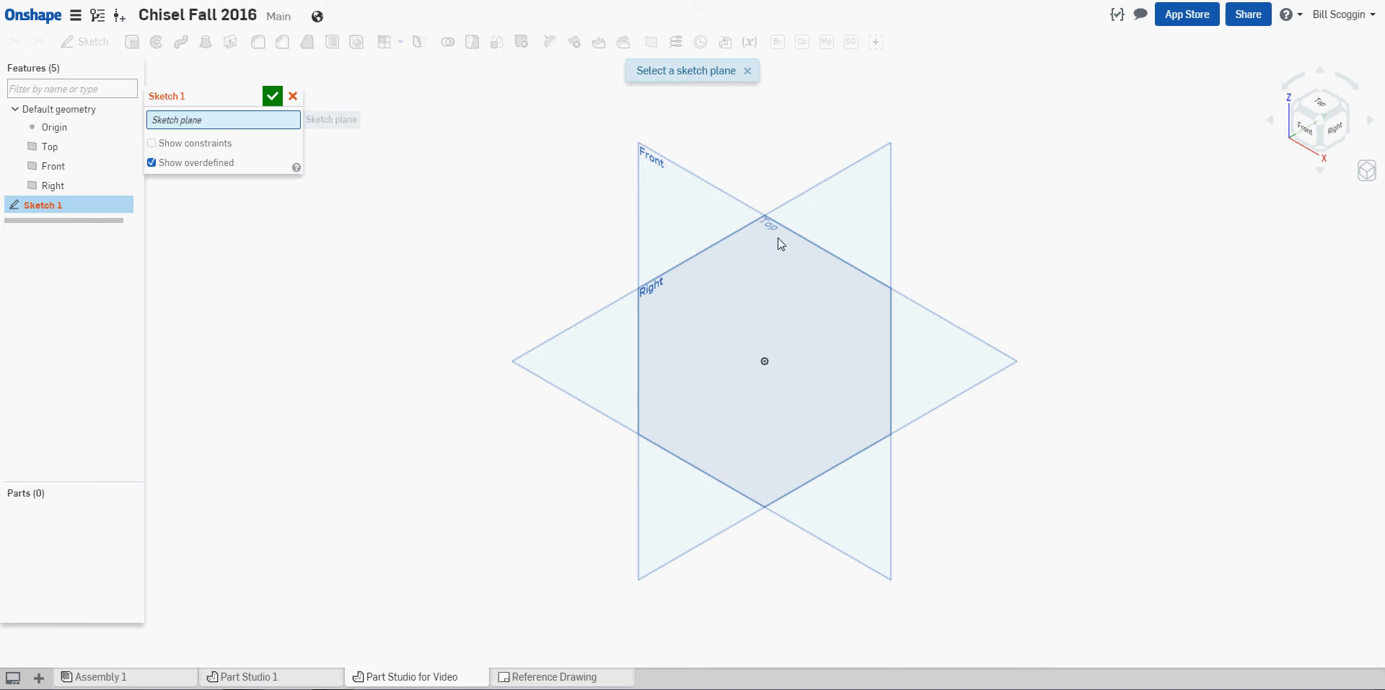
- Place the sketch on the Front plane and draw a horizontal line about 4.72 in long along the X axis from the origin
left_click(678, 210)
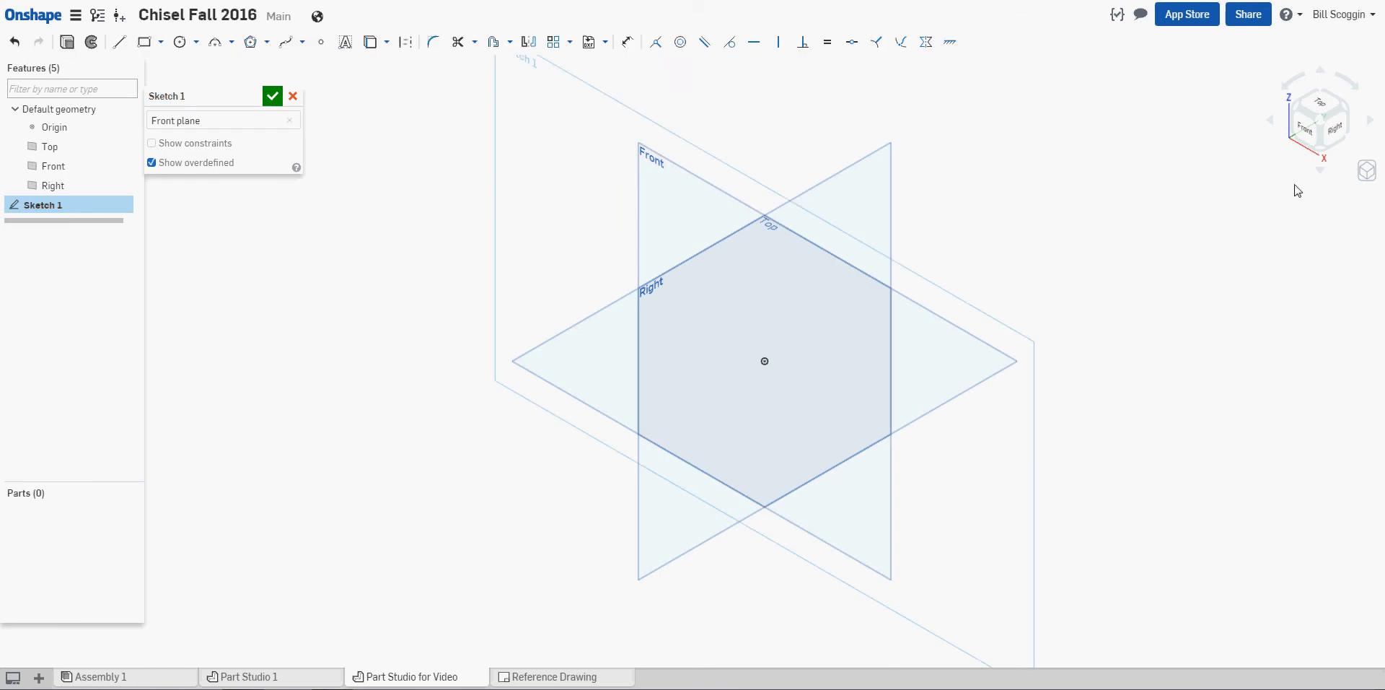
left_click(1306, 130)
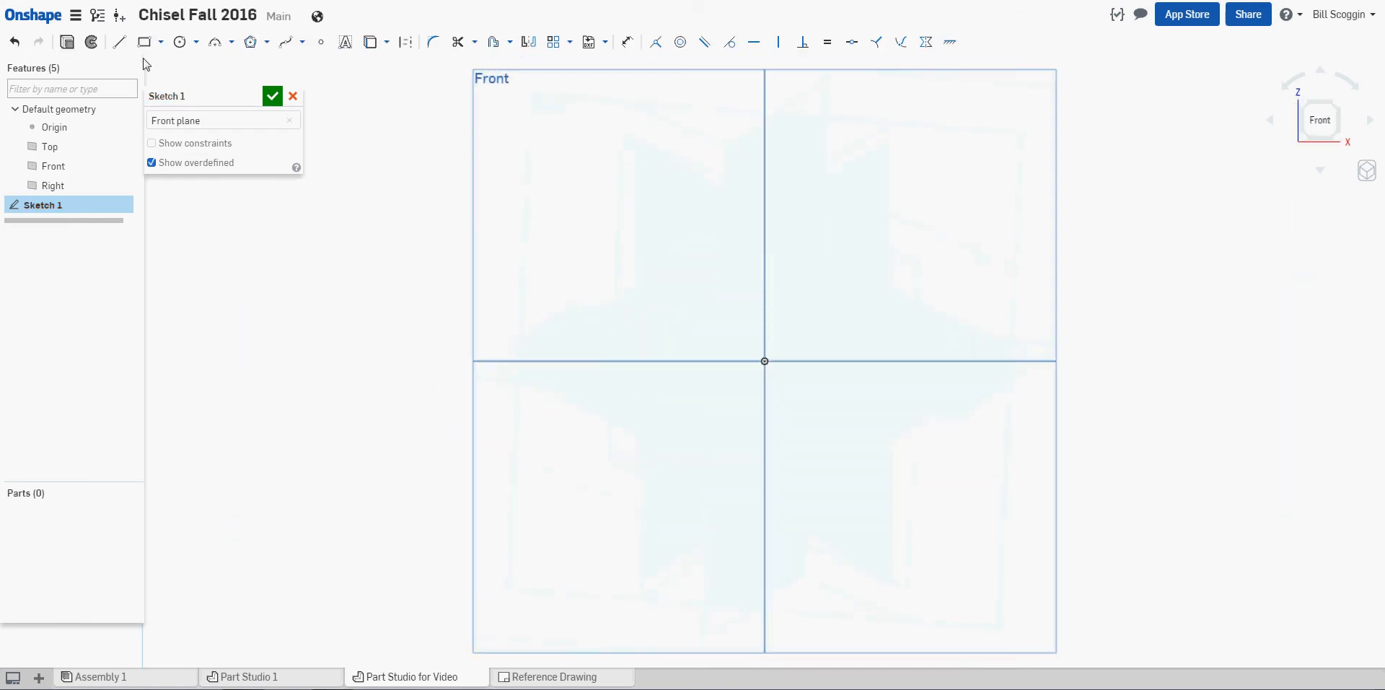
left_click(117, 44)
left_click(765, 358)
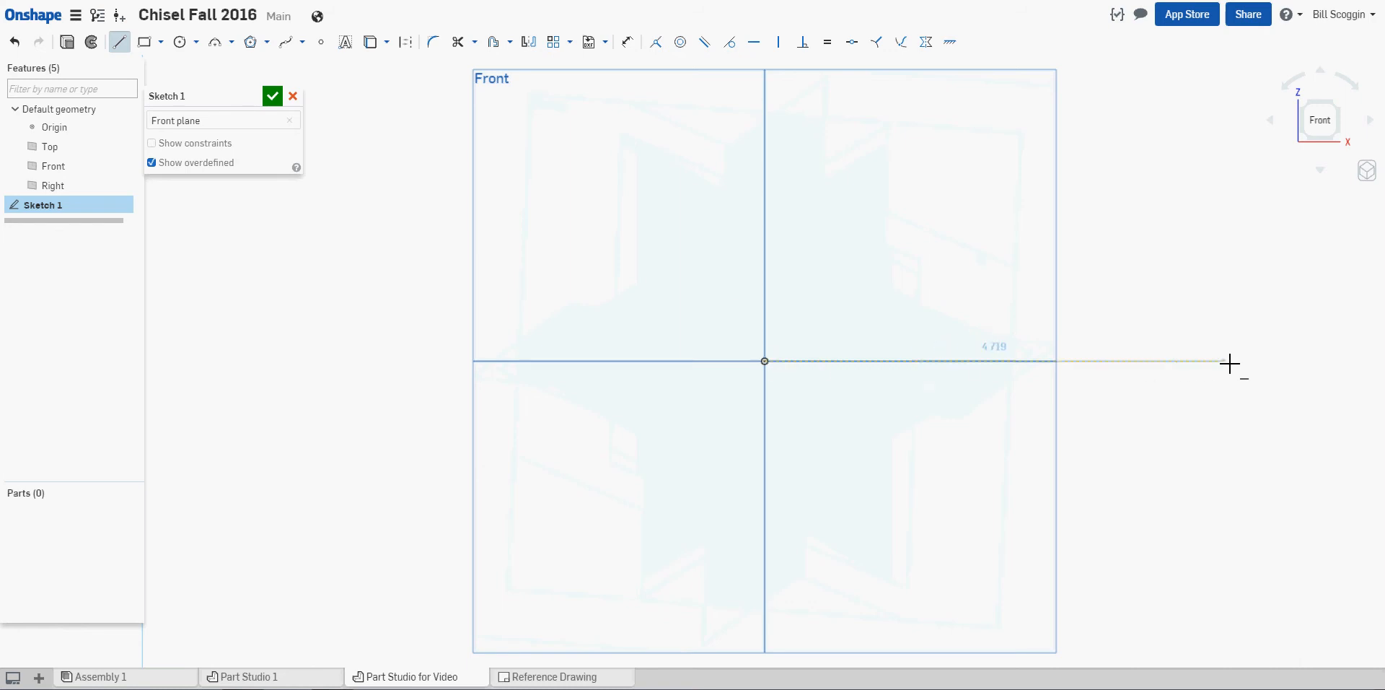
left_click(1200, 354)
- Dimension the horizontal baseline and set its length to 7.25 in
left_click(627, 42)
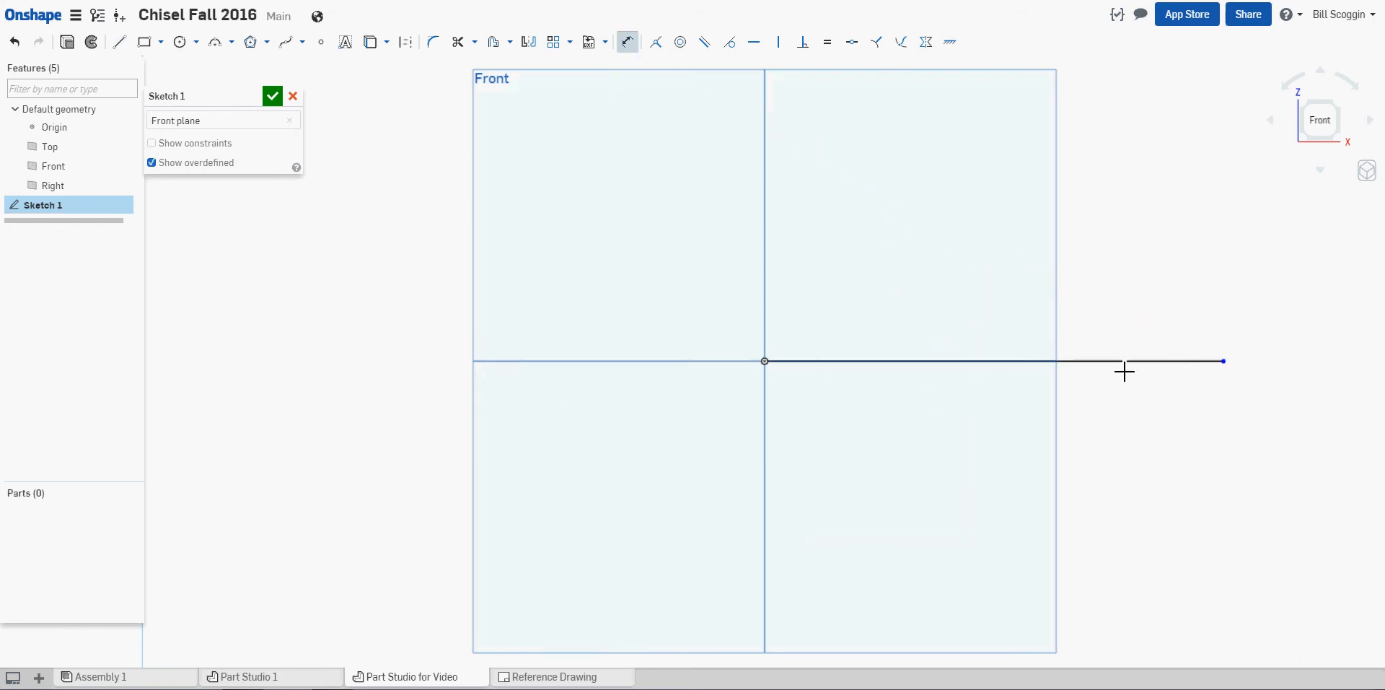
left_click(1121, 368)
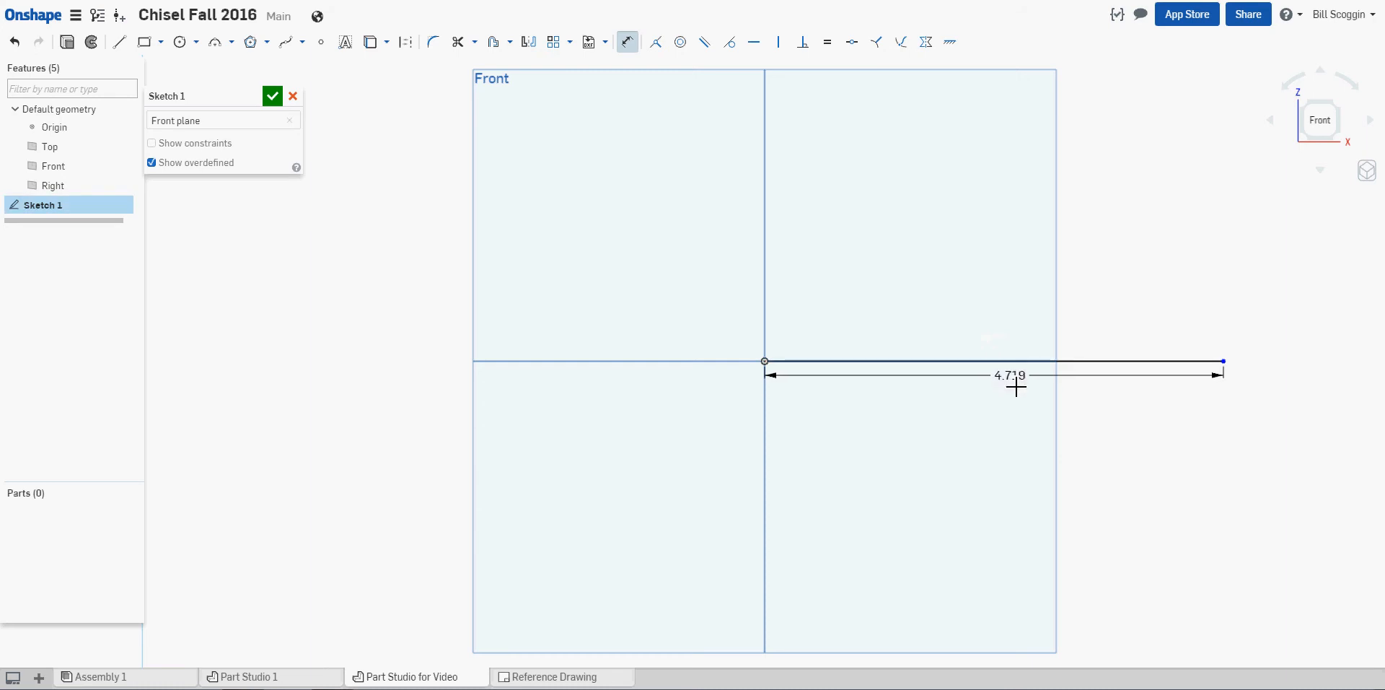
left_click(1011, 384)
type("7")
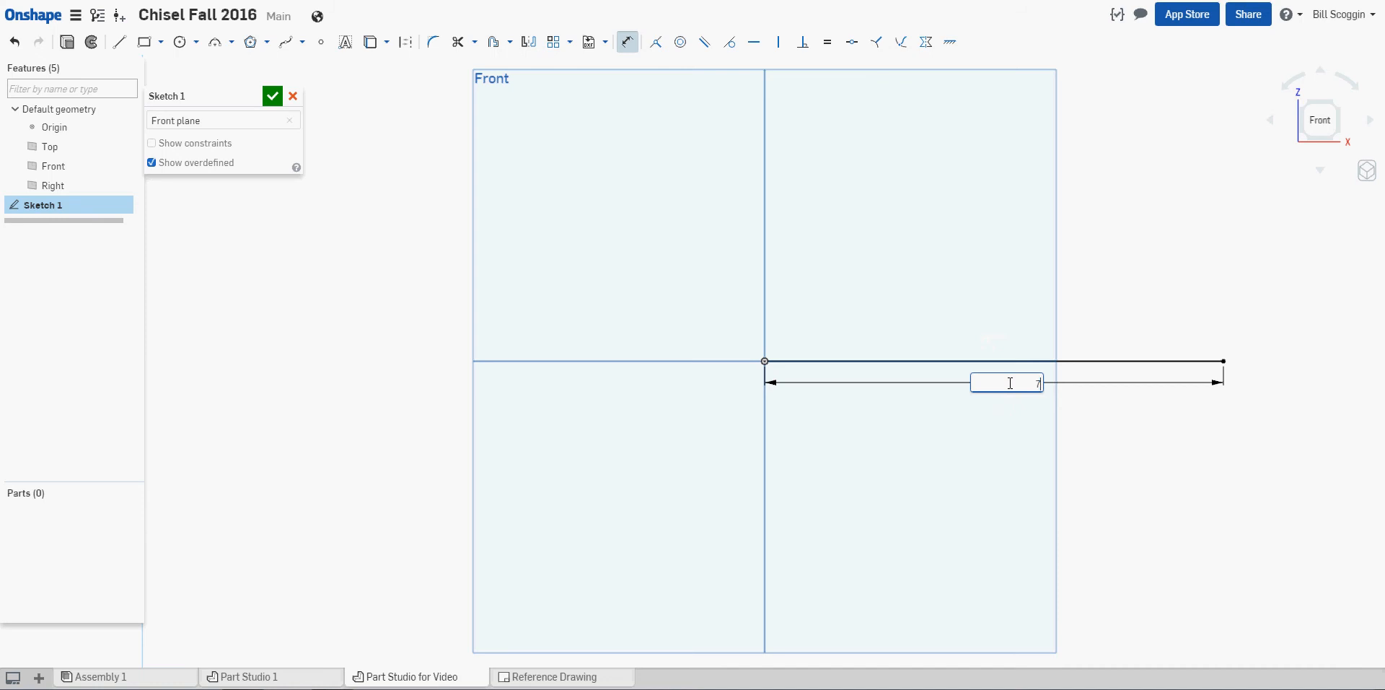
type(".25")
key("Return")
- Sketch a stepped profile from the origin: about 0.21 in up, 1.25 in across, up to a shoulder about 0.32 in wide, down to the baseline
scroll(1129, 424, "up", 2)
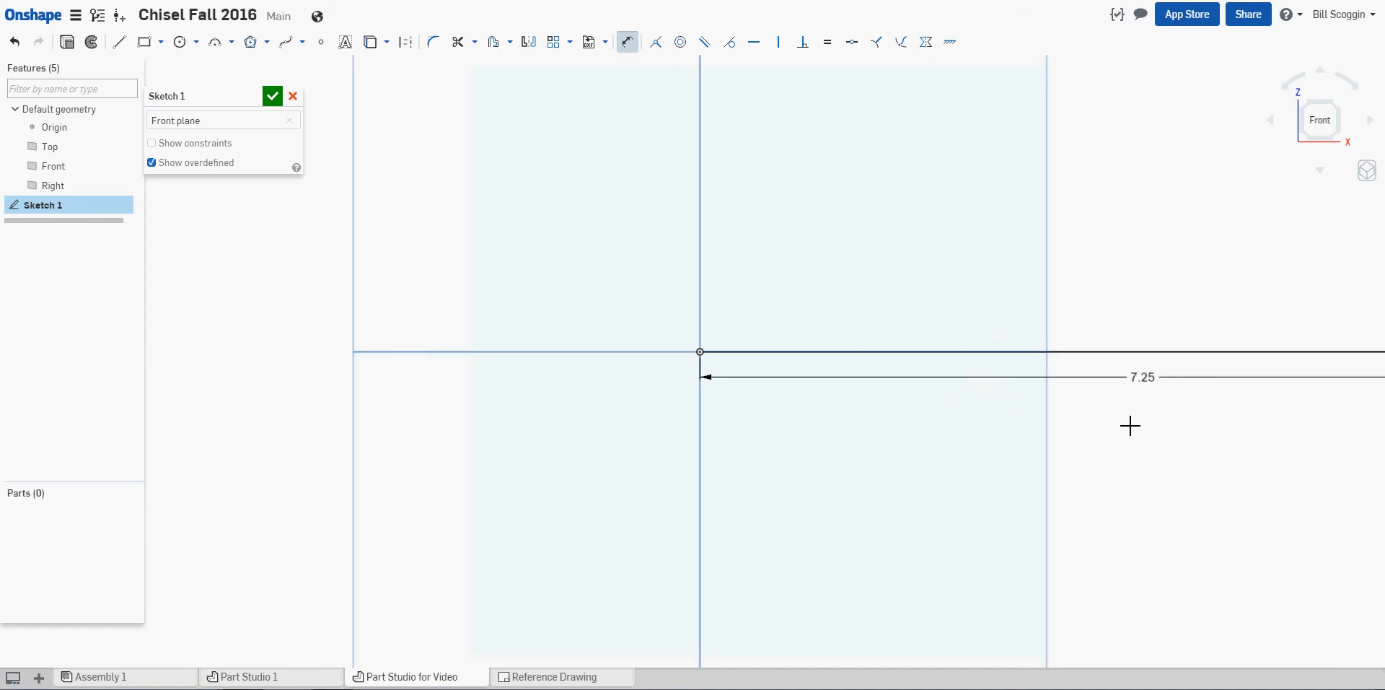
scroll(1146, 433, "down", 2)
right_click_drag(1117, 433, 764, 420)
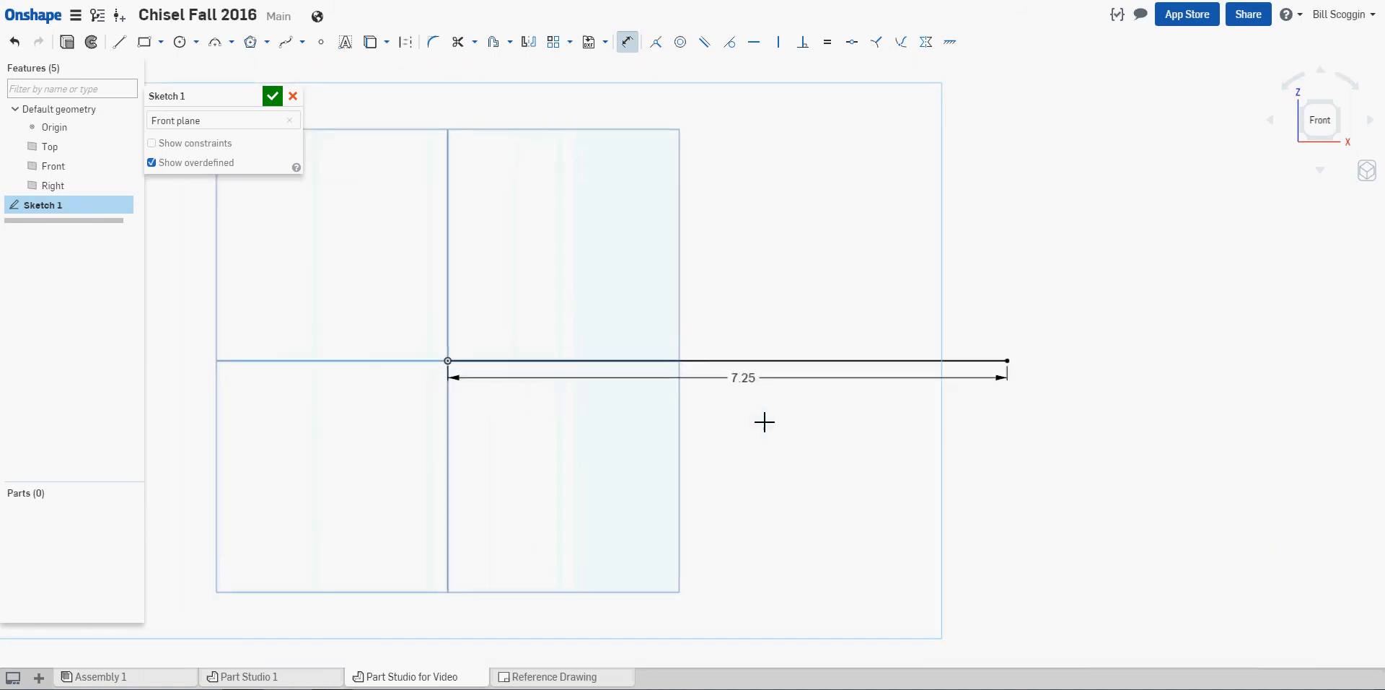
scroll(764, 422, "down", 1)
scroll(764, 422, "up", 1)
scroll(747, 376, "up", 1)
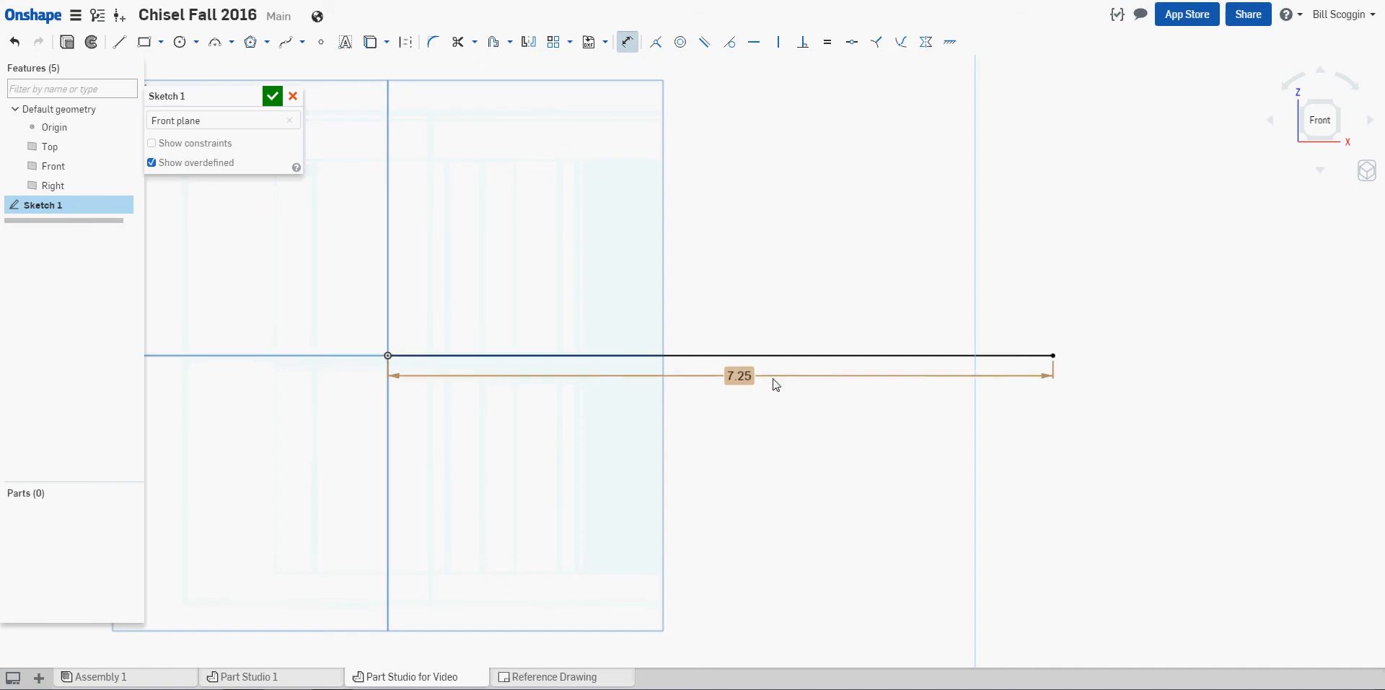
key("l")
left_click(388, 355)
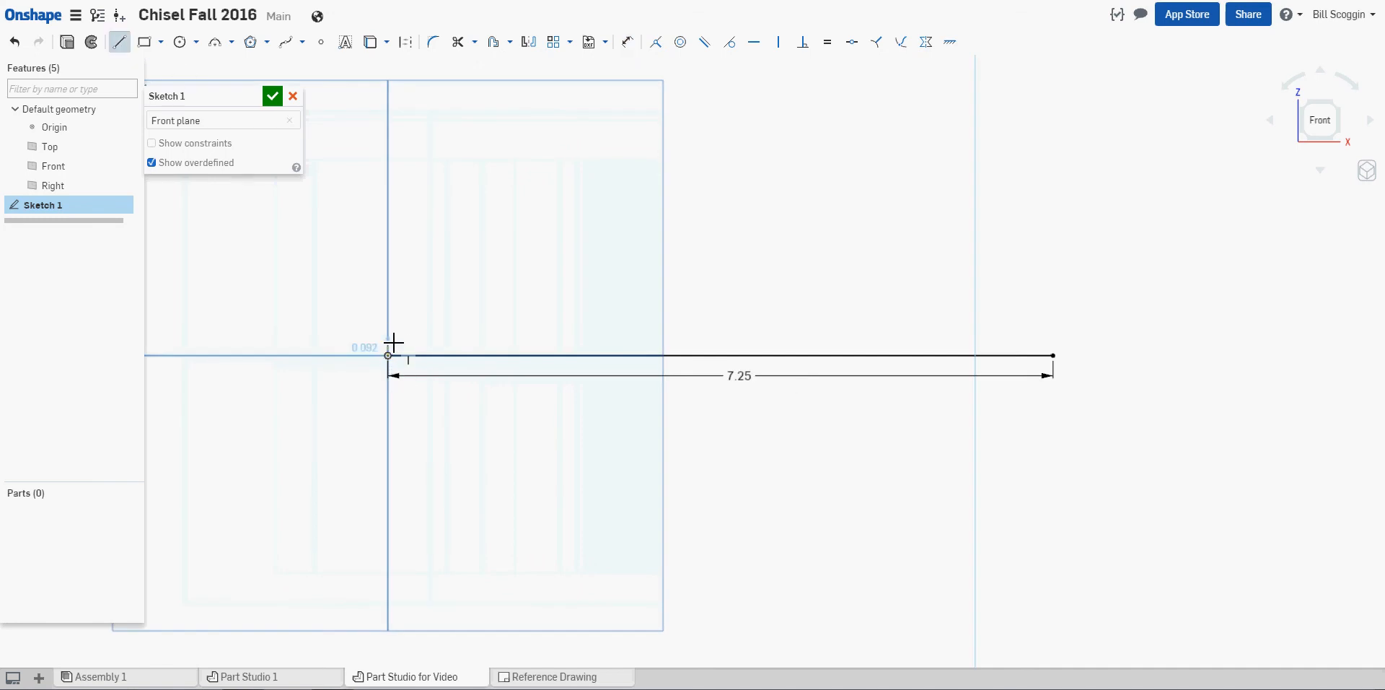
left_click(392, 337)
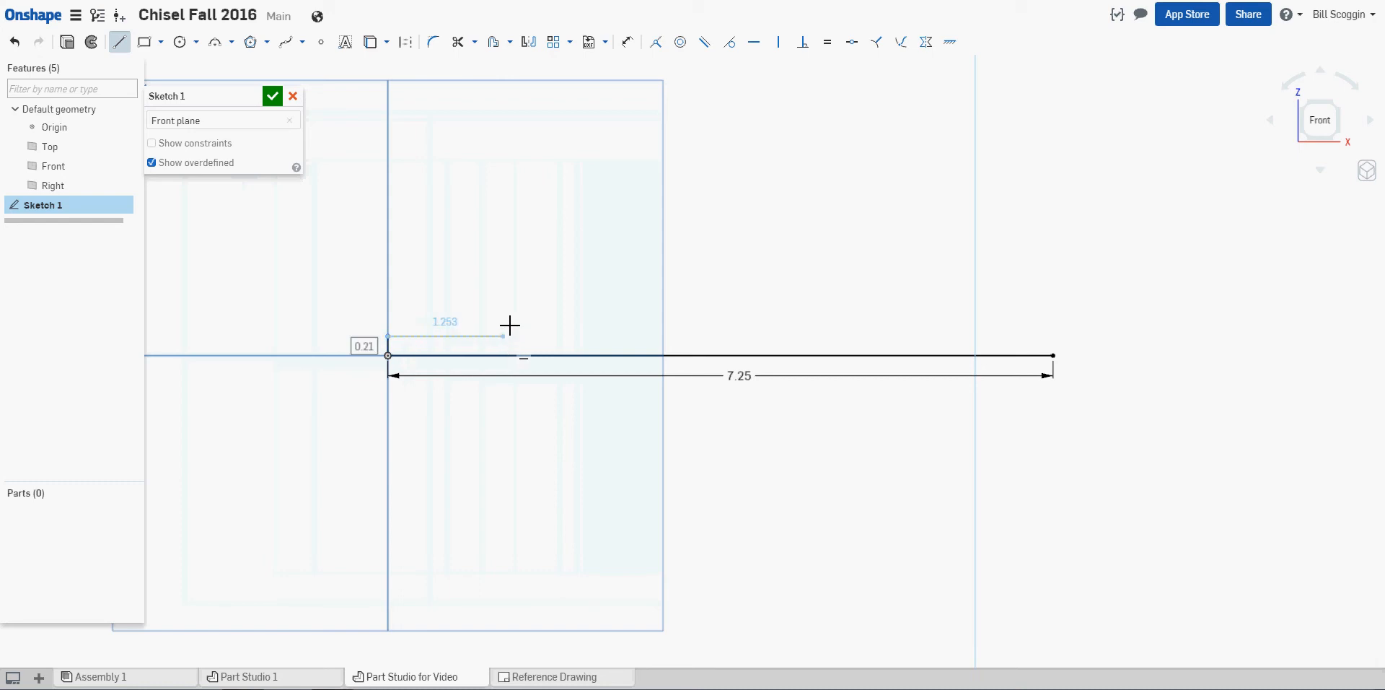
left_click(503, 336)
left_click(504, 318)
left_click(534, 319)
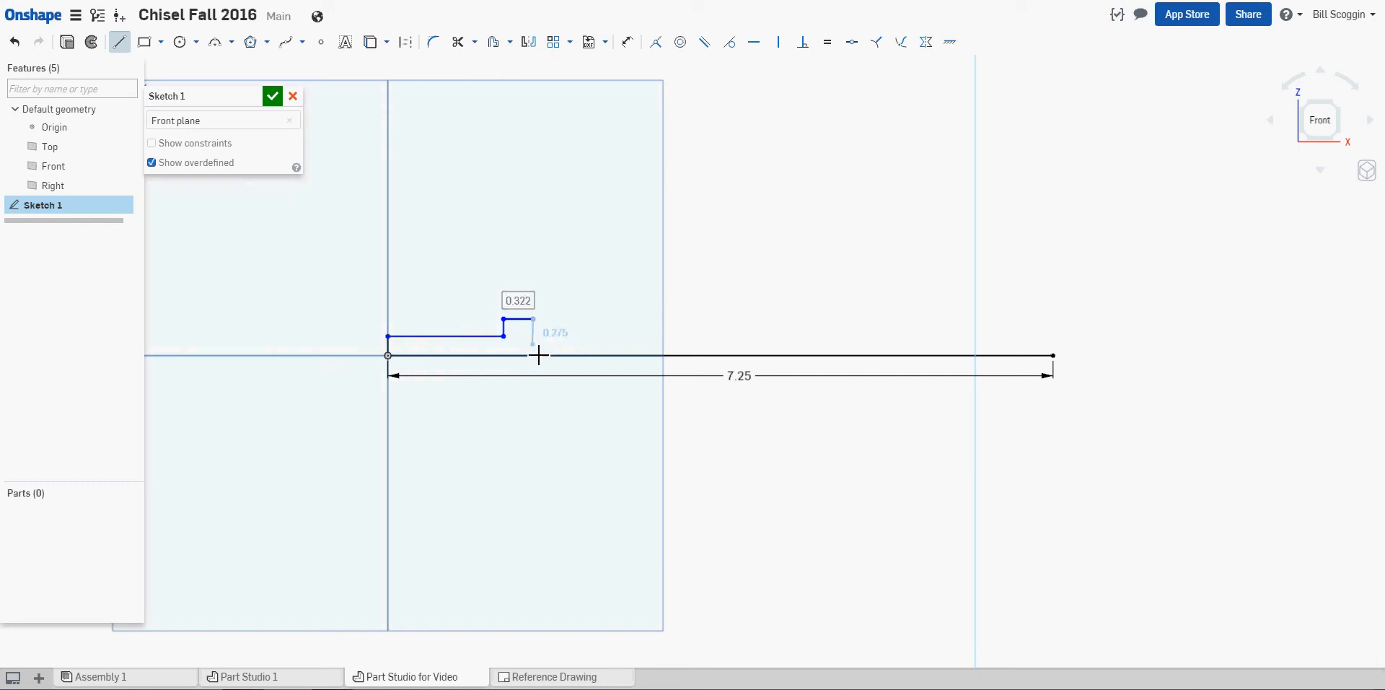
left_click(537, 355)
key("Escape")
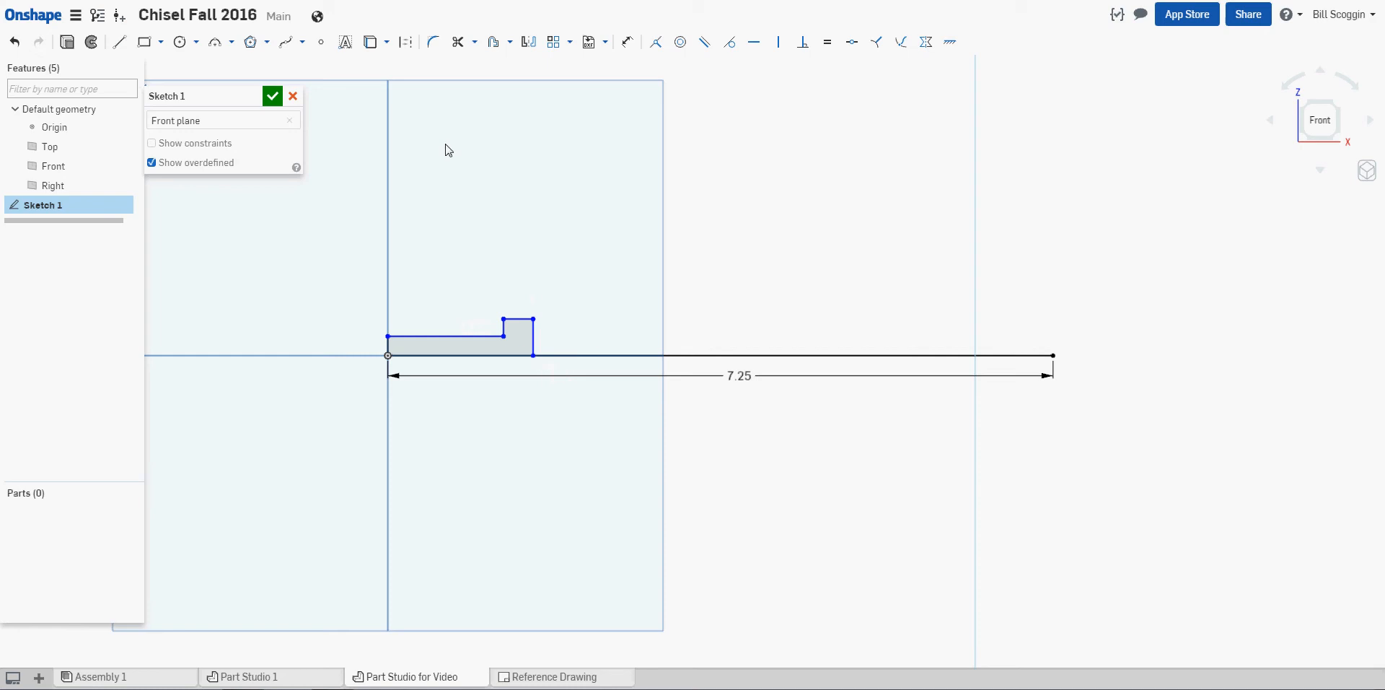
- Sketch a vertical line about 0.56 in tall upward from the far end of the baseline
left_click(1054, 356)
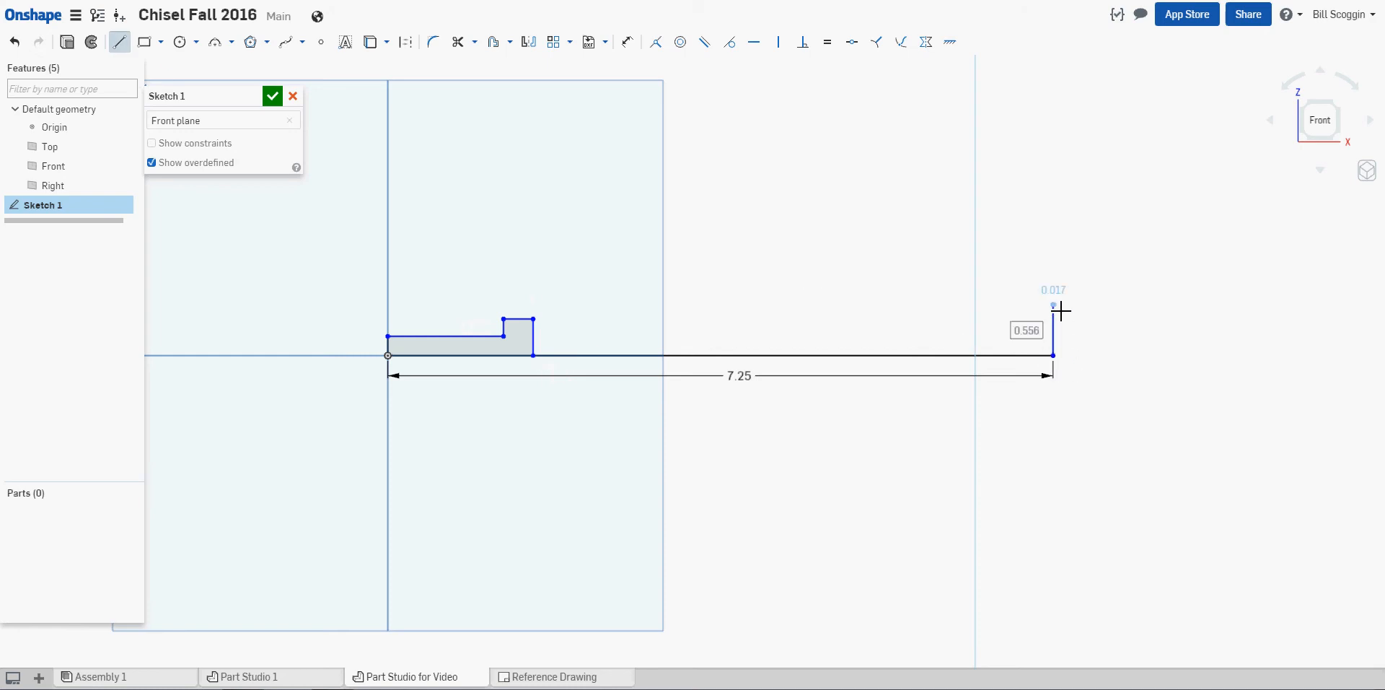
left_click(1055, 304)
key("Escape")
- Dimension the vertical line at the baseline's far end to 0.5 in
left_click(627, 42)
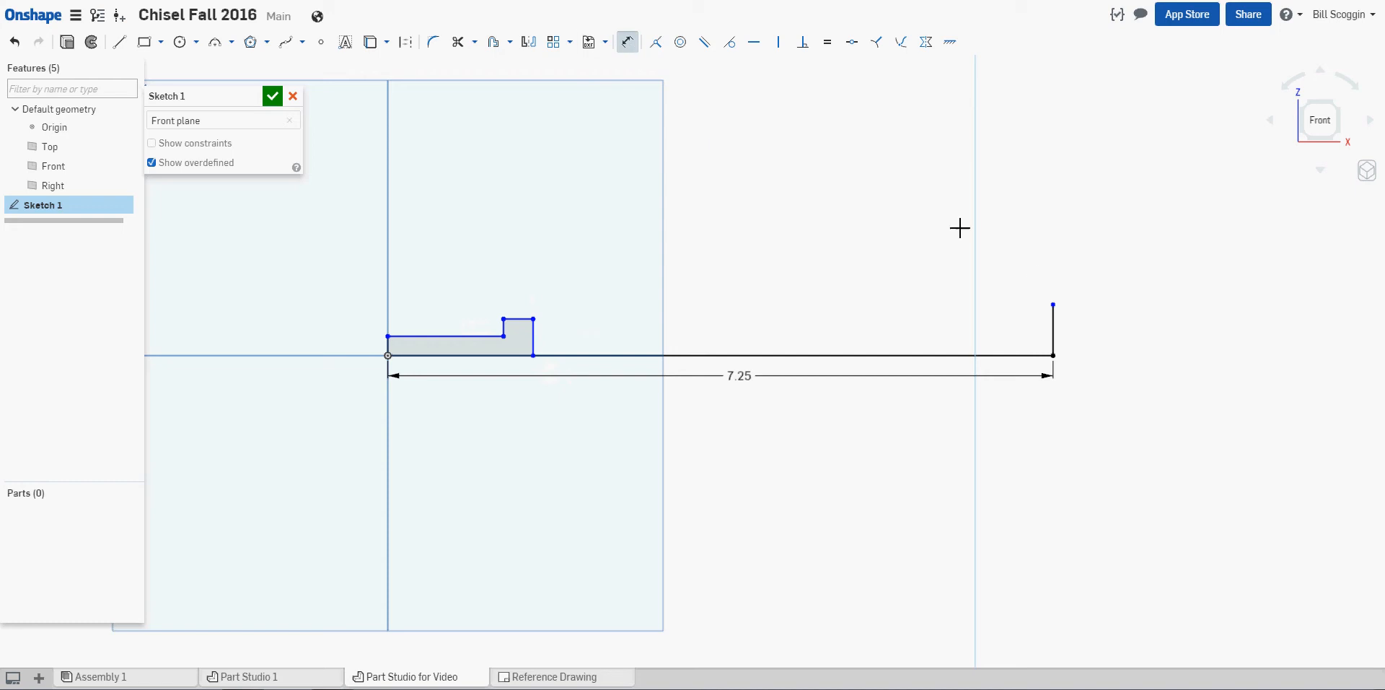
left_click(1056, 340)
left_click(1090, 336)
type("0.5")
key("Return")
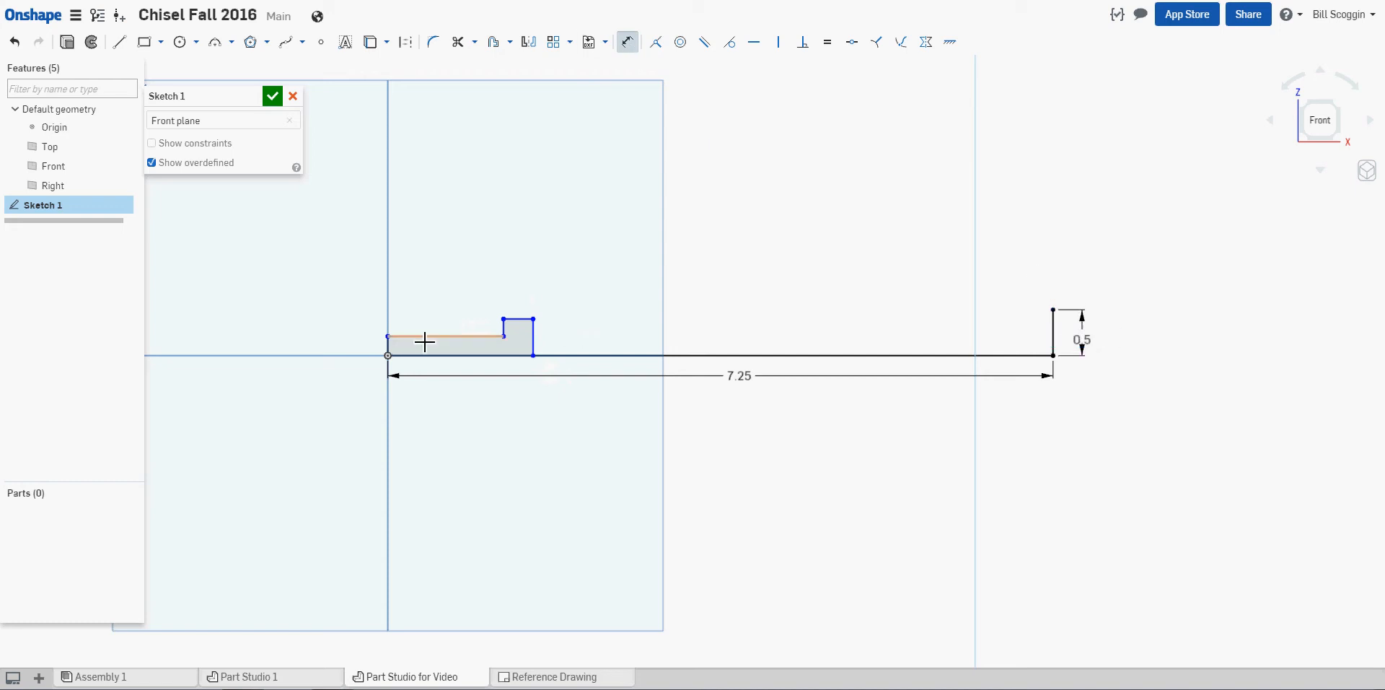
- Dimension the stepped profile's edge at the origin to 0.25 in high and the shoulder's outer edge to 0.406 in high
left_click(388, 346)
left_click(330, 343)
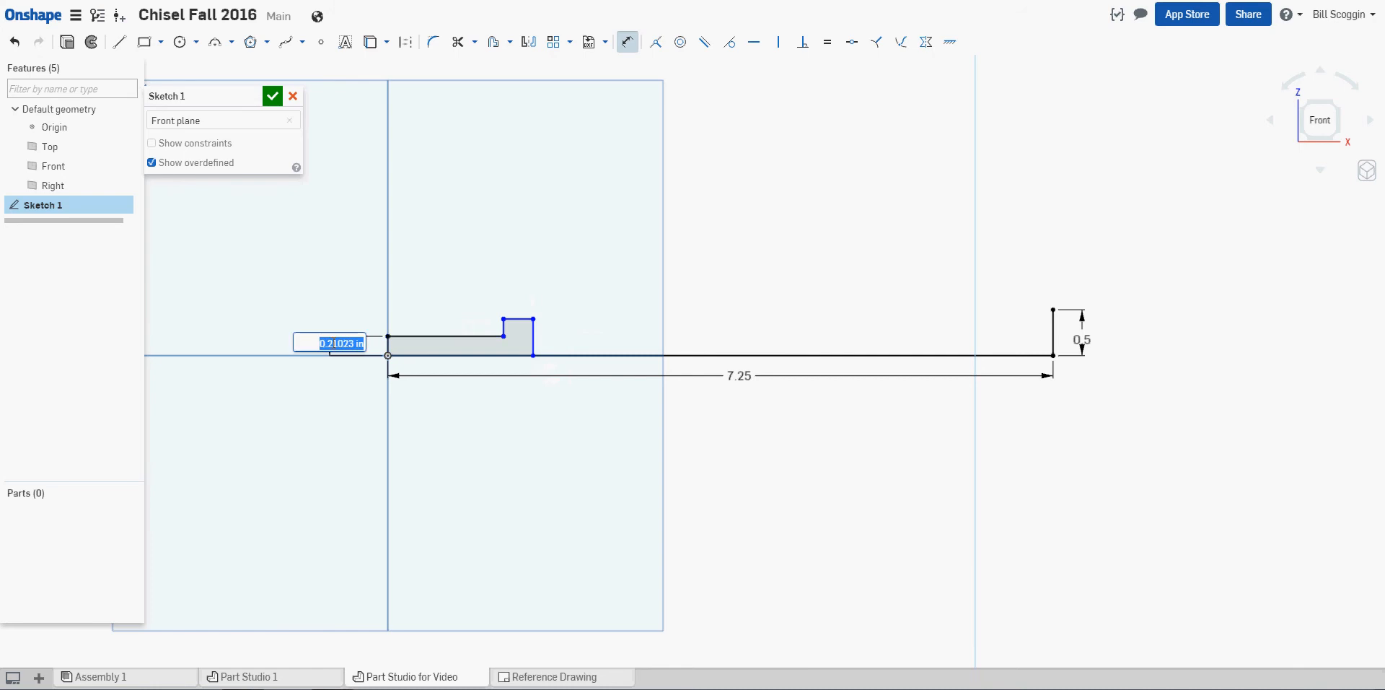
type("0.25")
key("Return")
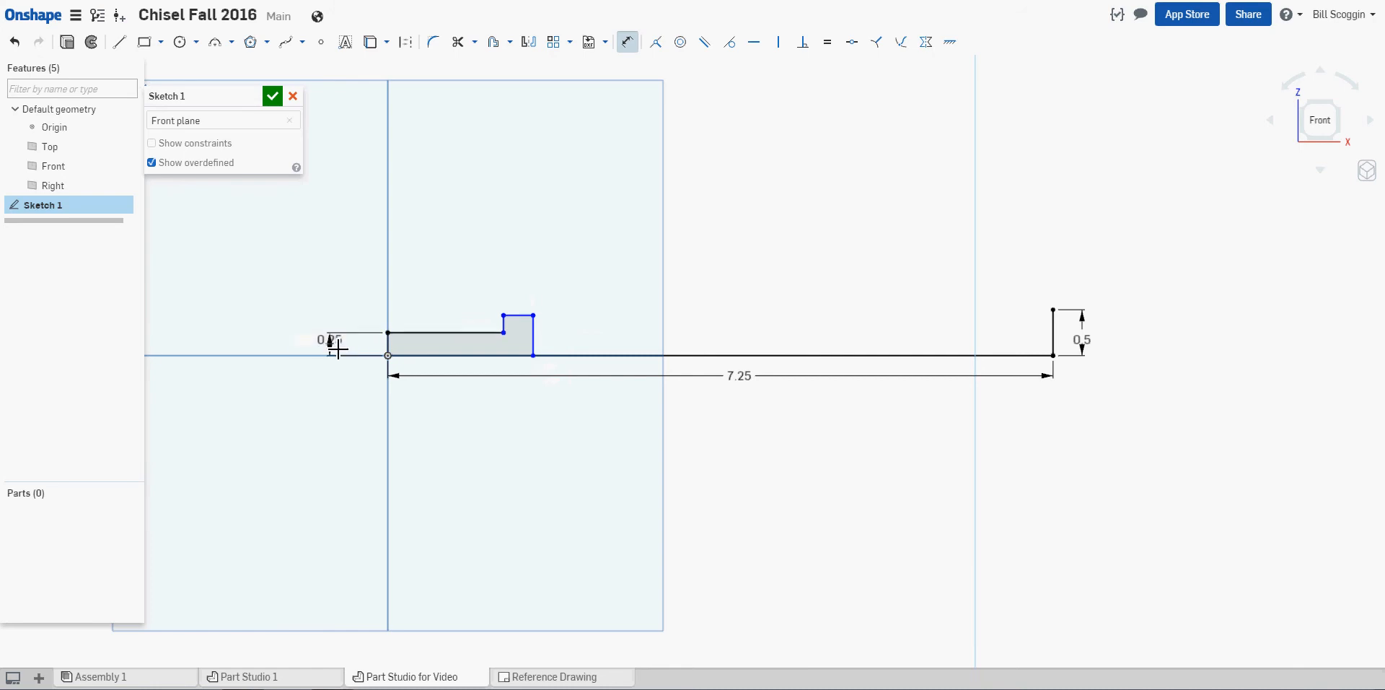
left_click(554, 346)
left_click(570, 339)
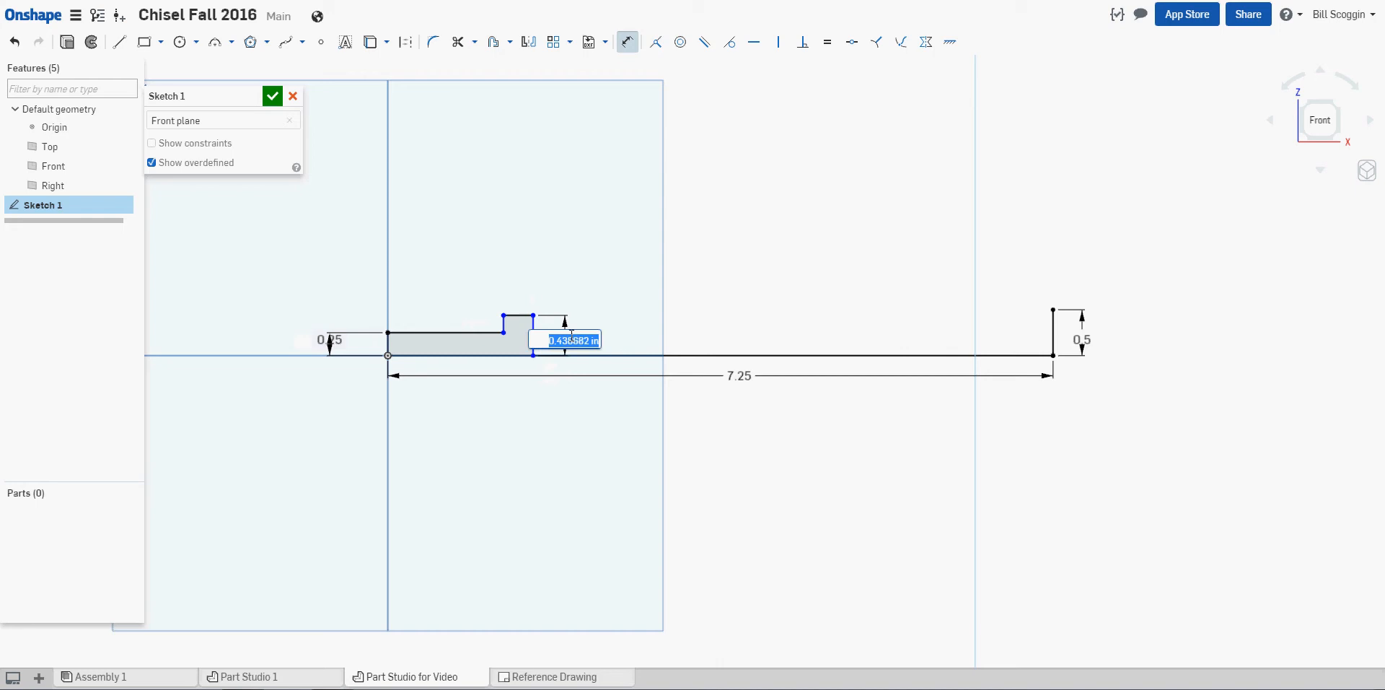
type("0.406")
key("Return")
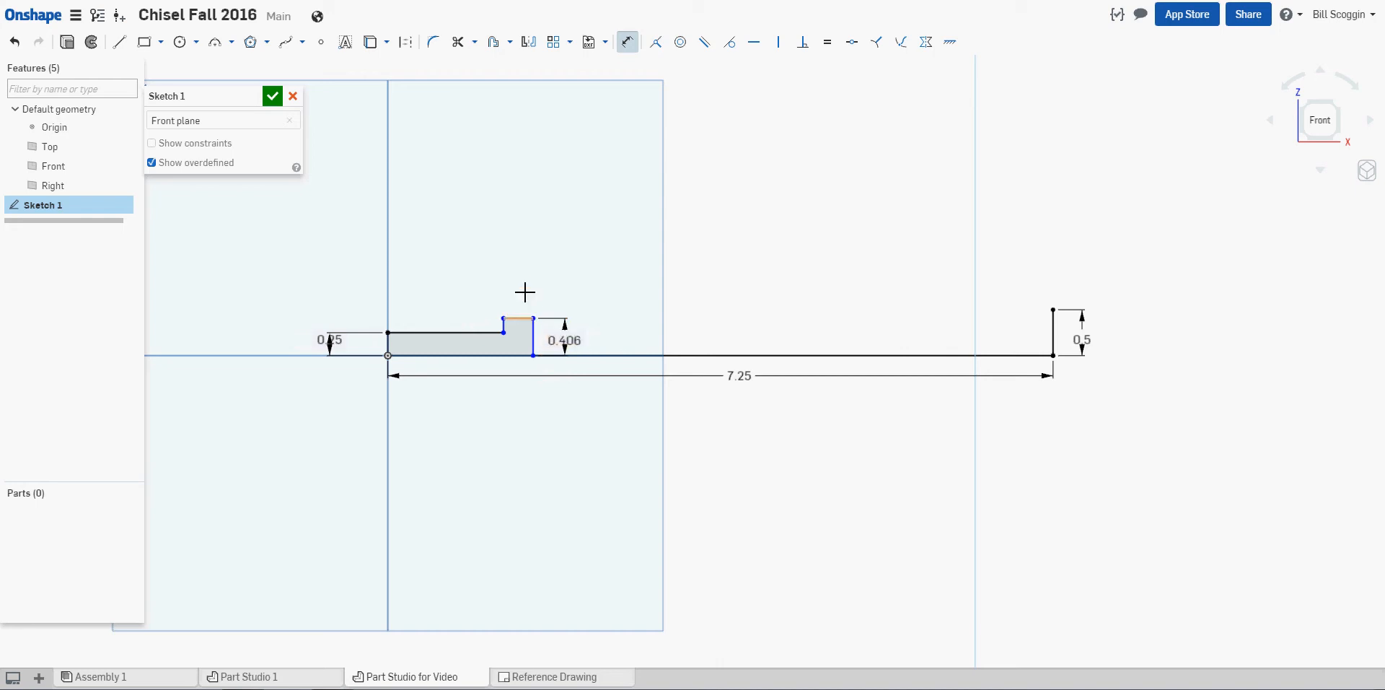
- Dimension the shoulder's top edge to 0.187 in and the lower horizontal edge beside it to 1.687 in
left_click(519, 318)
left_click(531, 274)
type("0")
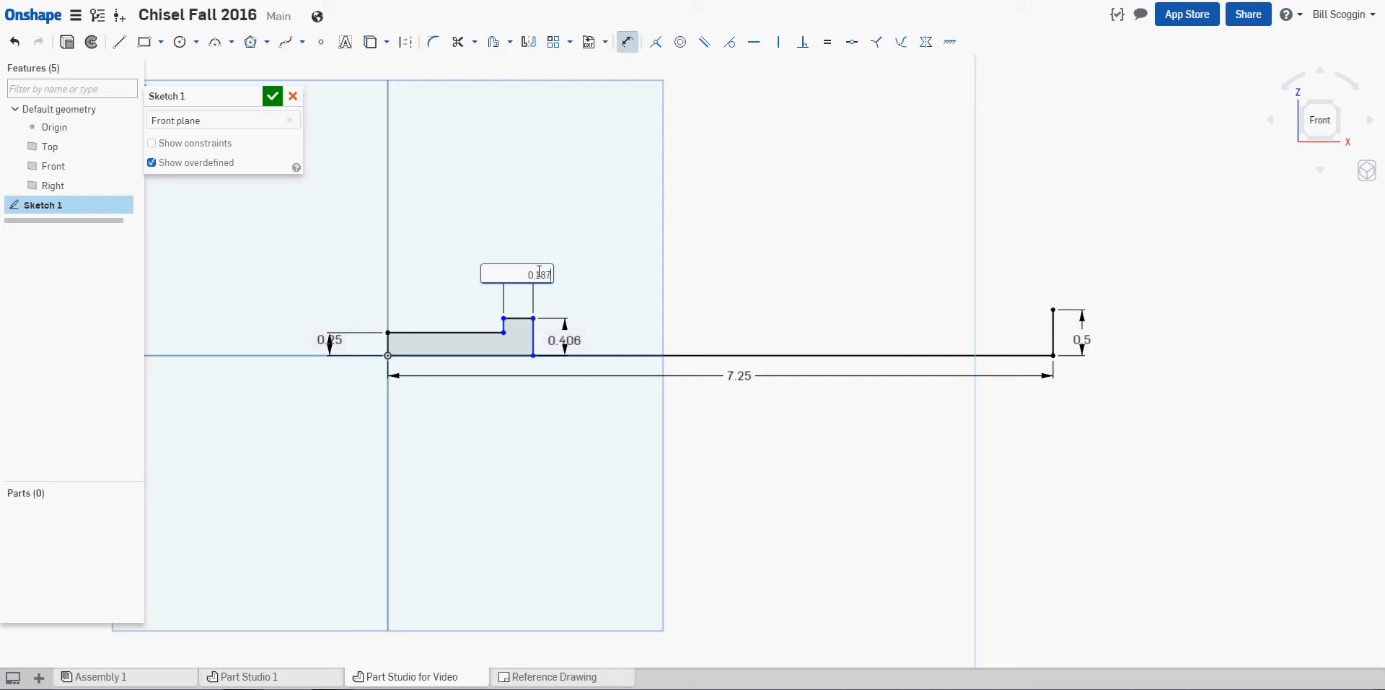
type(".187")
key("Return")
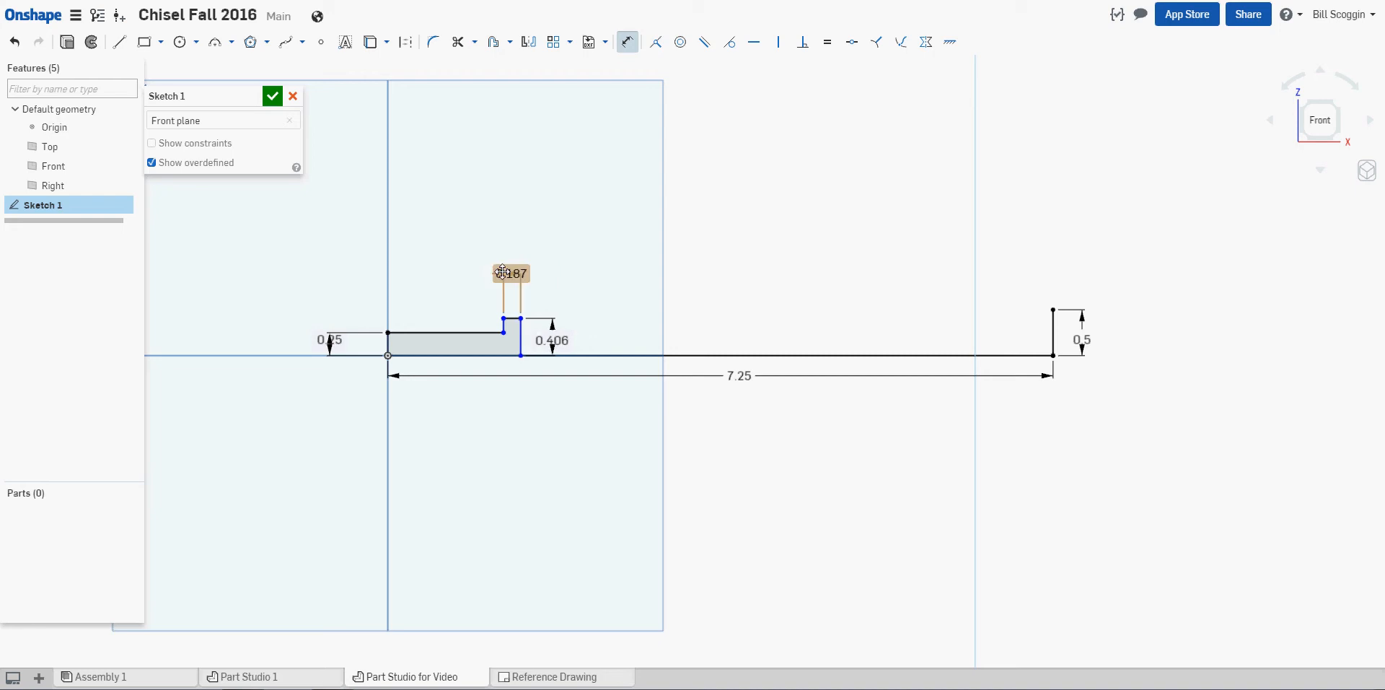
left_click(443, 333)
left_click(448, 320)
type("1")
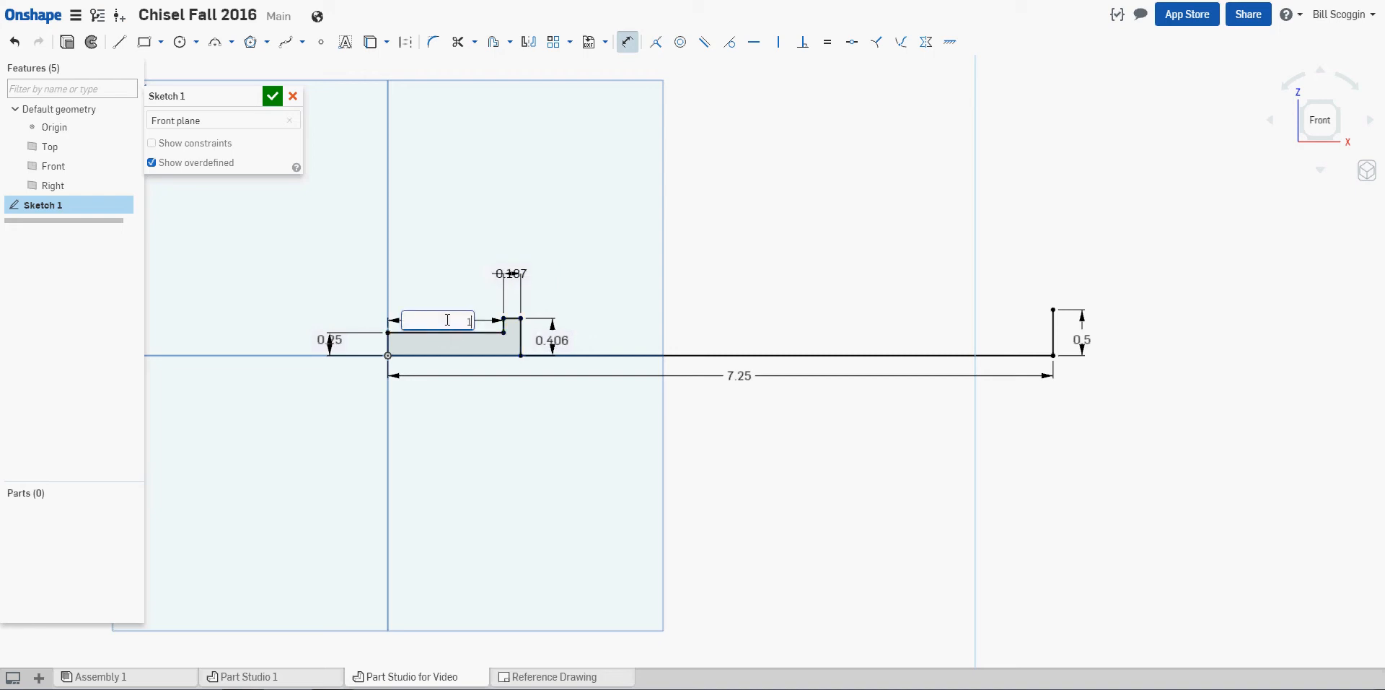
type(".687")
key("Return")
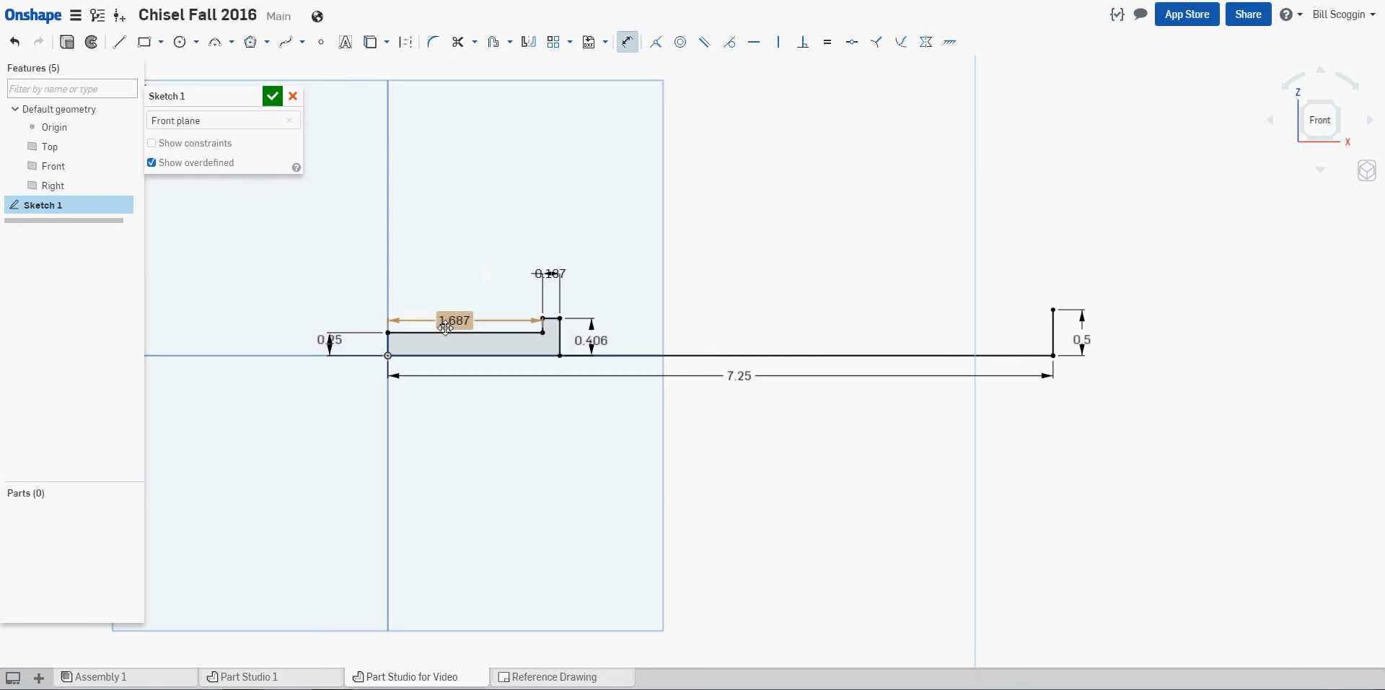
- Offset the 0.5 in vertical end line by 4 in toward the origin
left_click(493, 45)
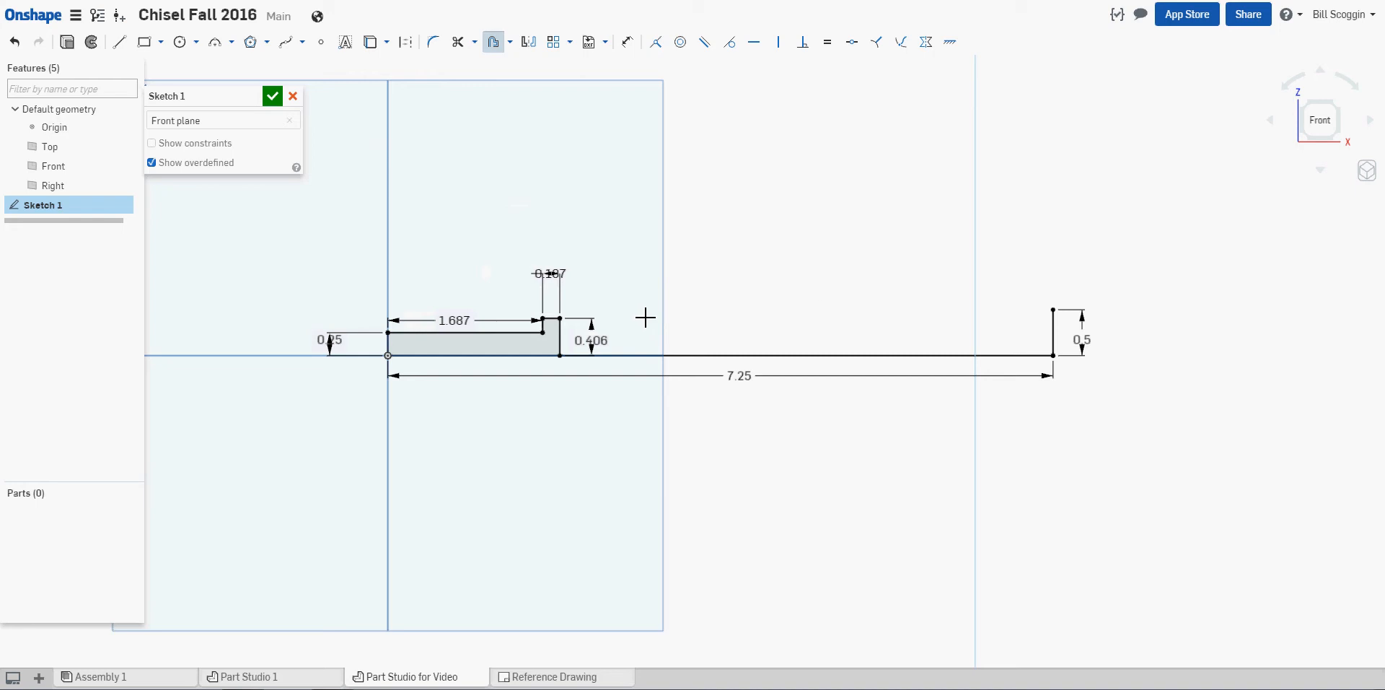
left_click(1056, 339)
left_click_drag(1117, 339, 1032, 339)
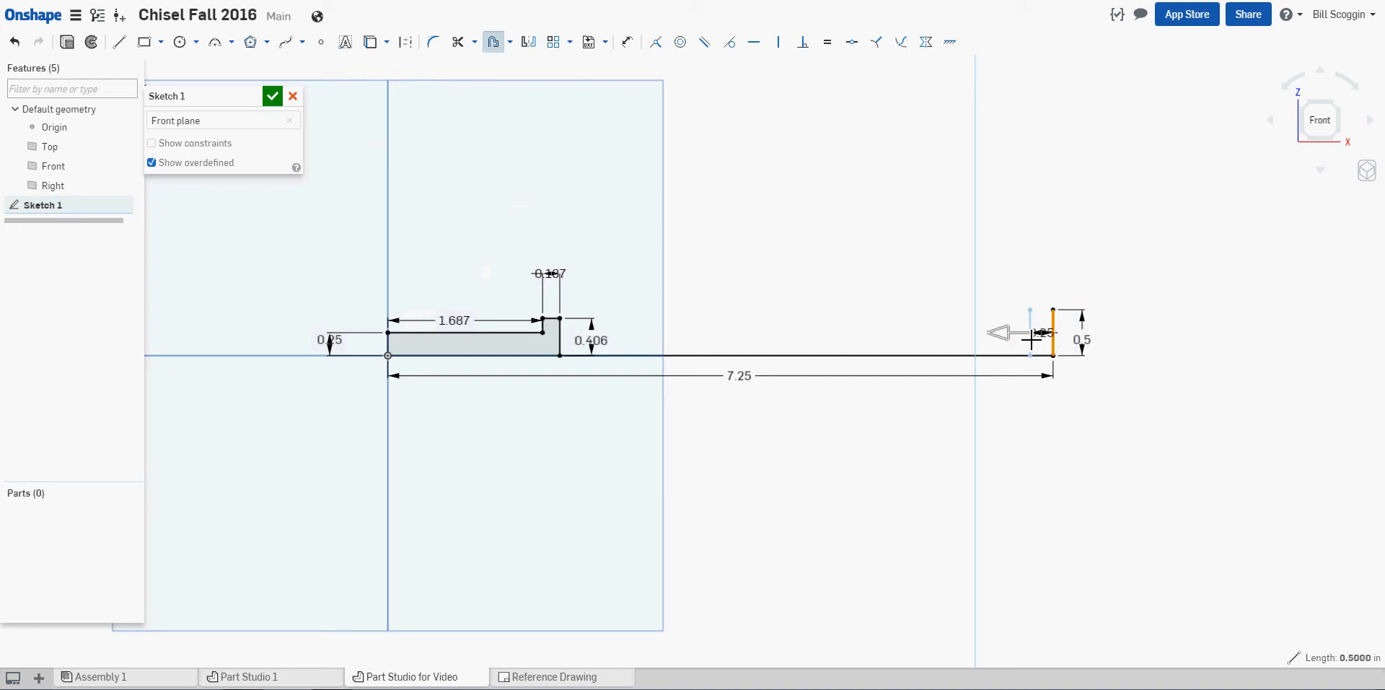
left_click(1034, 336)
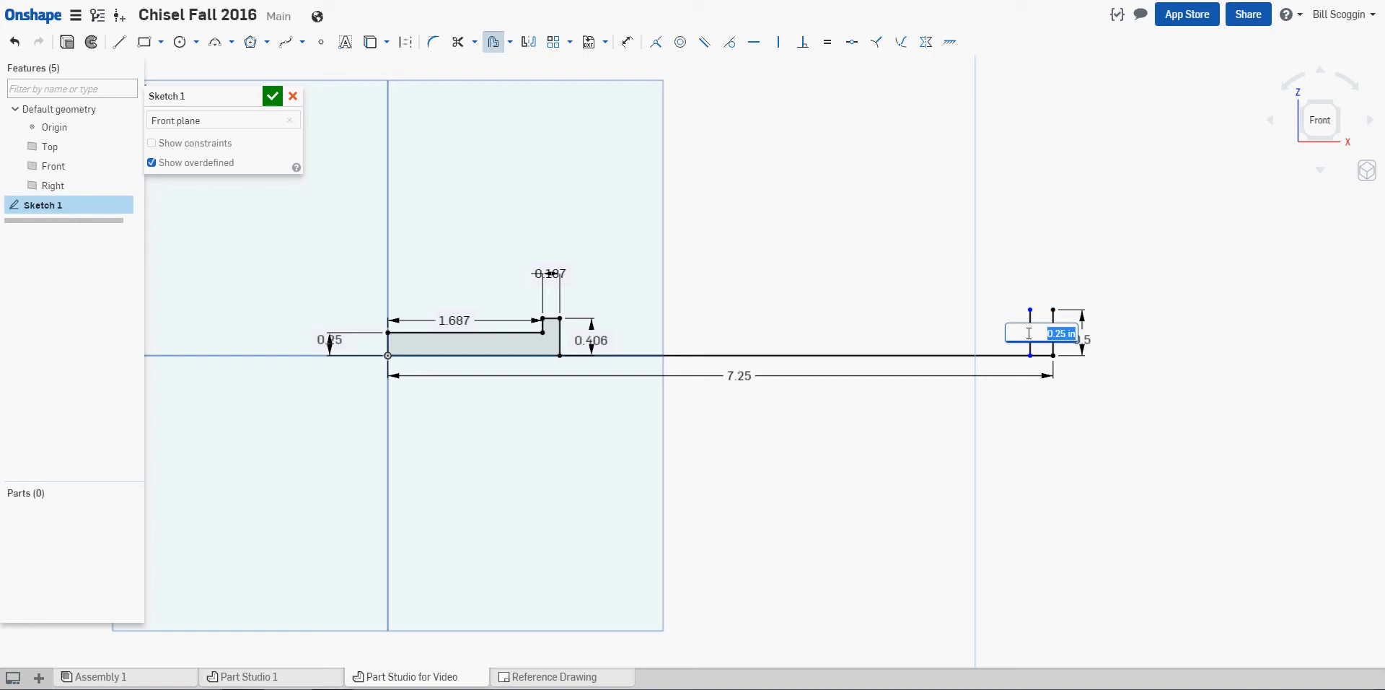
type("4")
key("Return")
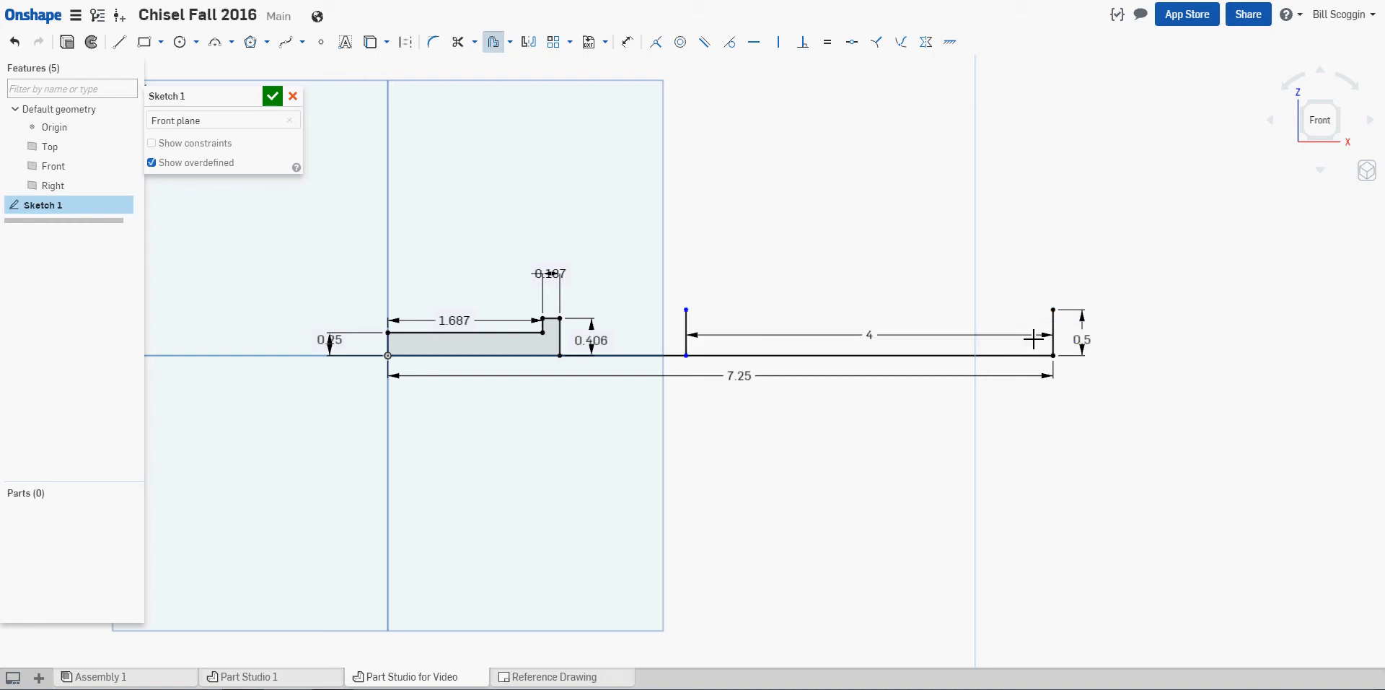
- Offset the same vertical end line by 3.5 in toward the origin
left_click(492, 45)
left_click(1055, 329)
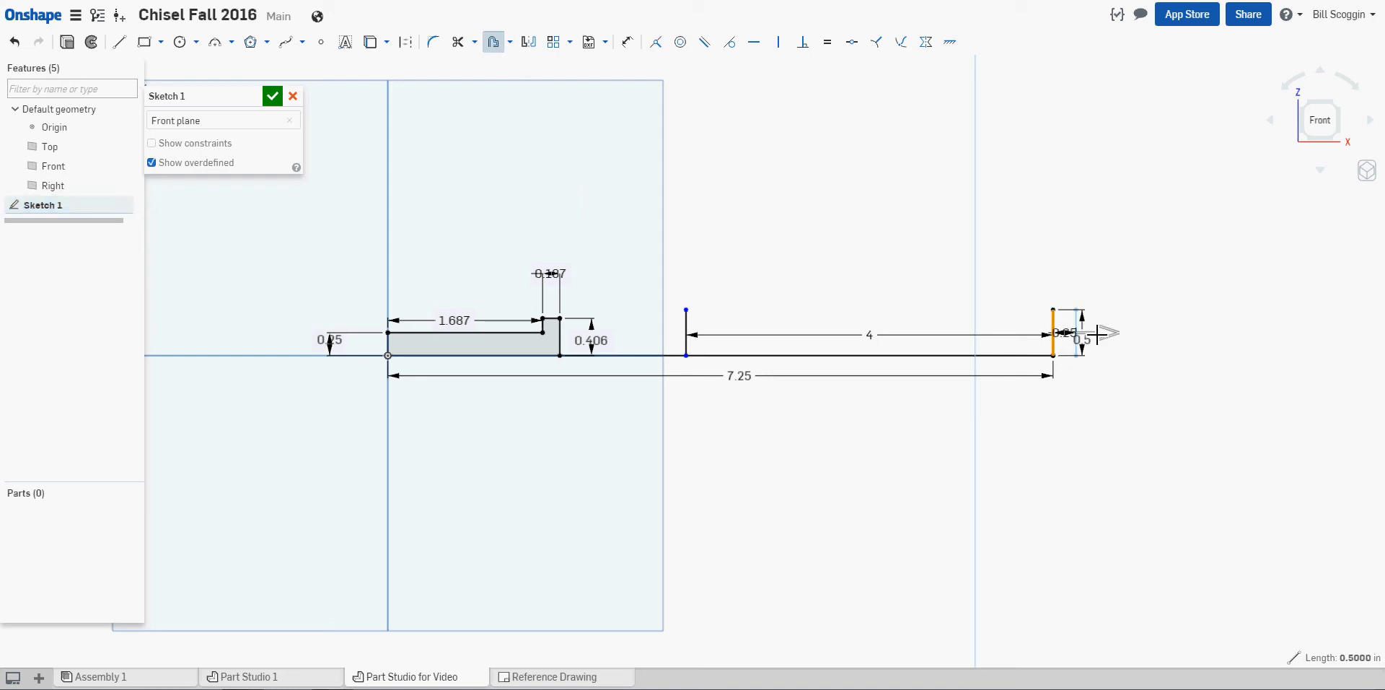
left_click(982, 311)
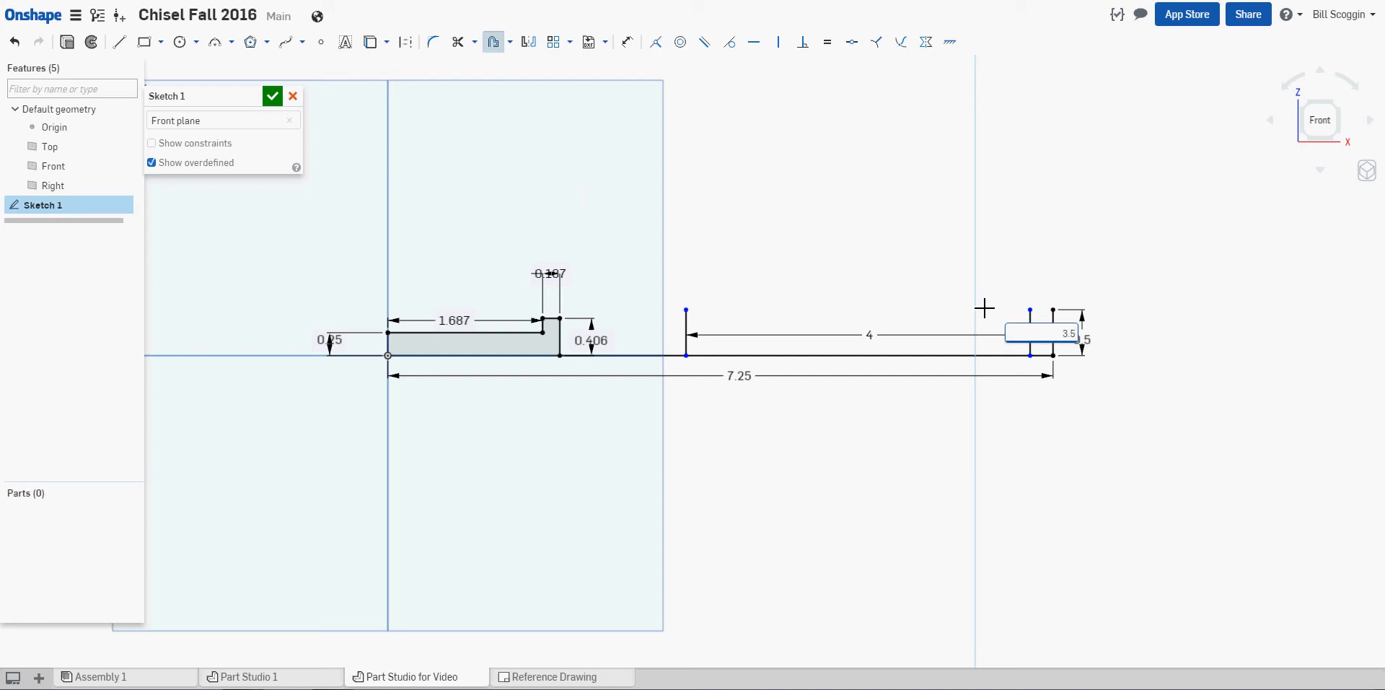
type("3.5")
key("Return")
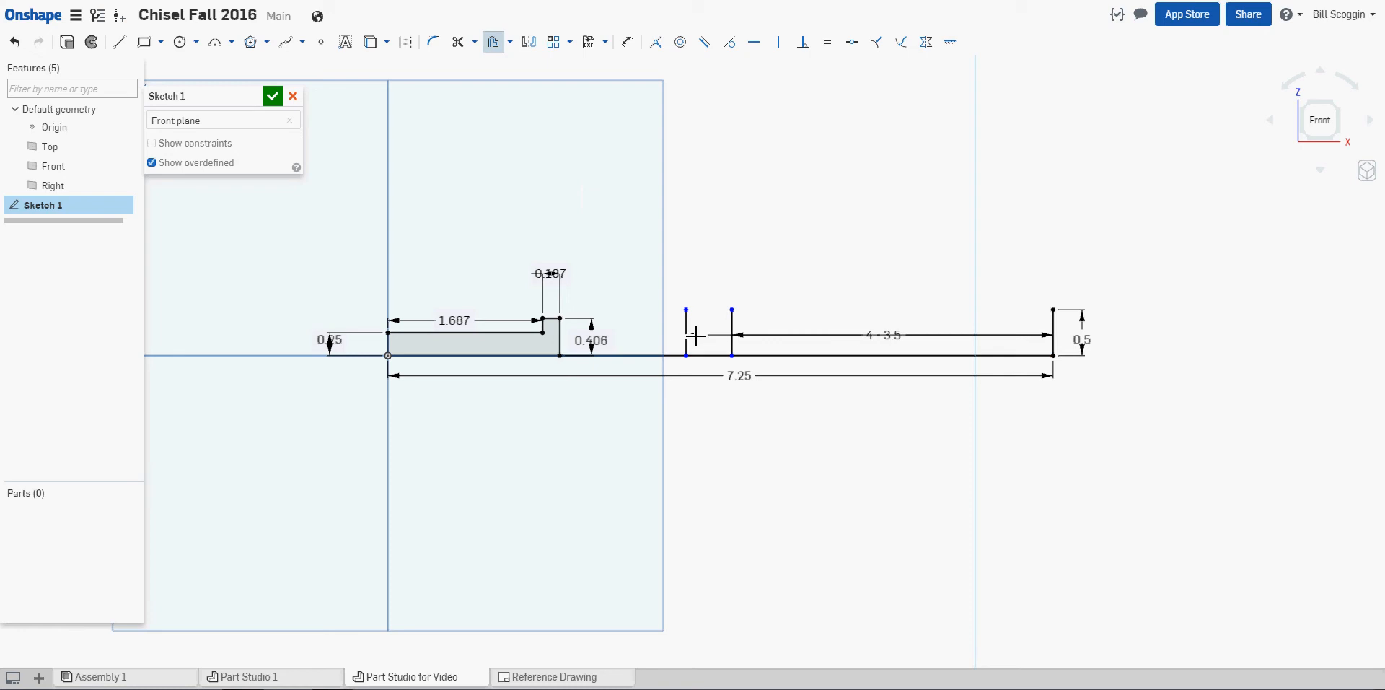
- Convert the two offset vertical lines to construction geometry
key("Escape")
left_click(688, 329)
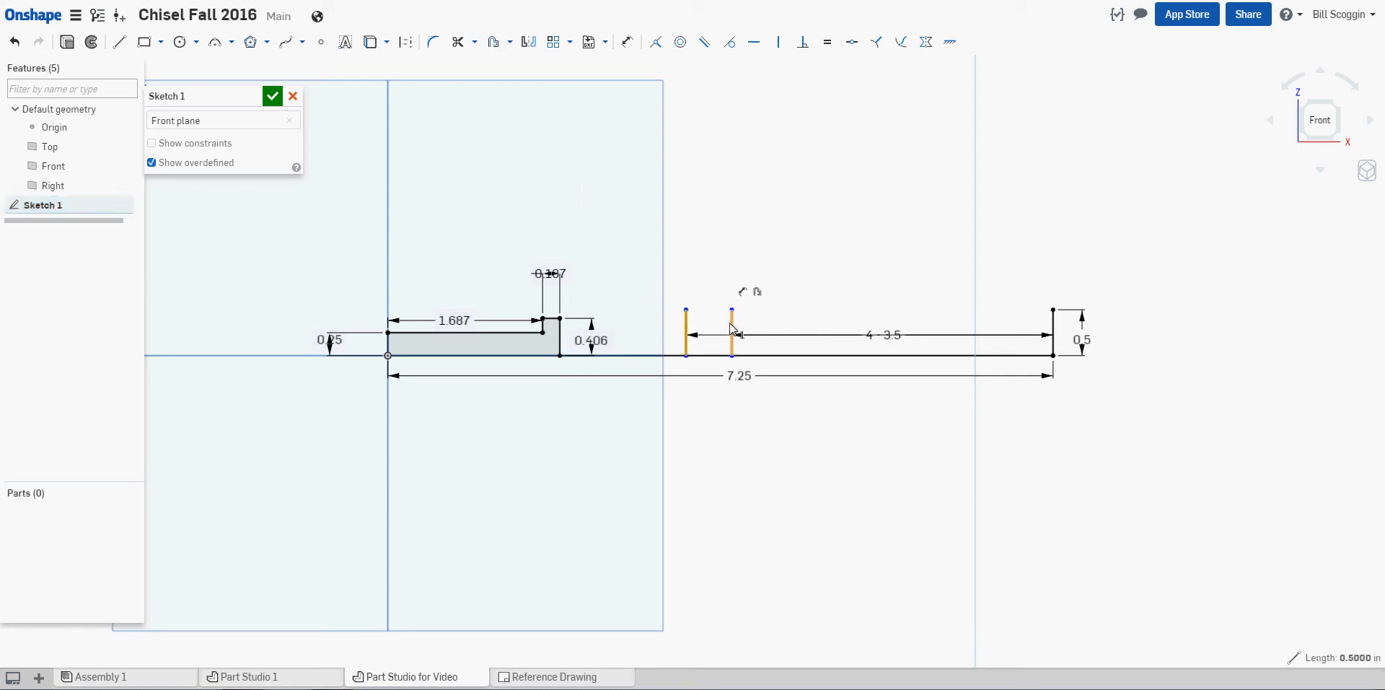
left_click(732, 328)
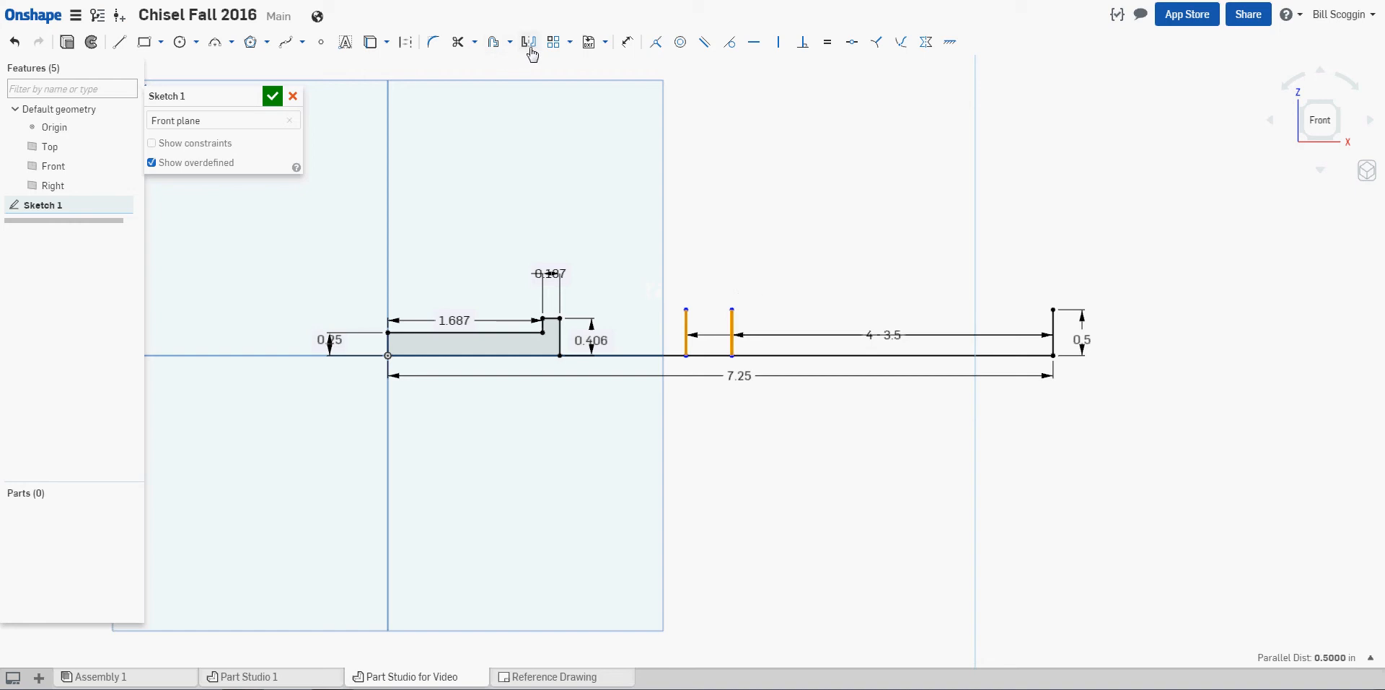
left_click(407, 43)
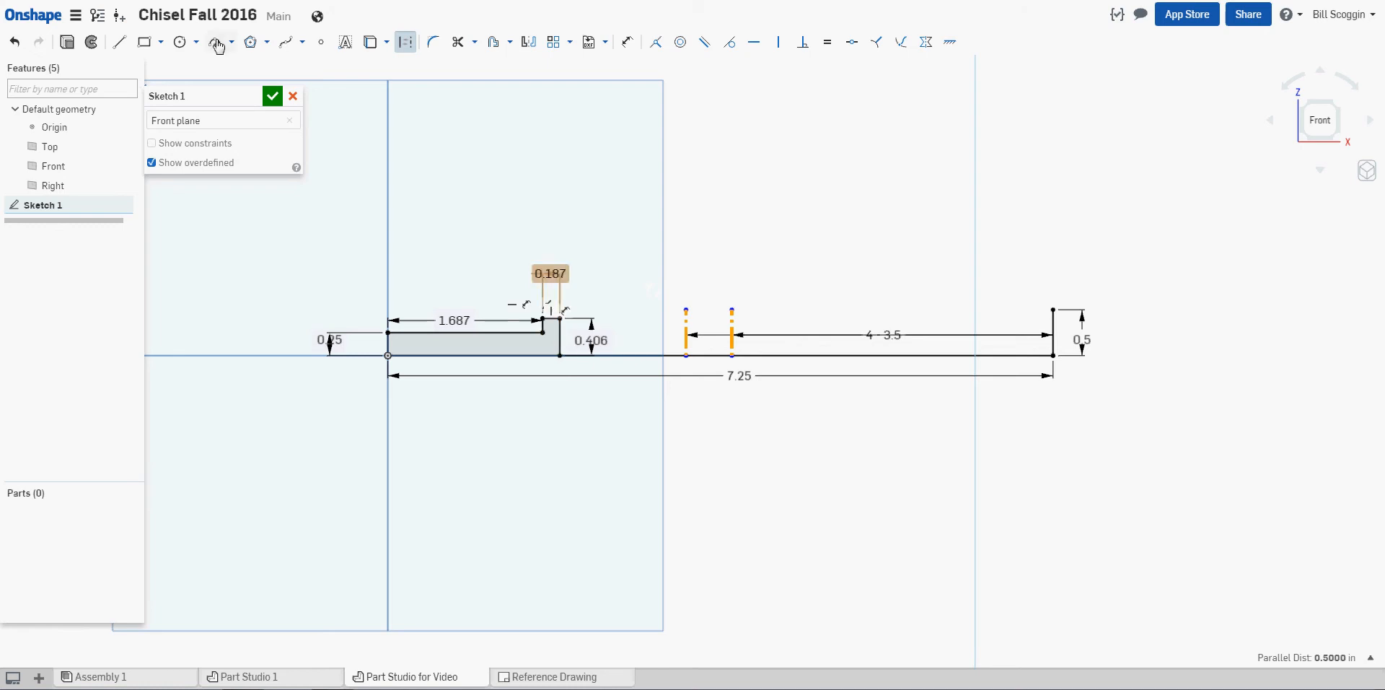
- Draw a horizontal line from the top of the 0.5 in end line to the top of the farther construction line
left_click(118, 43)
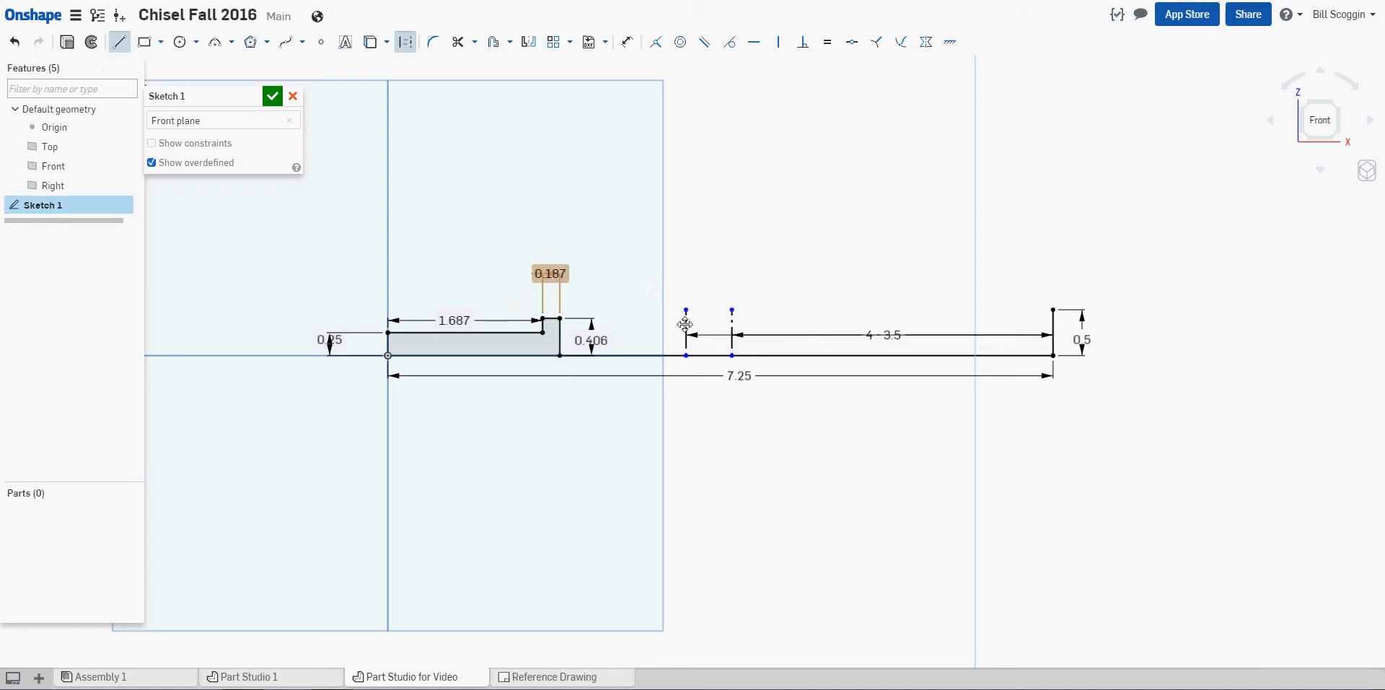
left_click(127, 41)
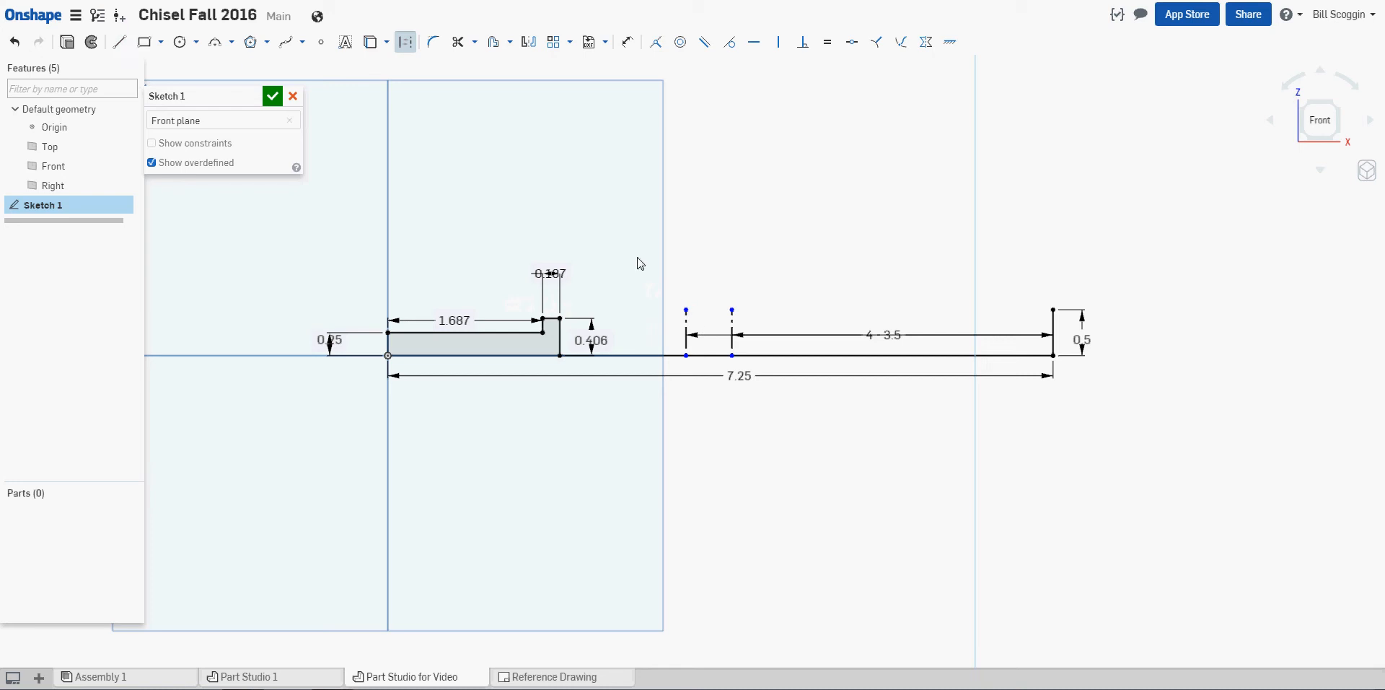
left_click(687, 311)
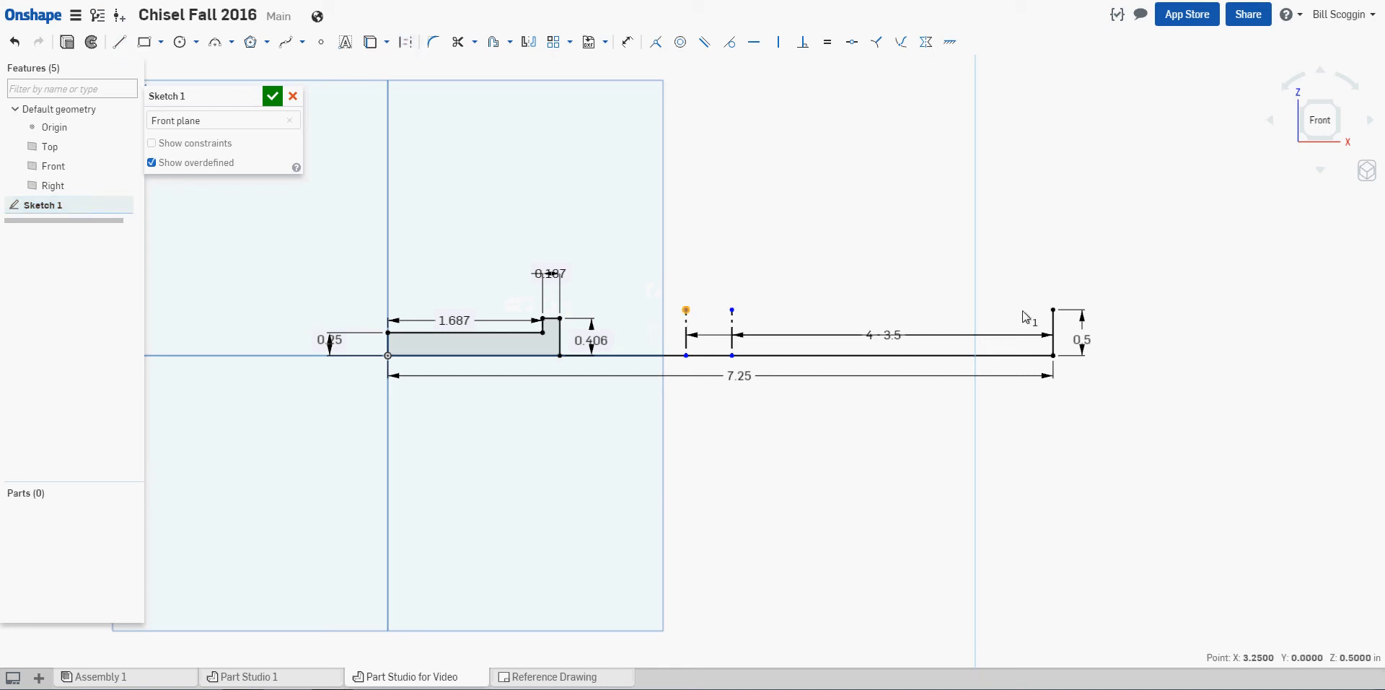
left_click(127, 48)
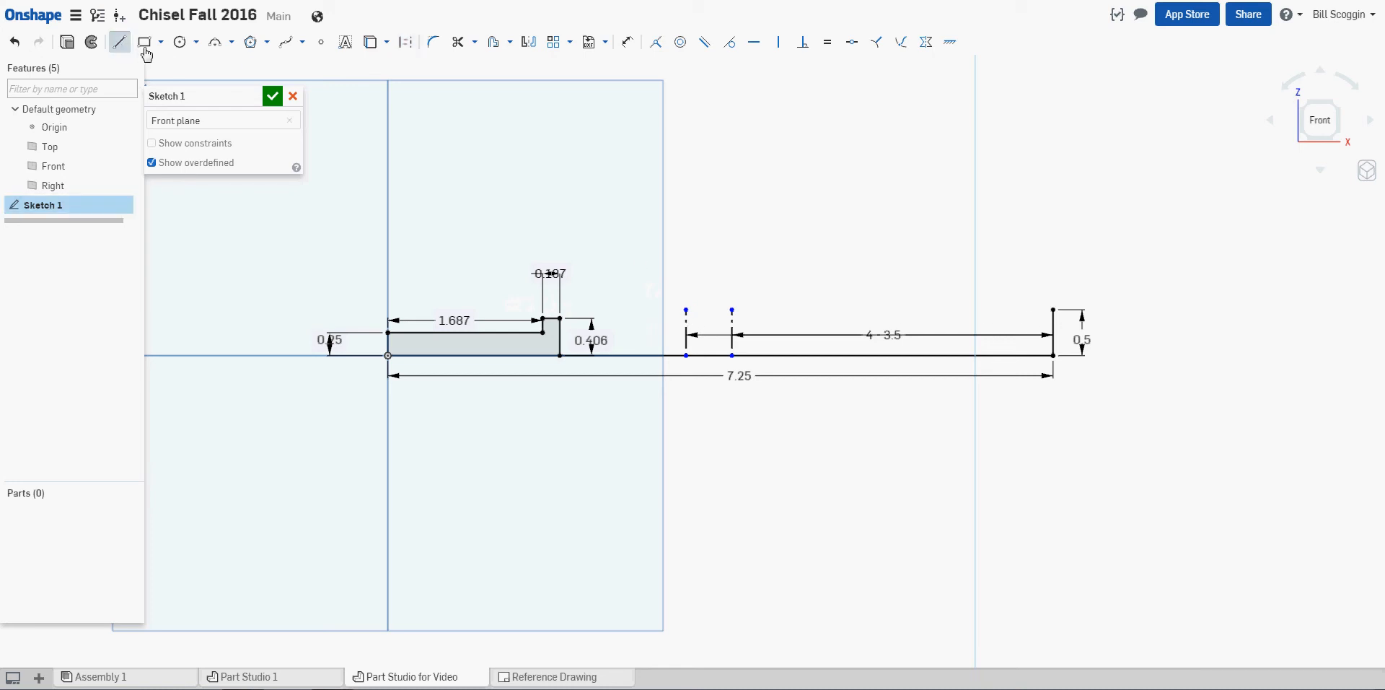
left_click(1054, 310)
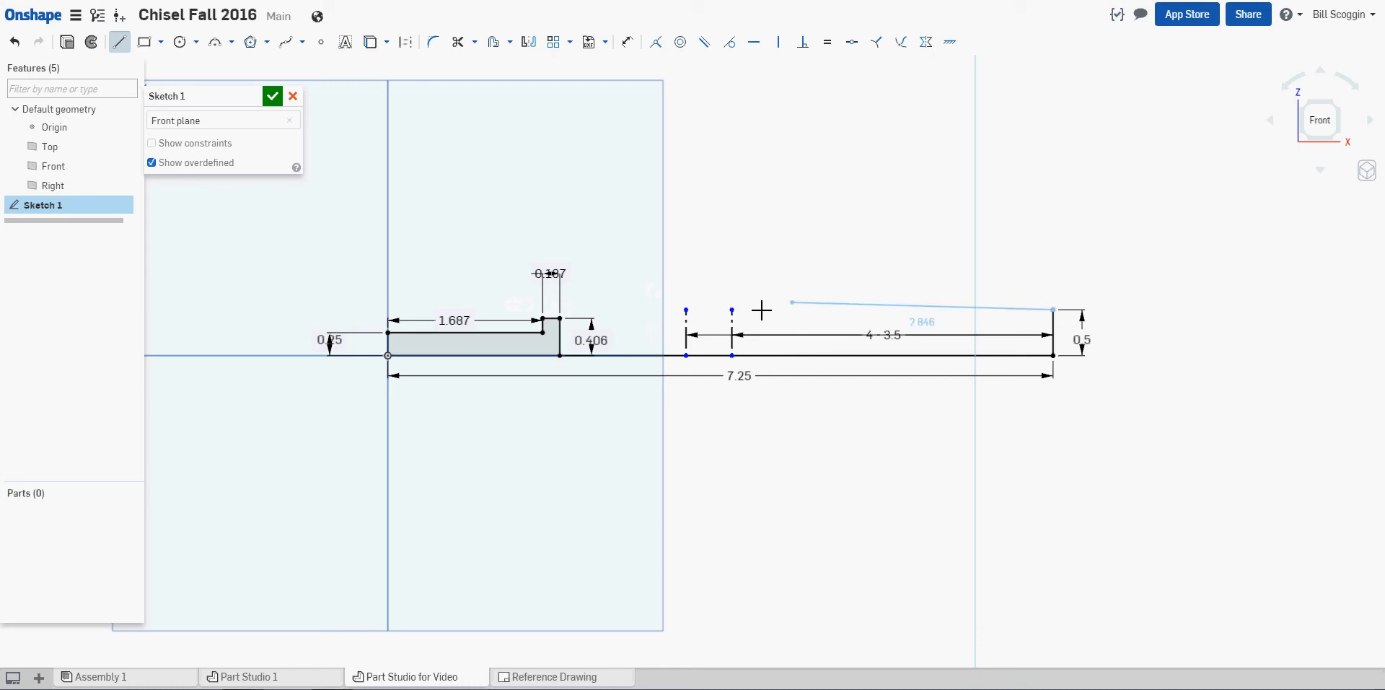
left_click(688, 311)
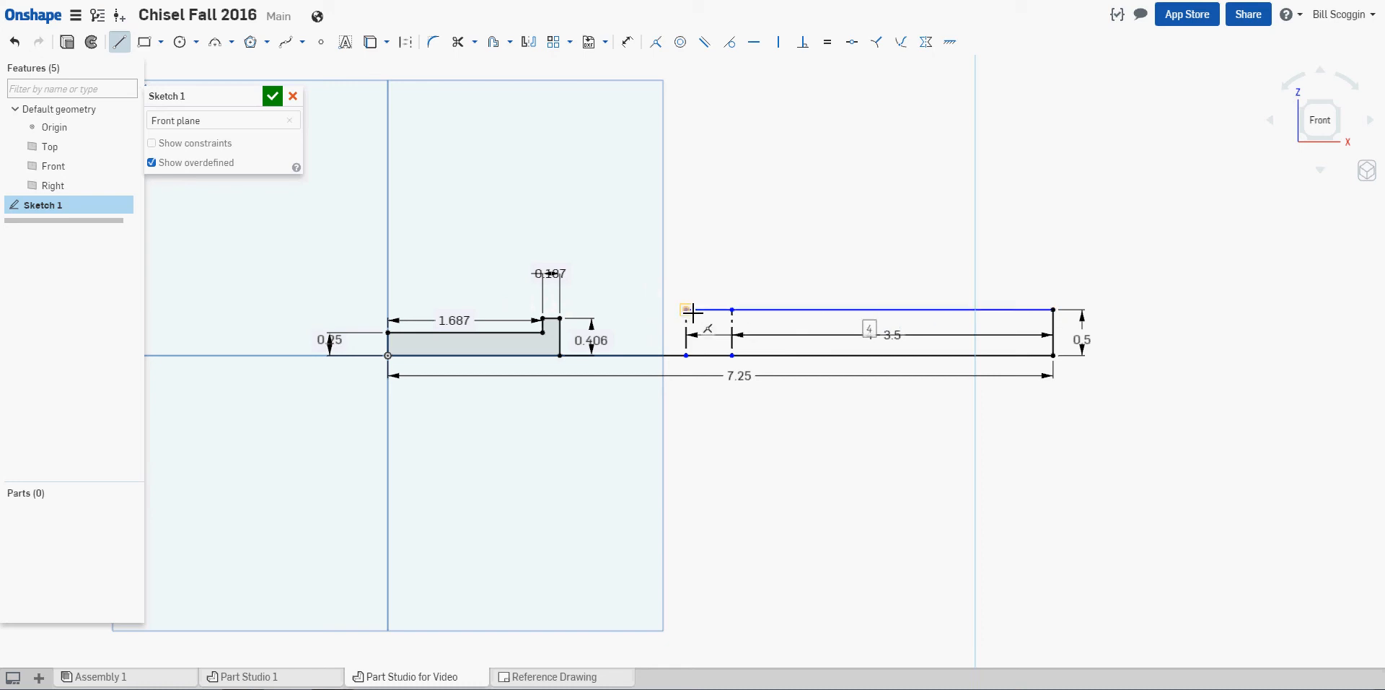
key("Escape")
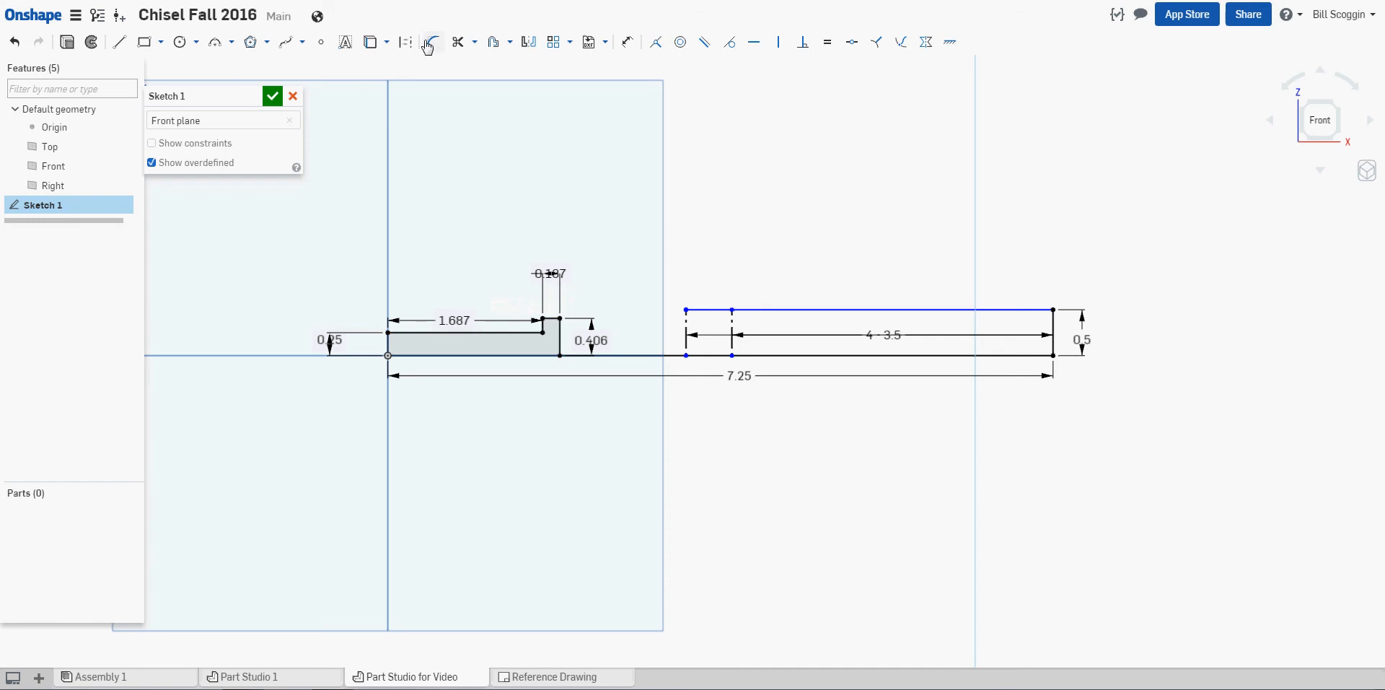
- Extend the 0.25 in high horizontal edge past the shoulder to the construction line nearest the origin
left_click(474, 41)
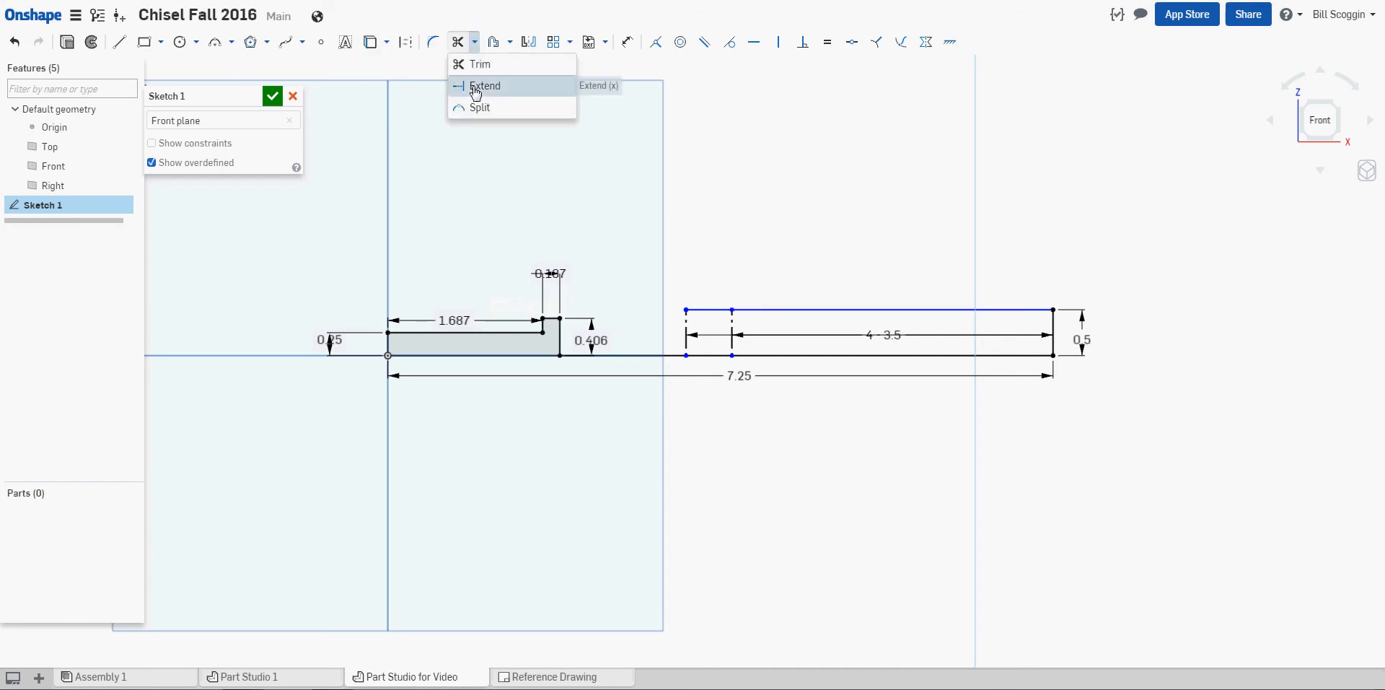
left_click(475, 83)
left_click(508, 340)
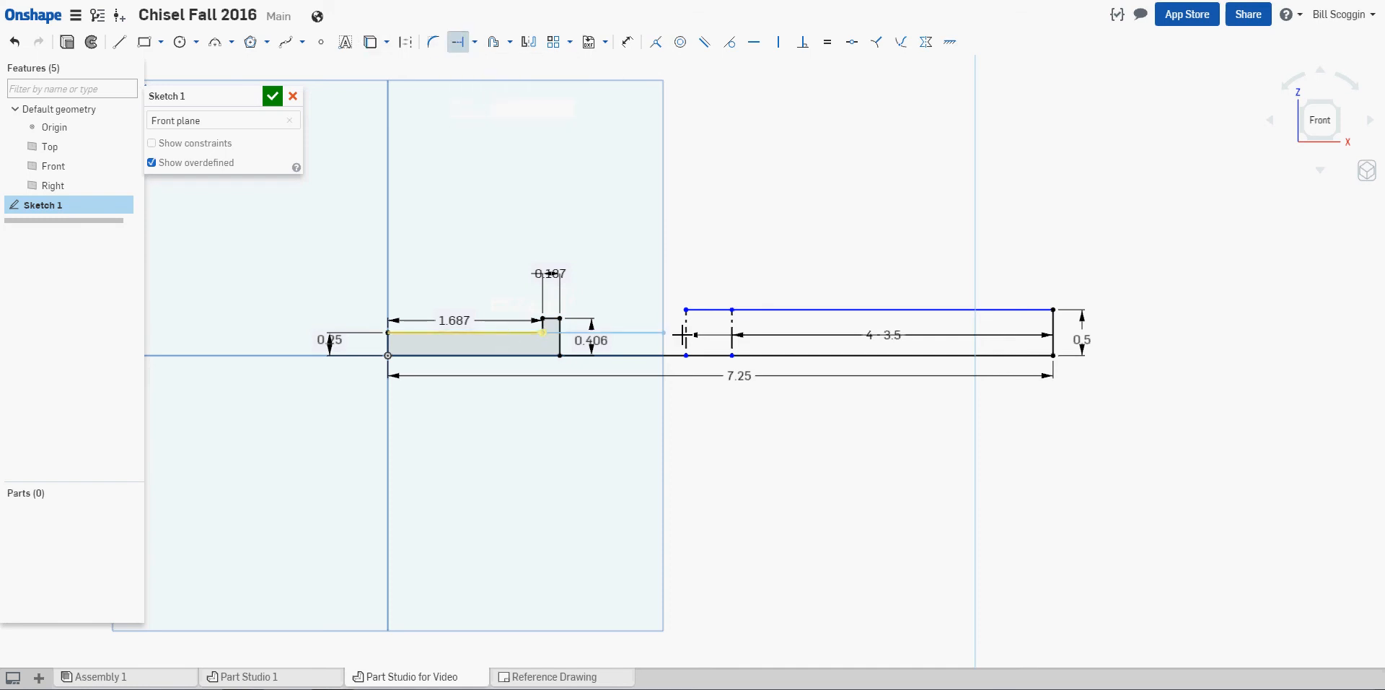
left_click(689, 336)
key("Escape")
- Trim away the segment of the extended edge that crosses inside the shoulder
scroll(548, 339, "up", 3)
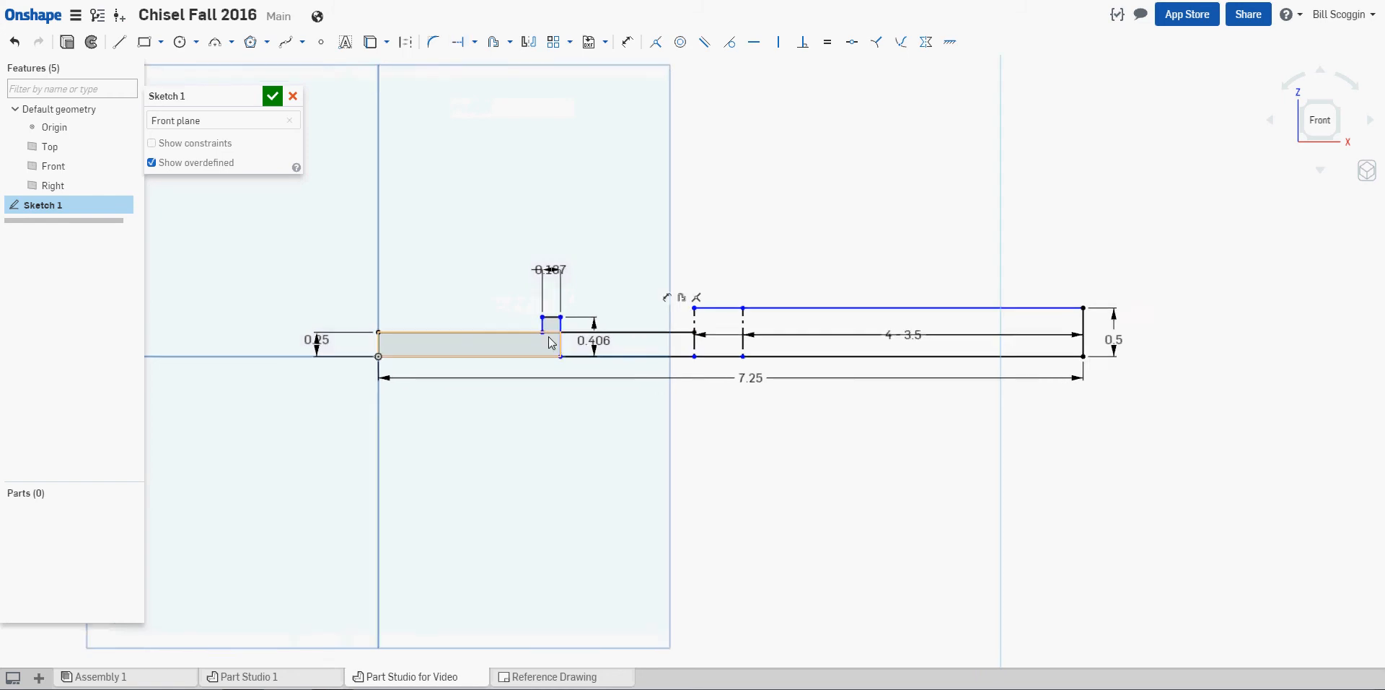
scroll(548, 339, "up", 2)
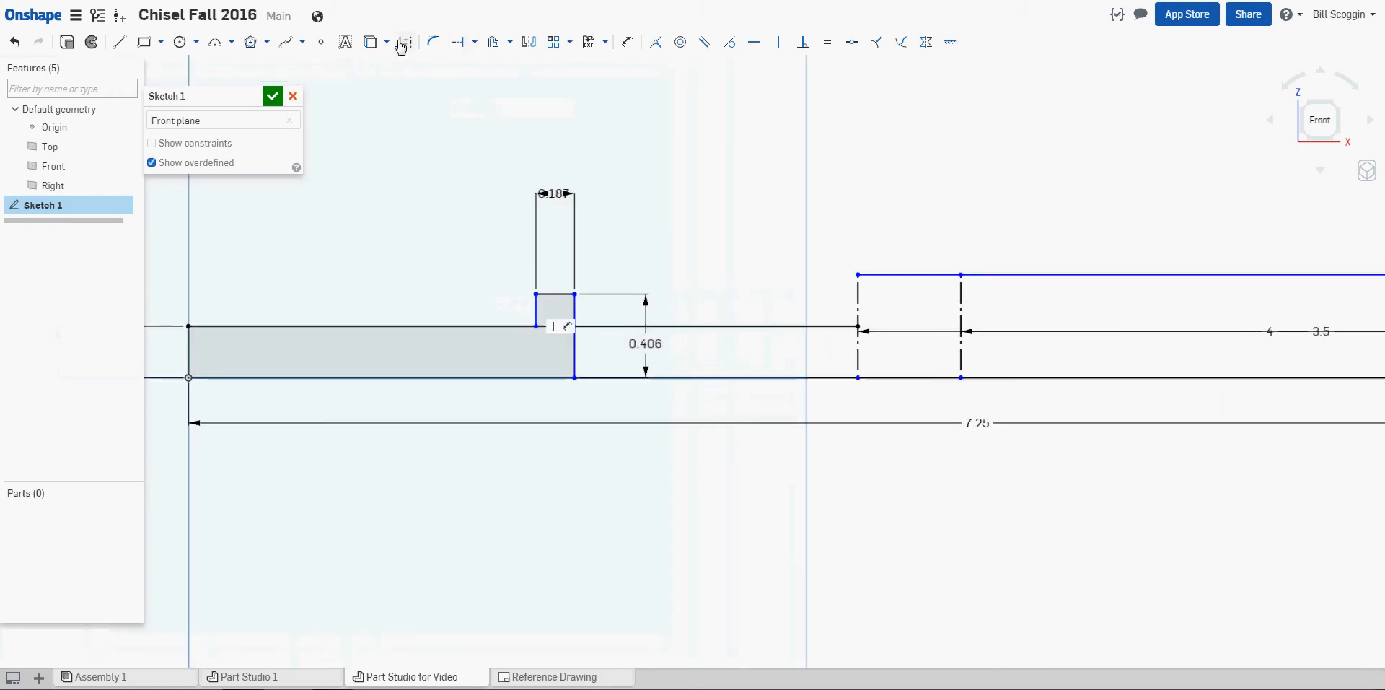
left_click(475, 41)
left_click(480, 62)
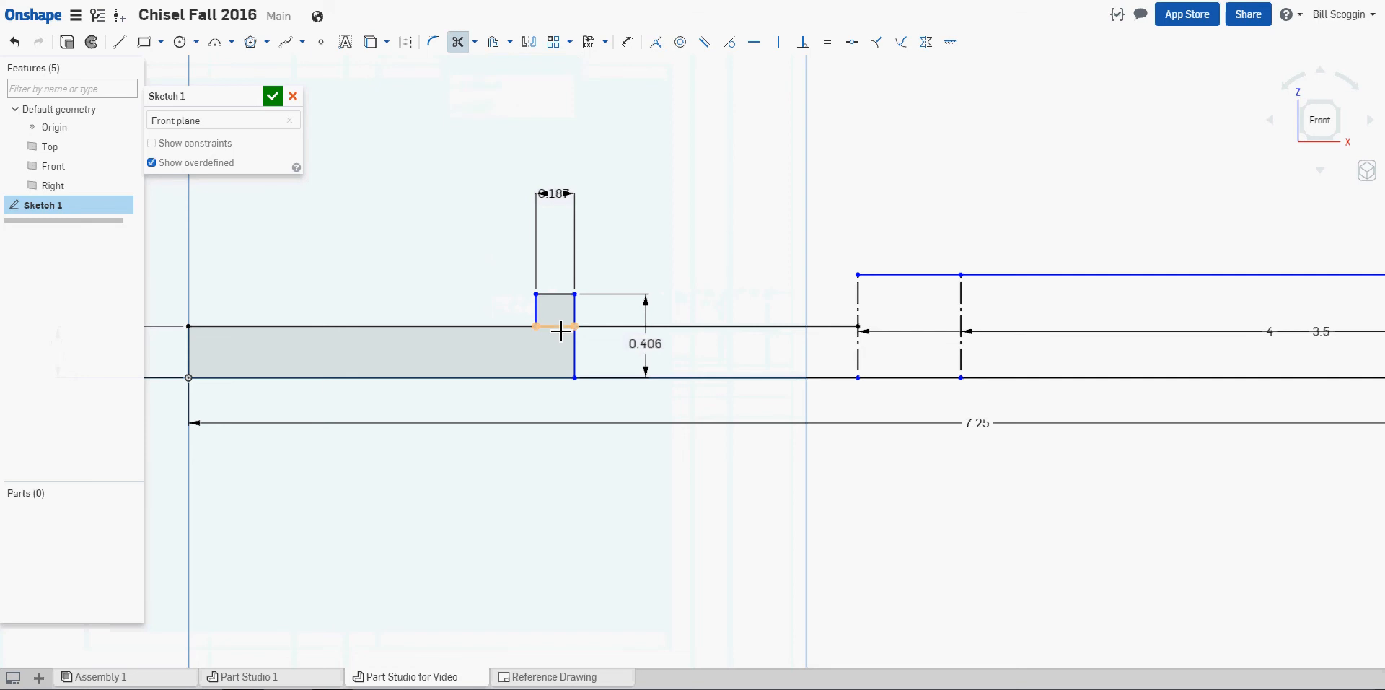
left_click(561, 331)
scroll(722, 346, "up", 2)
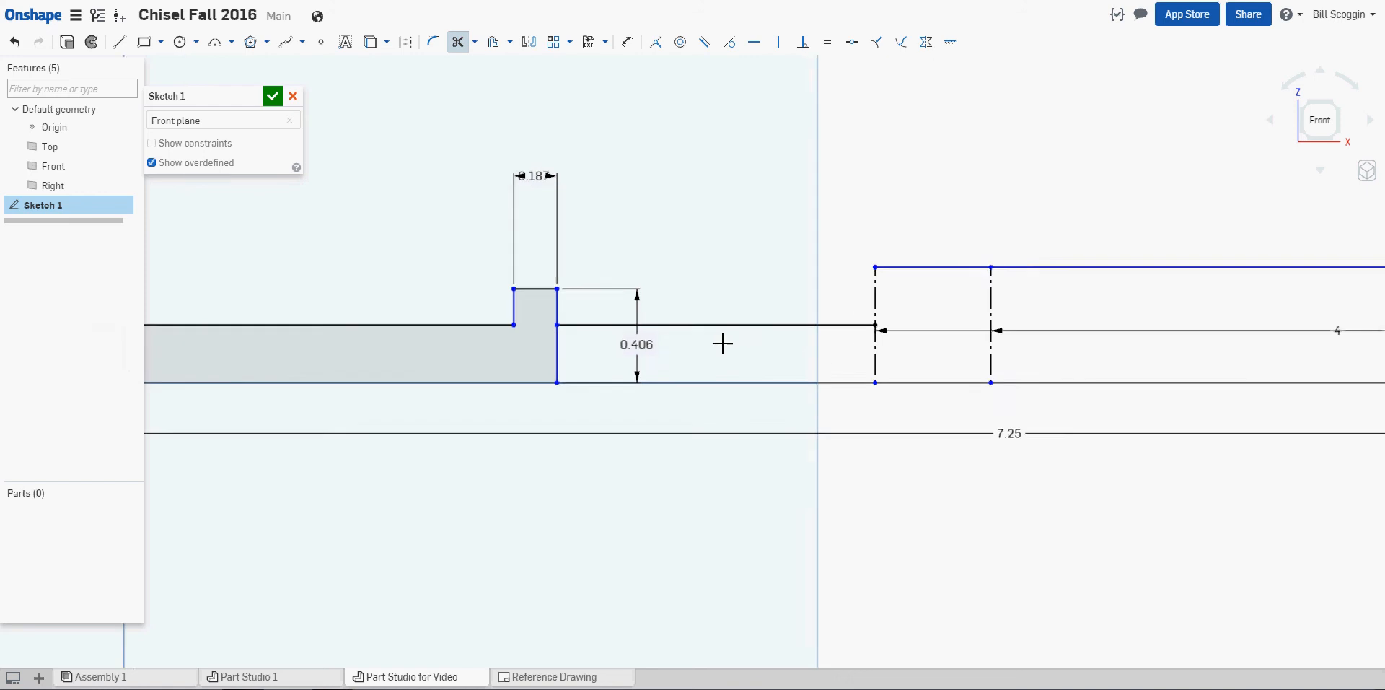
- Draw a circle above the profile, between the shoulder and the construction lines, and dimension its diameter to 1.25 in
scroll(723, 347, "down", 3)
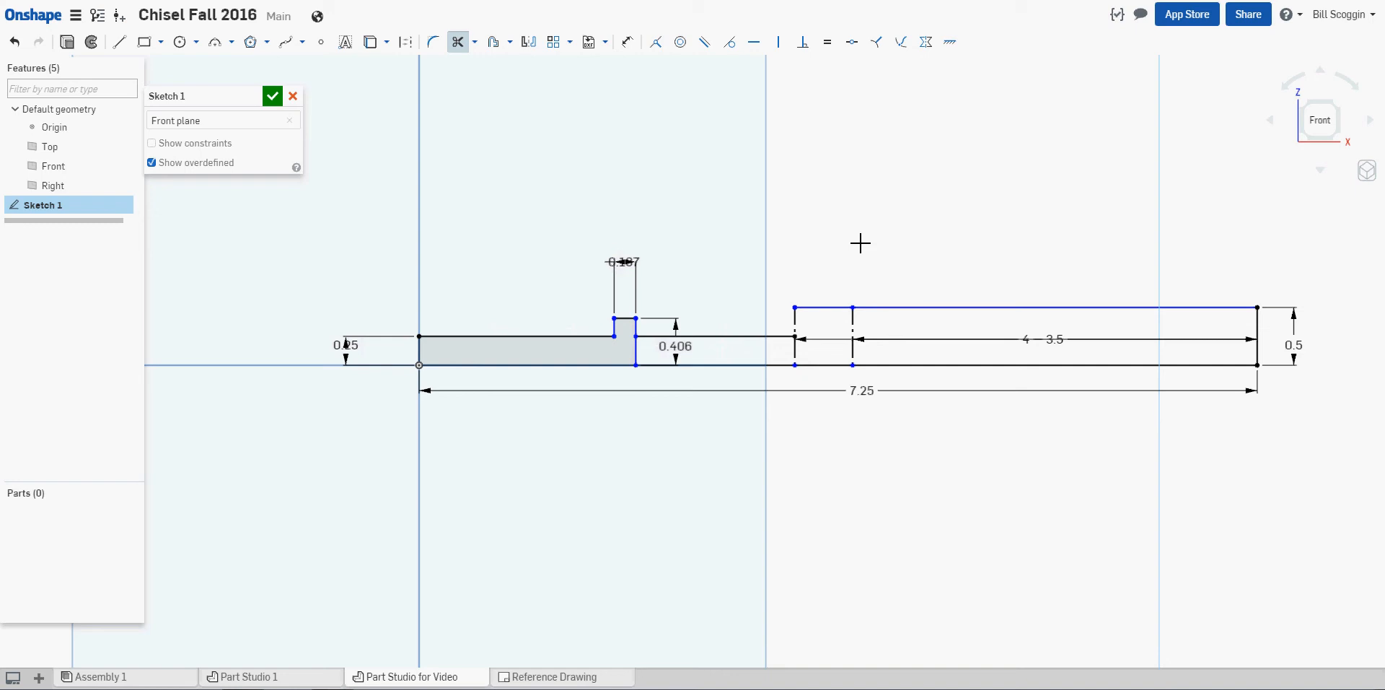
left_click(180, 42)
scroll(698, 136, "up", 2)
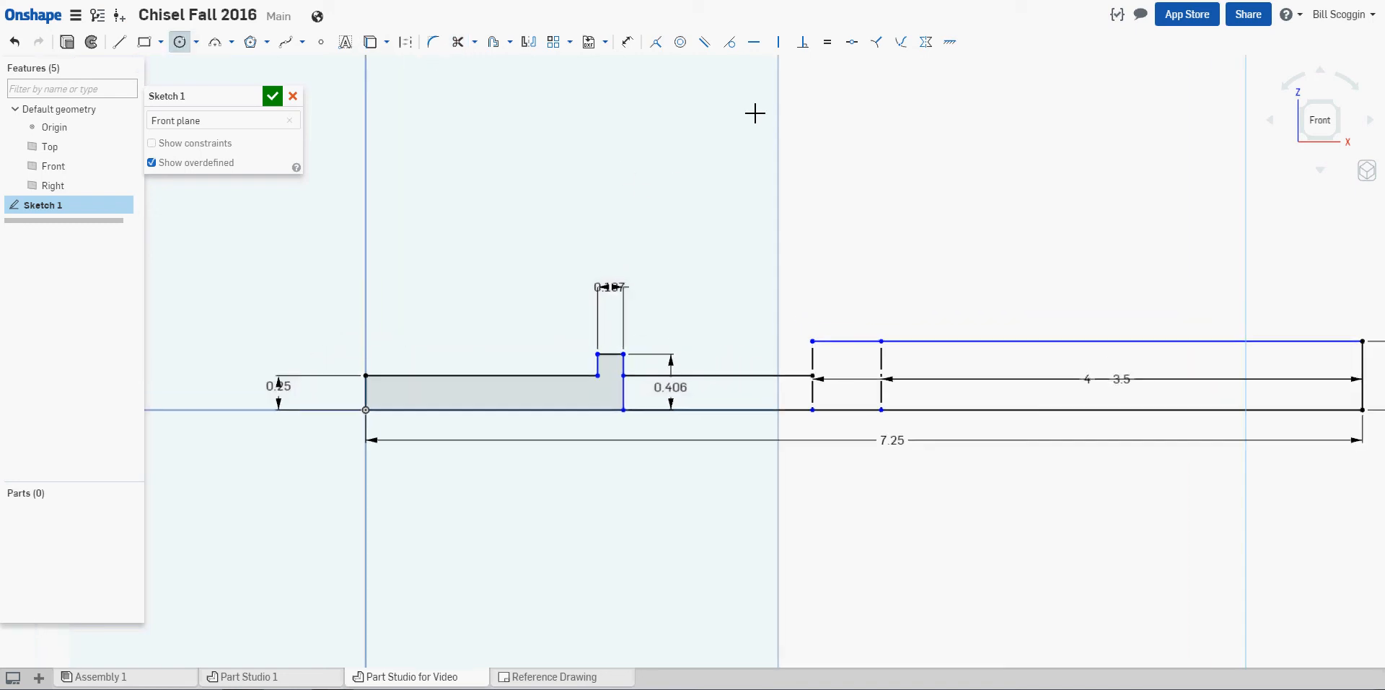
left_click(758, 181)
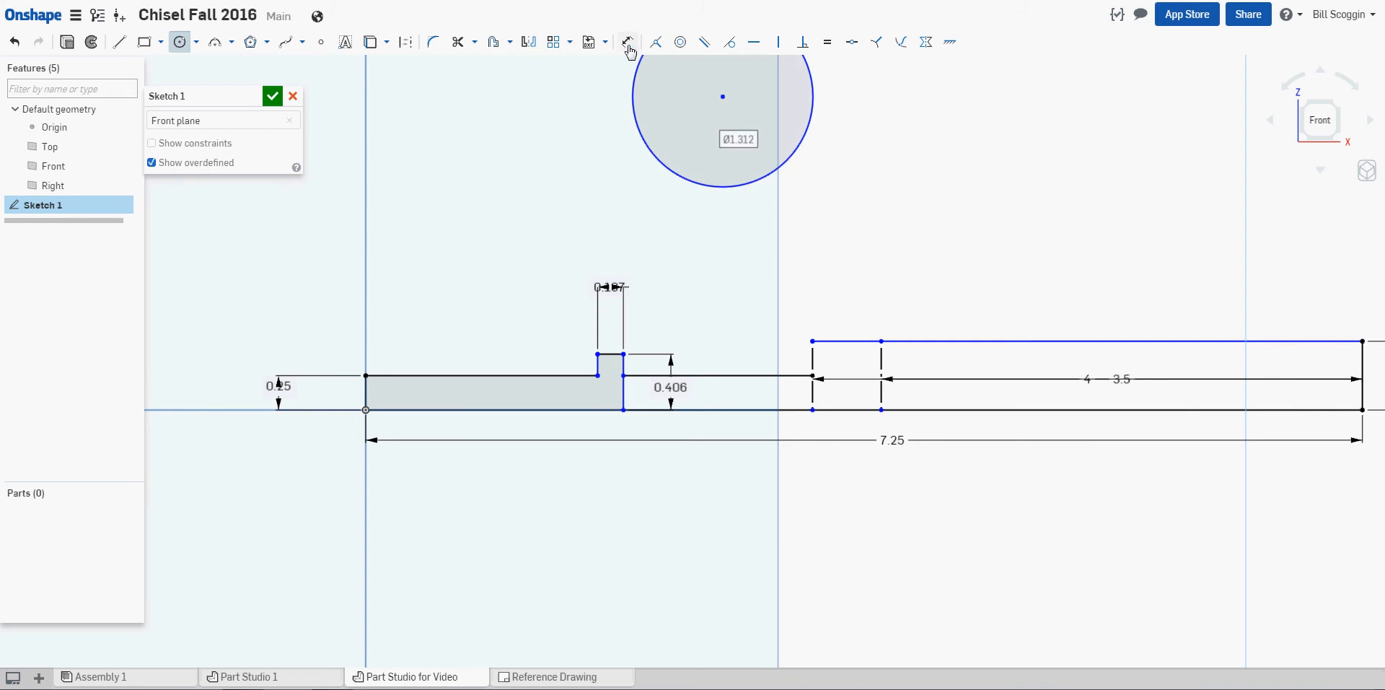
left_click(628, 43)
left_click(801, 159)
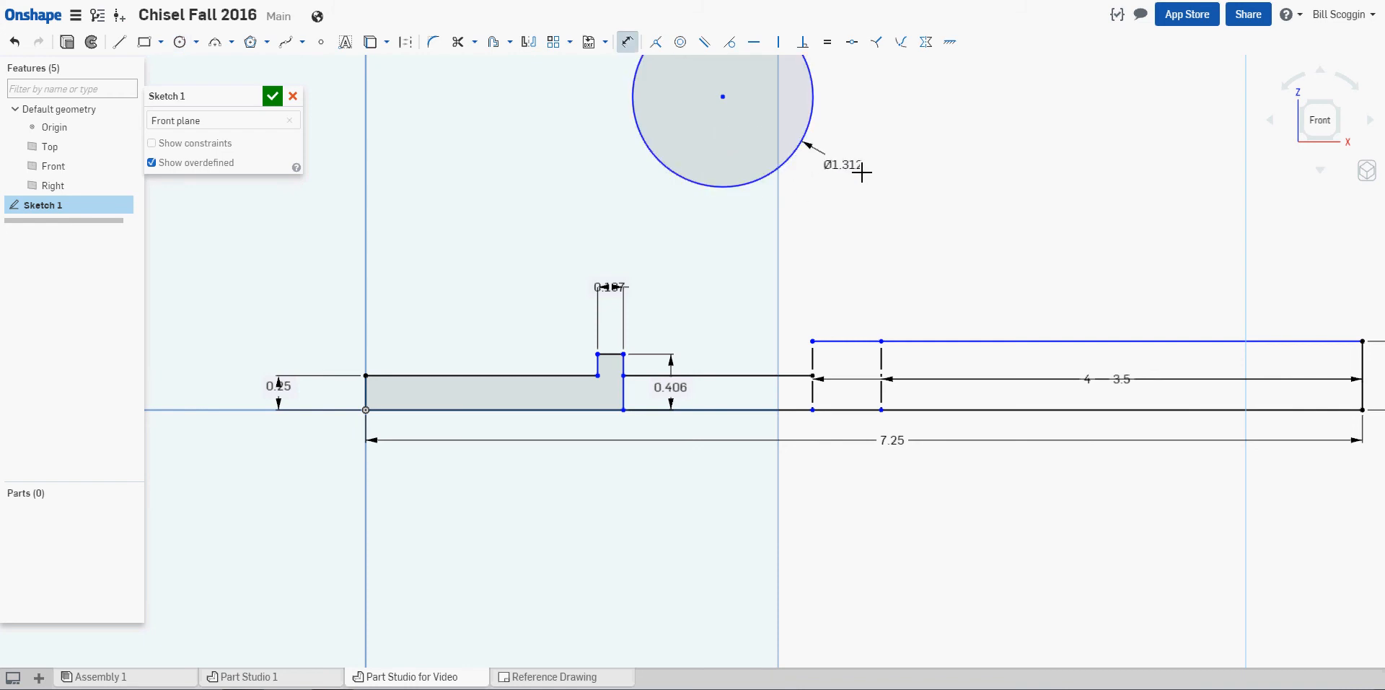
left_click(875, 174)
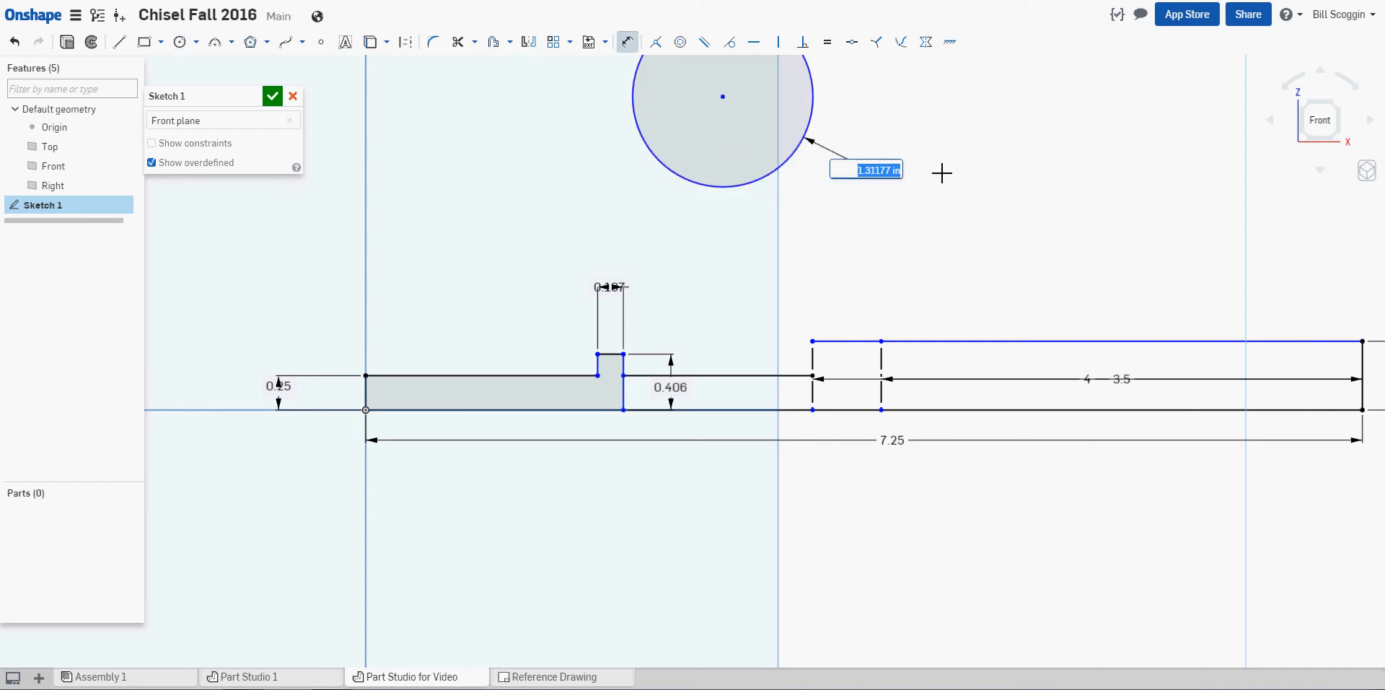
type("1.25")
key("Return")
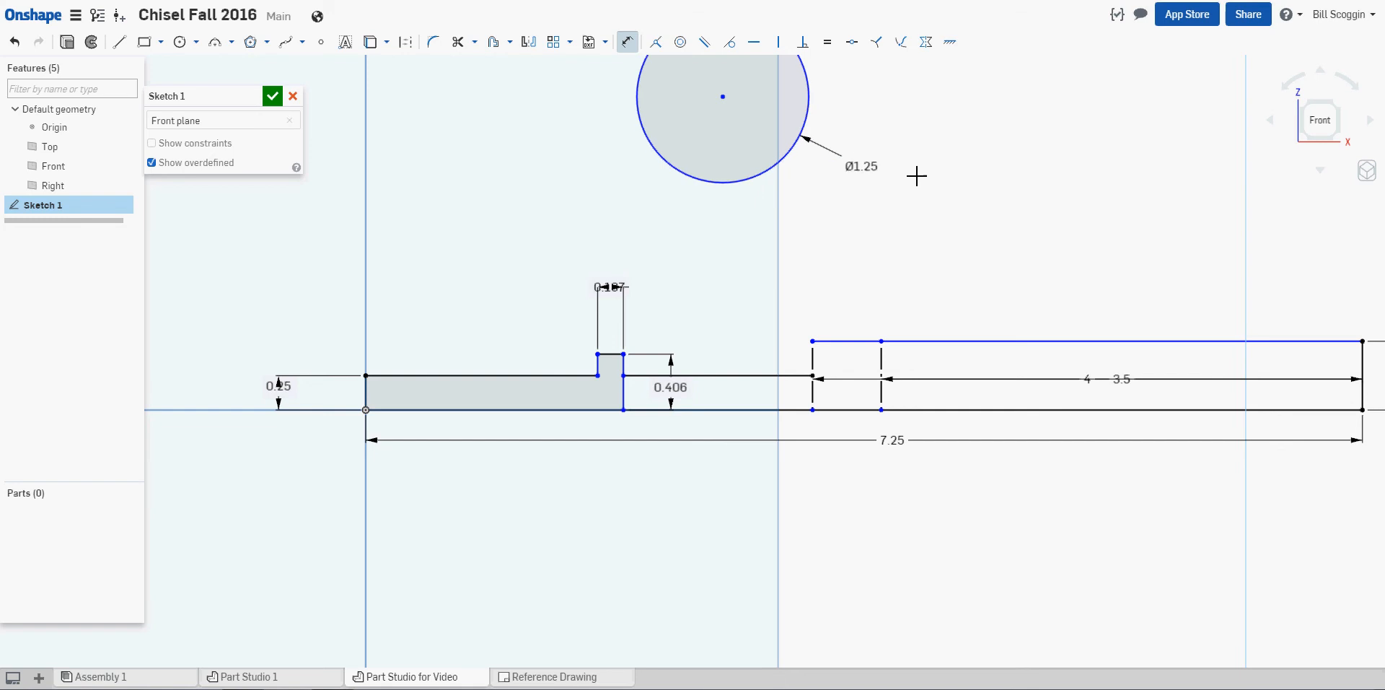
- Draw a vertical line from the circle's center to its lowest point, continuing with a horizontal line about 1.6 in long away from the origin
scroll(771, 241, "down", 1)
scroll(771, 241, "down", 1)
middle_click_drag(751, 253, 686, 287)
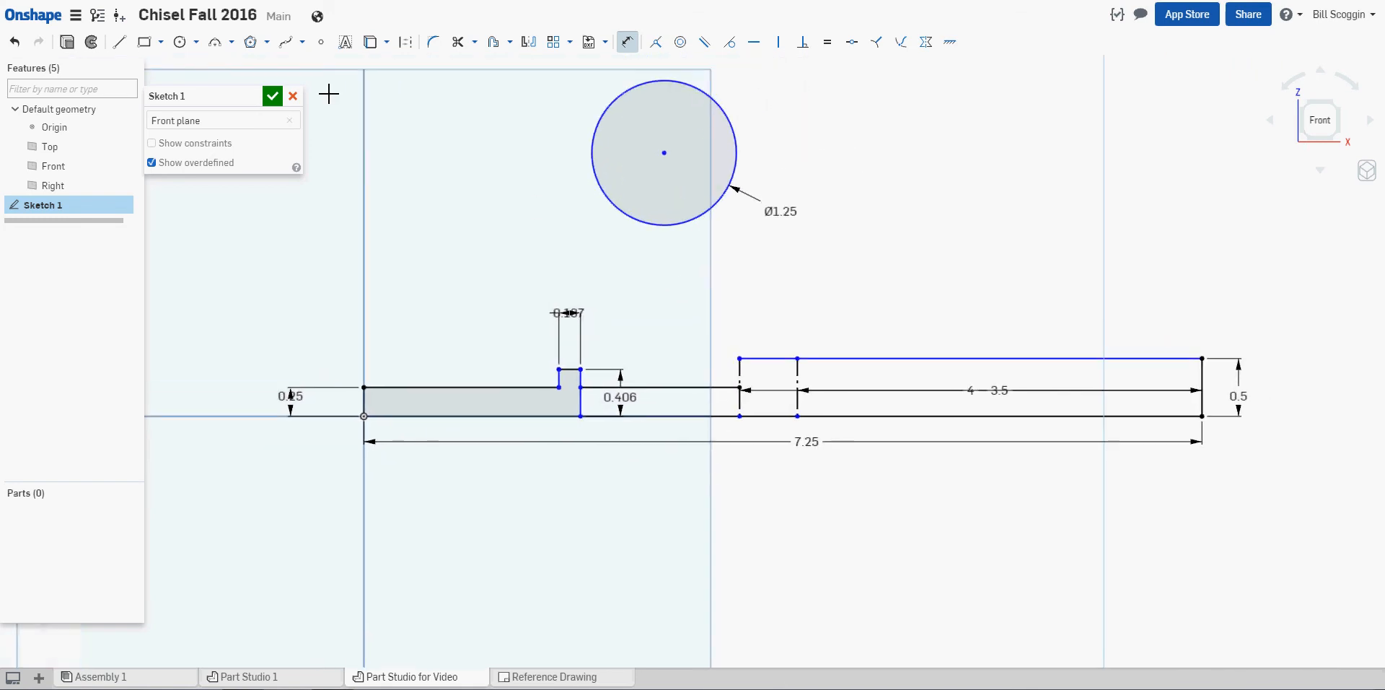
left_click(119, 41)
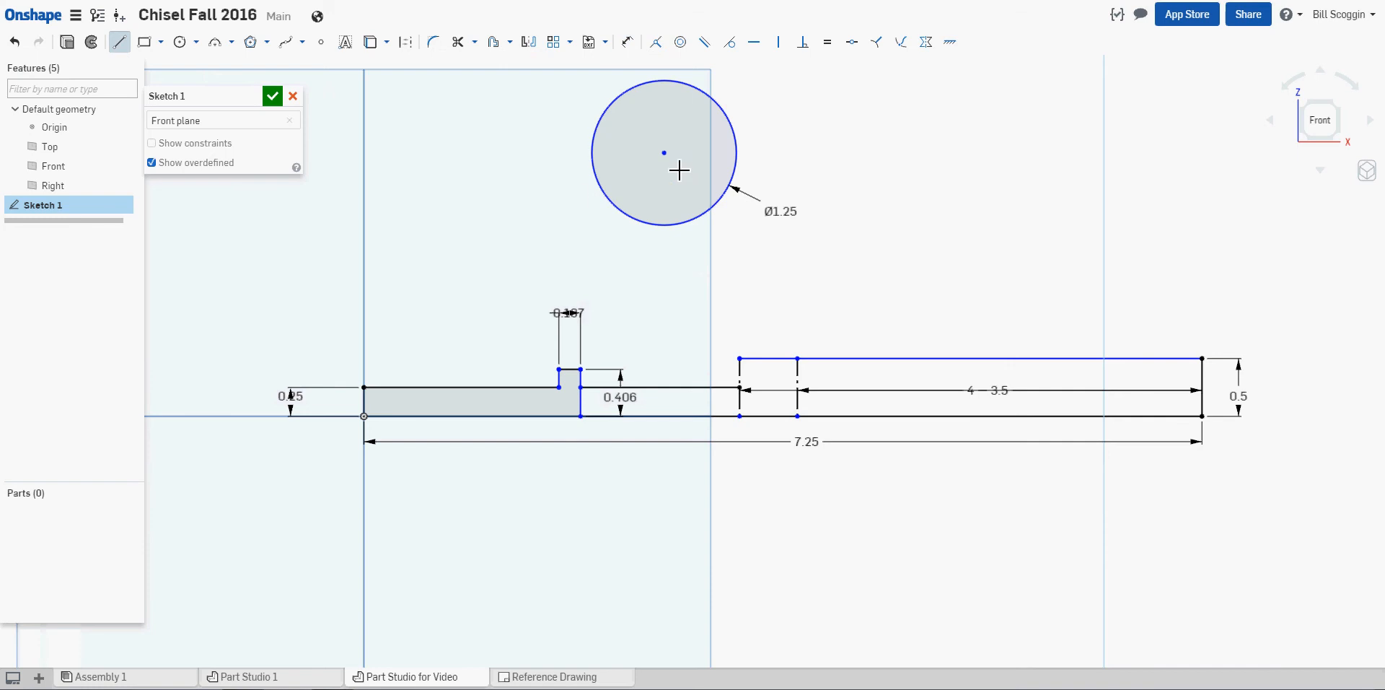
left_click(664, 153)
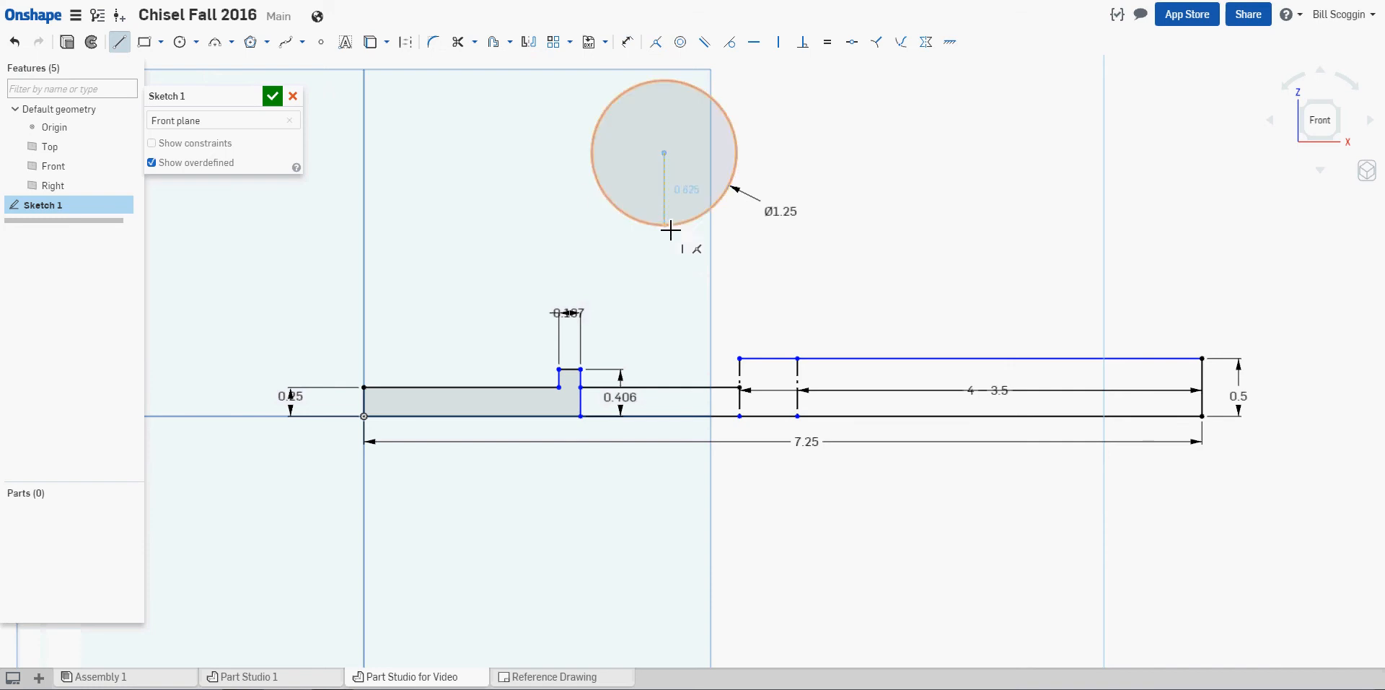
left_click(664, 225)
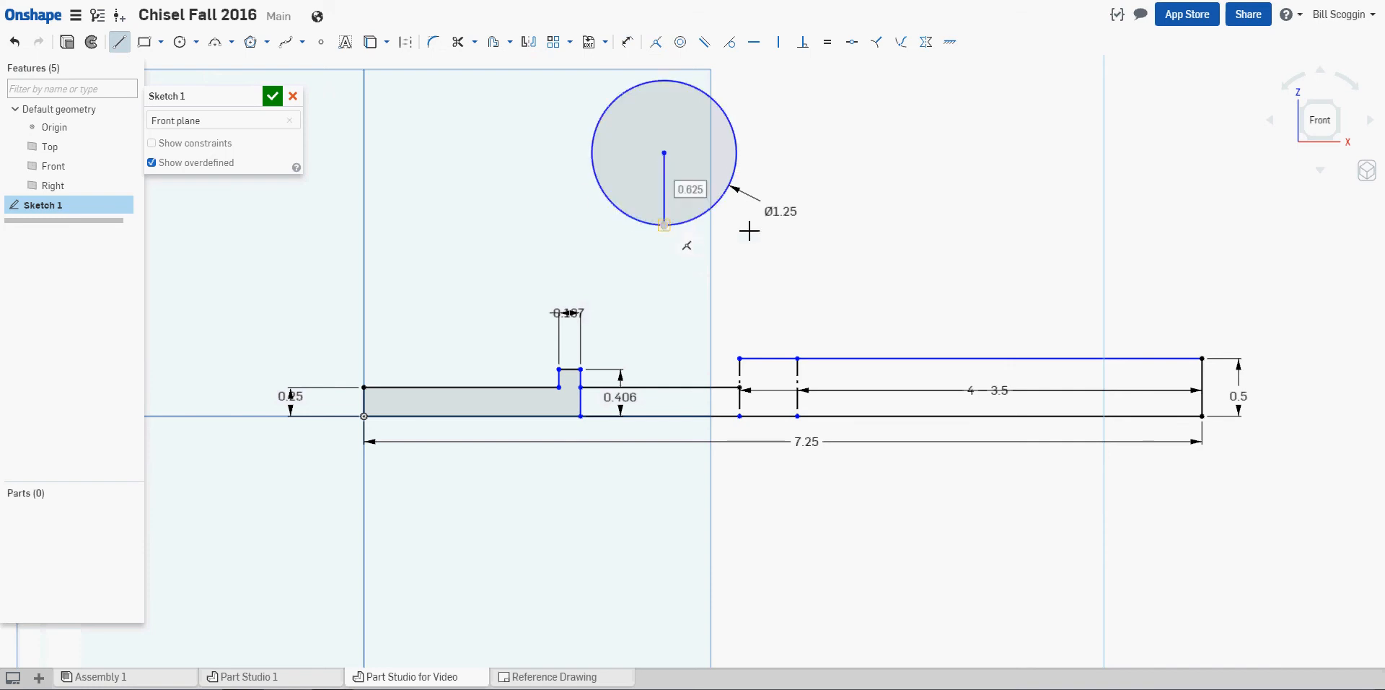
left_click(849, 225)
key("Escape")
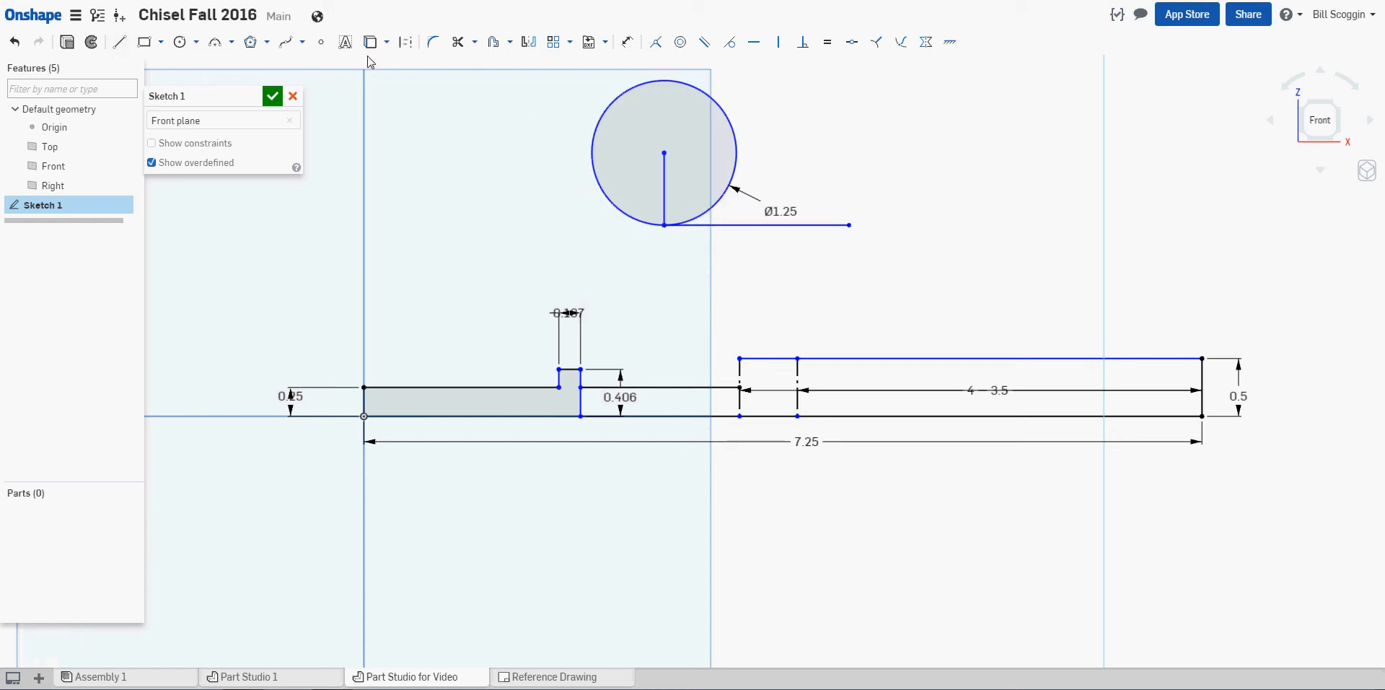
- Offset the horizontal line at the circle's base upward by 0.25 in, and move the overlapping dimension labels apart
left_click(494, 41)
left_click(782, 229)
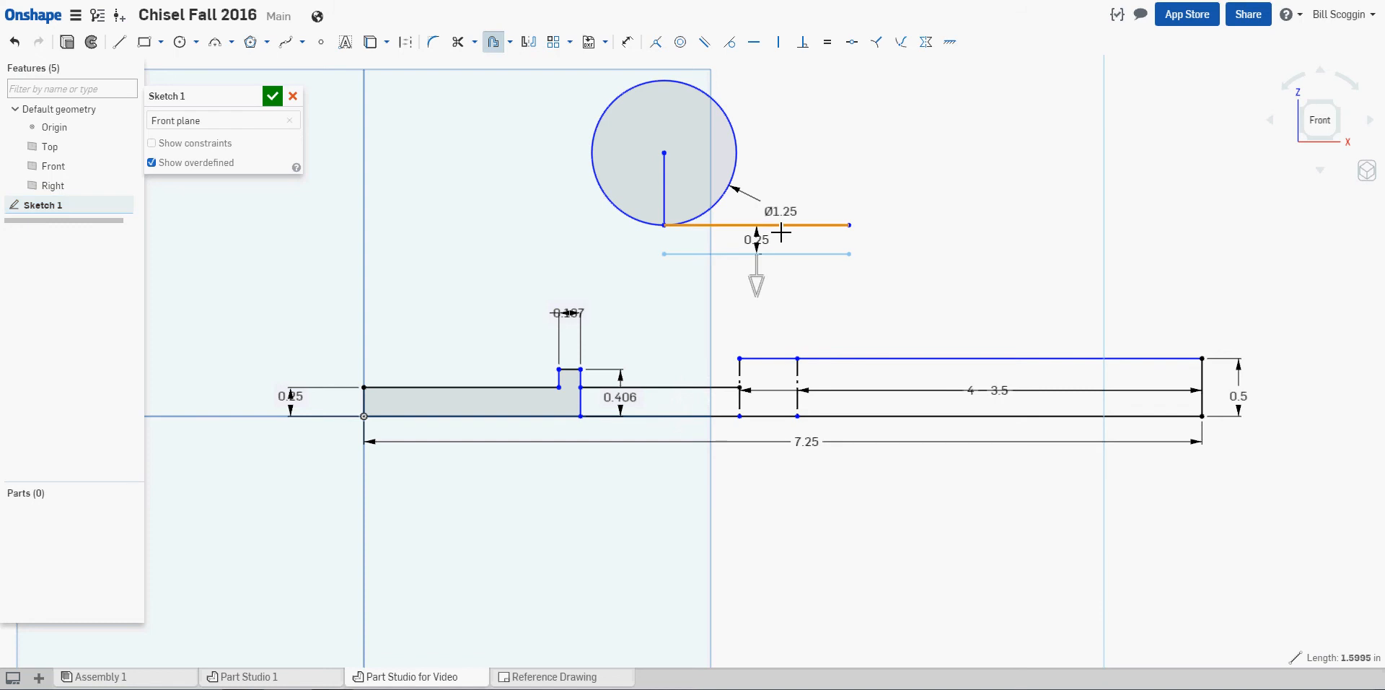
left_click(757, 289)
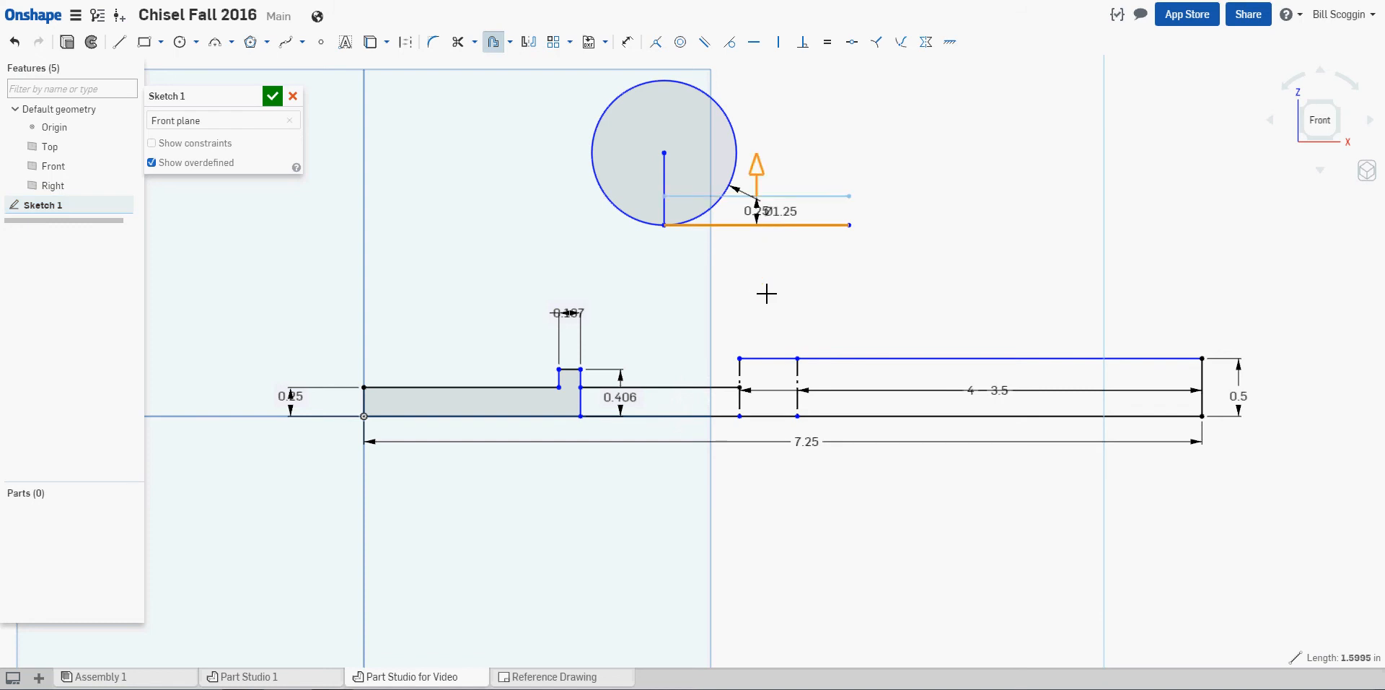
left_click(879, 192)
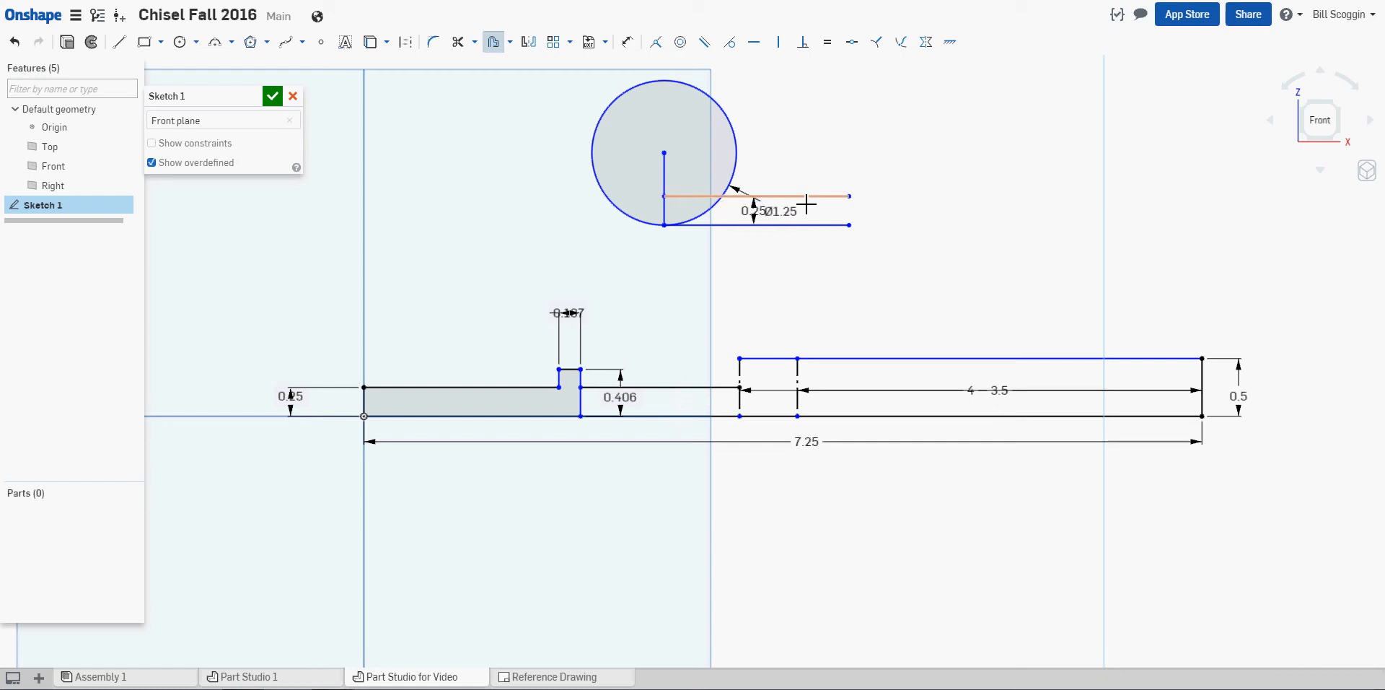
key("Return")
left_click_drag(758, 211, 801, 145)
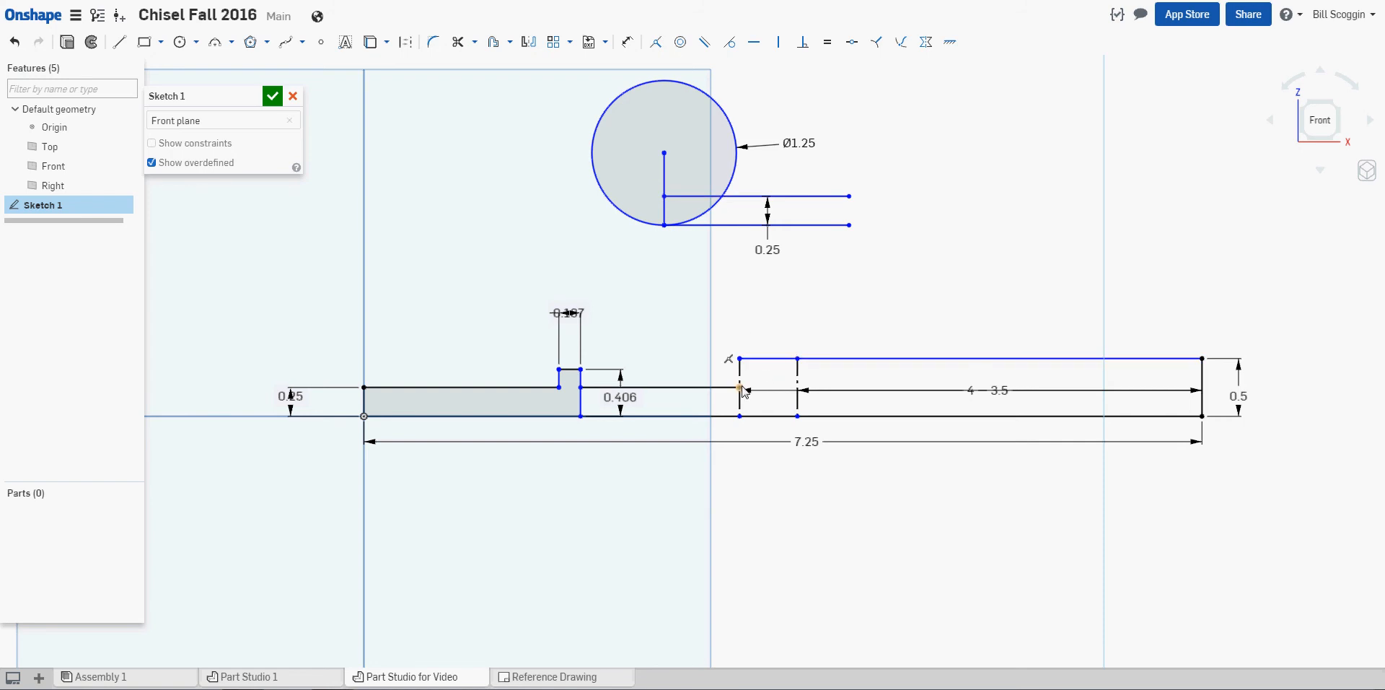
- Trim the circle and its helper lines, leaving only the lower arc between the two horizontal lines
left_click(458, 42)
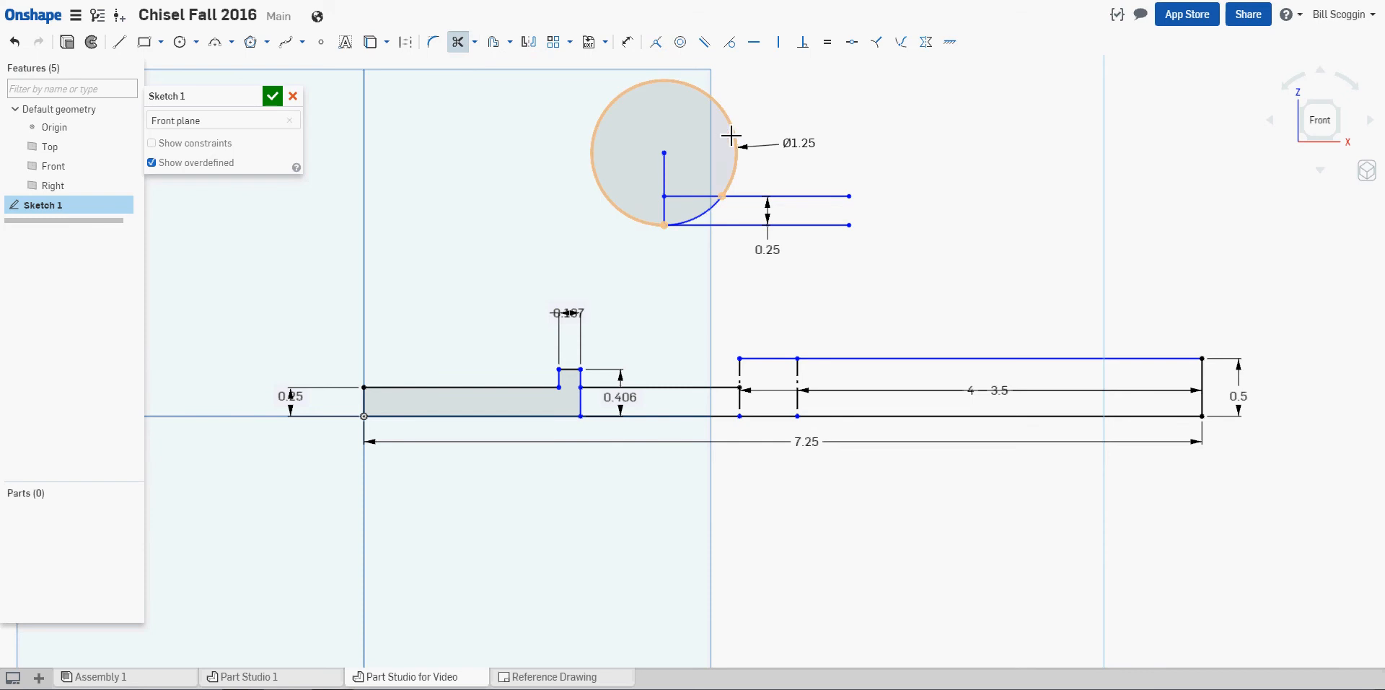
left_click(731, 136)
left_click(670, 178)
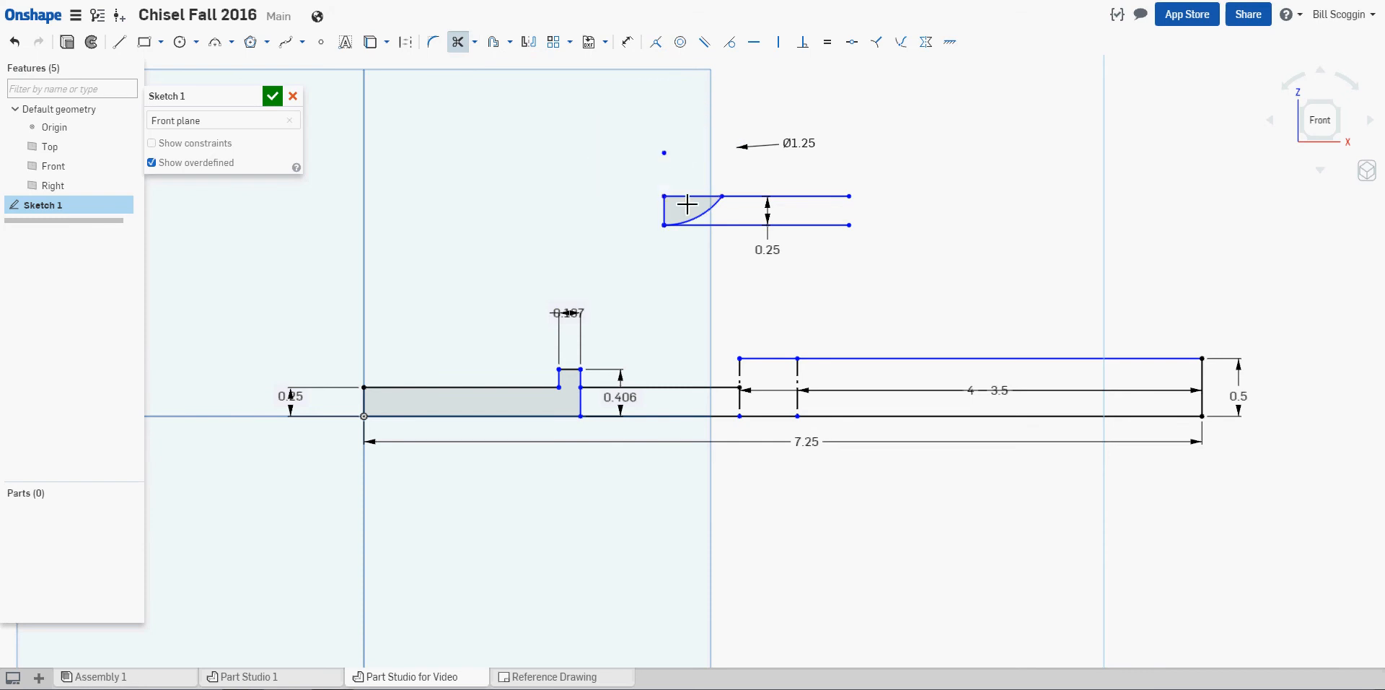
left_click(670, 213)
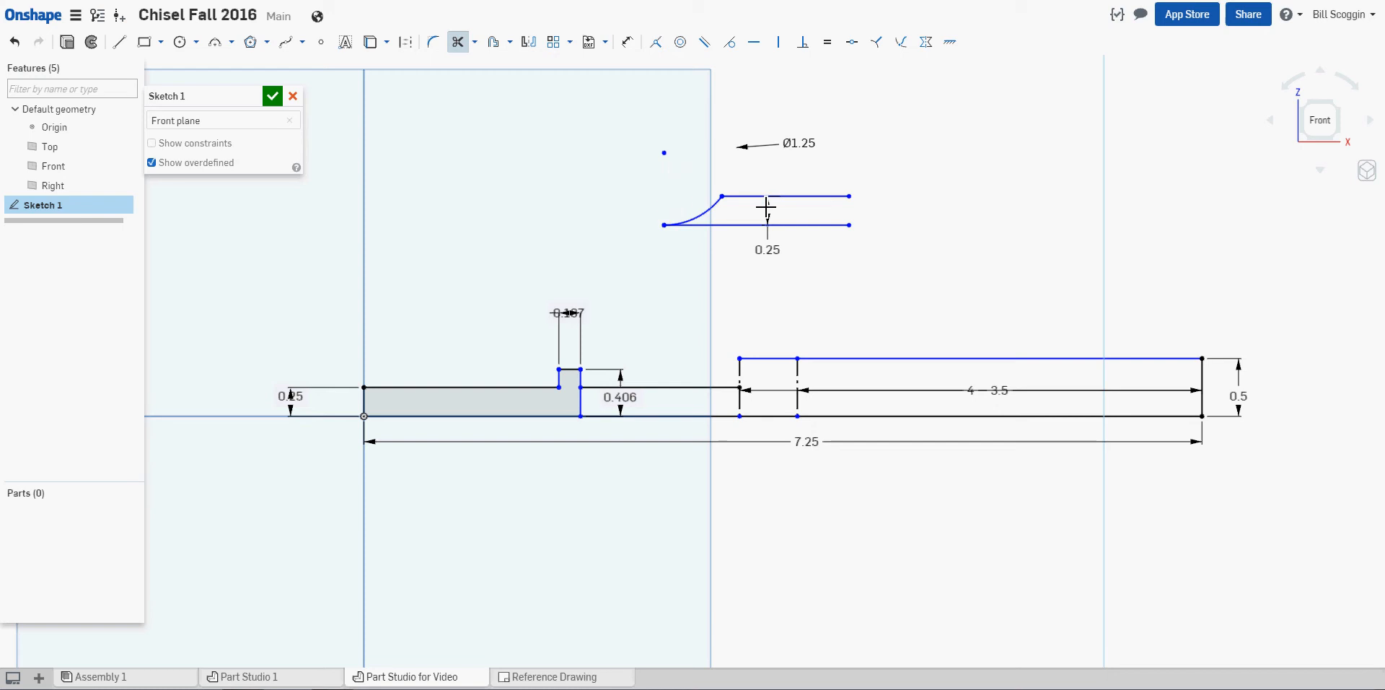
left_click(765, 196)
left_click(759, 230)
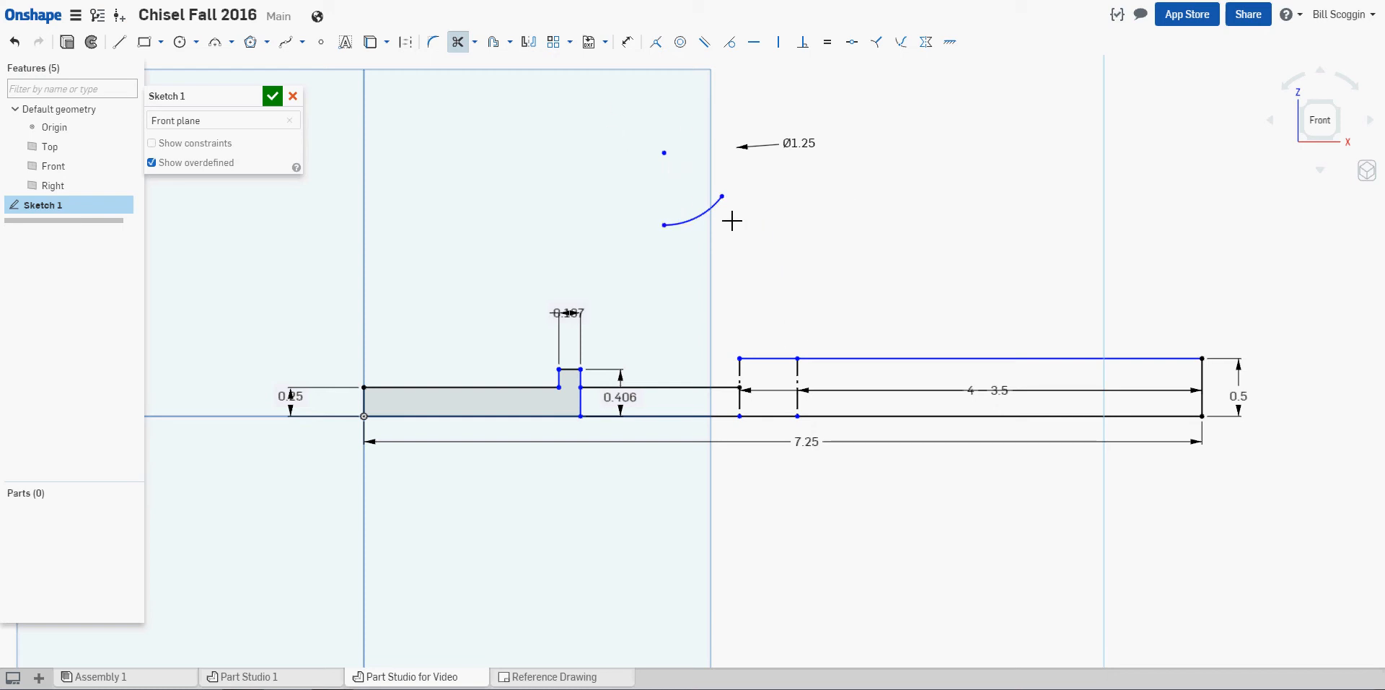
key("Escape")
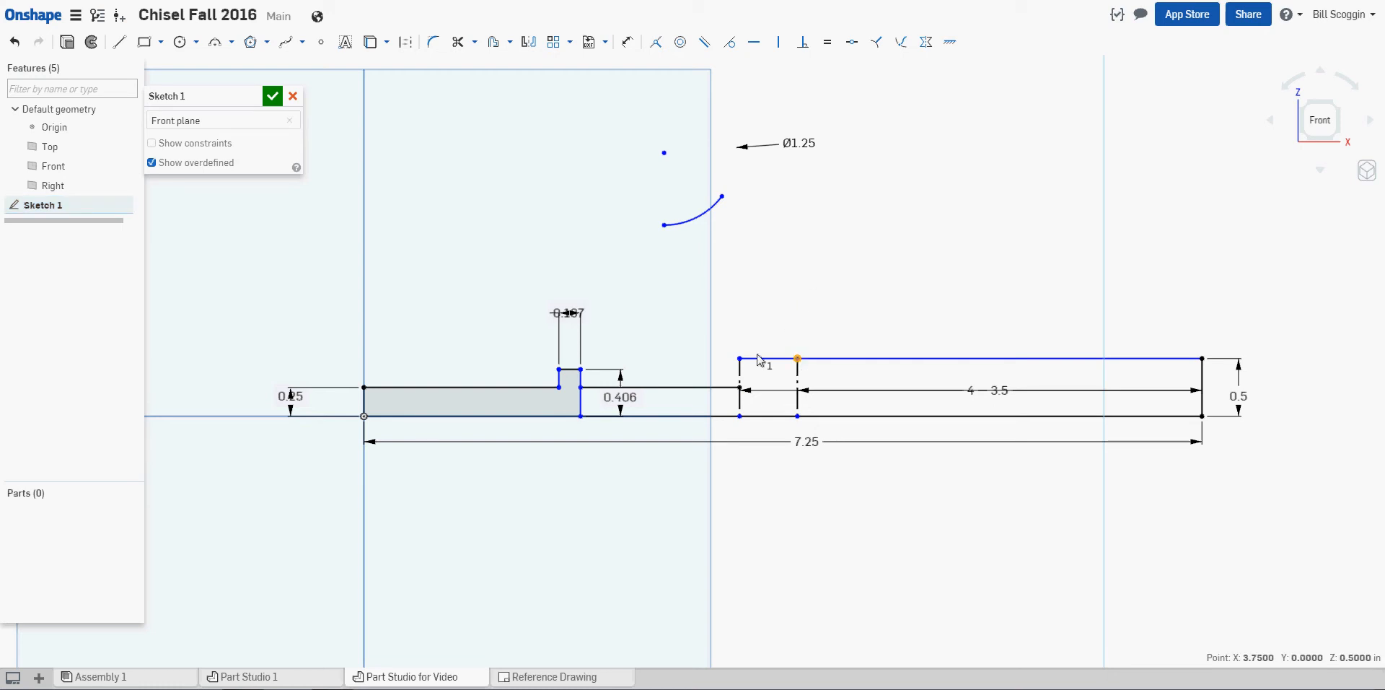
- Make the arc's lower endpoint coincident with the end of the 0.25 in high edge at the nearer construction line
left_click(739, 388)
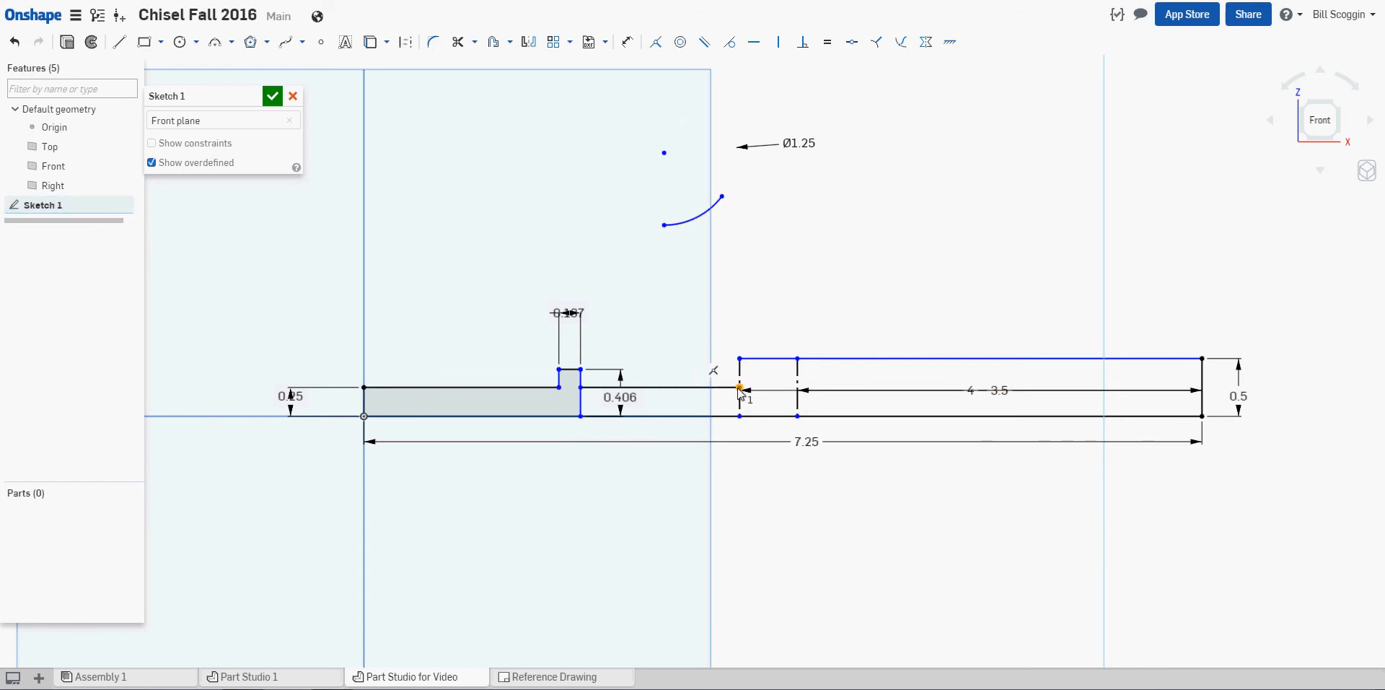
left_click(664, 226)
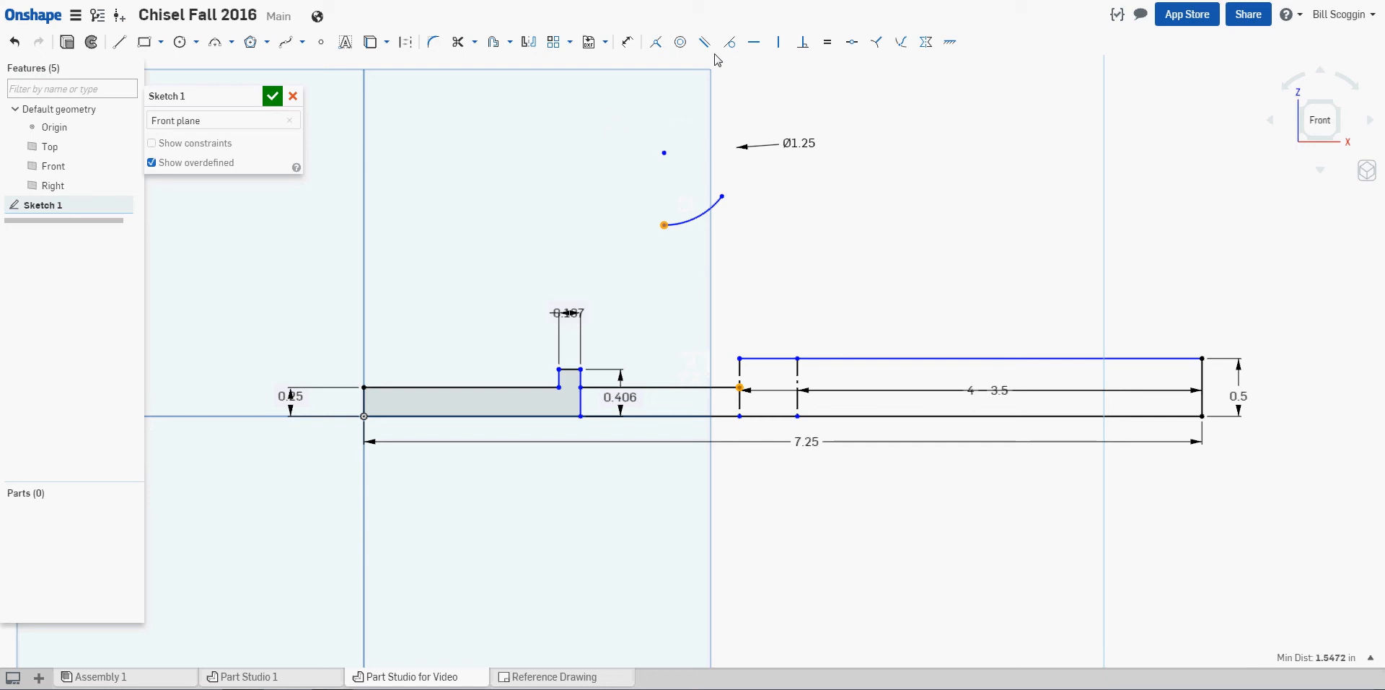
left_click(656, 43)
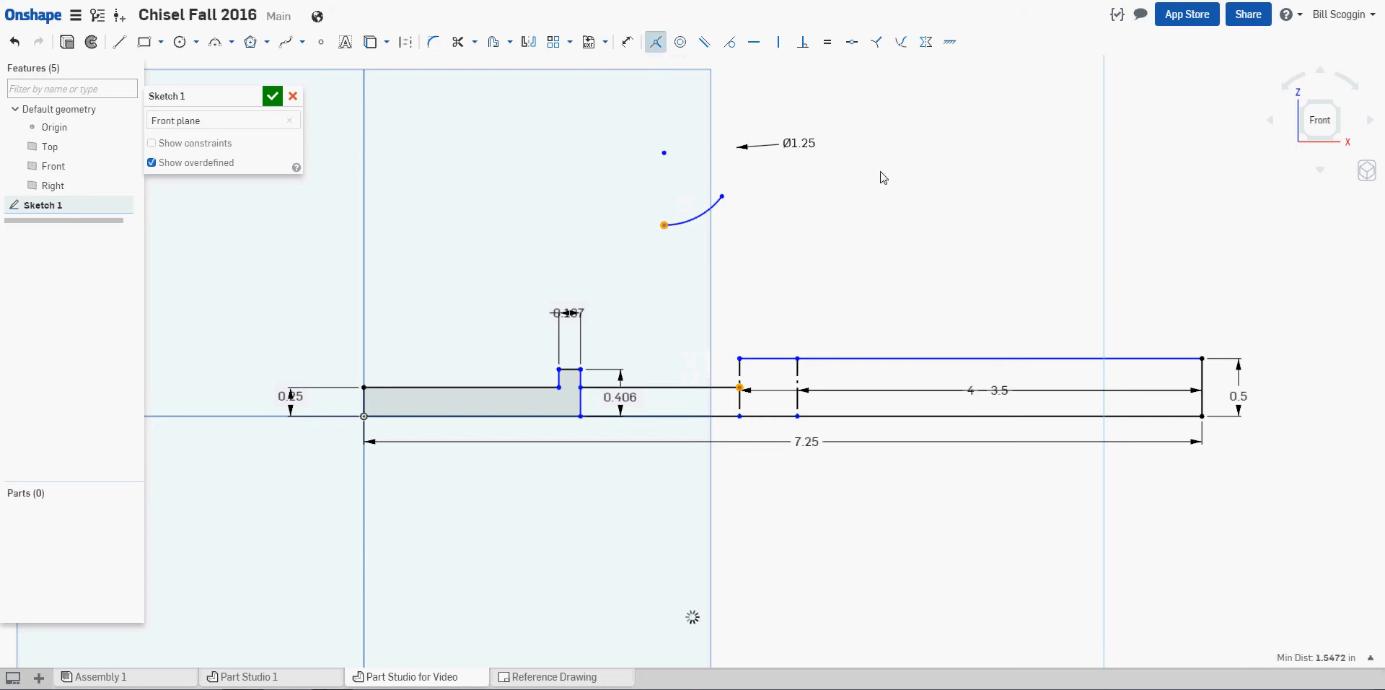
scroll(868, 362, "up", 2)
scroll(868, 362, "up", 3)
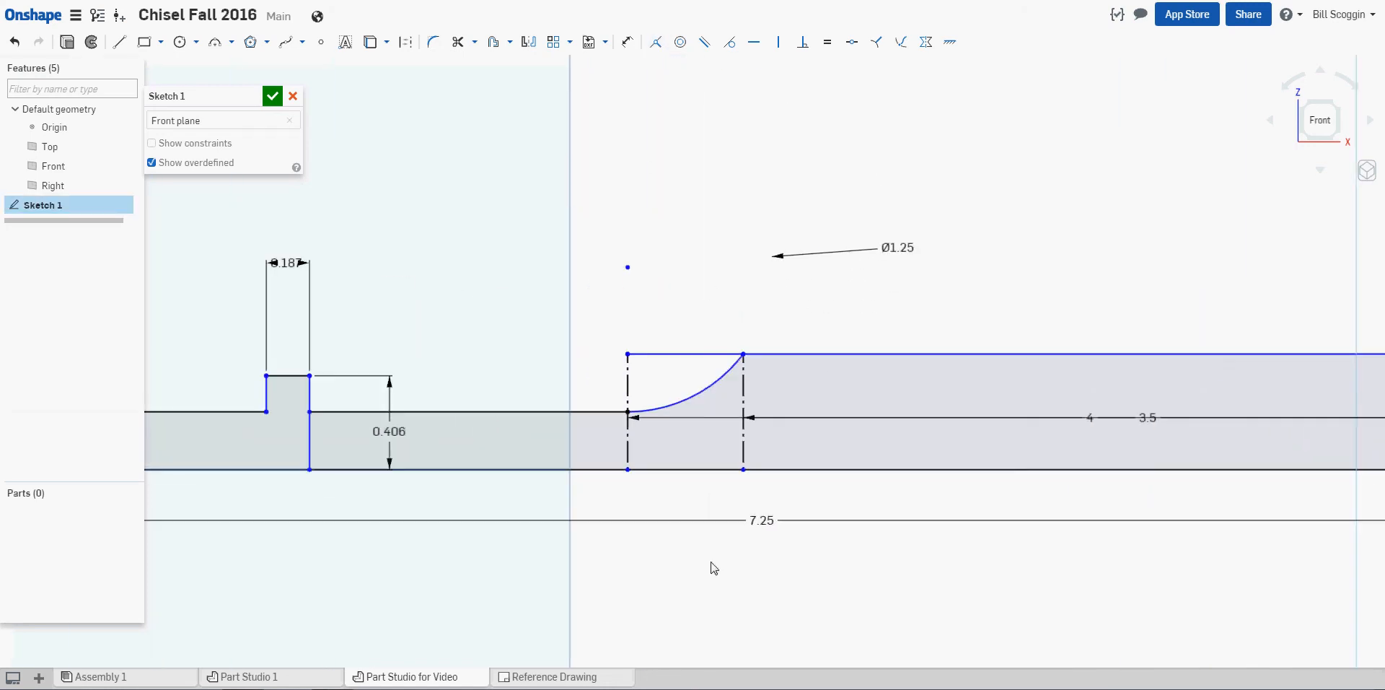
scroll(657, 390, "up", 2)
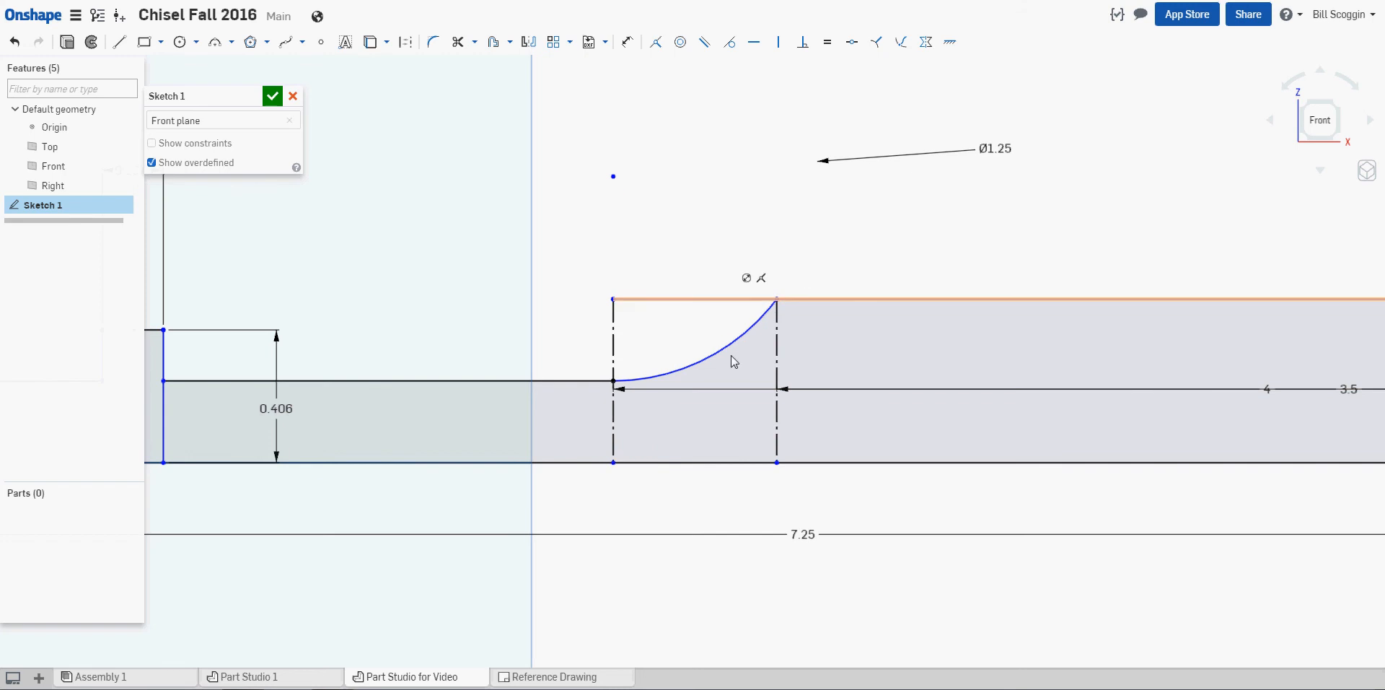
- Trim the vertical line segment that crosses the profile's interior below the shoulder
scroll(772, 401, "down", 5)
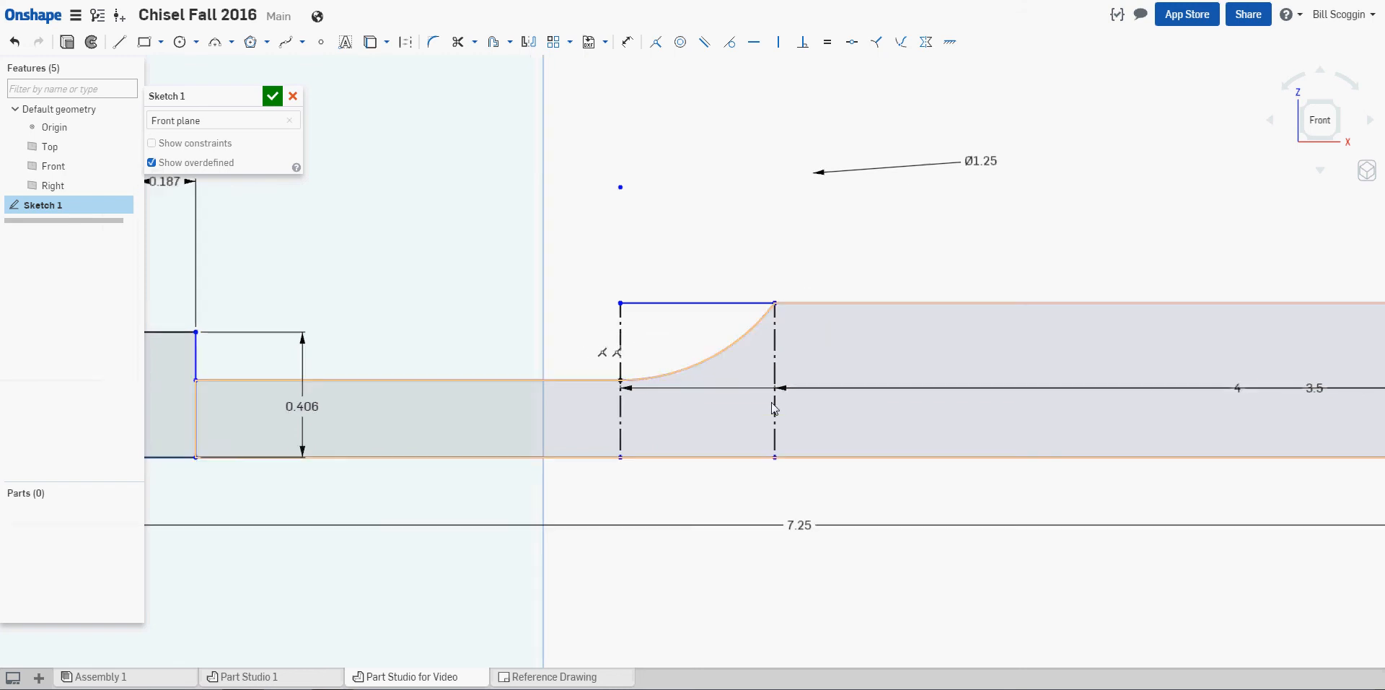
middle_click_drag(702, 527, 700, 454)
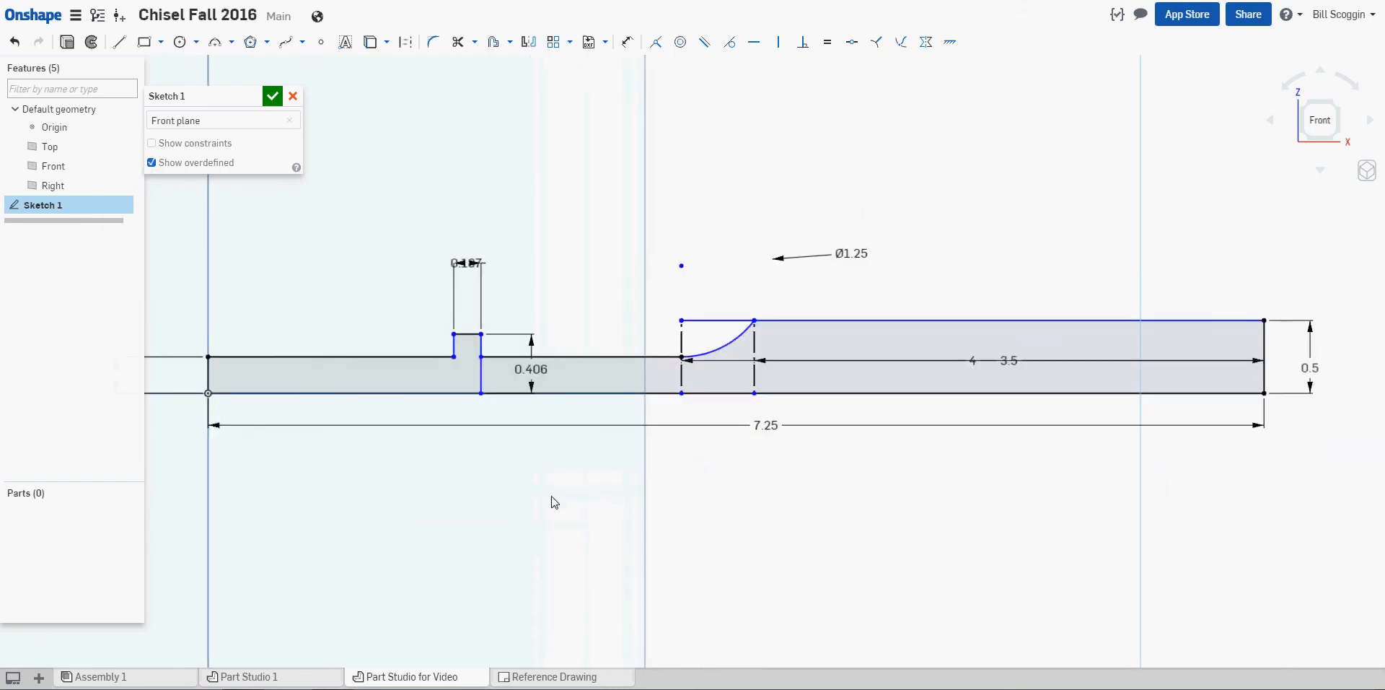
middle_click_drag(608, 489, 719, 483)
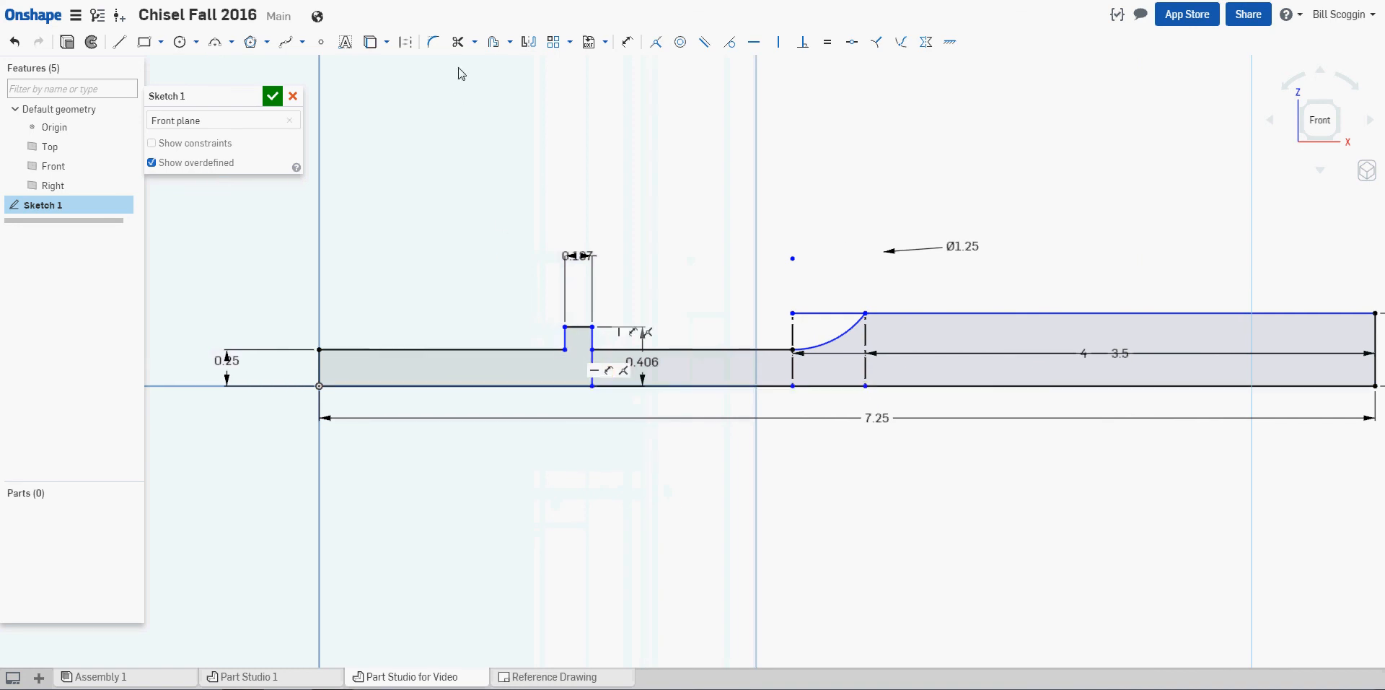
left_click(457, 42)
left_click(592, 373)
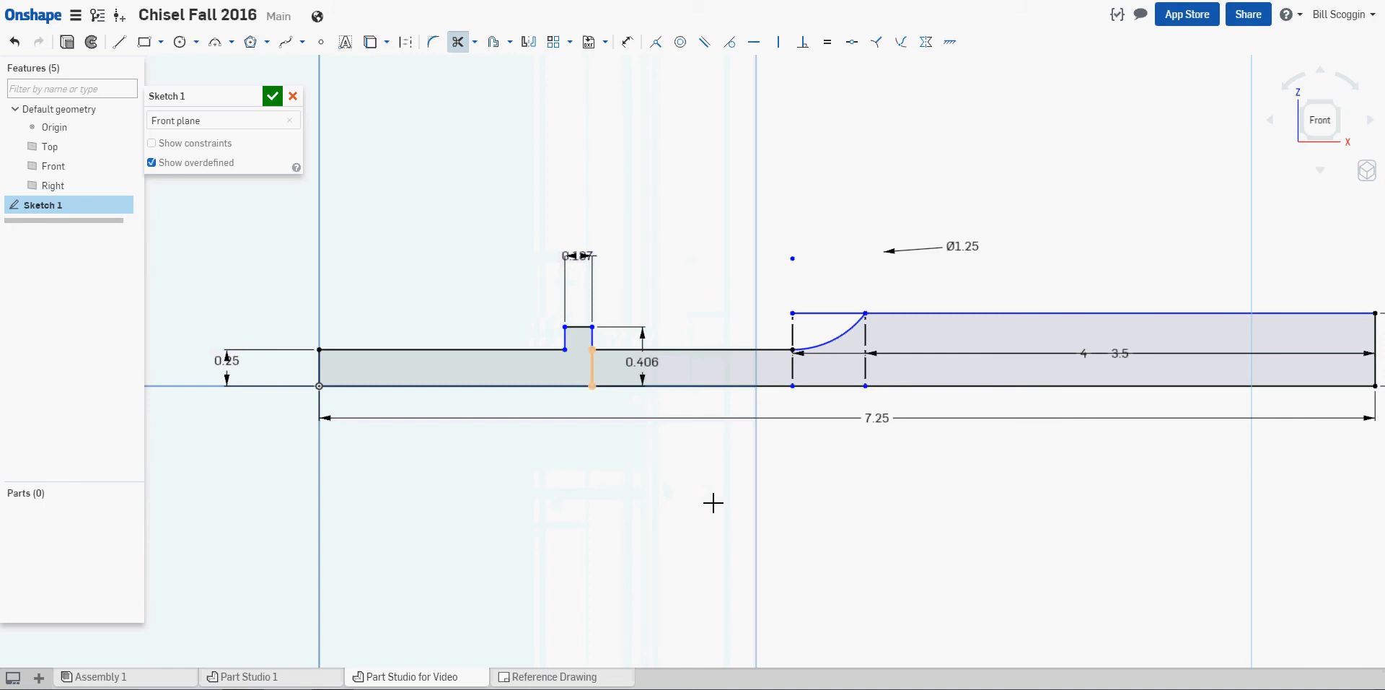
scroll(715, 519, "up", 1)
scroll(716, 520, "down", 3)
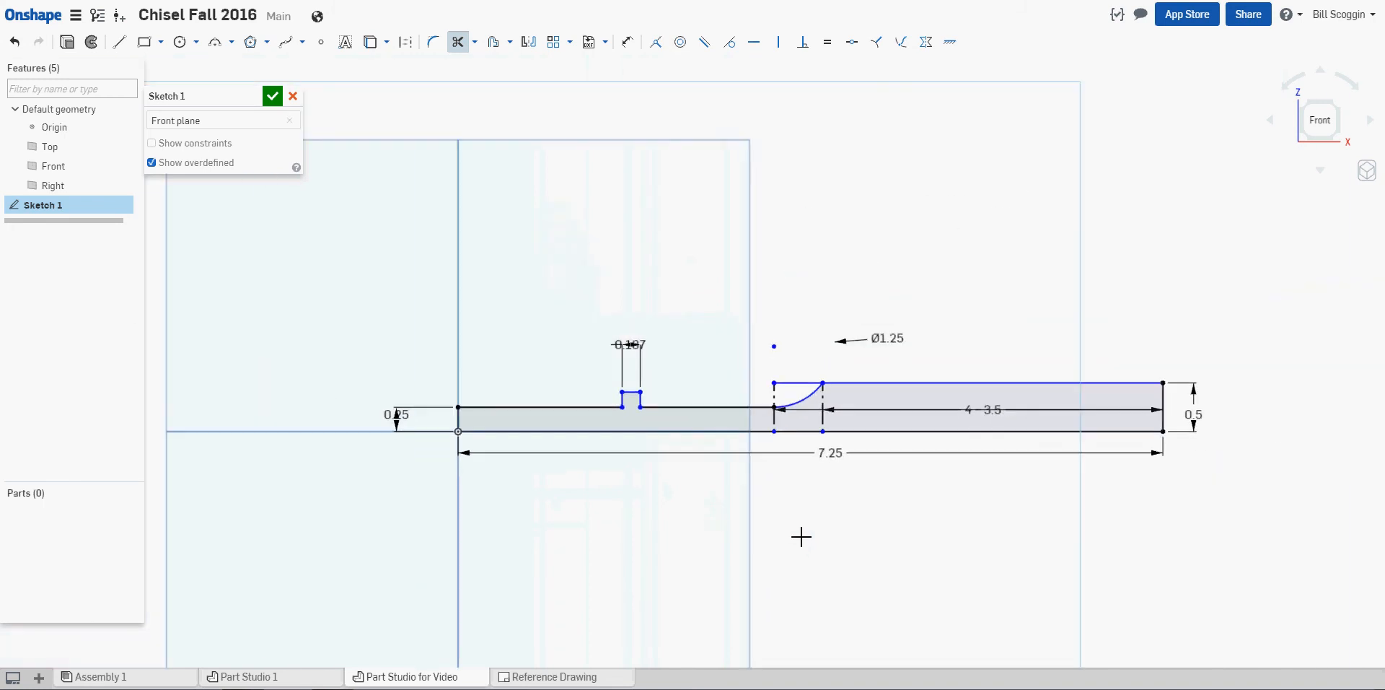
middle_click_drag(716, 499, 848, 490)
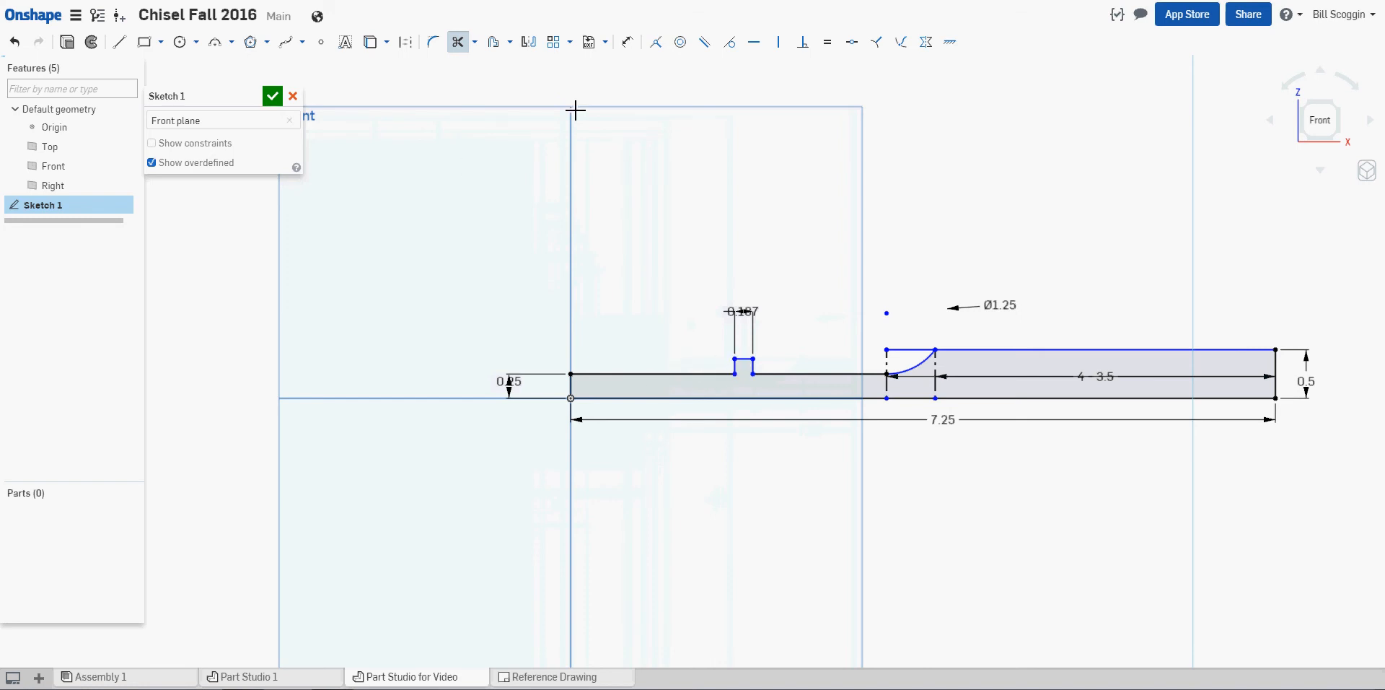
left_click(627, 42)
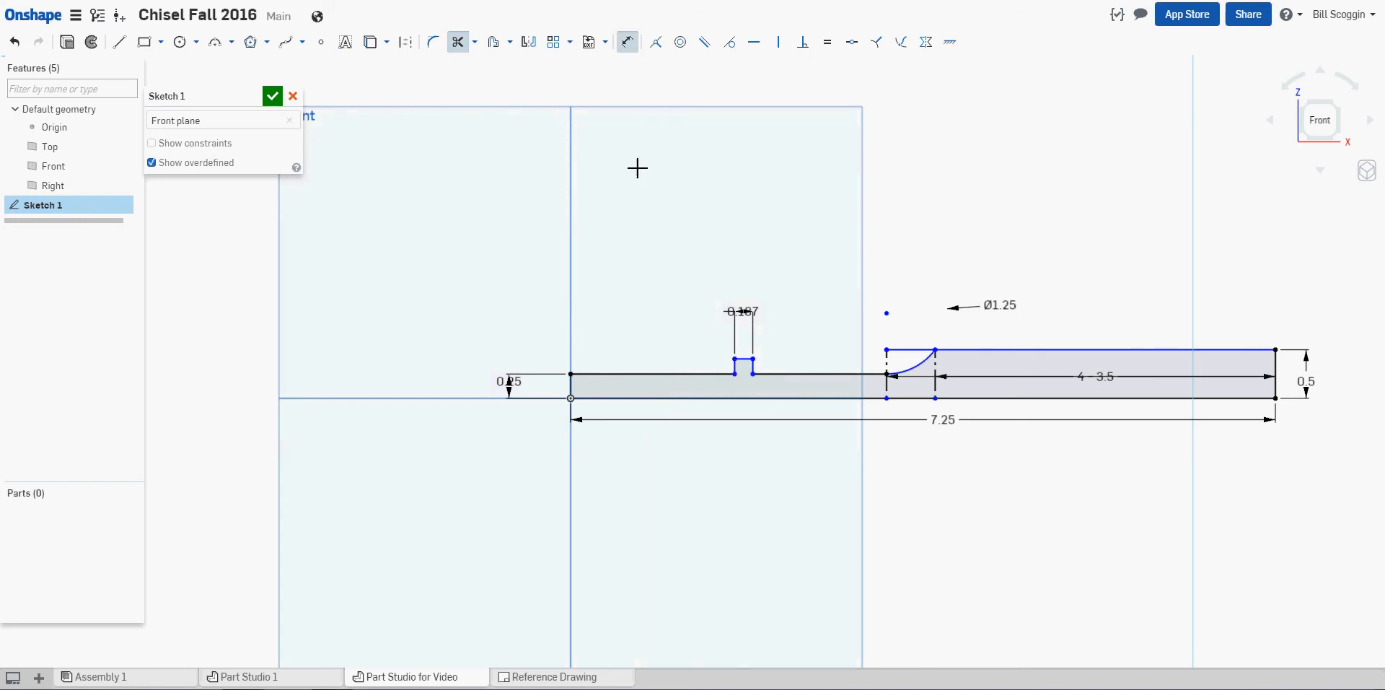
left_click(635, 376)
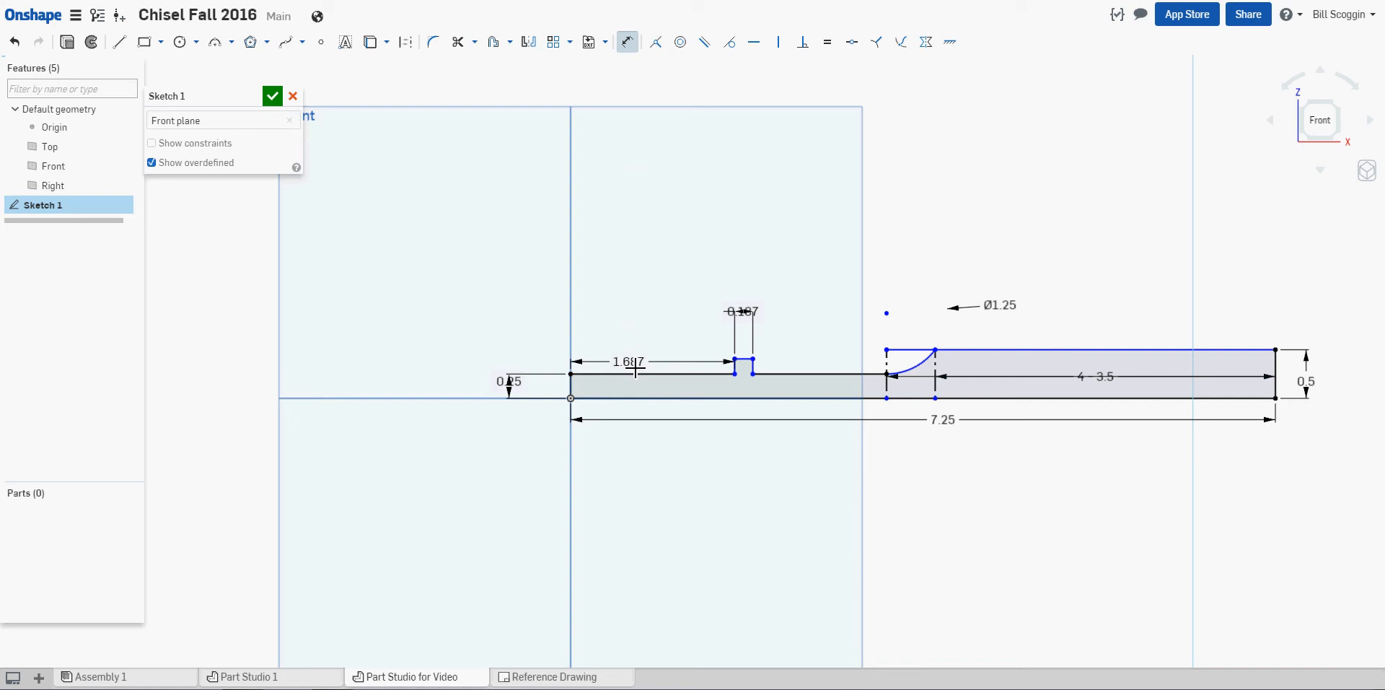
key("Escape")
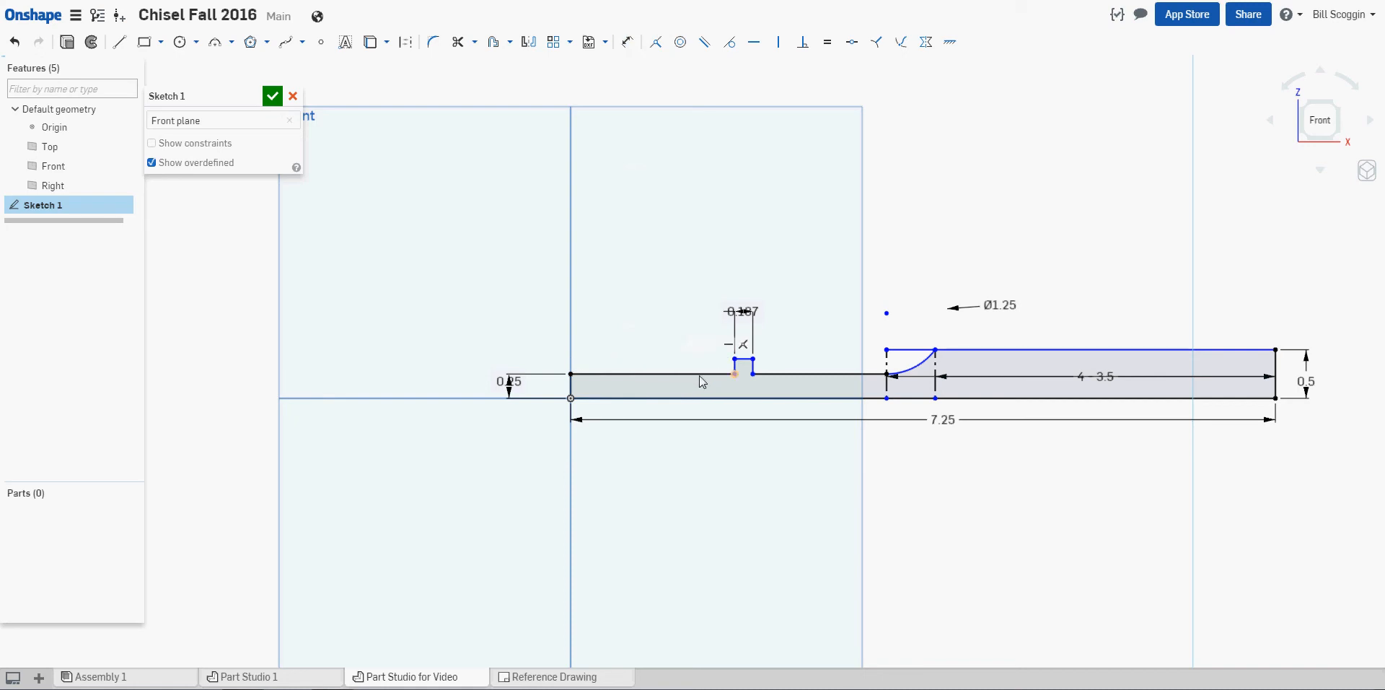
- Move the shoulder's width label clear of its arrows and dimension the upper edge between the origin end and the shoulder
scroll(721, 393, "up", 5)
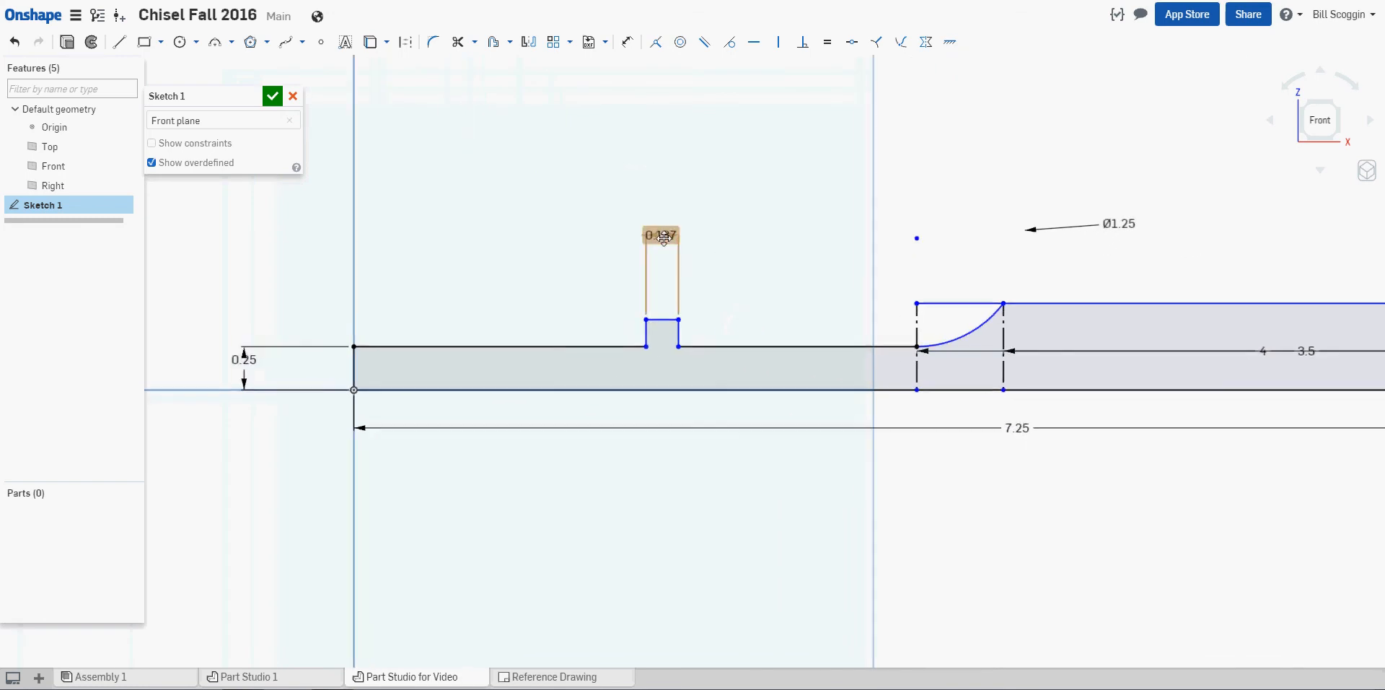
left_click_drag(662, 234, 734, 236)
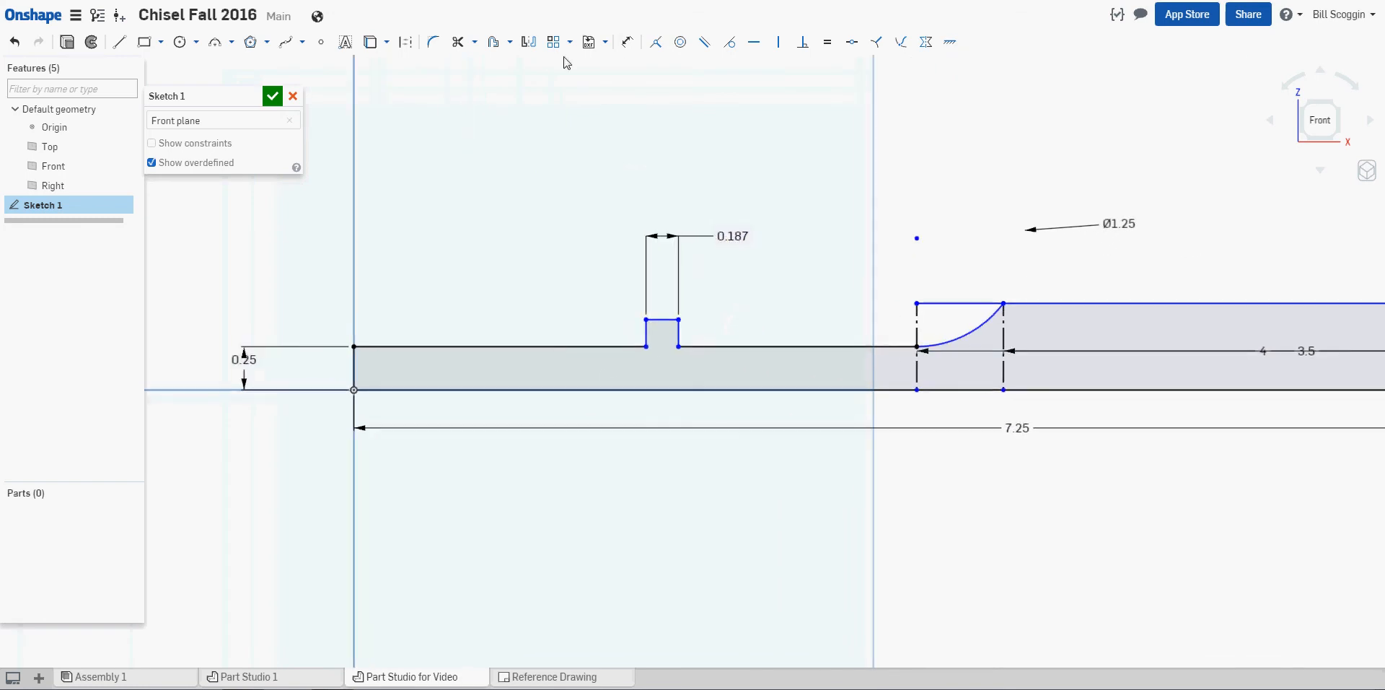
left_click(627, 42)
left_click(501, 346)
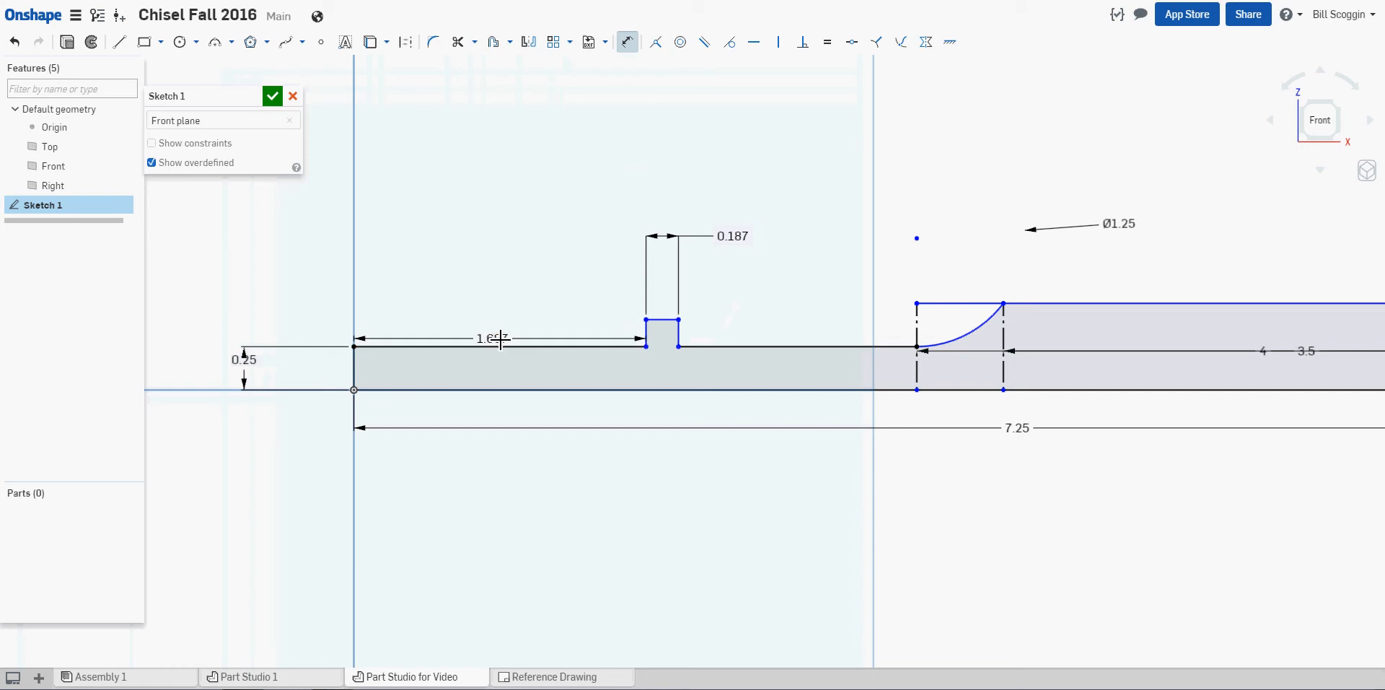
left_click(505, 195)
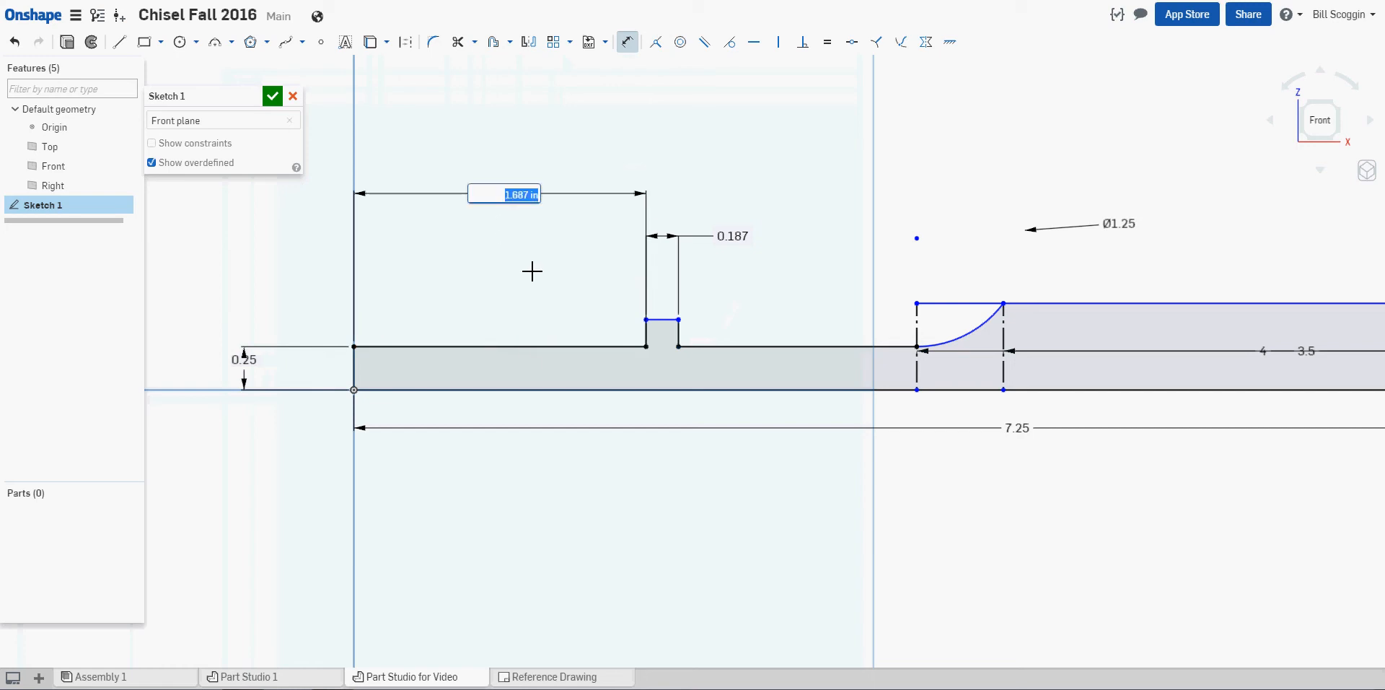
key("Return")
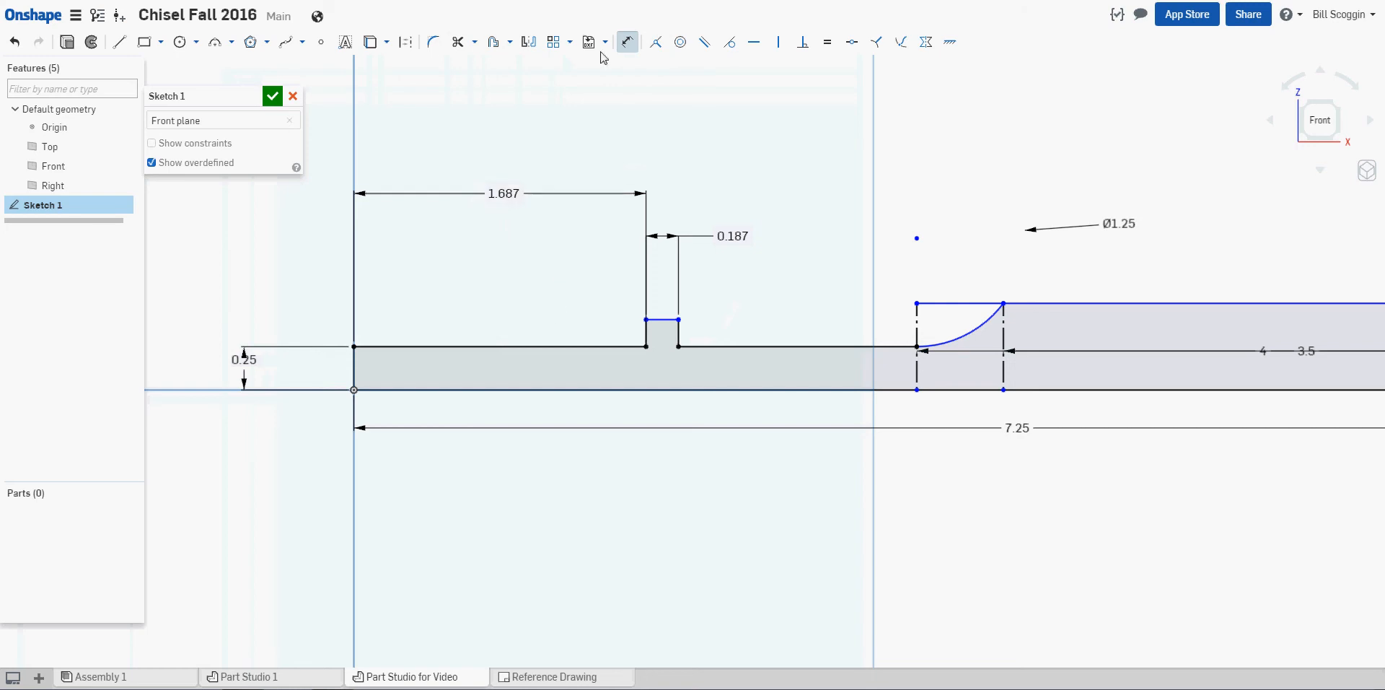
- Draw a circle with a diameter of 1 in near the profile's origin end and move it below the profile
left_click(180, 41)
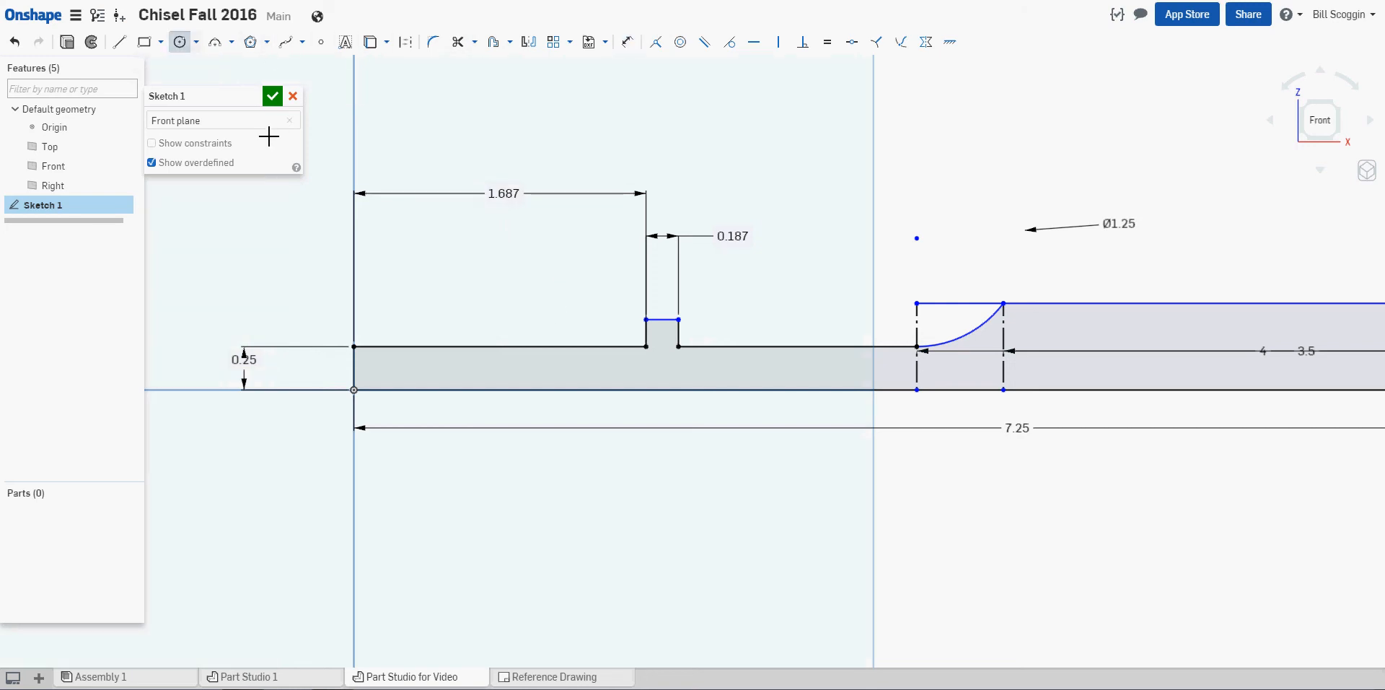
left_click(484, 273)
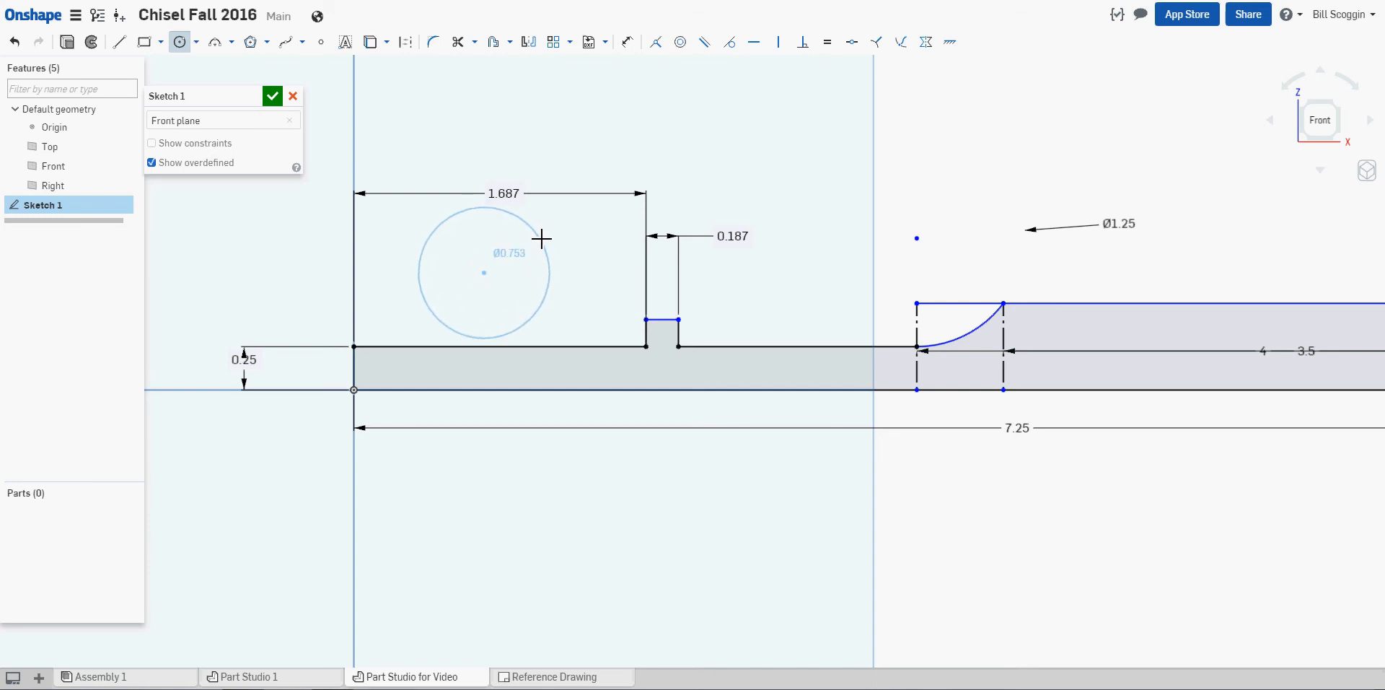
left_click(542, 238)
type("1")
key("Return")
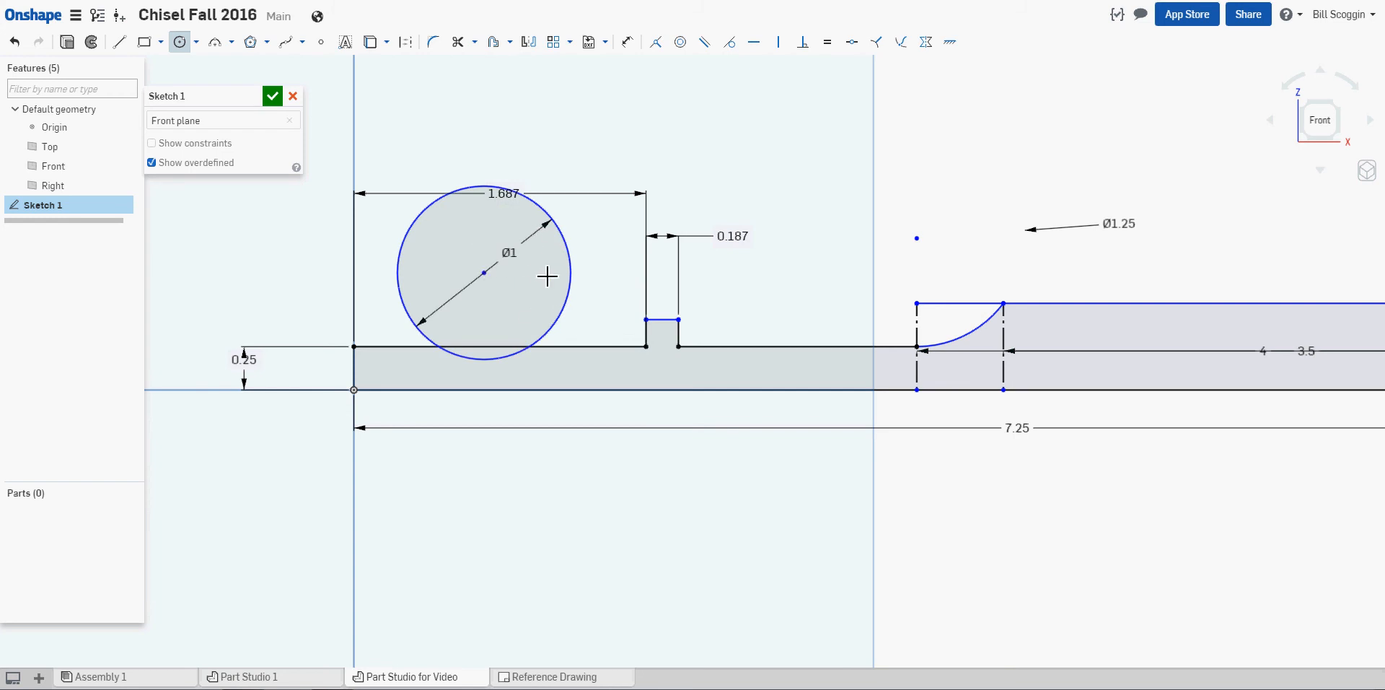
key("Escape")
mouse_move(485, 277)
left_mouse_down()
mouse_move(519, 477)
mouse_move(558, 521)
left_mouse_up()
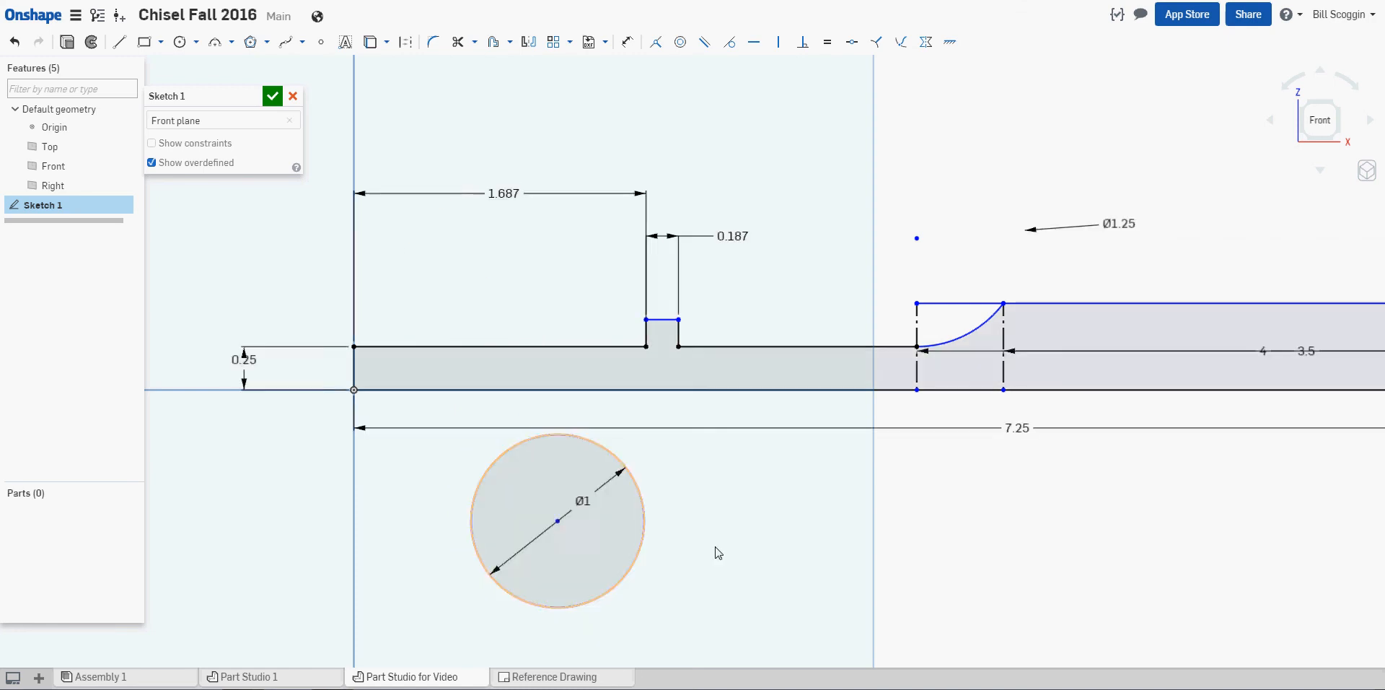
- Draw a vertical line from the 1 in circle's center to its lowest point, continuing with a horizontal line about 1.06 in long away from the origin
scroll(715, 549, "up", 2)
middle_click_drag(719, 503, 721, 440)
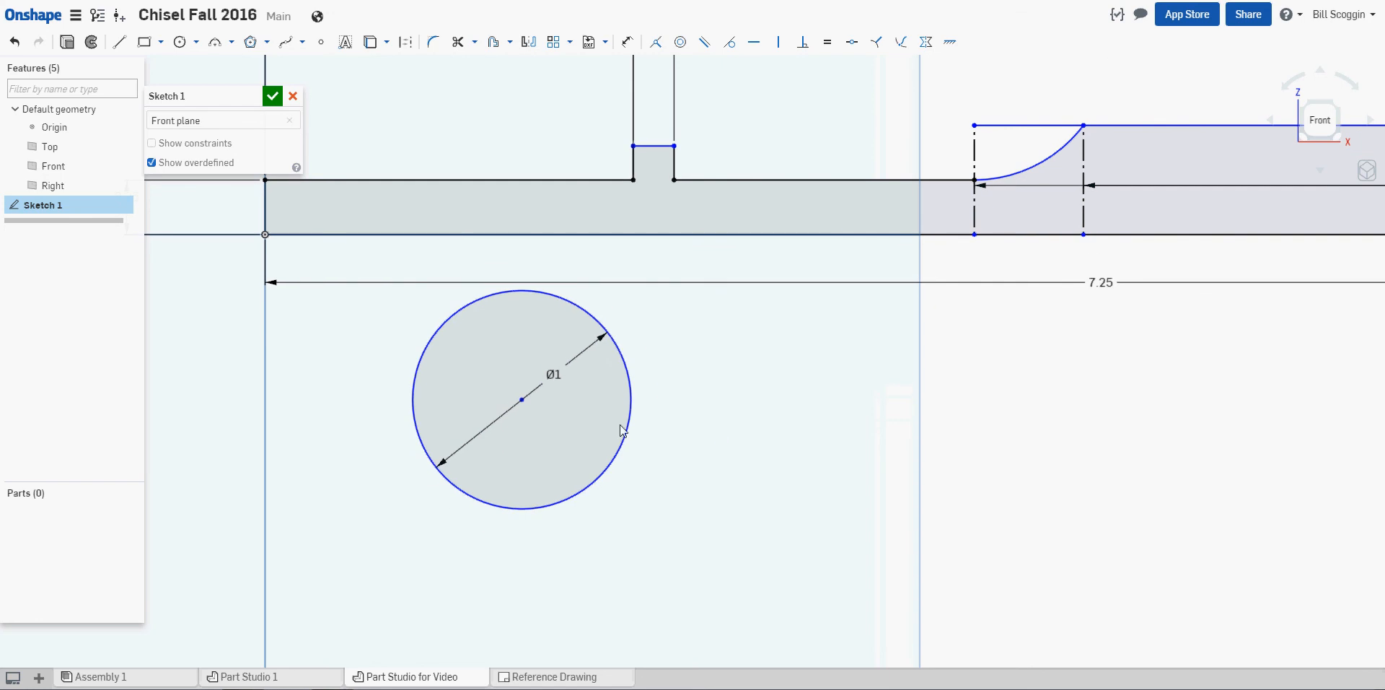
left_click(120, 43)
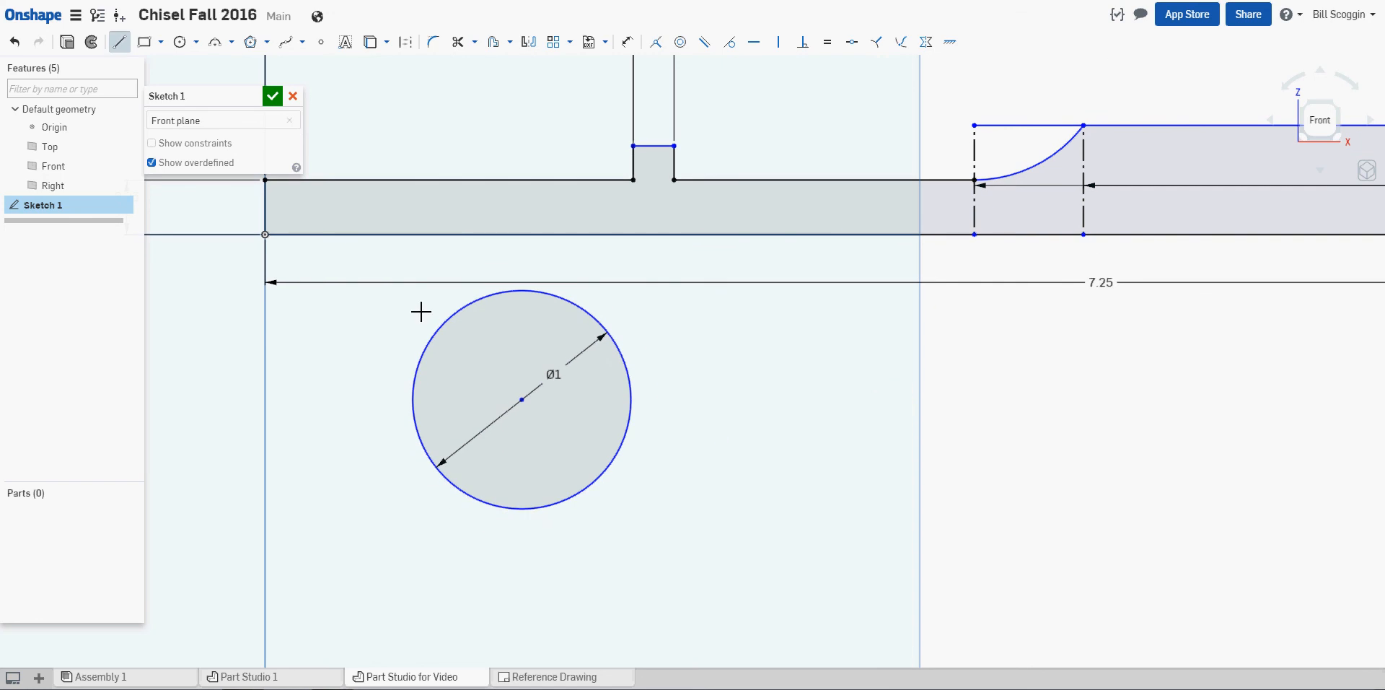
left_click(522, 399)
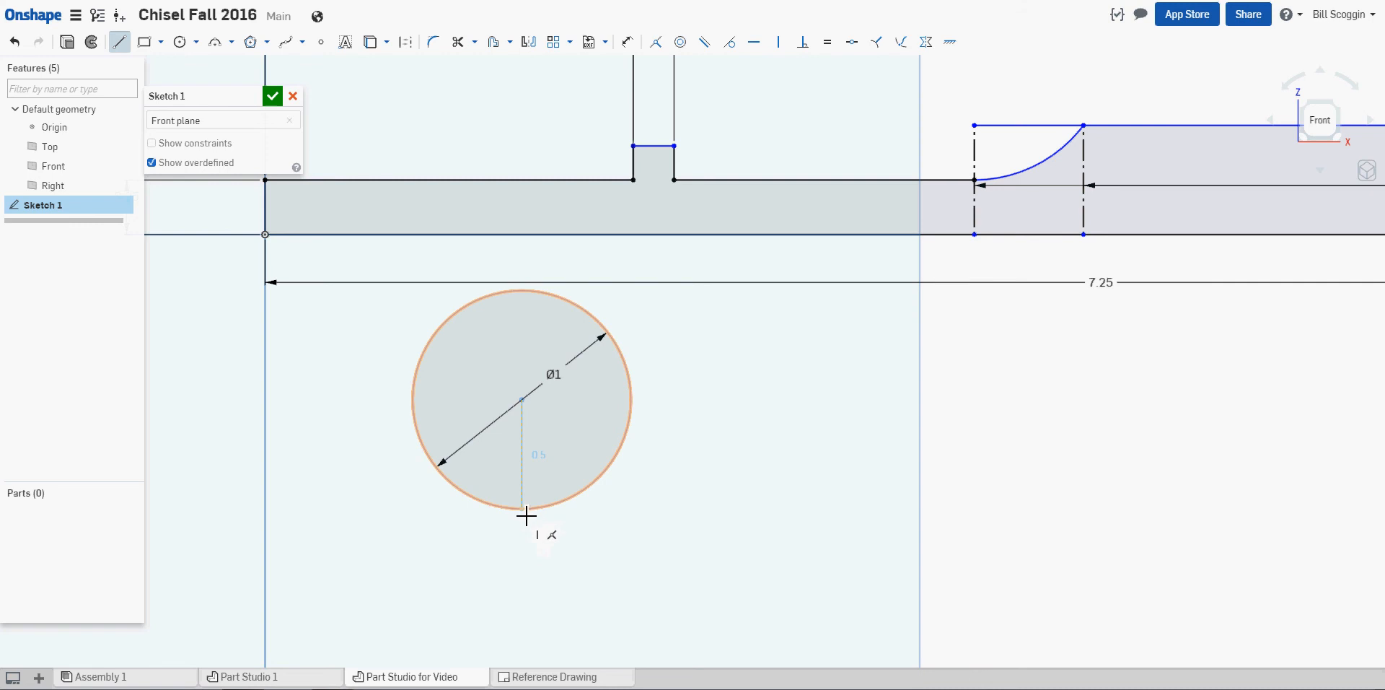
left_click(526, 515)
left_click(753, 509)
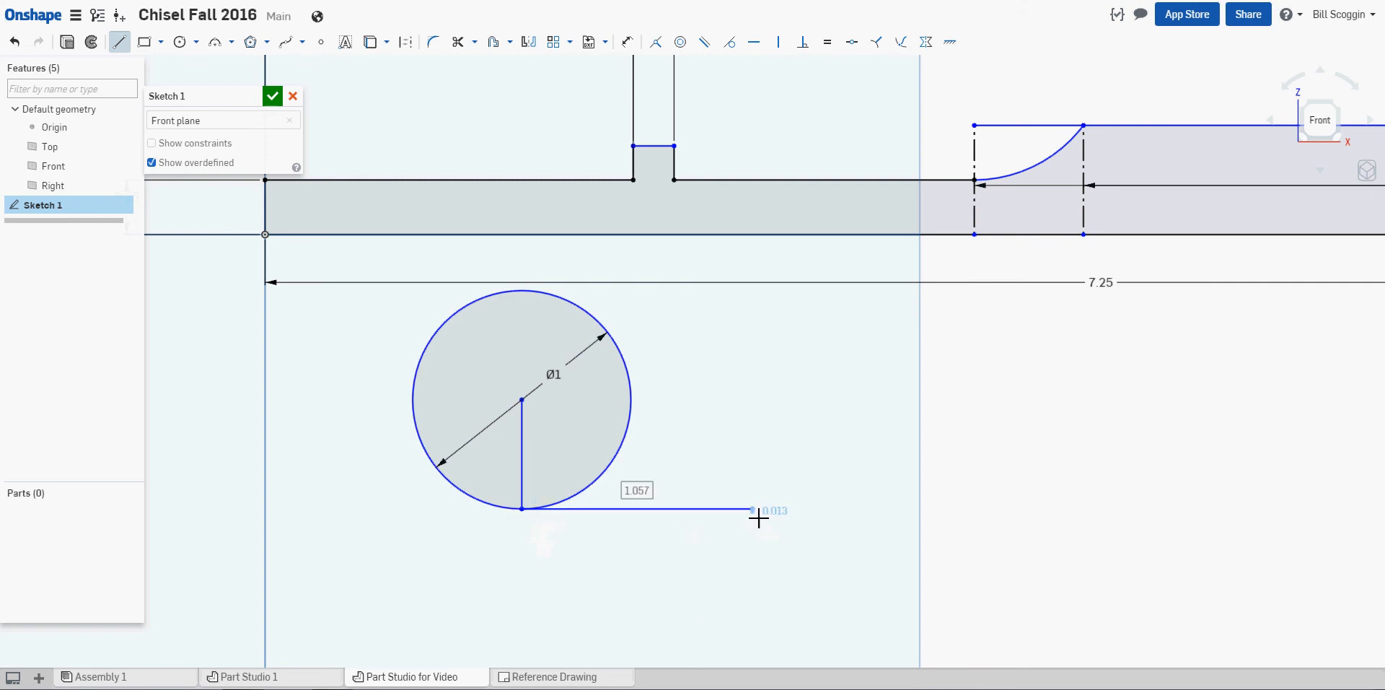
key("Escape")
- Offset the horizontal line at the 1 in circle's base upward by 0.406-0.25 in
left_click(494, 41)
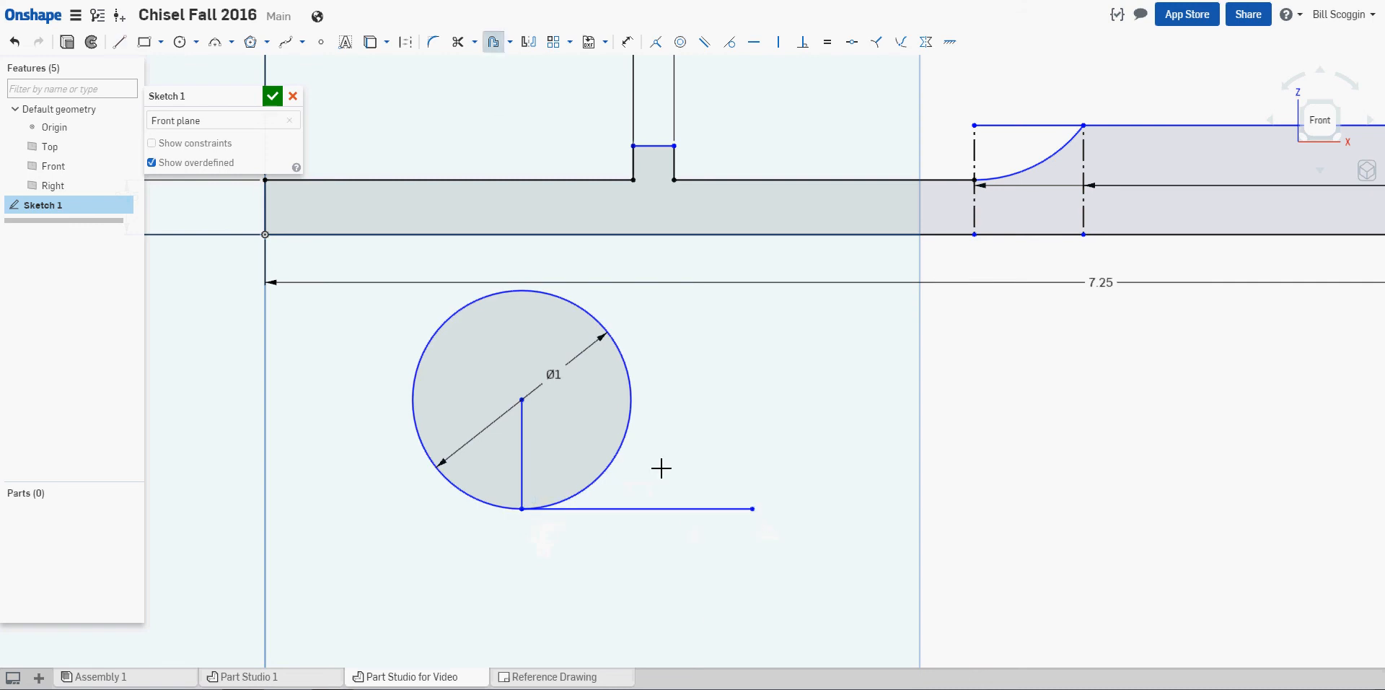
left_click(673, 509)
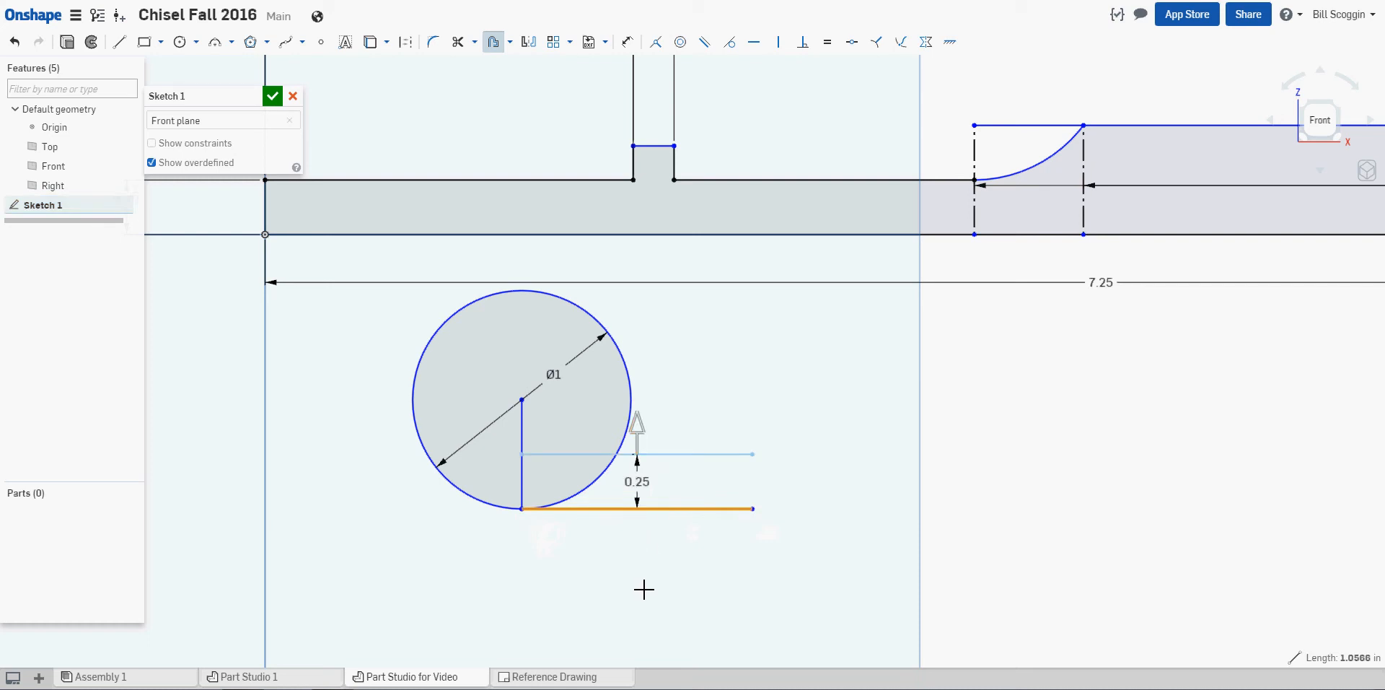
left_click(645, 499)
type("0.406-")
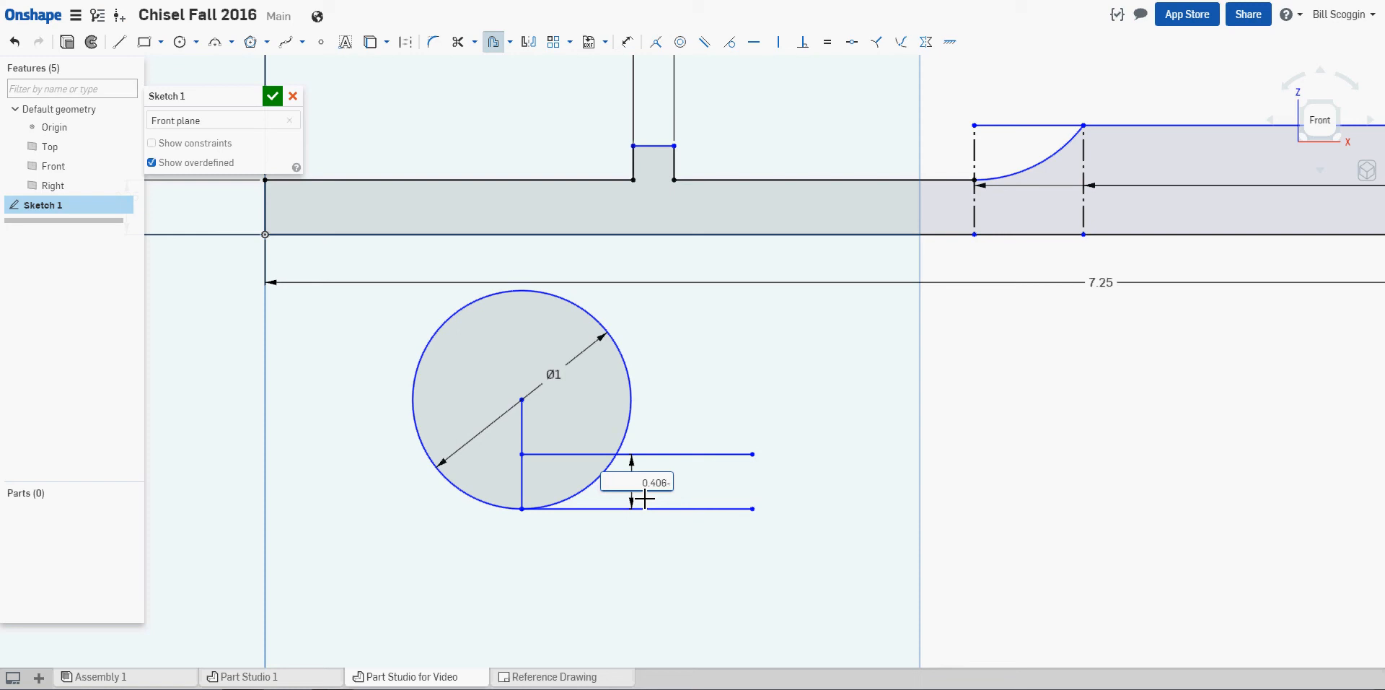
type("0.25")
key("Return")
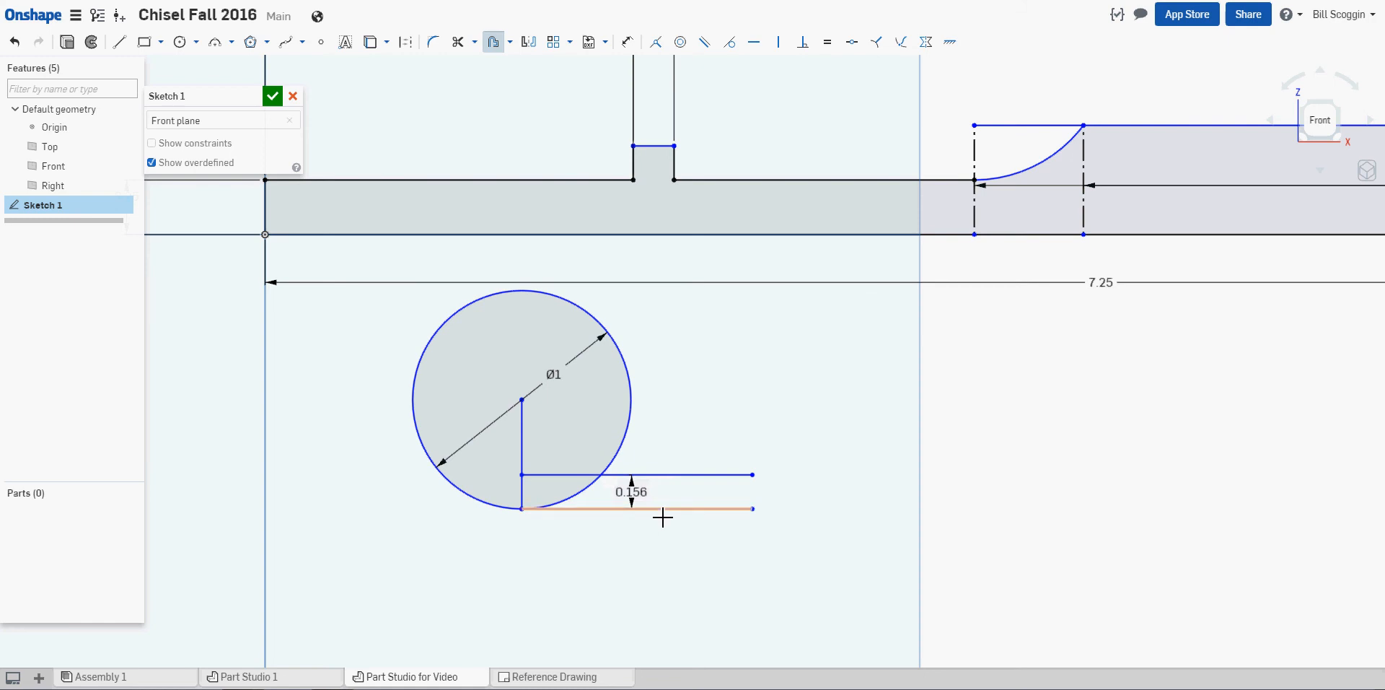
- Trim the 1 in circle to the short arc between the two horizontal lines and remove the vertical and both horizontal helper lines
scroll(662, 517, "up", 5)
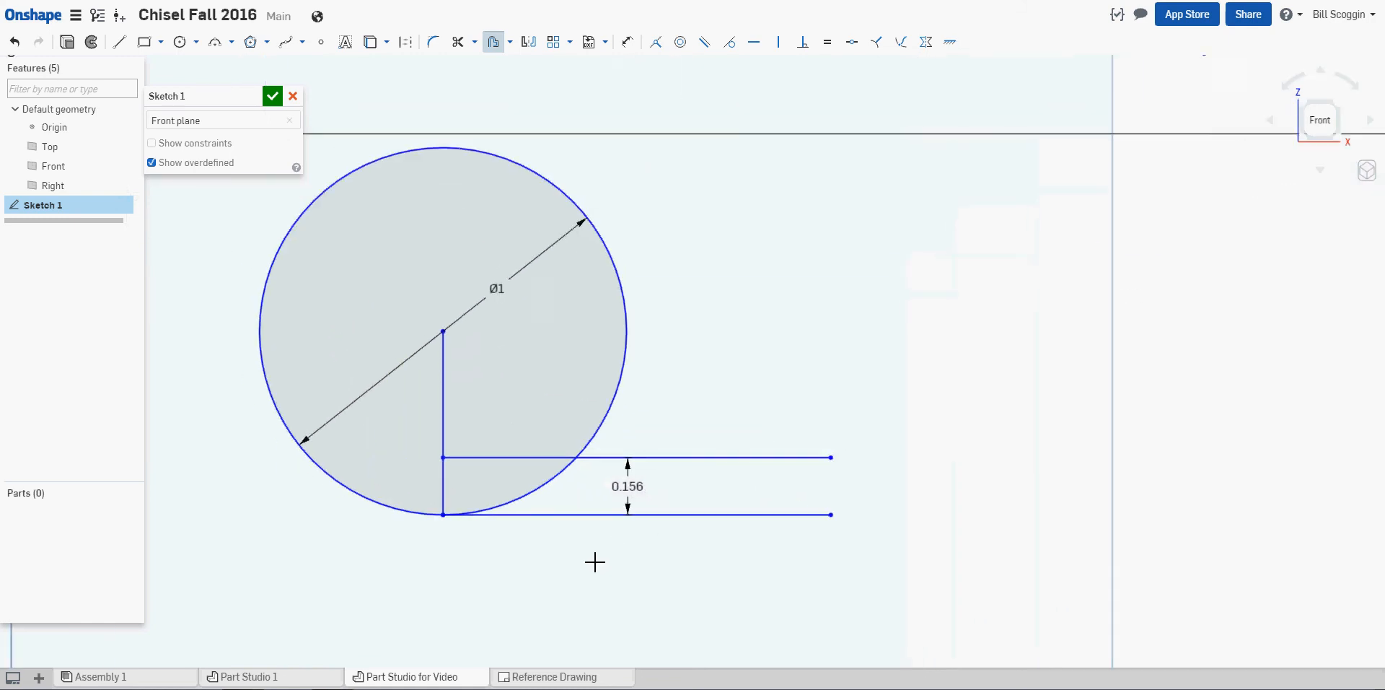
middle_click_drag(595, 562, 686, 510)
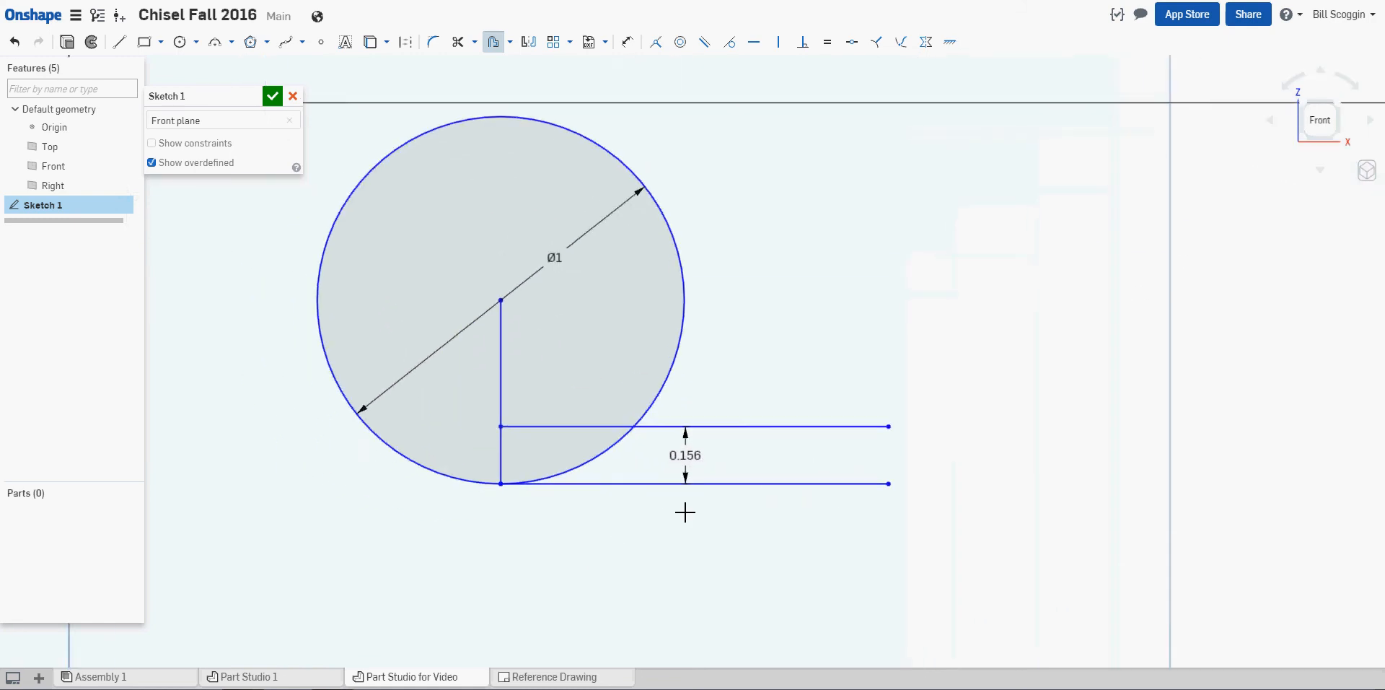
left_click(457, 44)
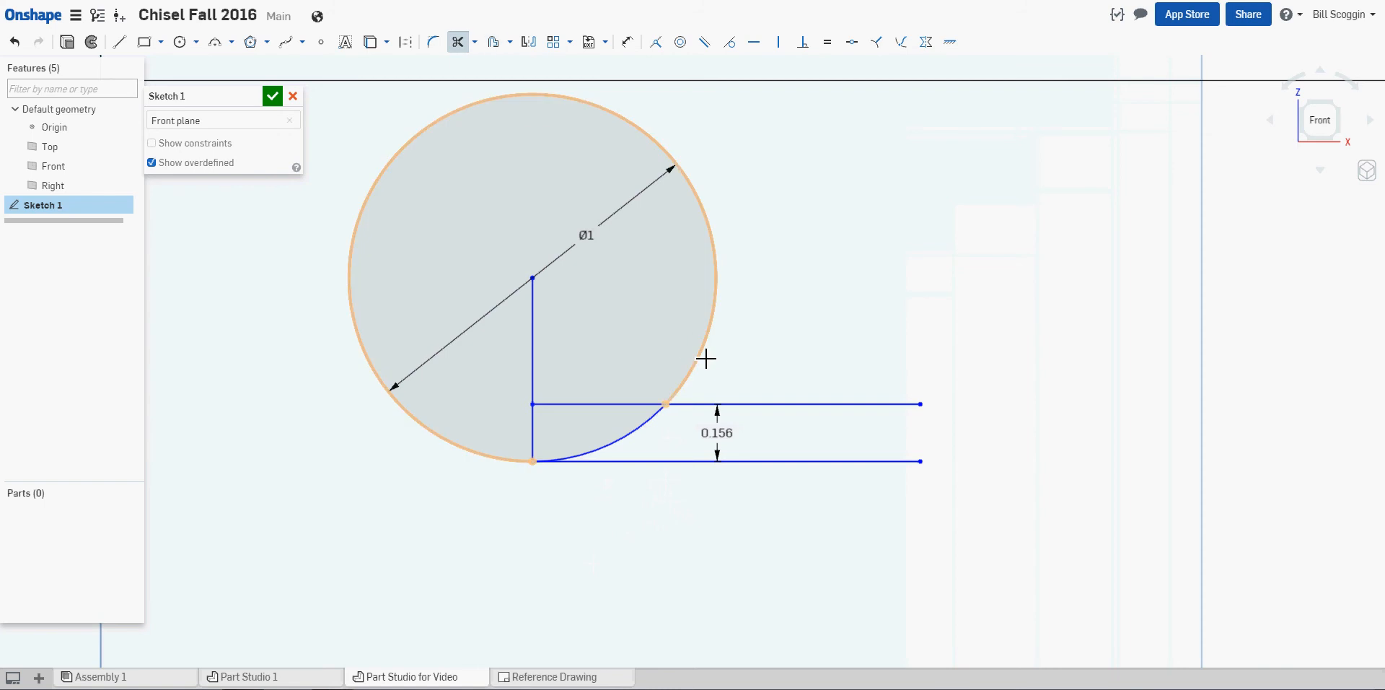
left_click(705, 359)
left_click(642, 407)
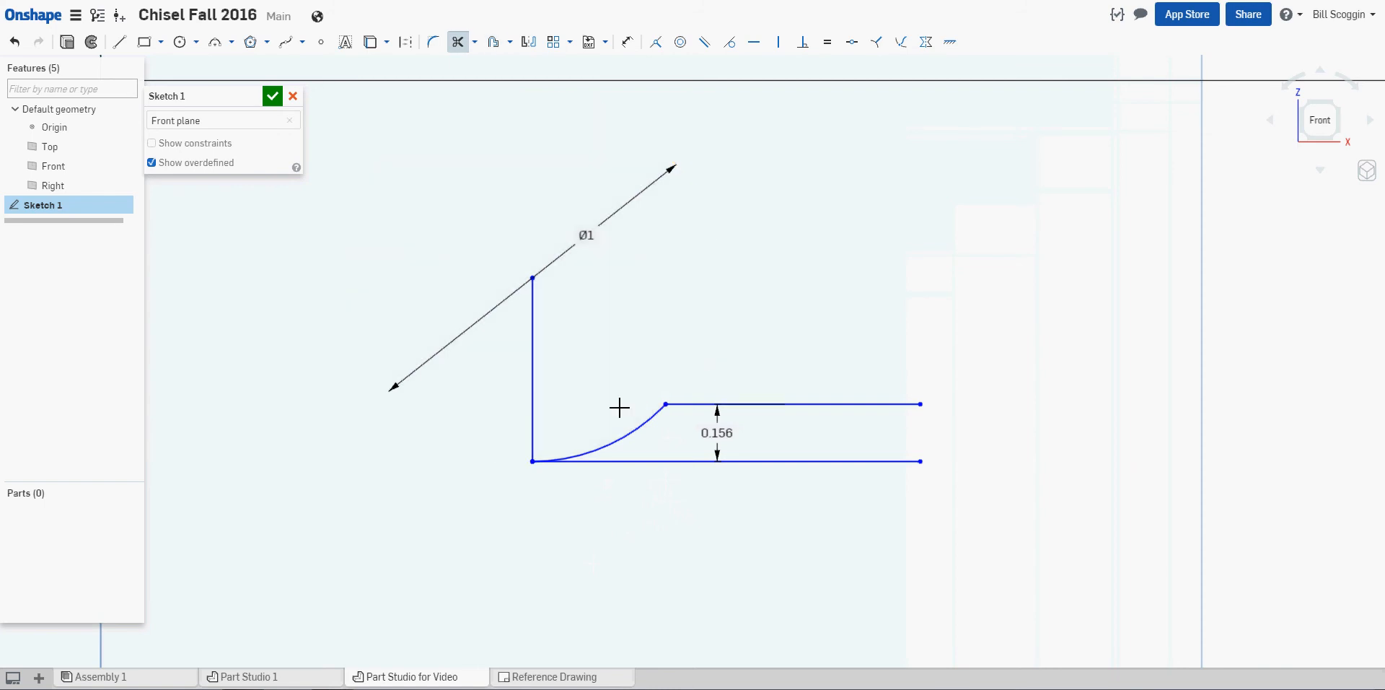
left_click(536, 402)
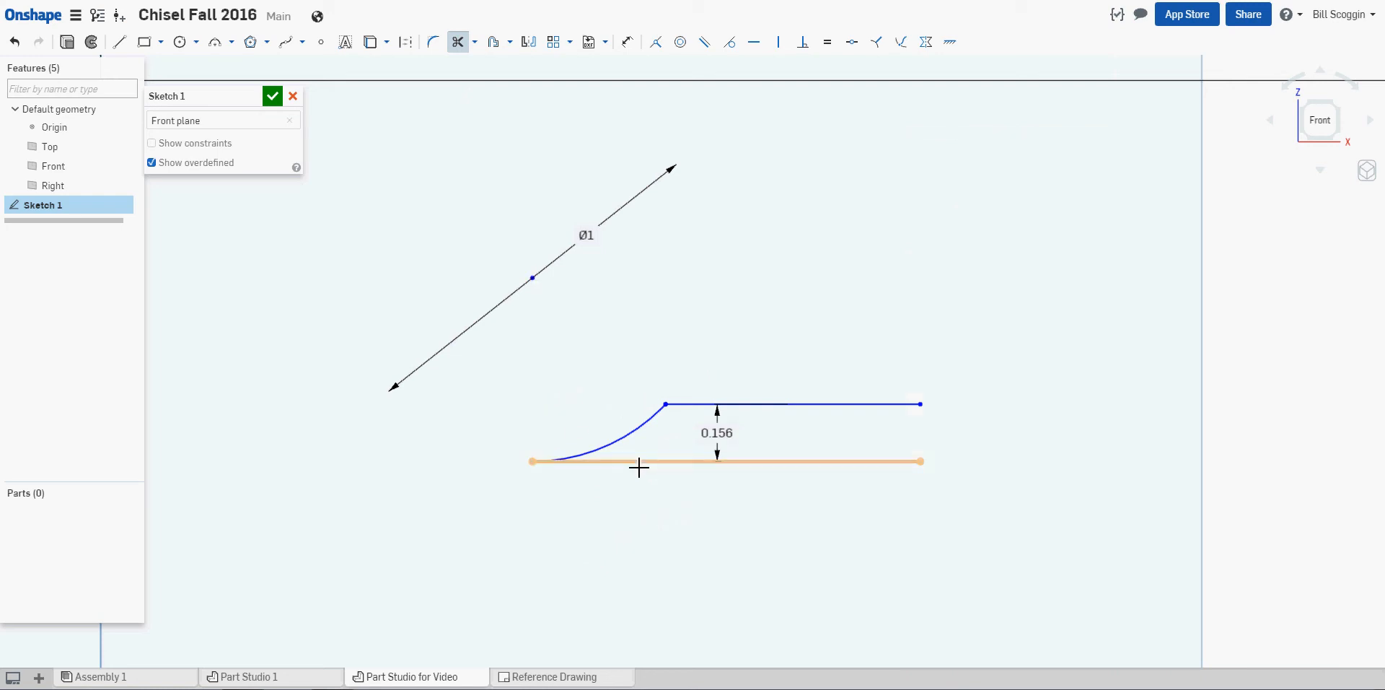
left_click(639, 465)
left_click(703, 411)
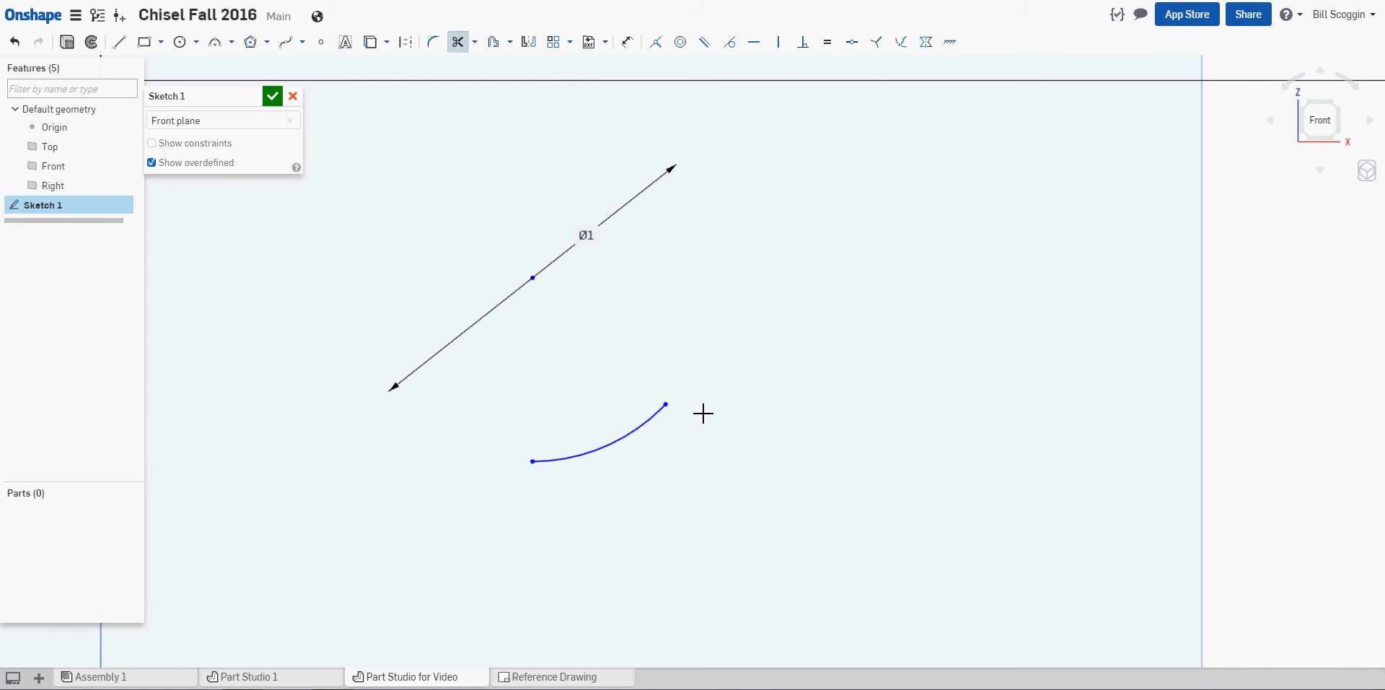
- Make the trimmed arc's upper endpoint coincident with the shoulder's upper corner on the origin side
scroll(695, 455, "down", 1)
scroll(695, 470, "up", 1)
scroll(700, 483, "down", 3)
scroll(703, 489, "down", 3)
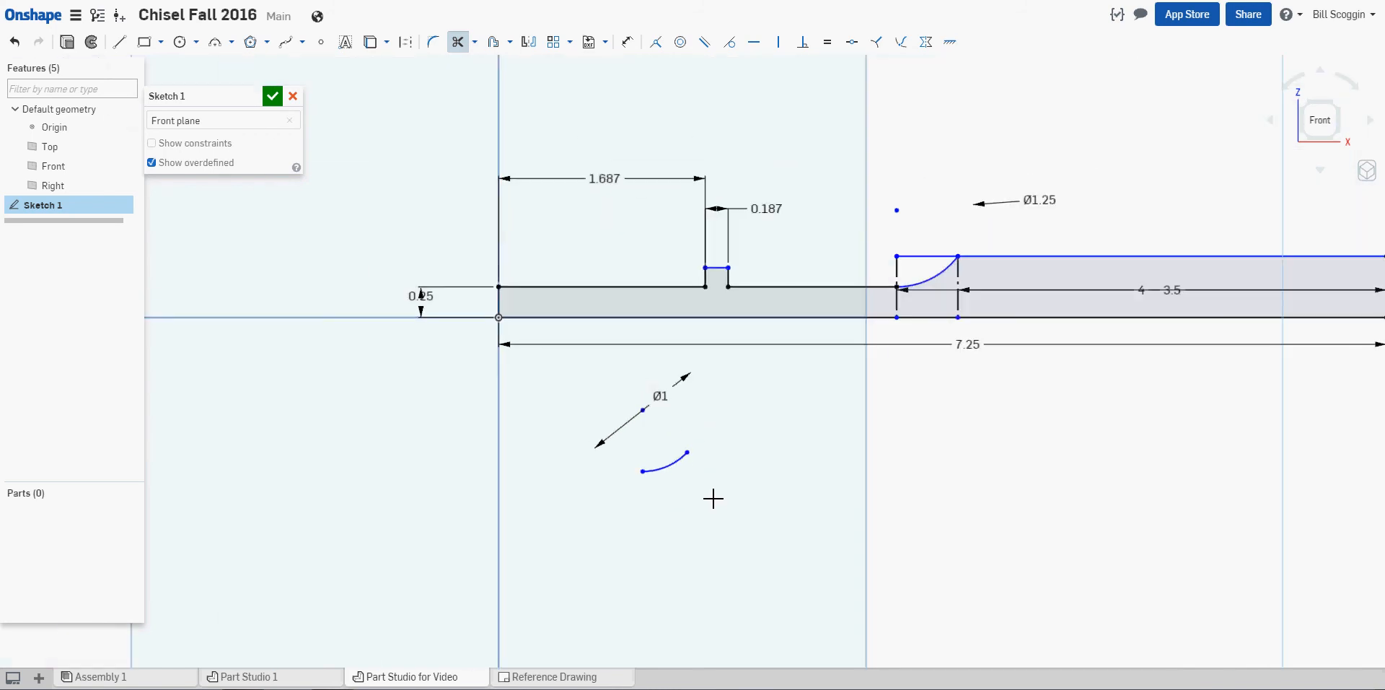
mouse_move(712, 498)
middle_mouse_down()
mouse_move(659, 491)
mouse_move(652, 464)
middle_mouse_up()
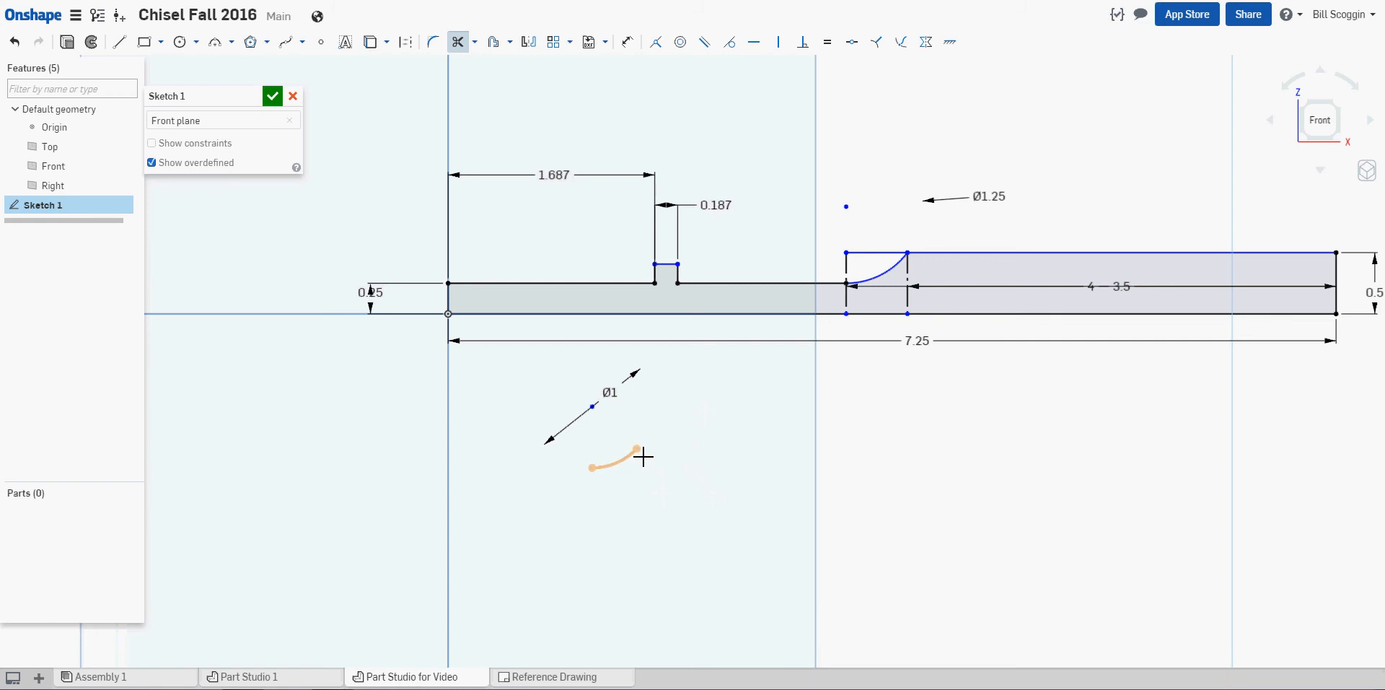
key("Escape")
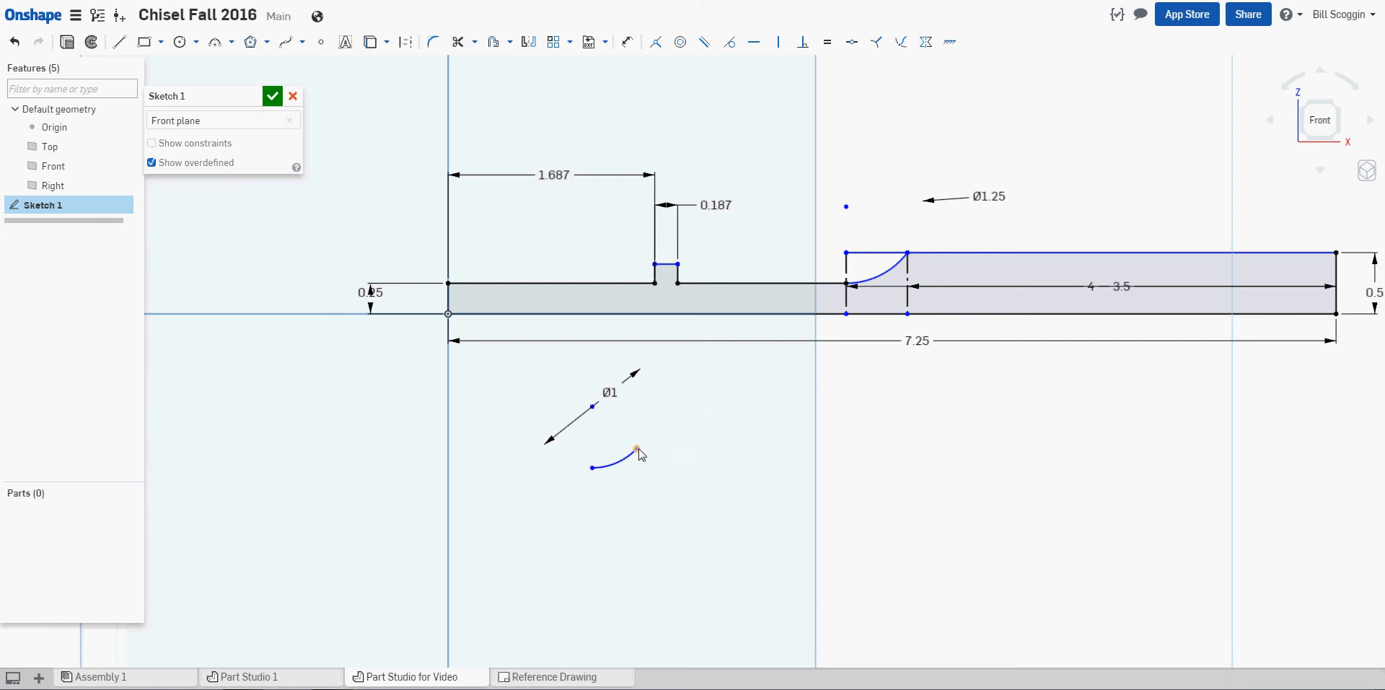
left_click(642, 449)
left_click(654, 264)
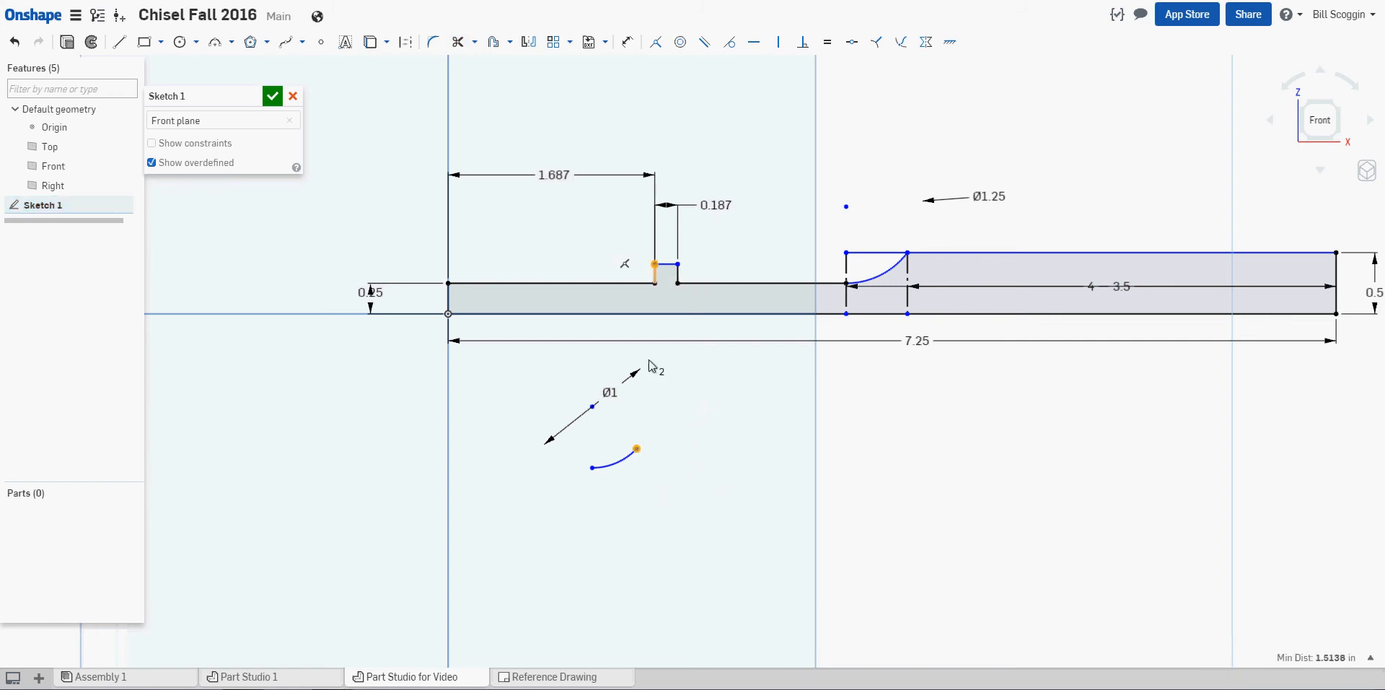
left_click(656, 43)
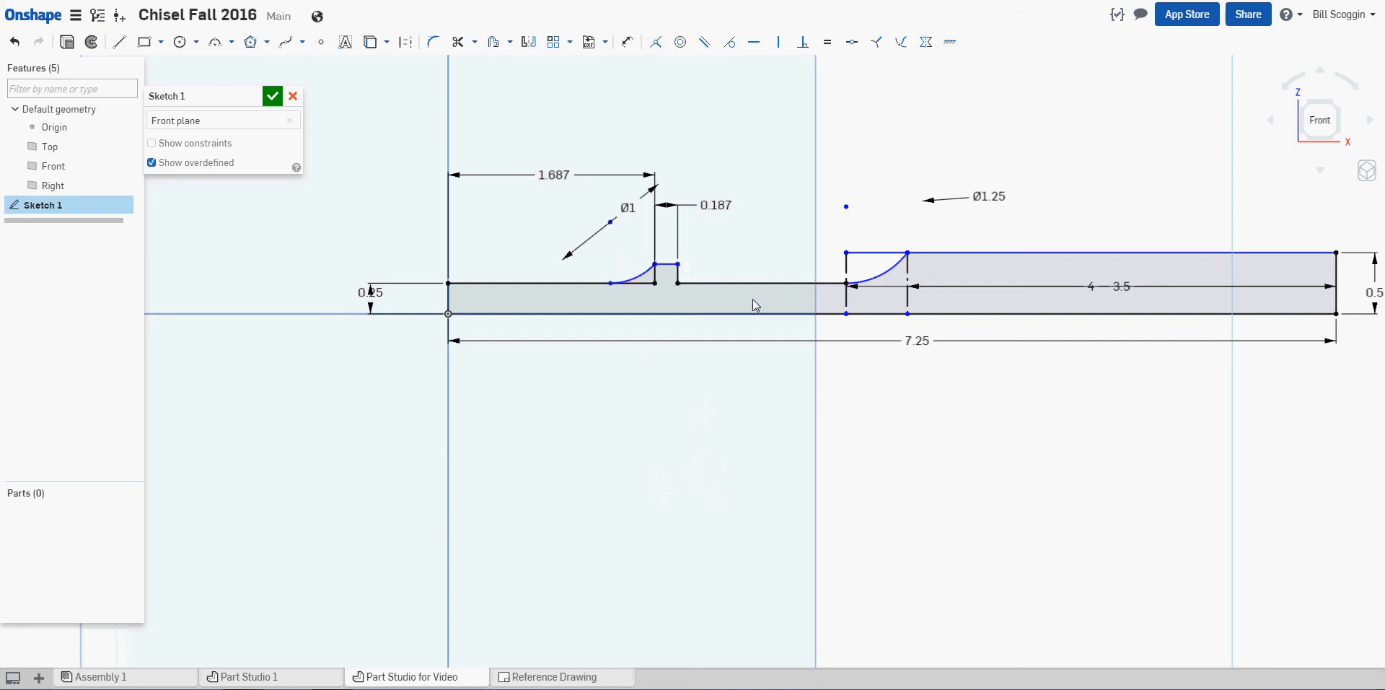
- Trim the shoulder's vertical edge on the origin side and the leftover profile segment beneath the new arc
left_click(457, 42)
left_click(656, 285)
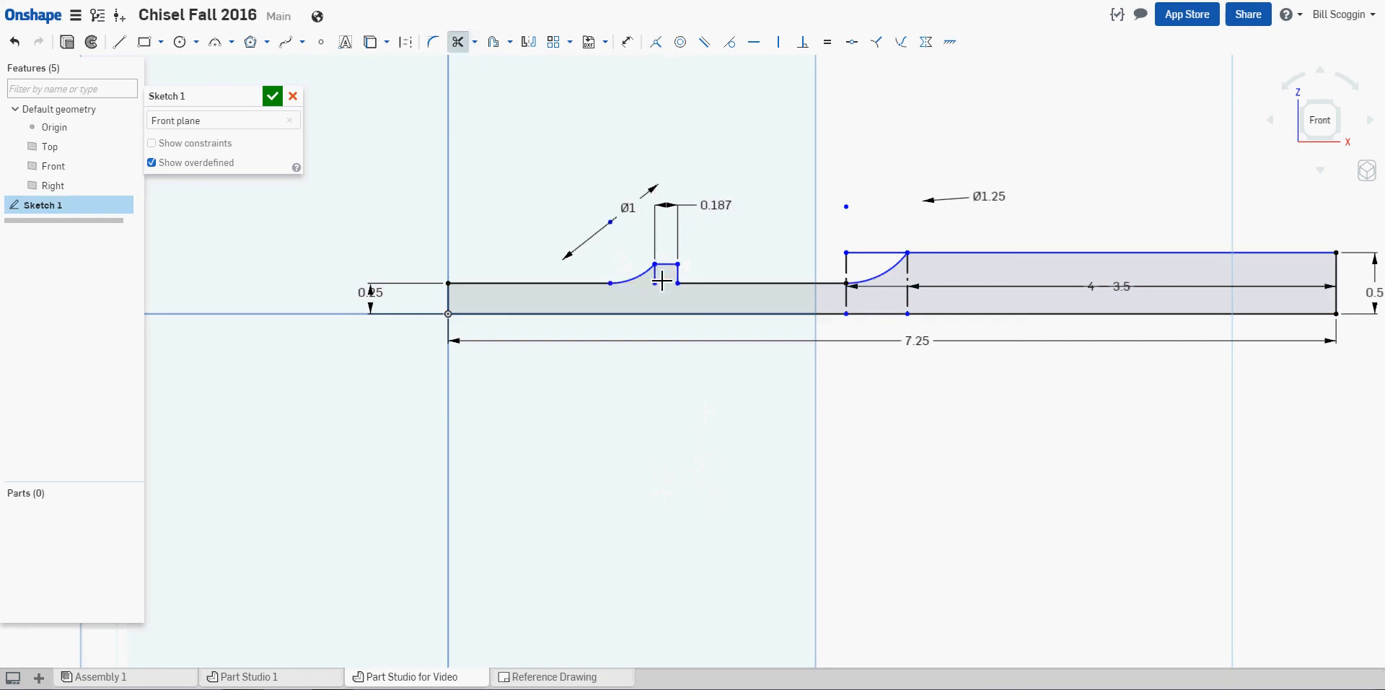
left_click(659, 281)
- Fillet the profile's upper corner at the origin end with a 0.06 in radius and move its label outside the profile
middle_click_drag(898, 453, 690, 470)
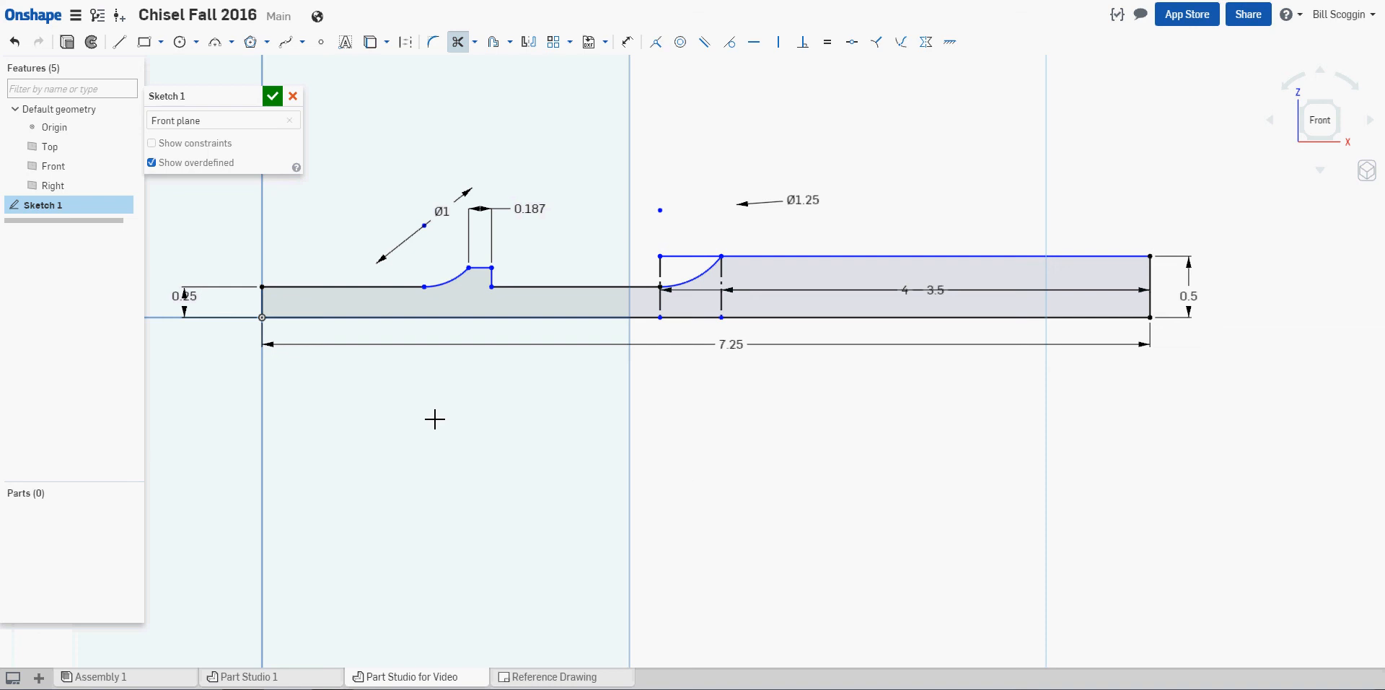
middle_click_drag(435, 419, 436, 405)
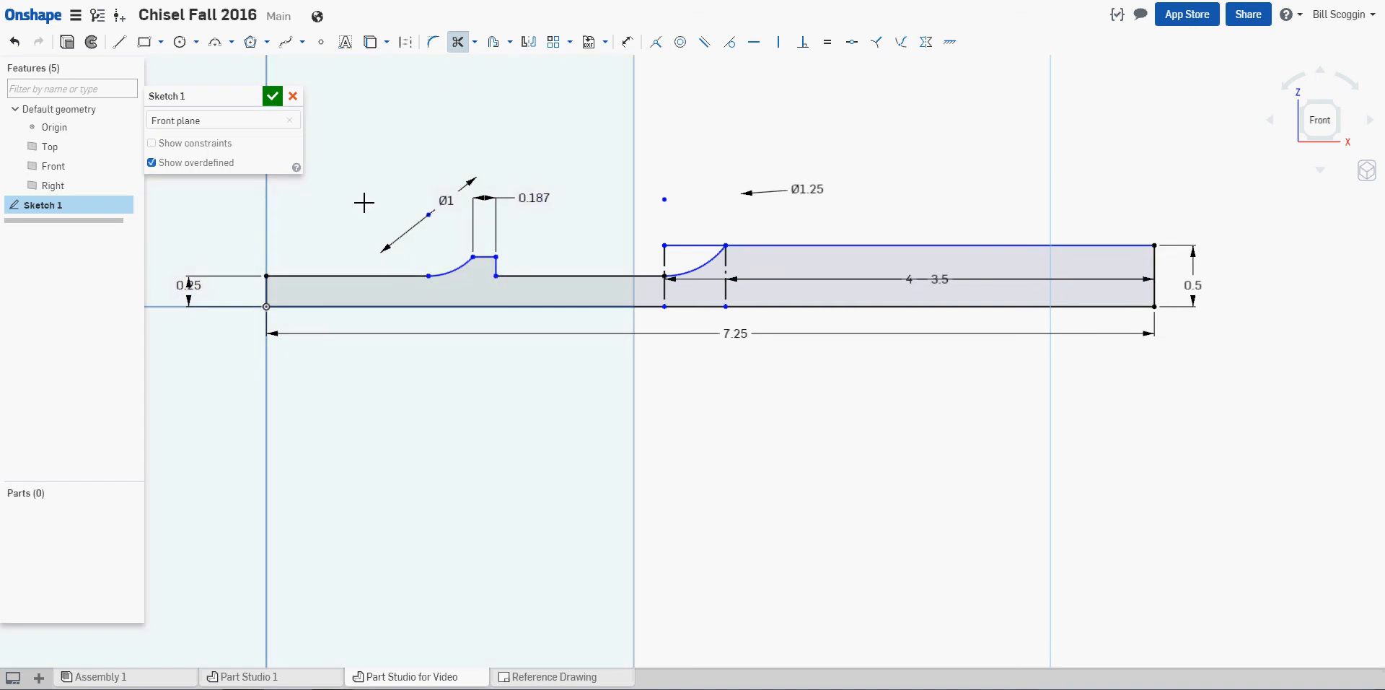
scroll(331, 279, "up", 6)
middle_click_drag(320, 277, 579, 274)
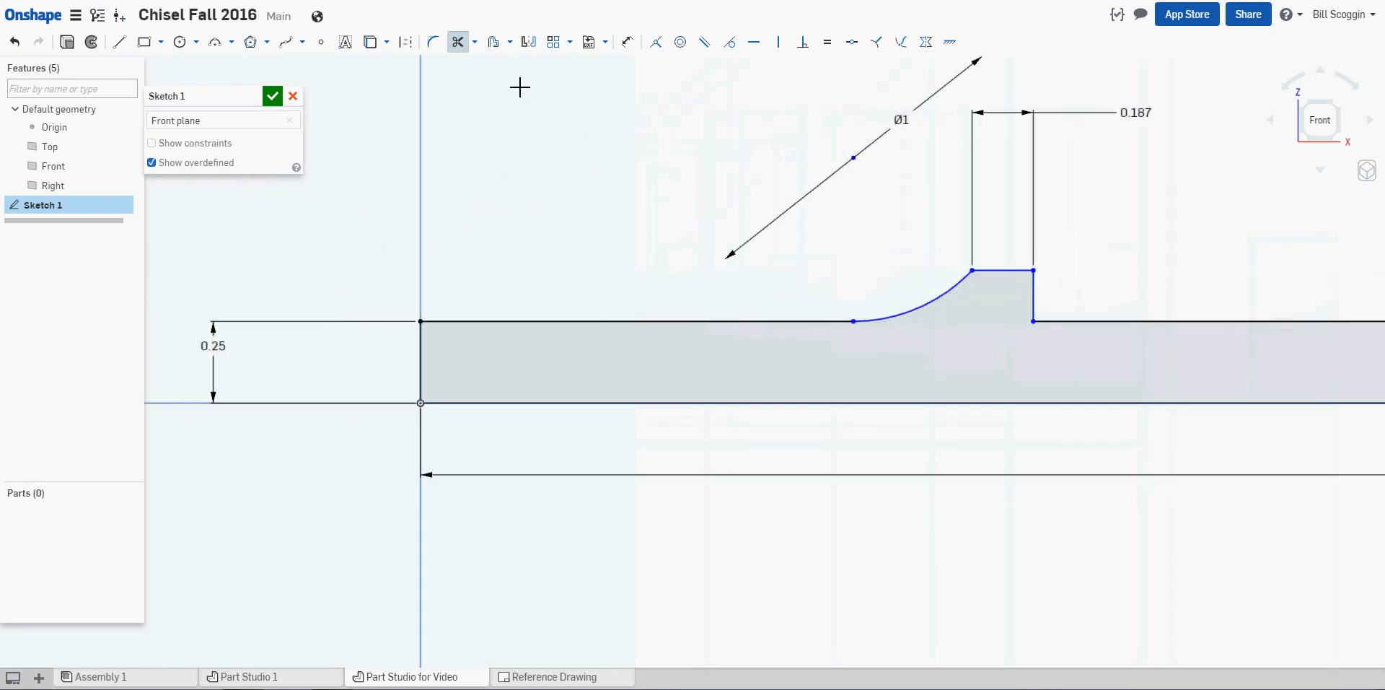
left_click(433, 42)
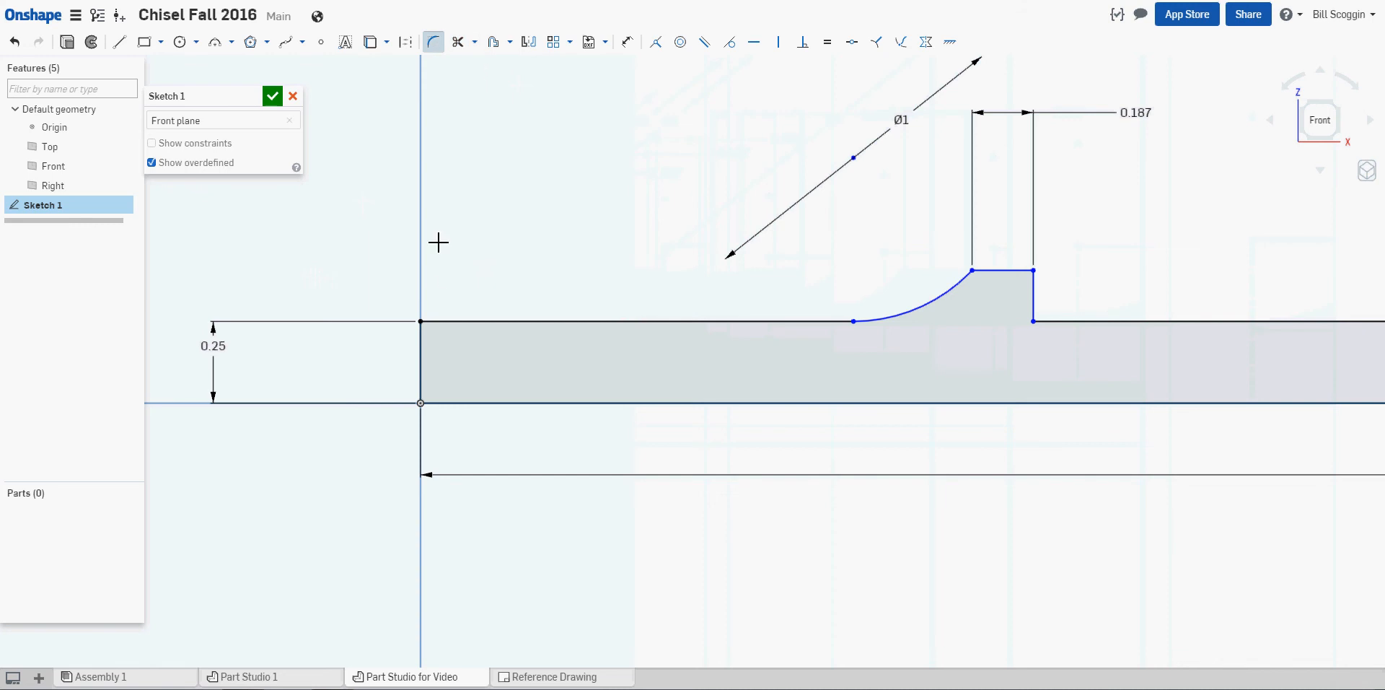
left_click(420, 322)
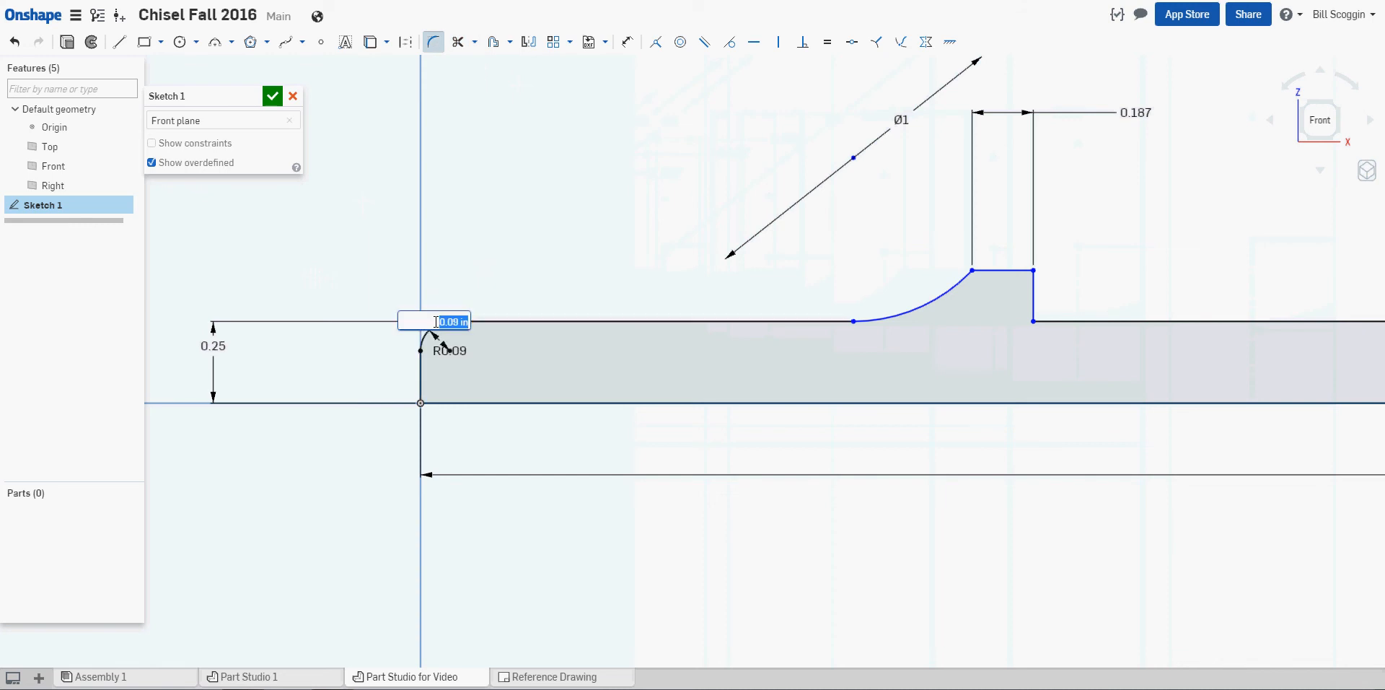
type("0.06")
key("Return")
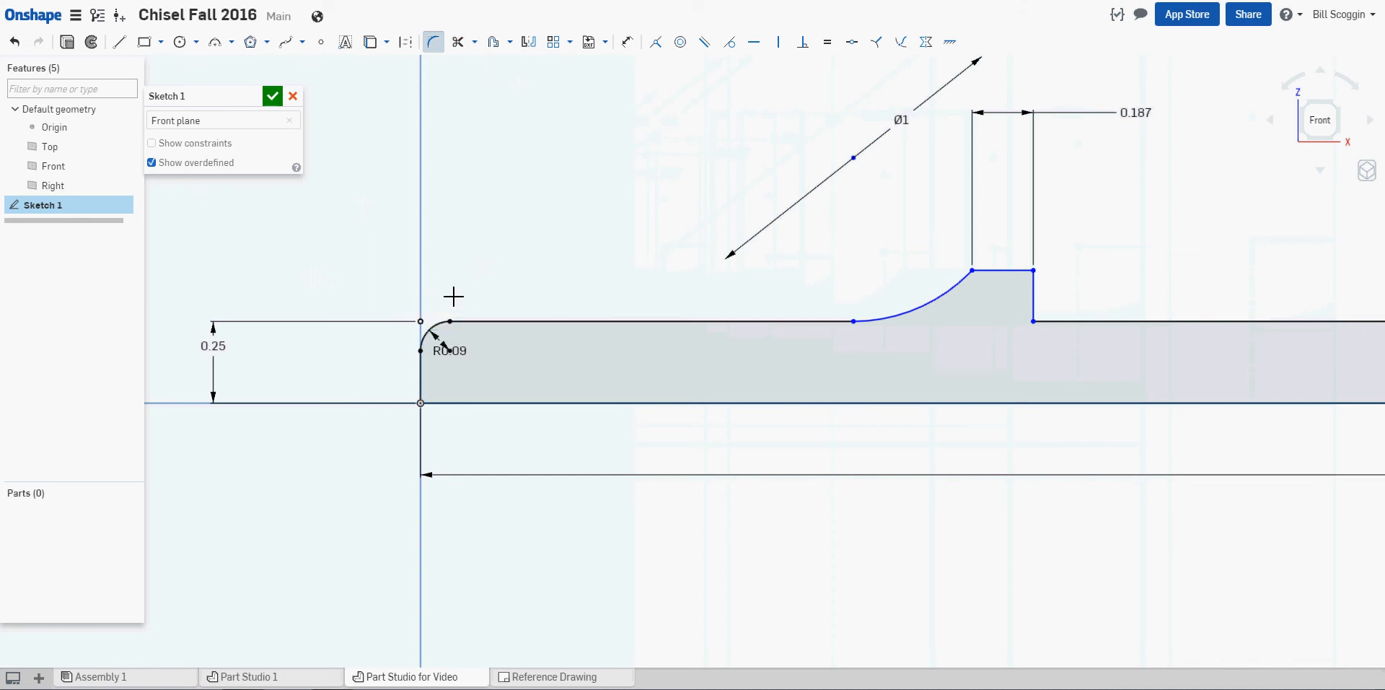
key("Escape")
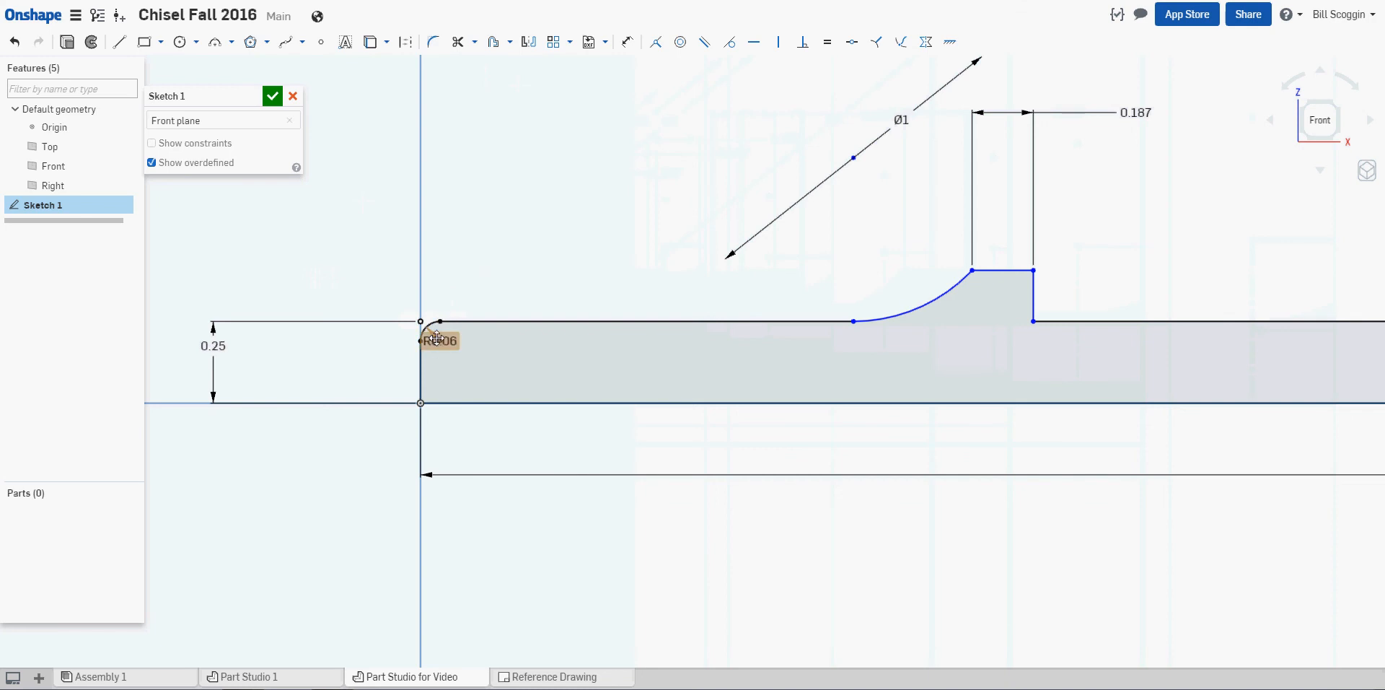
left_click_drag(440, 341, 397, 287)
- Fillet the inner corner between the shoulder's remaining vertical edge and the profile's upper edge with a 0.09 in radius
middle_click_drag(948, 366, 629, 375)
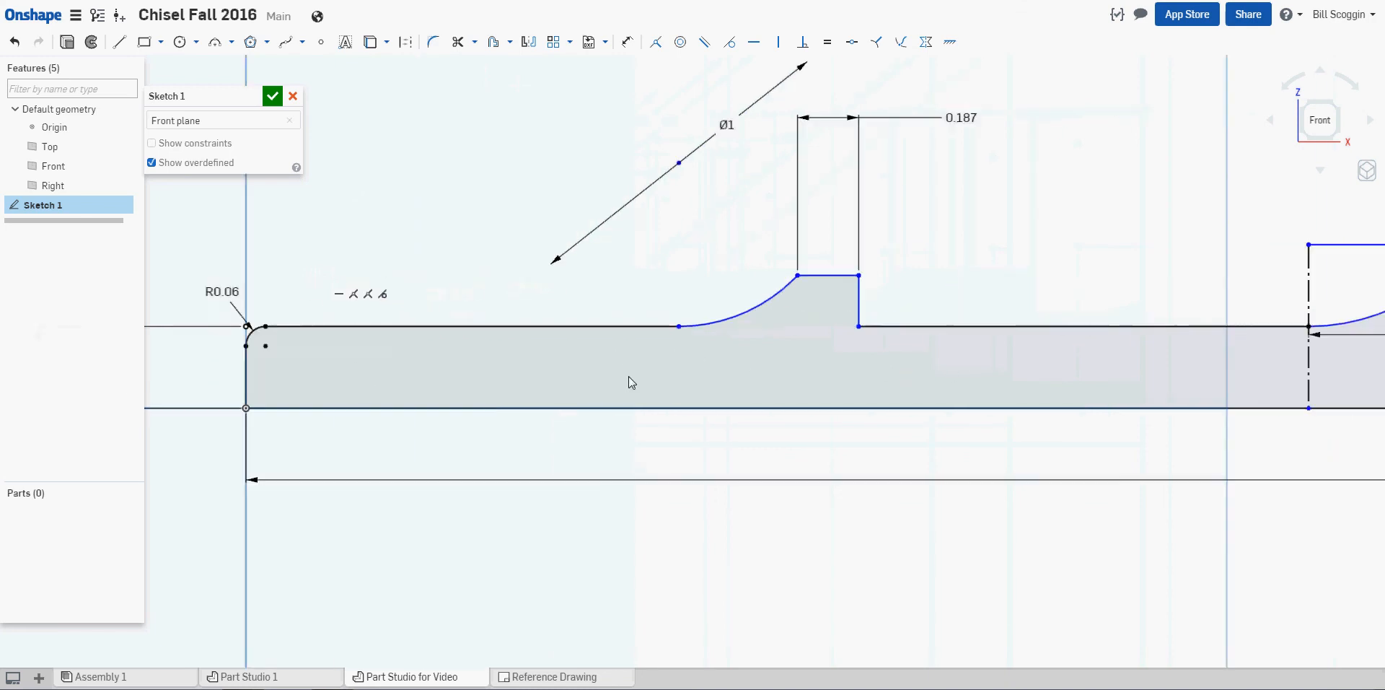
left_click(431, 45)
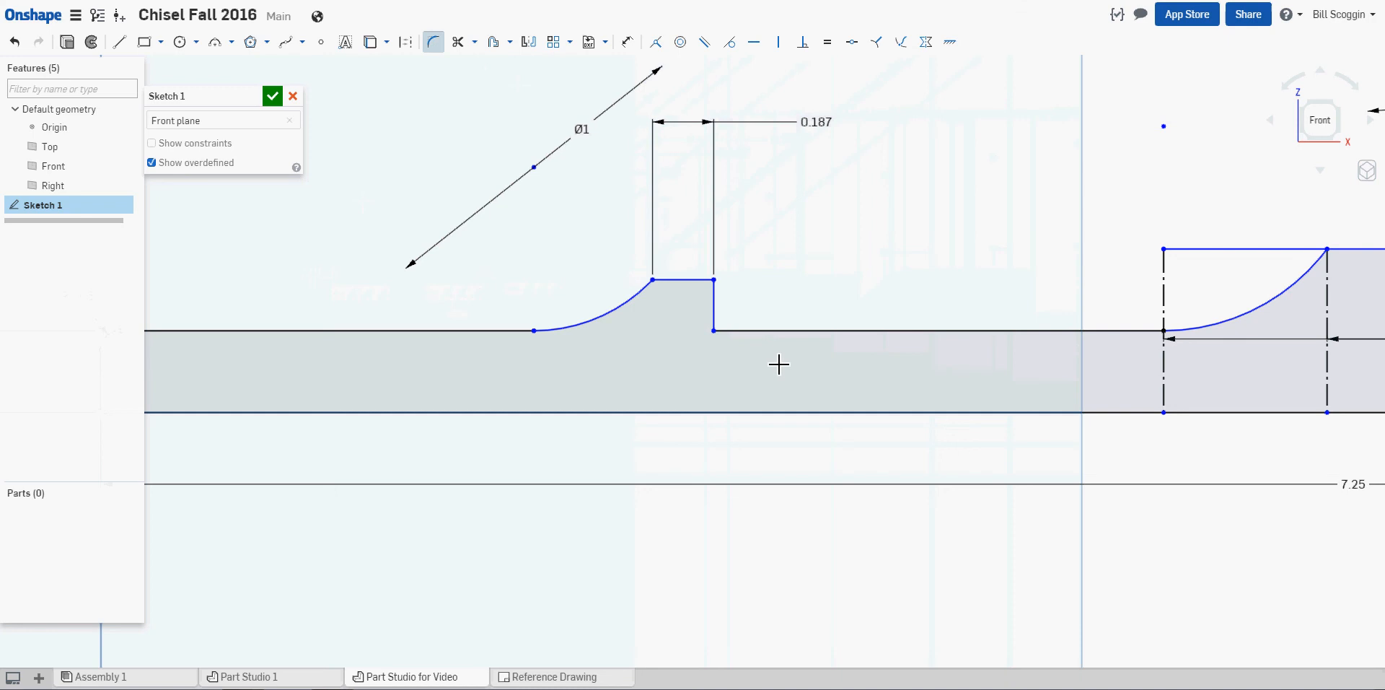
left_click(750, 332)
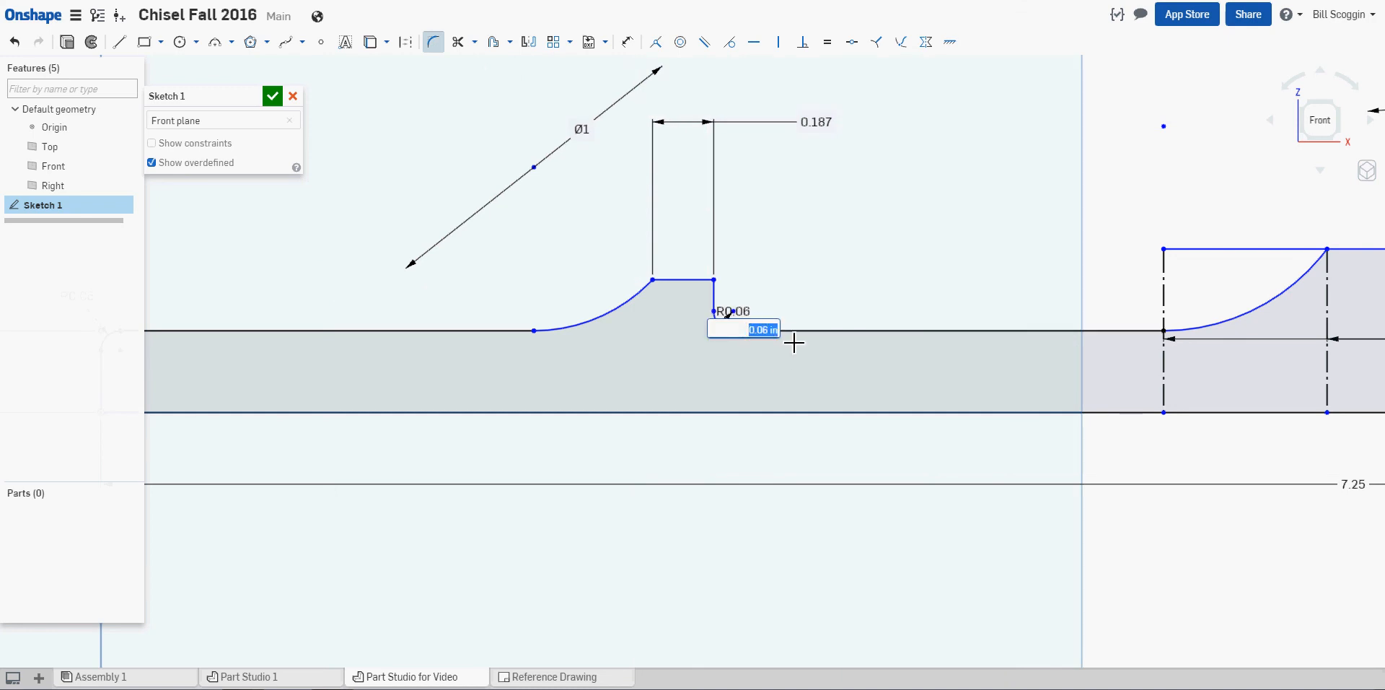
type("0.09")
key("Return")
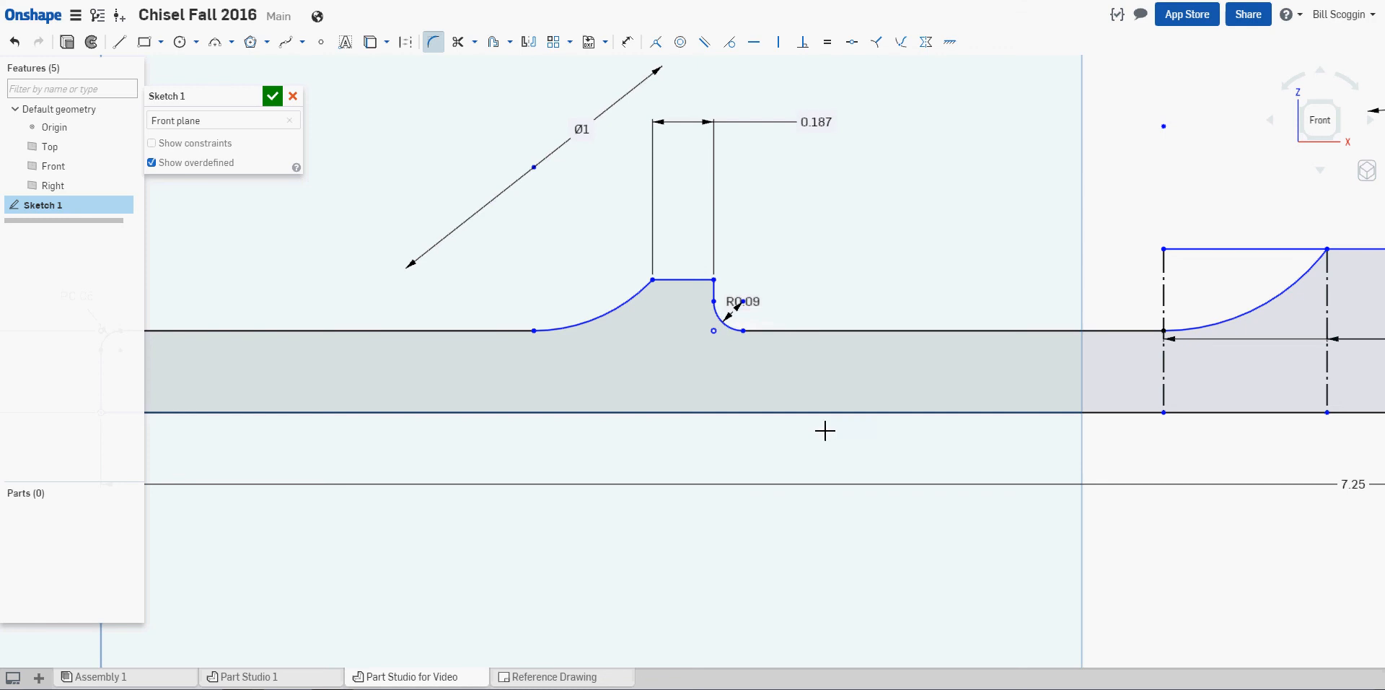
- Rename the sketch "Sketch 1 Chisel Side Profile" and finish it
scroll(824, 431, "down", 4)
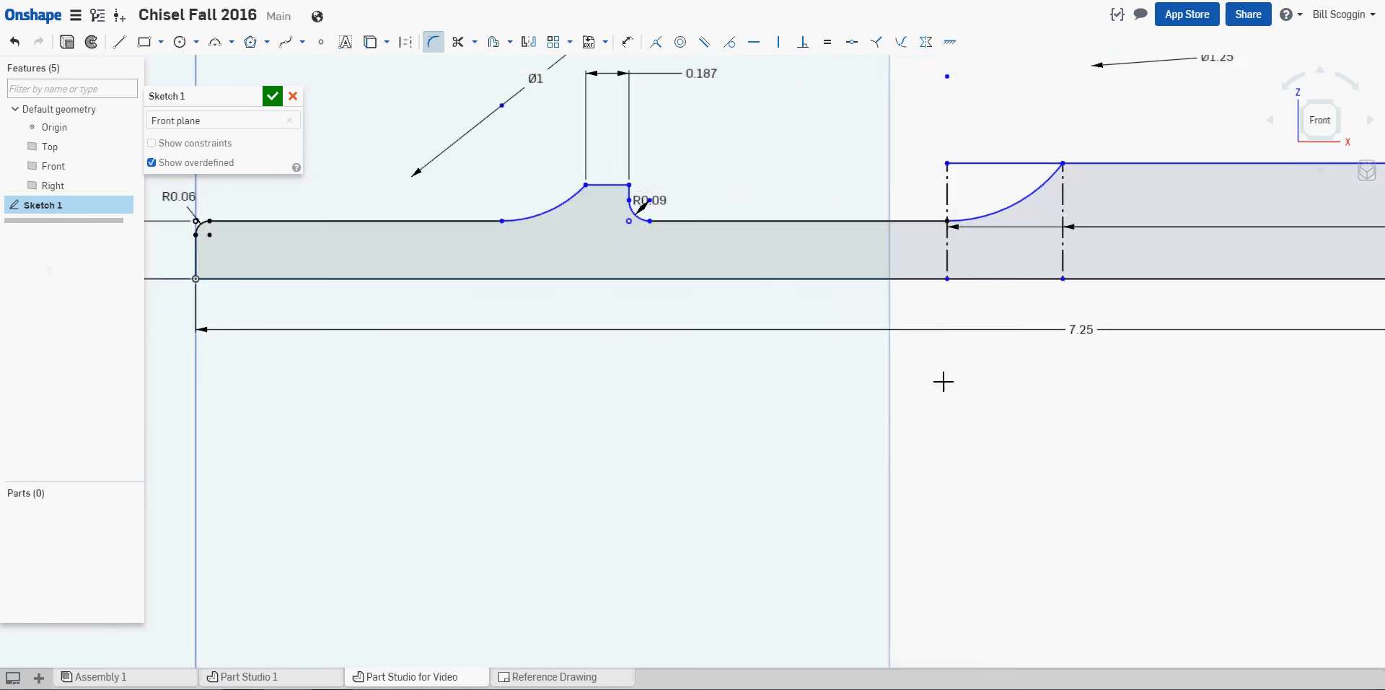
scroll(944, 382, "down", 5)
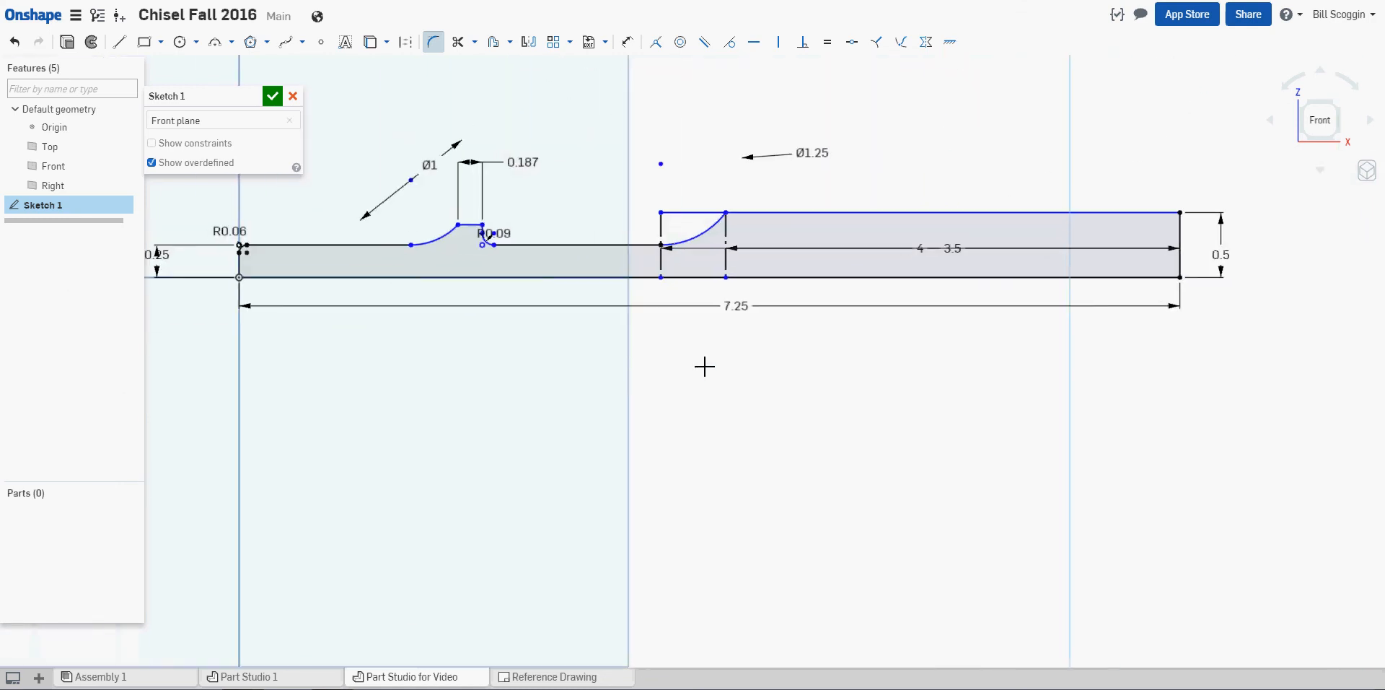
middle_click_drag(704, 367, 844, 361)
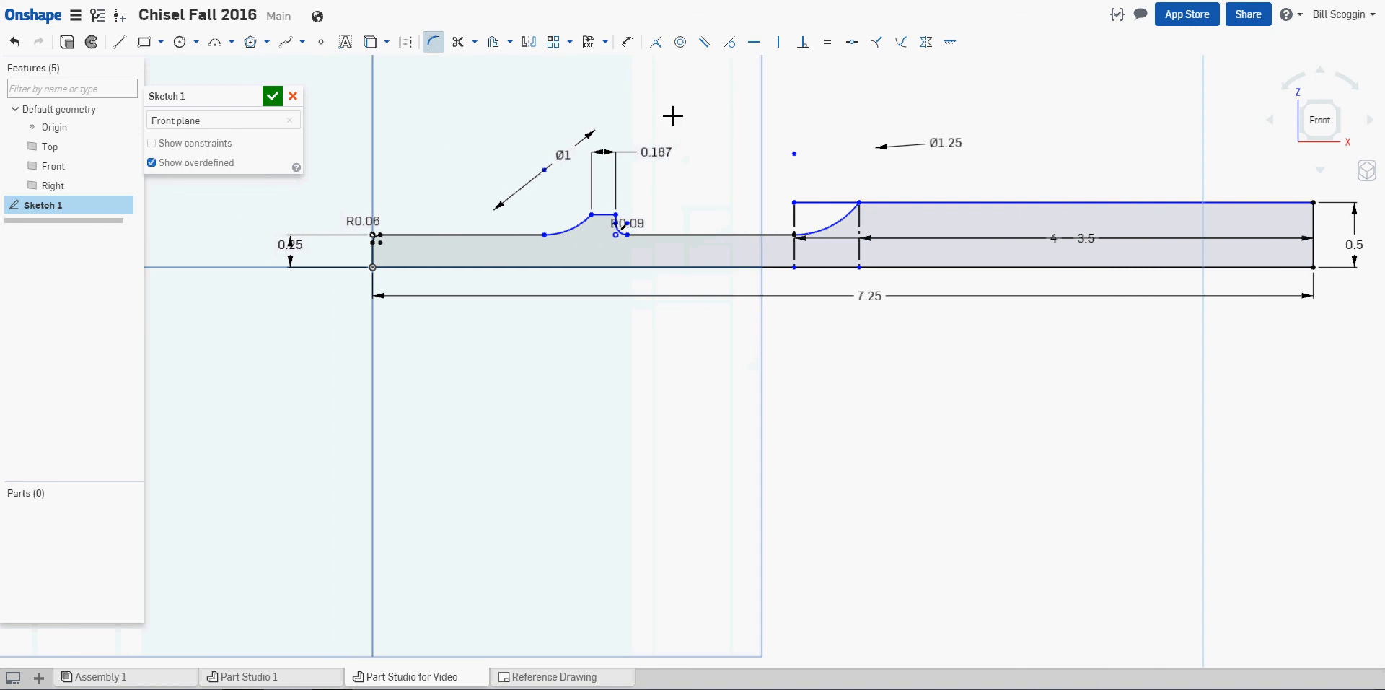
left_click(227, 101)
left_click(232, 102)
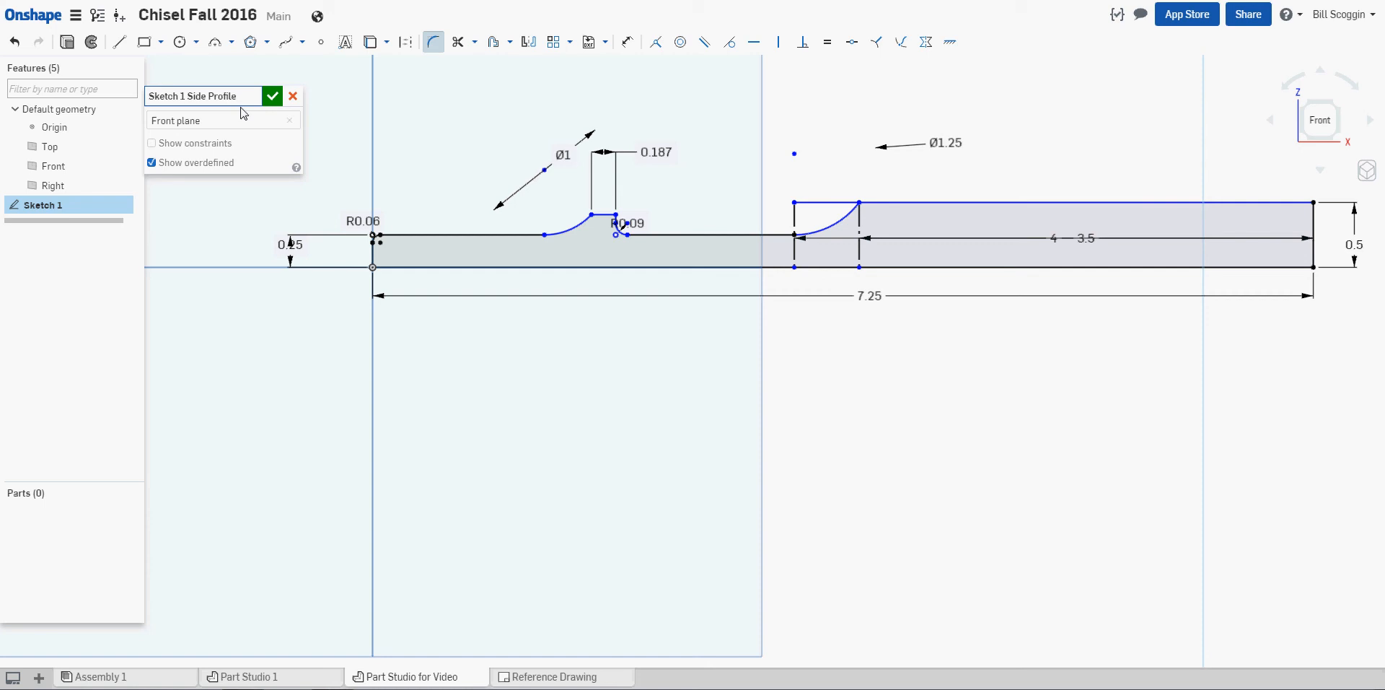
type("Chisel")
left_click(273, 97)
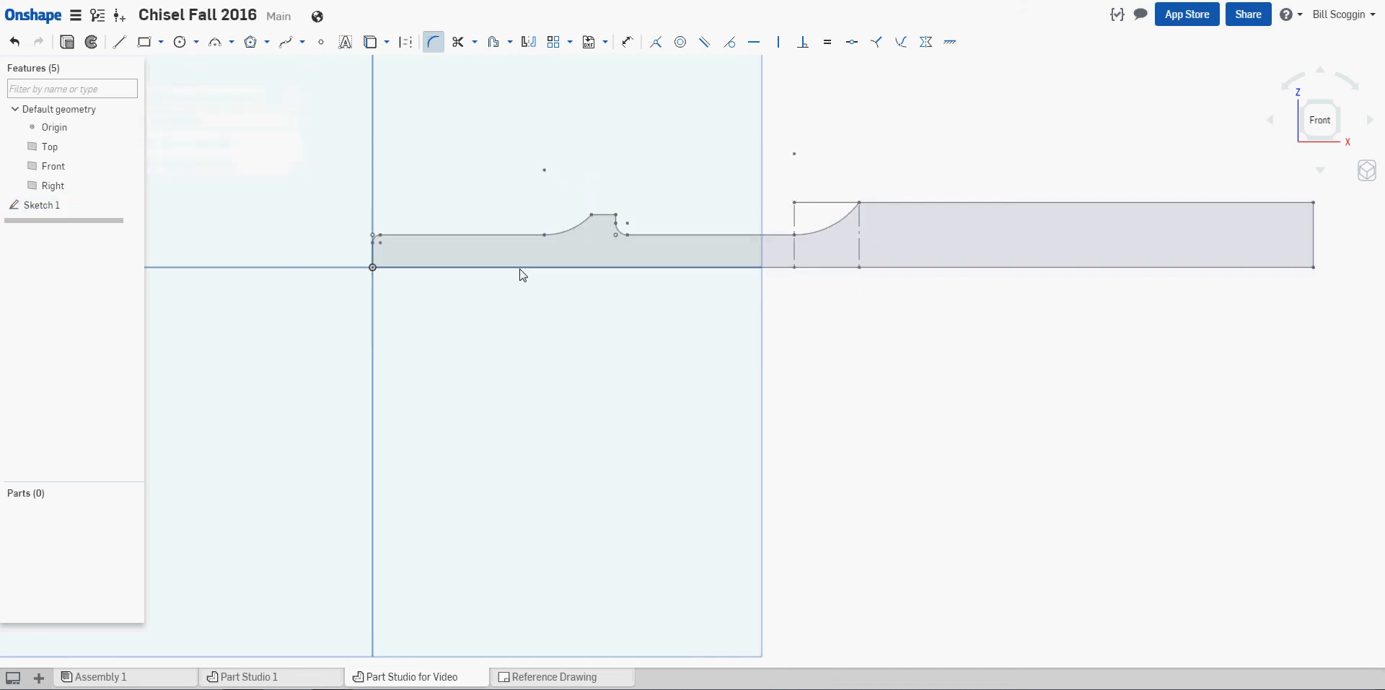
- Revolve the chisel profile region a full turn about its long lower edge as a new solid, checking the preview from an isometric view
left_click(1368, 175)
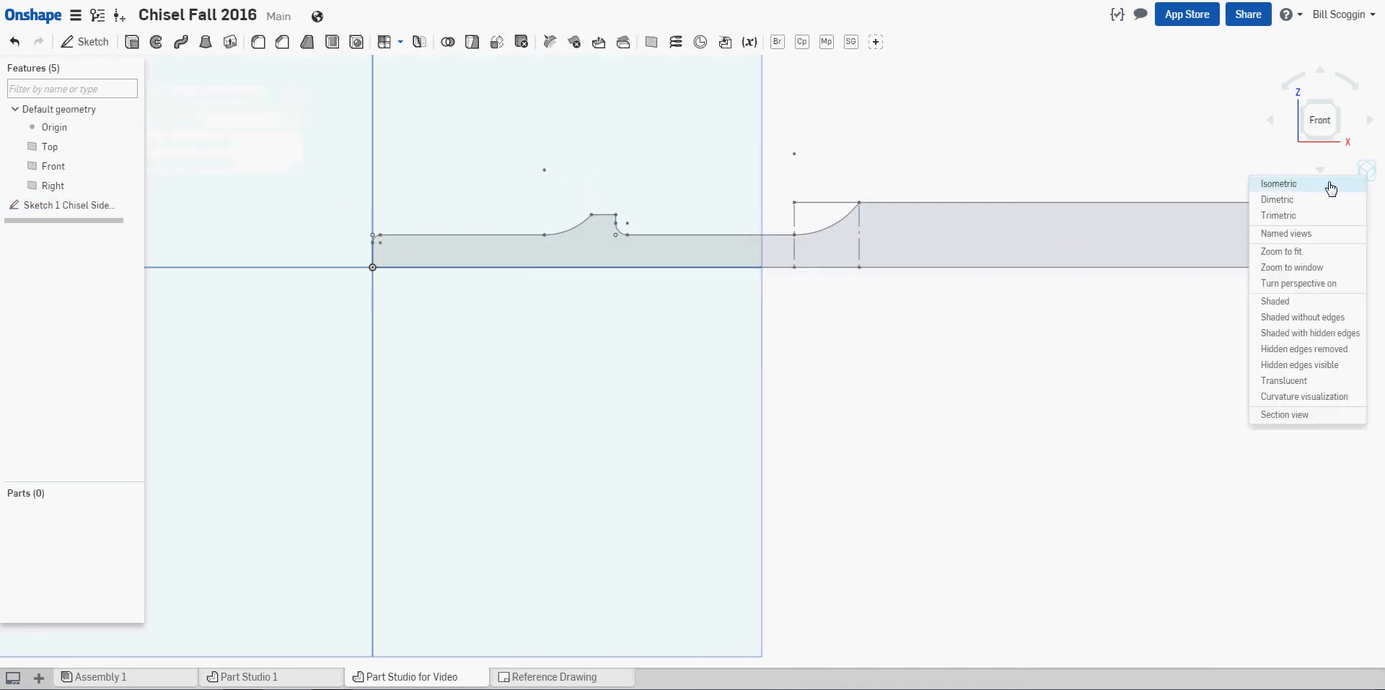
left_click(1323, 186)
scroll(857, 460, "up", 2)
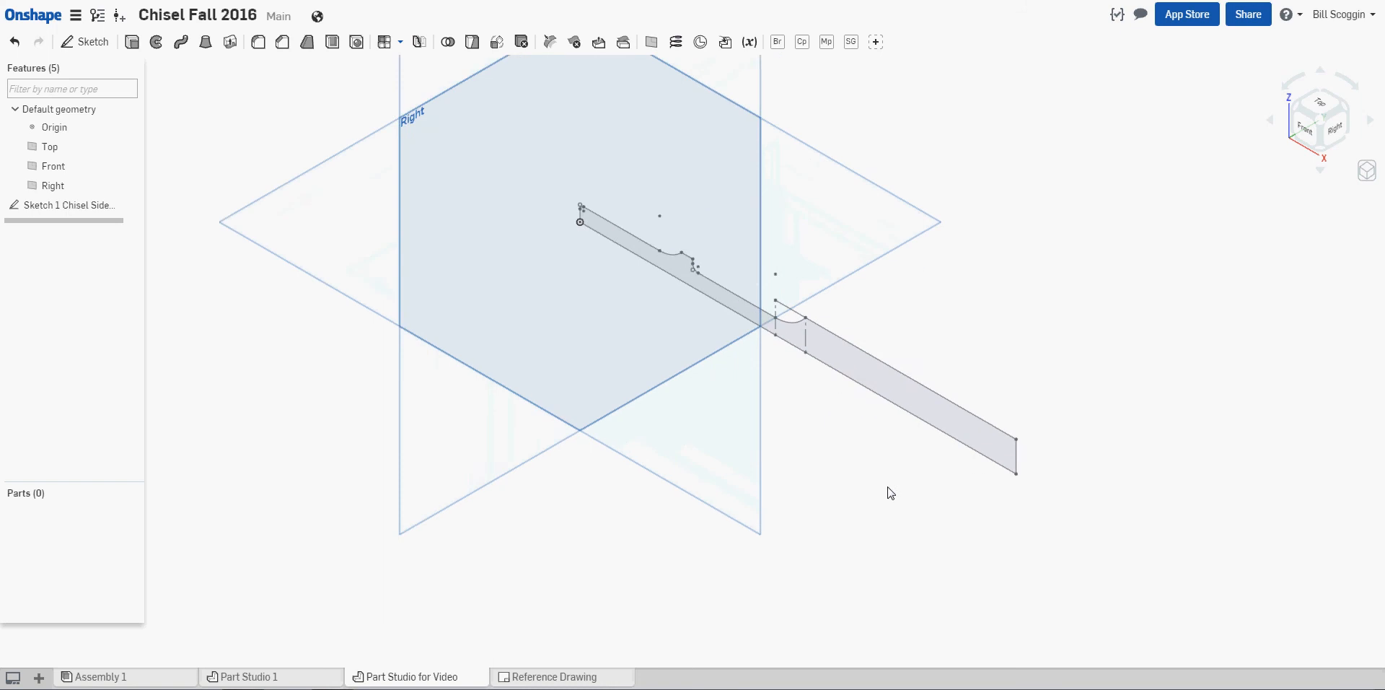
scroll(832, 383, "up", 3)
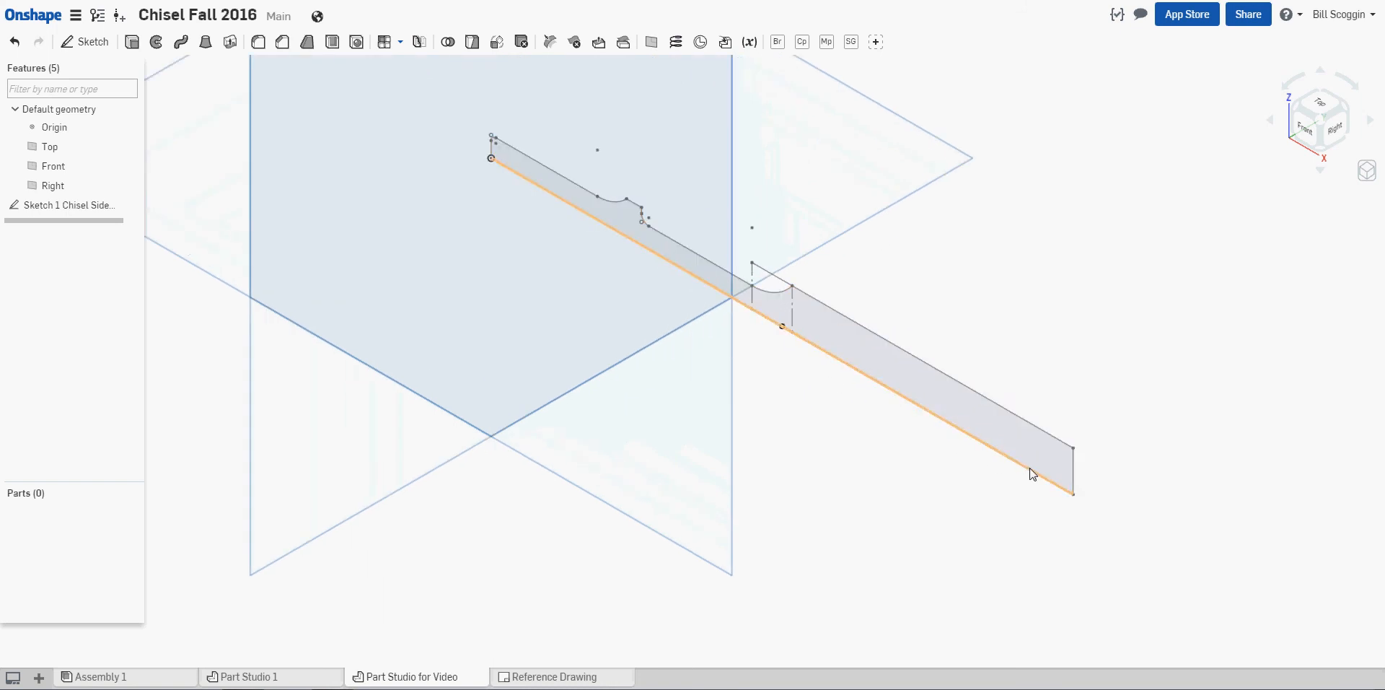
scroll(1010, 473, "up", 1)
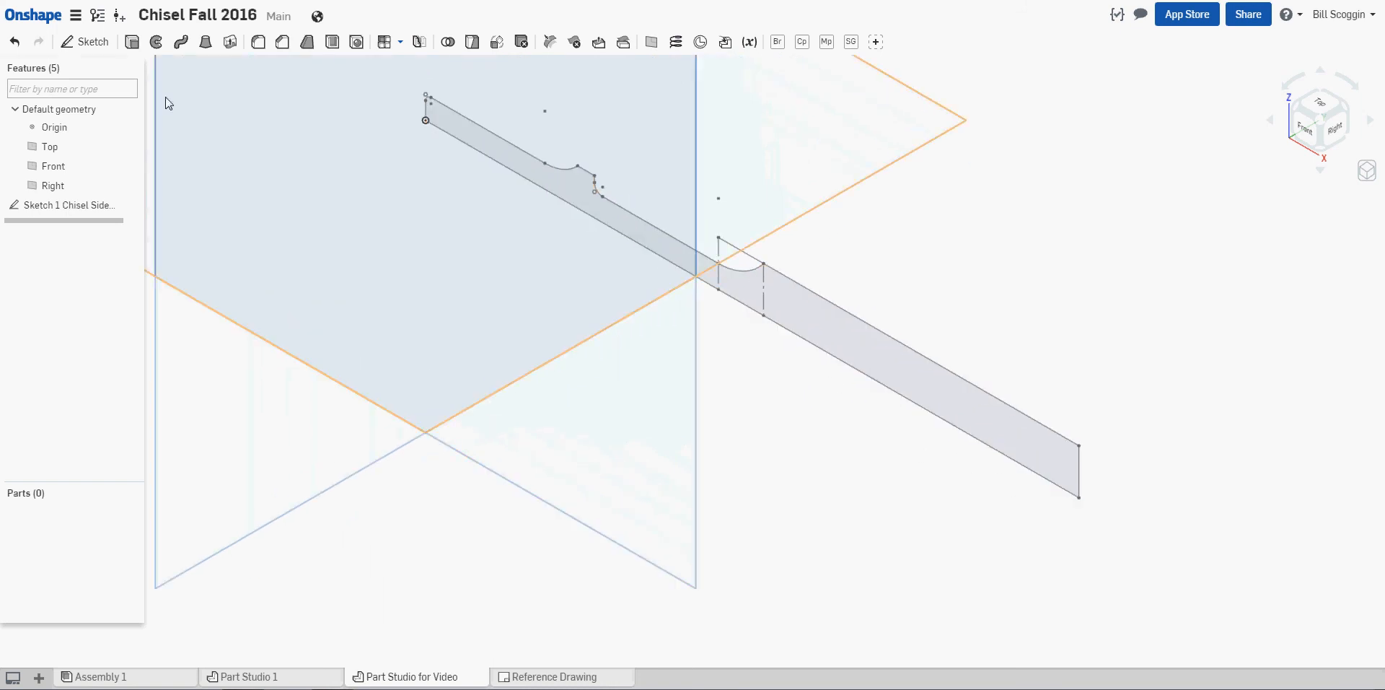
left_click(155, 43)
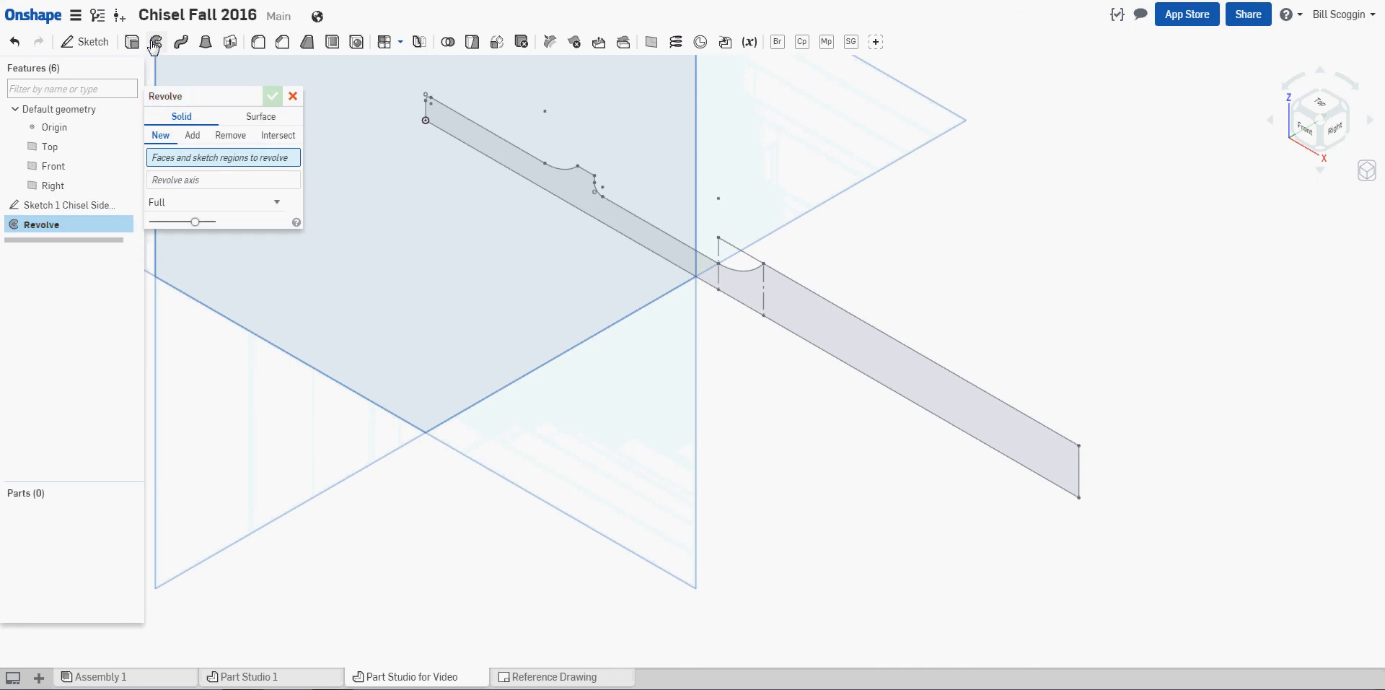
left_click(824, 317)
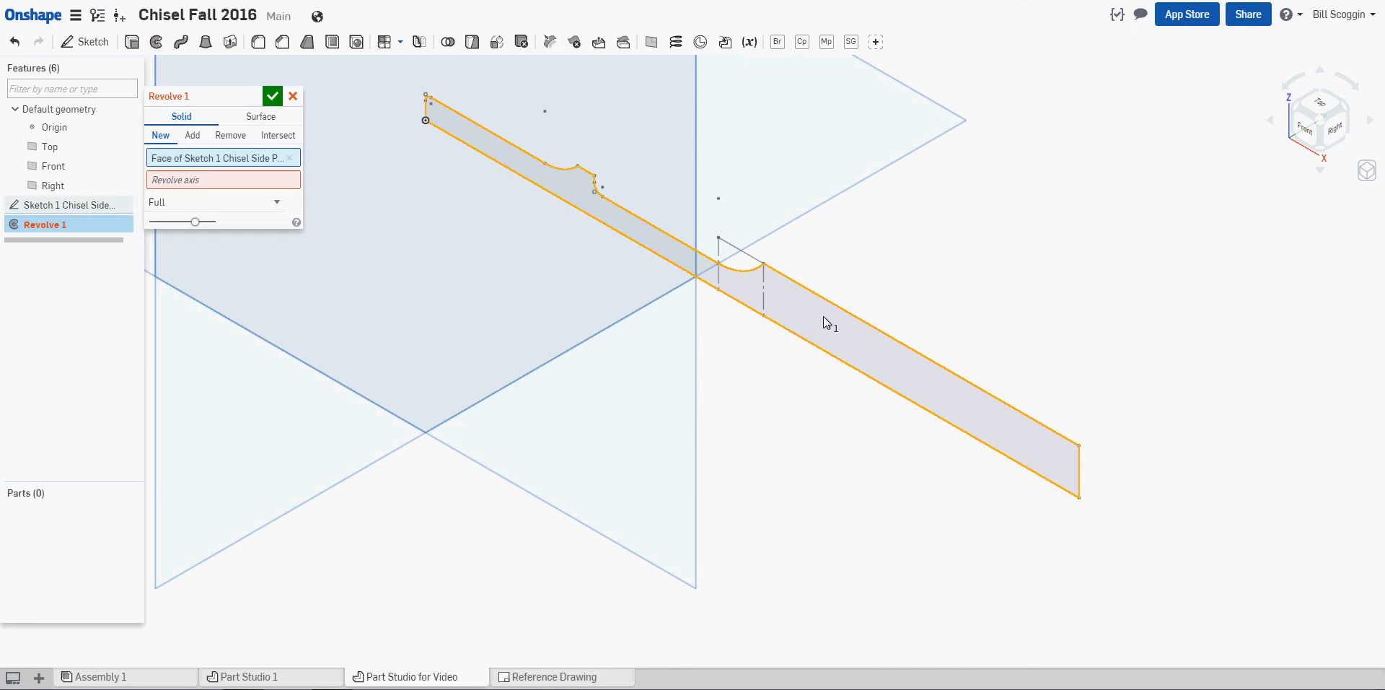
left_click(267, 189)
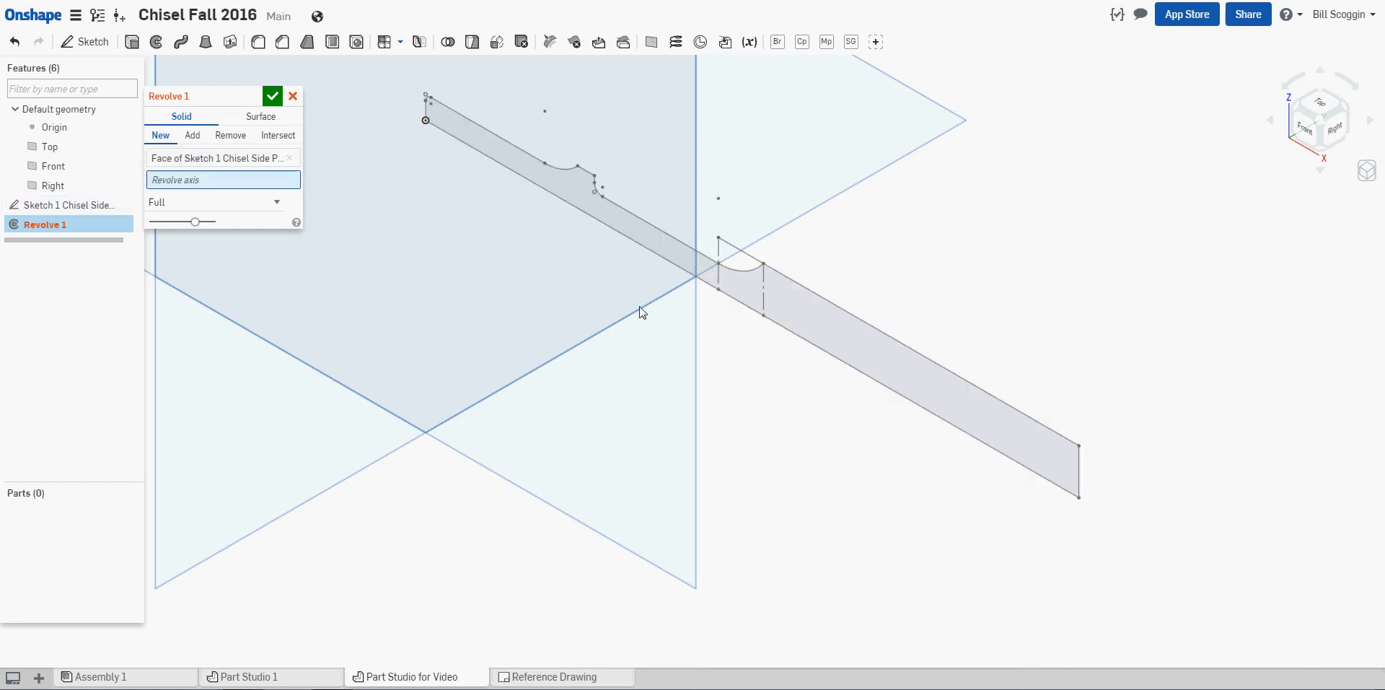
left_click(782, 329)
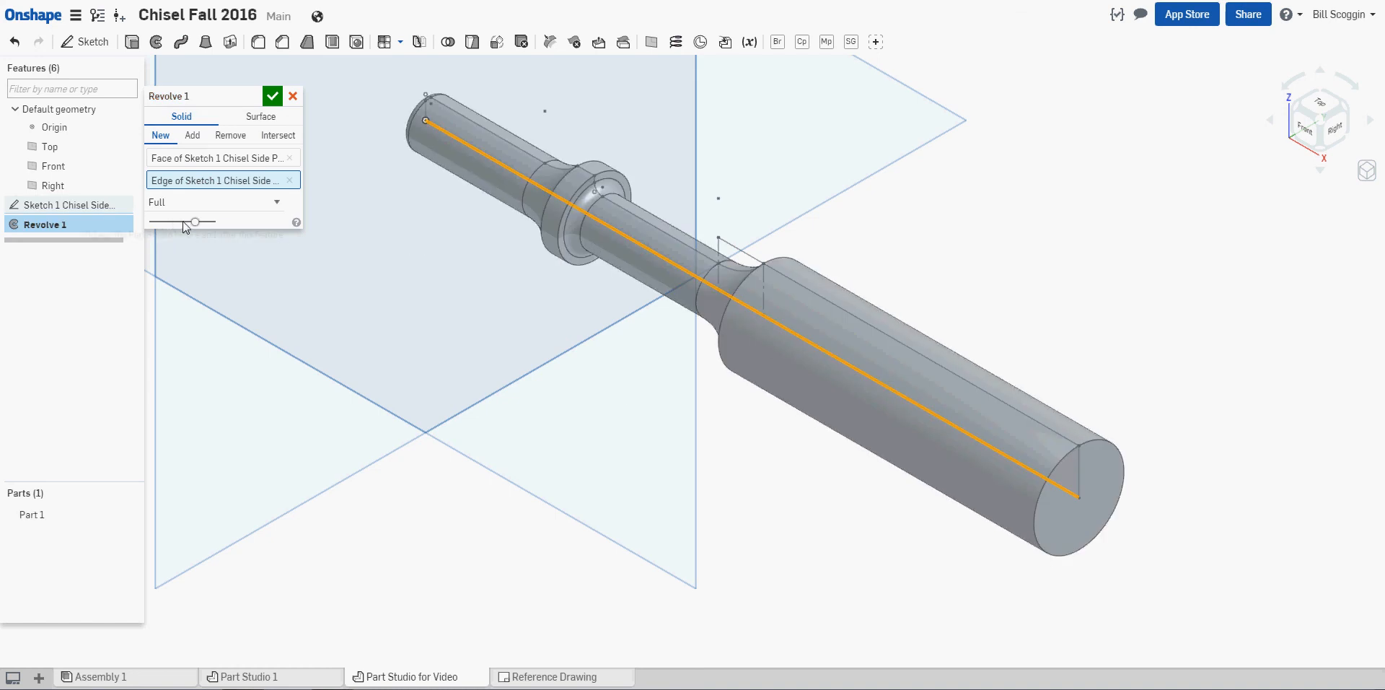
left_click(223, 223)
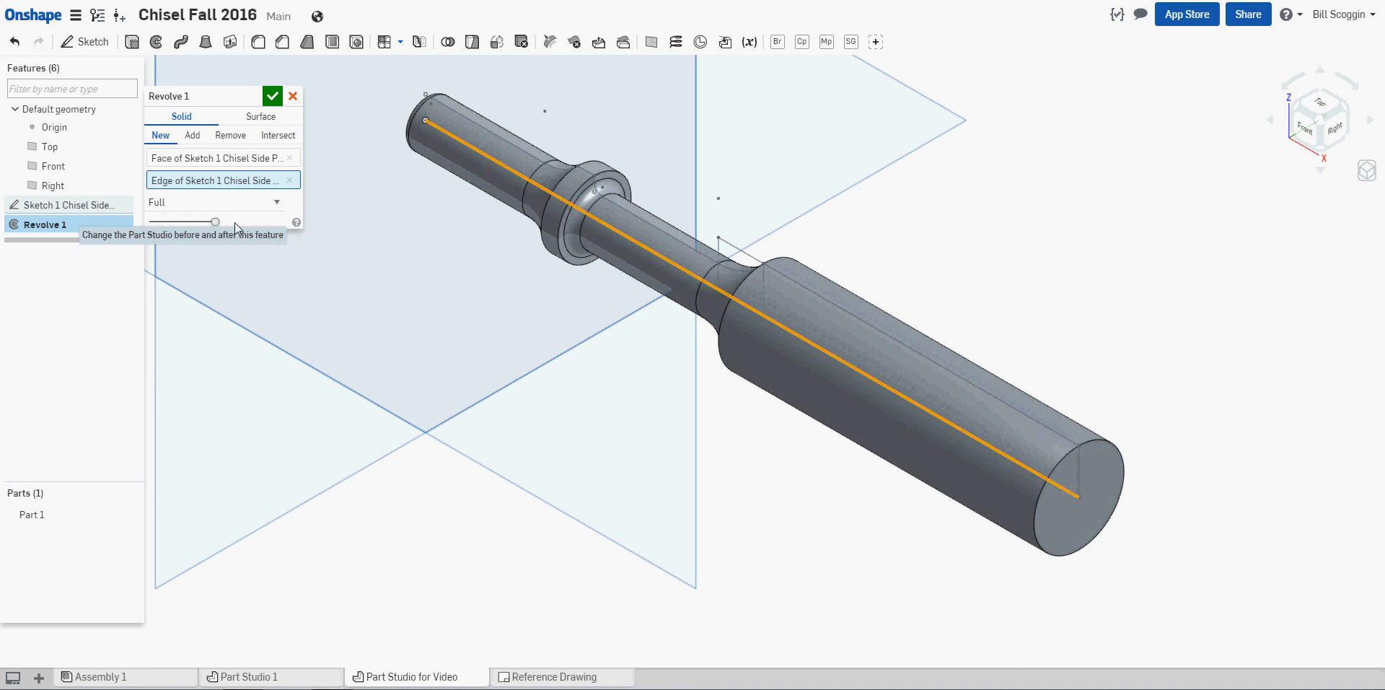
left_click(190, 222)
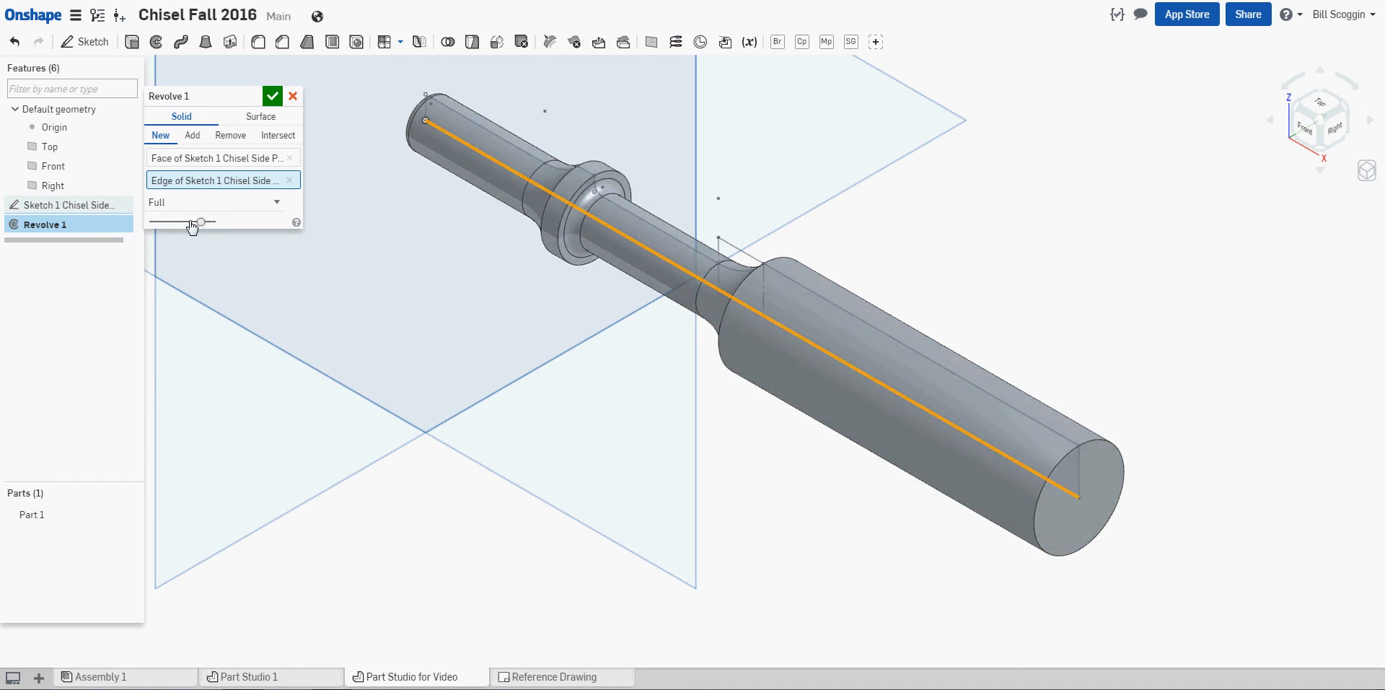
left_click(269, 97)
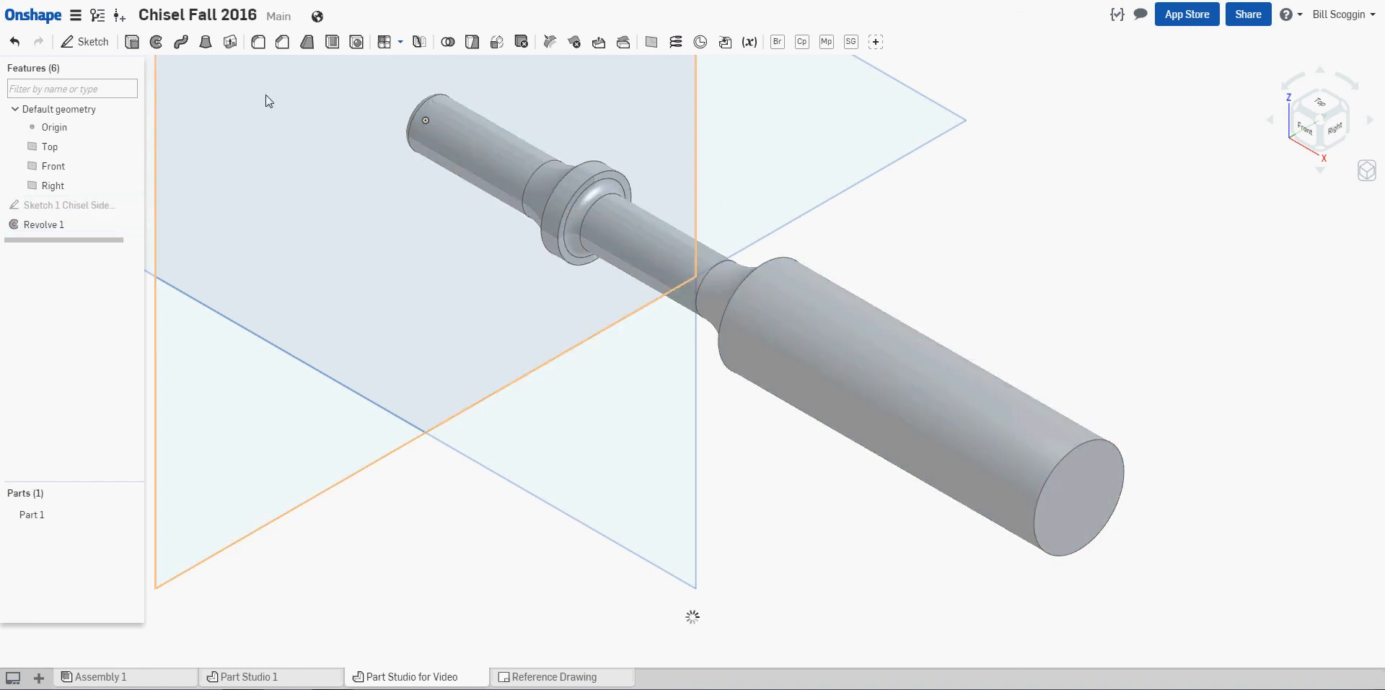
- Compare the revolved body in front view with the blade's side views and dimensions in the Reference Drawing
left_click(1306, 130)
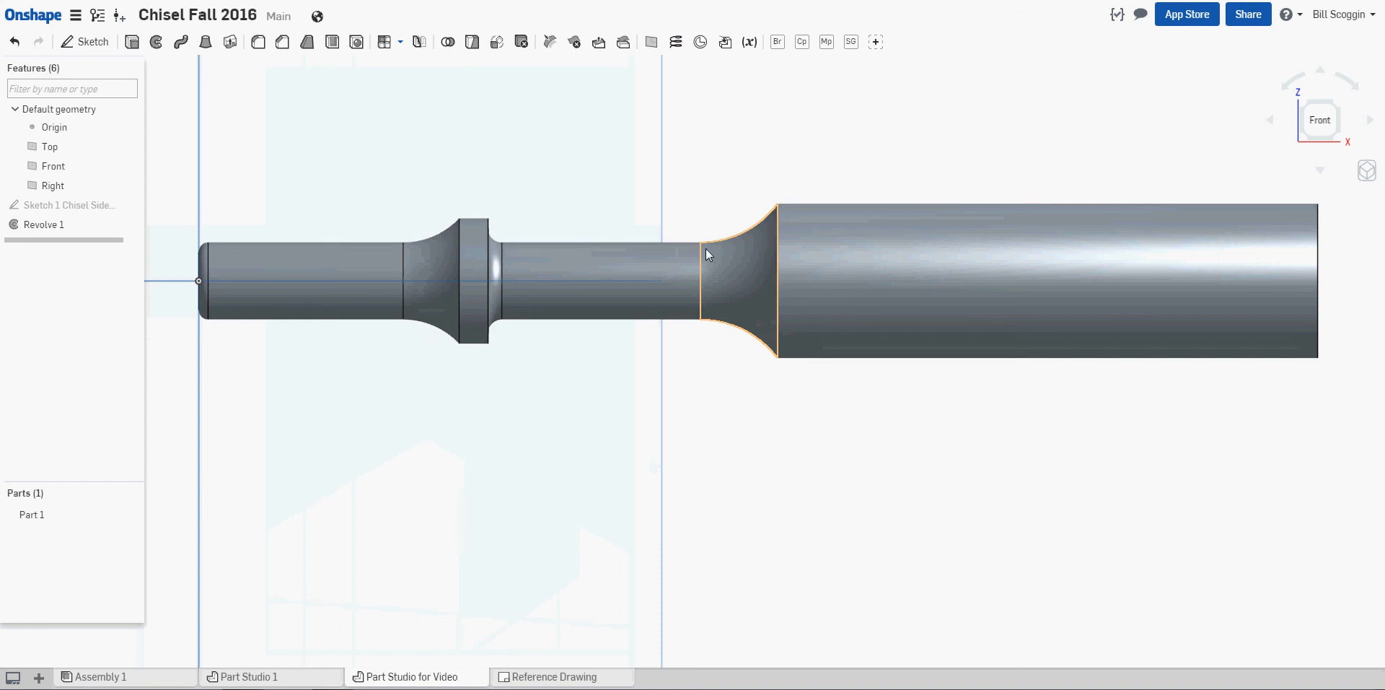
left_click(581, 680)
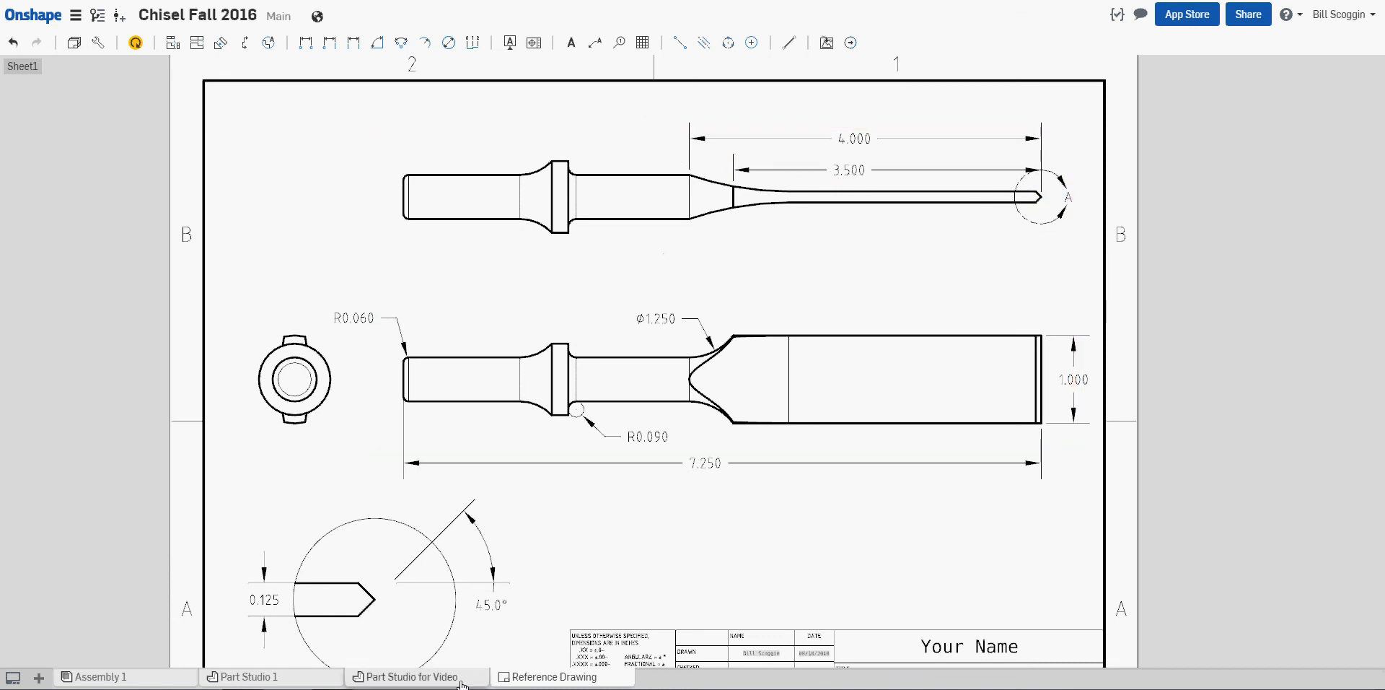
left_click(411, 677)
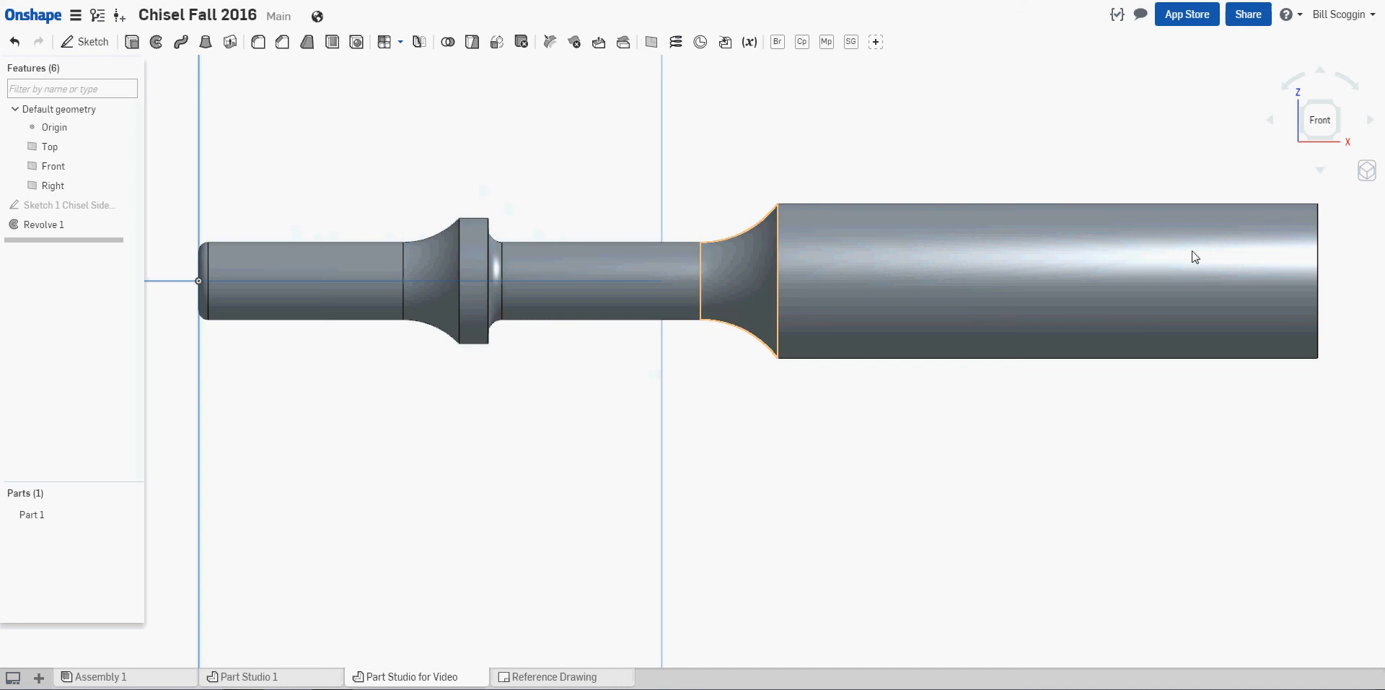
left_click(523, 676)
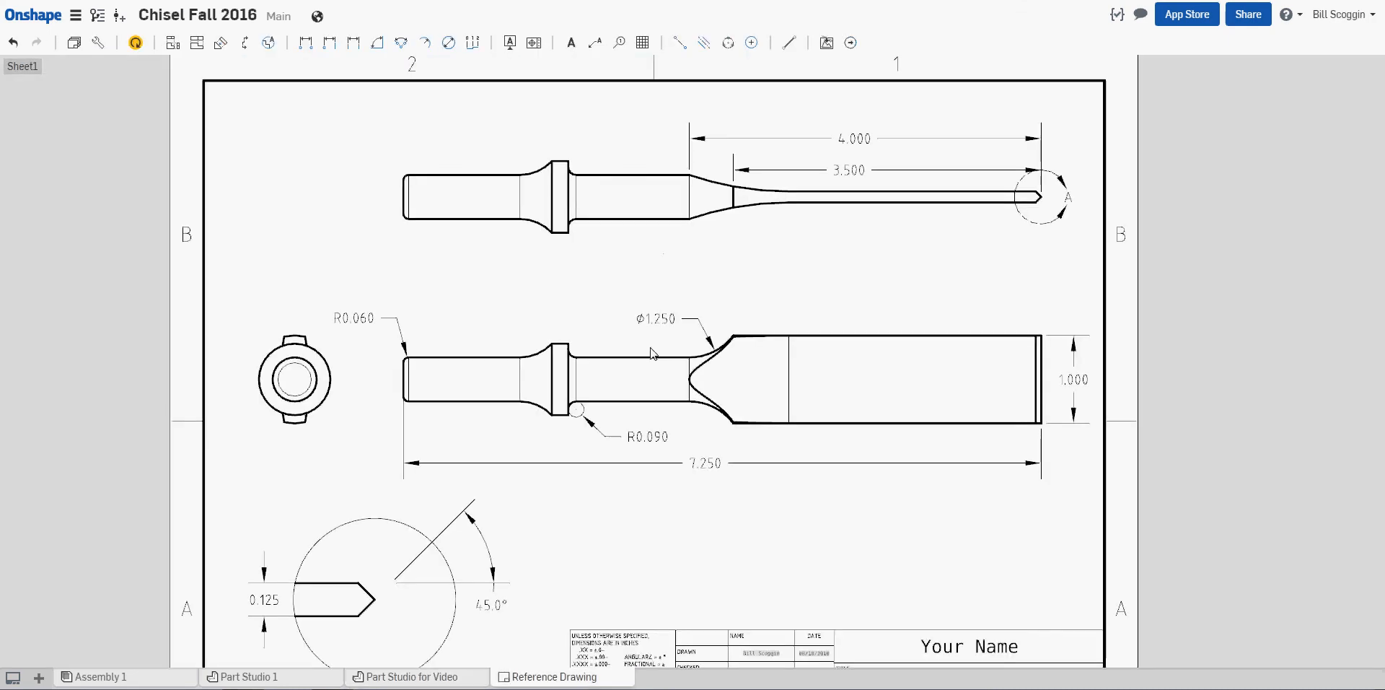
scroll(751, 273, "up", 2)
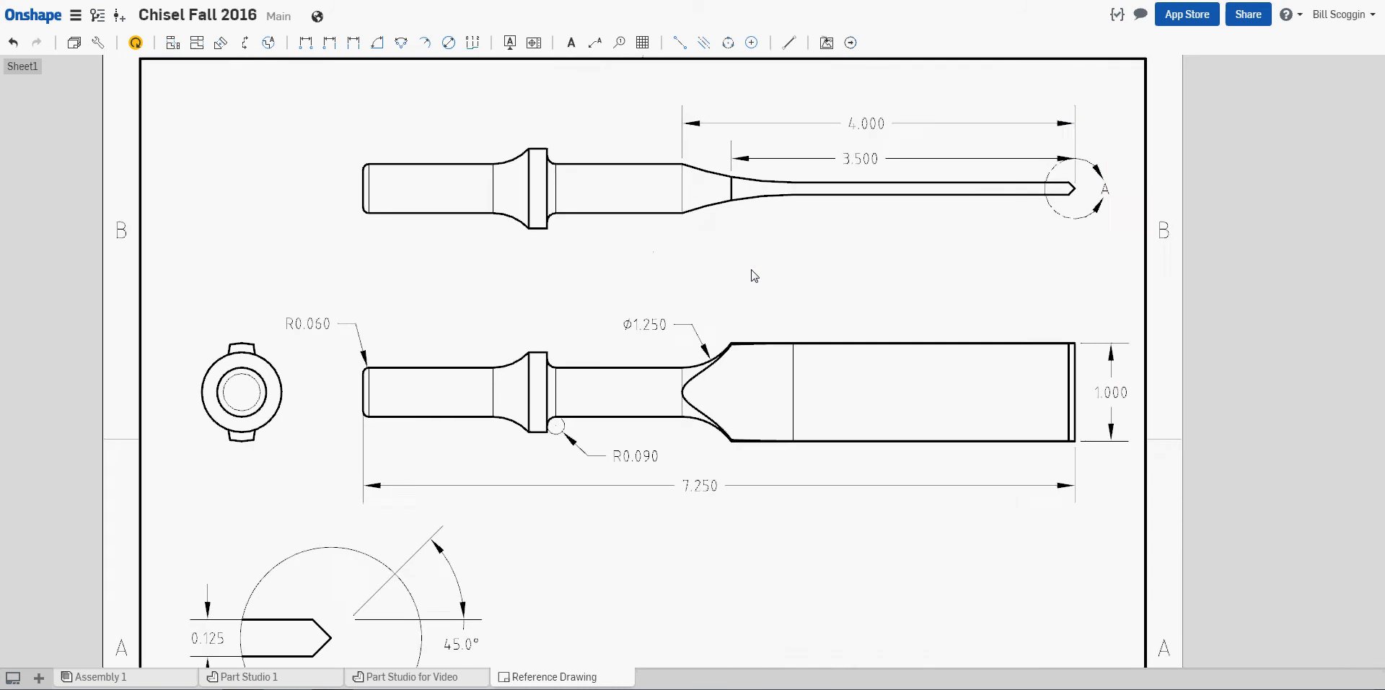
scroll(751, 274, "down", 5)
middle_click_drag(751, 268, 730, 375)
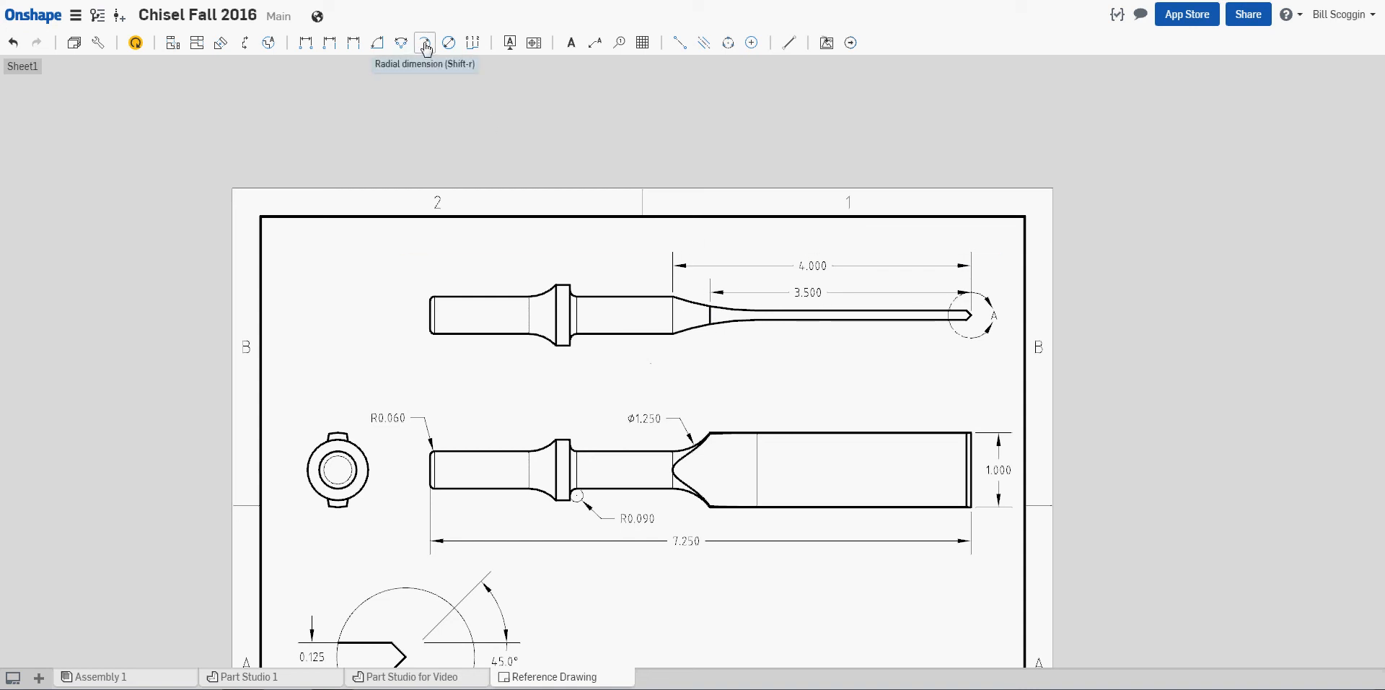
- Check the diameter of the blade's taper curve in the drawing's upper view and return to Part Studio for Video
left_click(448, 43)
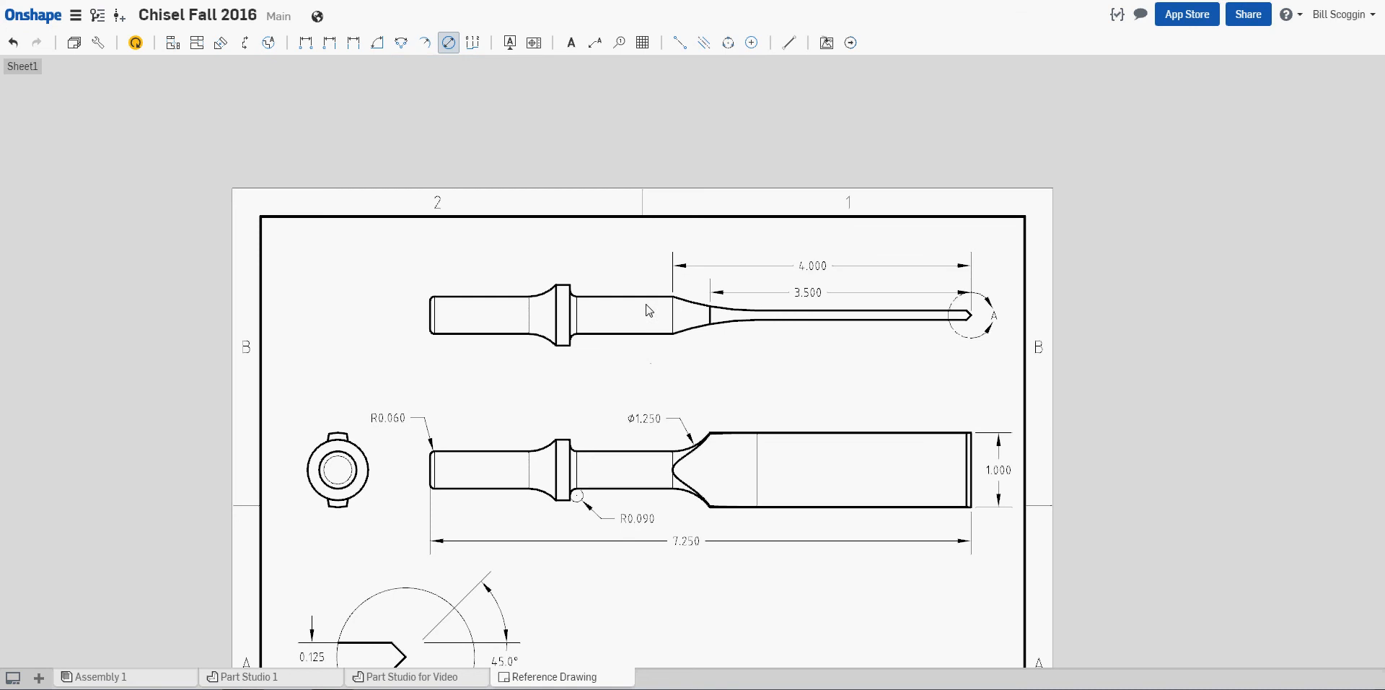
left_click(694, 329)
left_click(703, 376)
left_click(426, 676)
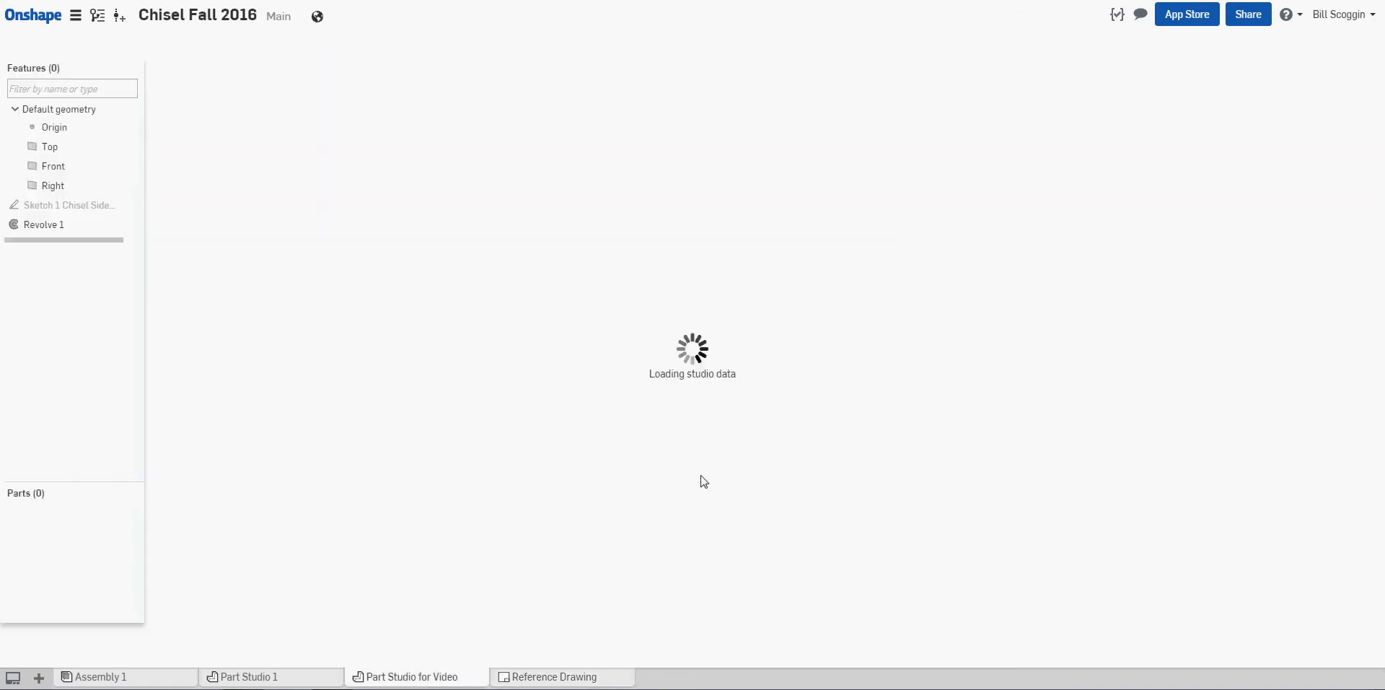
- Start a sketch on the Front plane and draw a horizontal construction line about 8.23 in long from the origin past the body's end
scroll(722, 451, "up", 2)
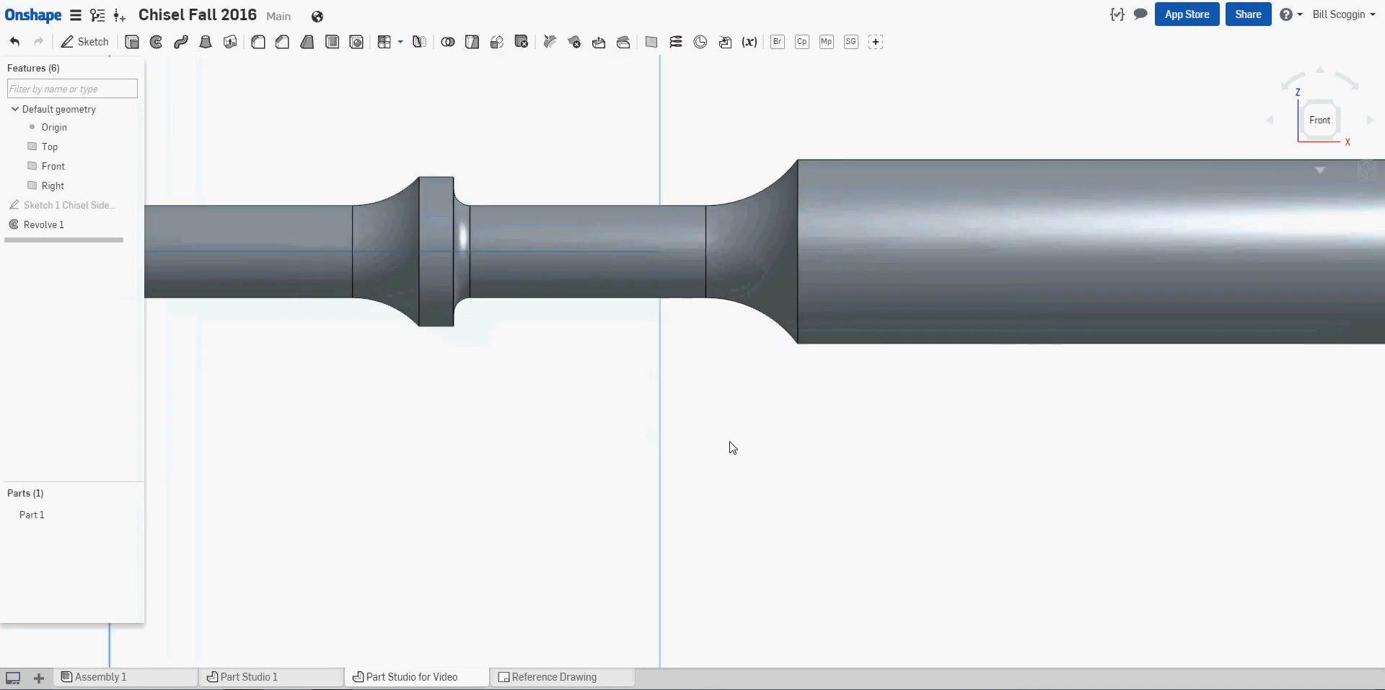
scroll(730, 451, "down", 4)
scroll(735, 464, "down", 2)
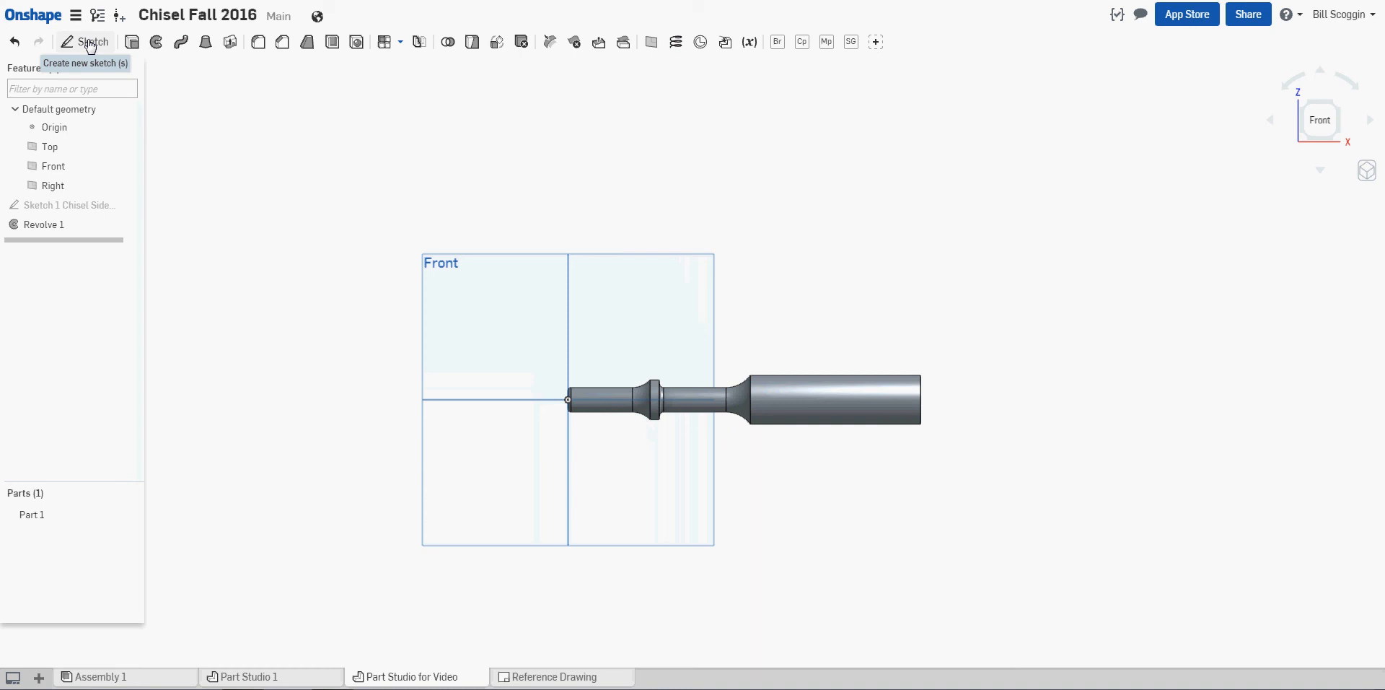
left_click(89, 43)
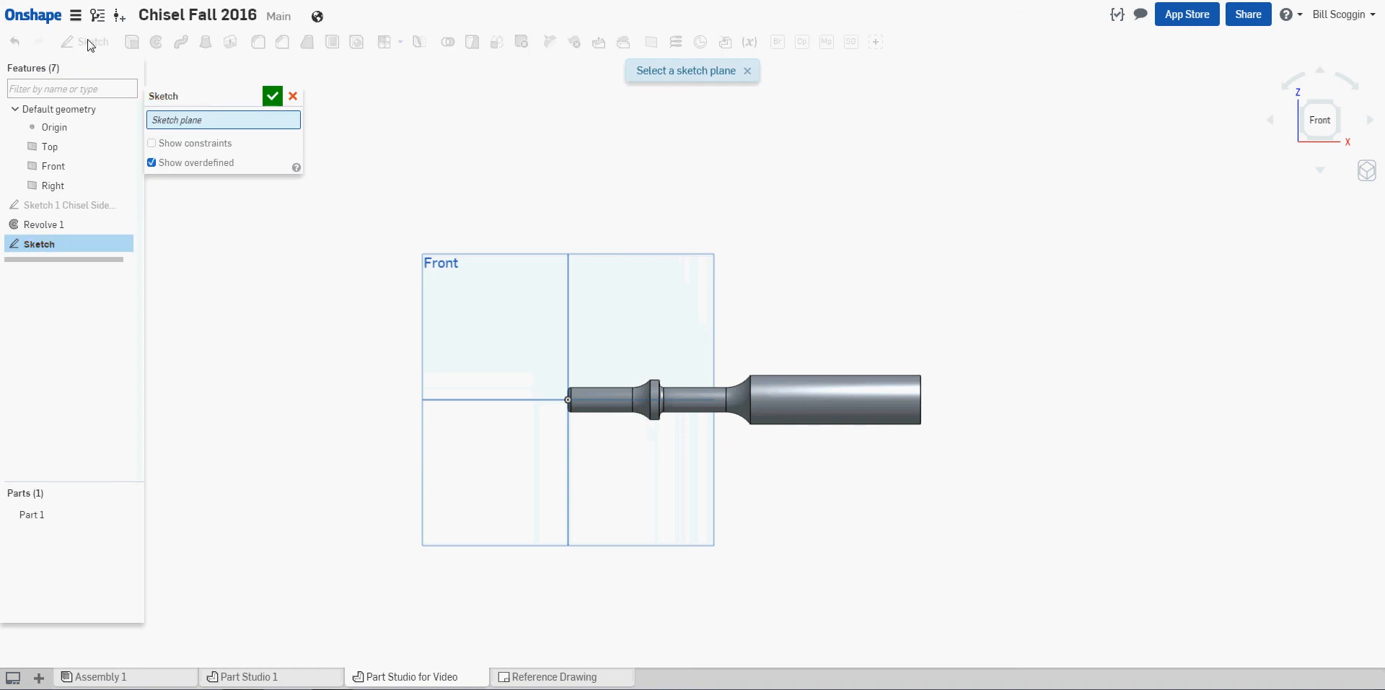
left_click(512, 342)
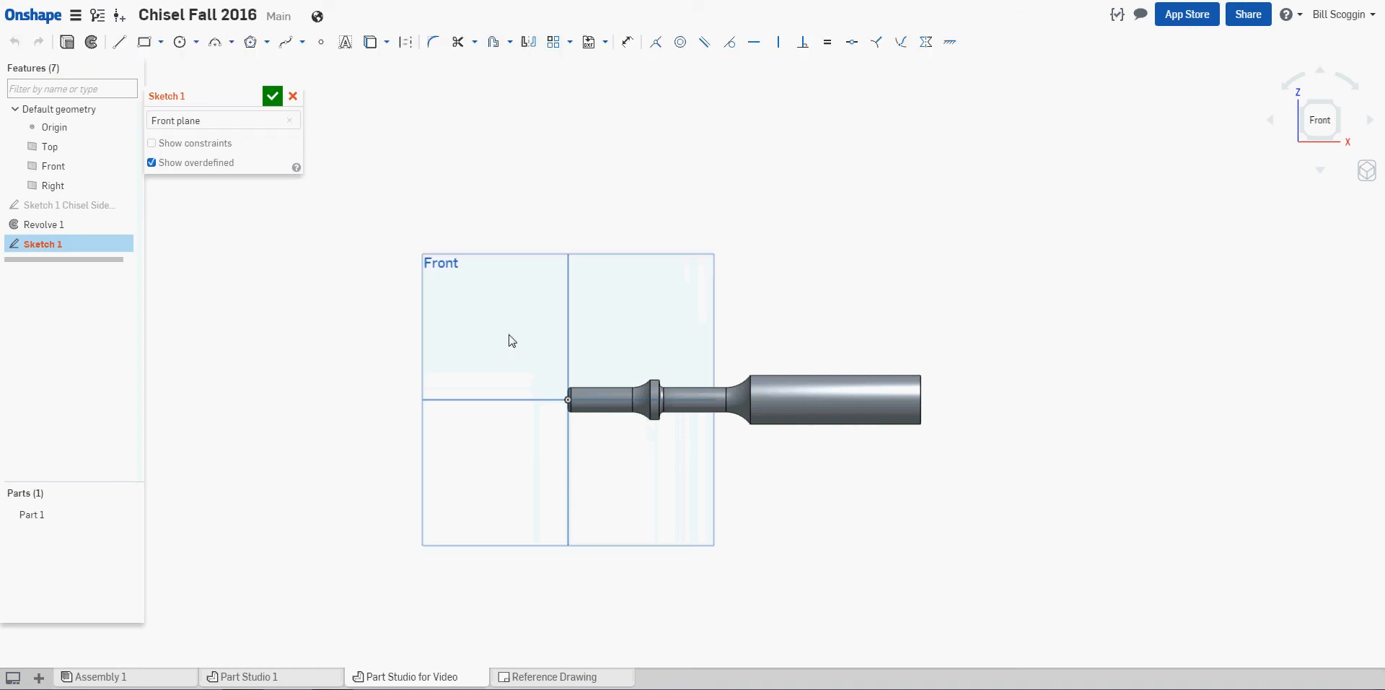
left_click(120, 43)
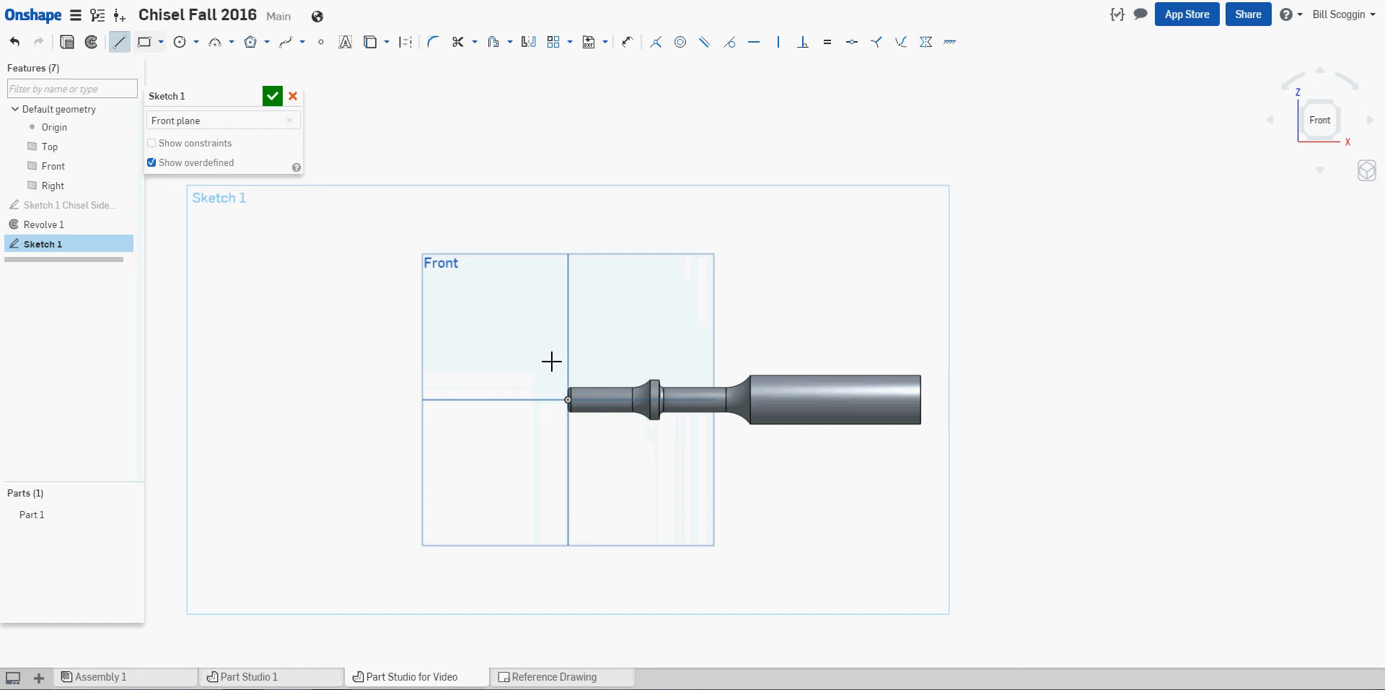
left_click(405, 45)
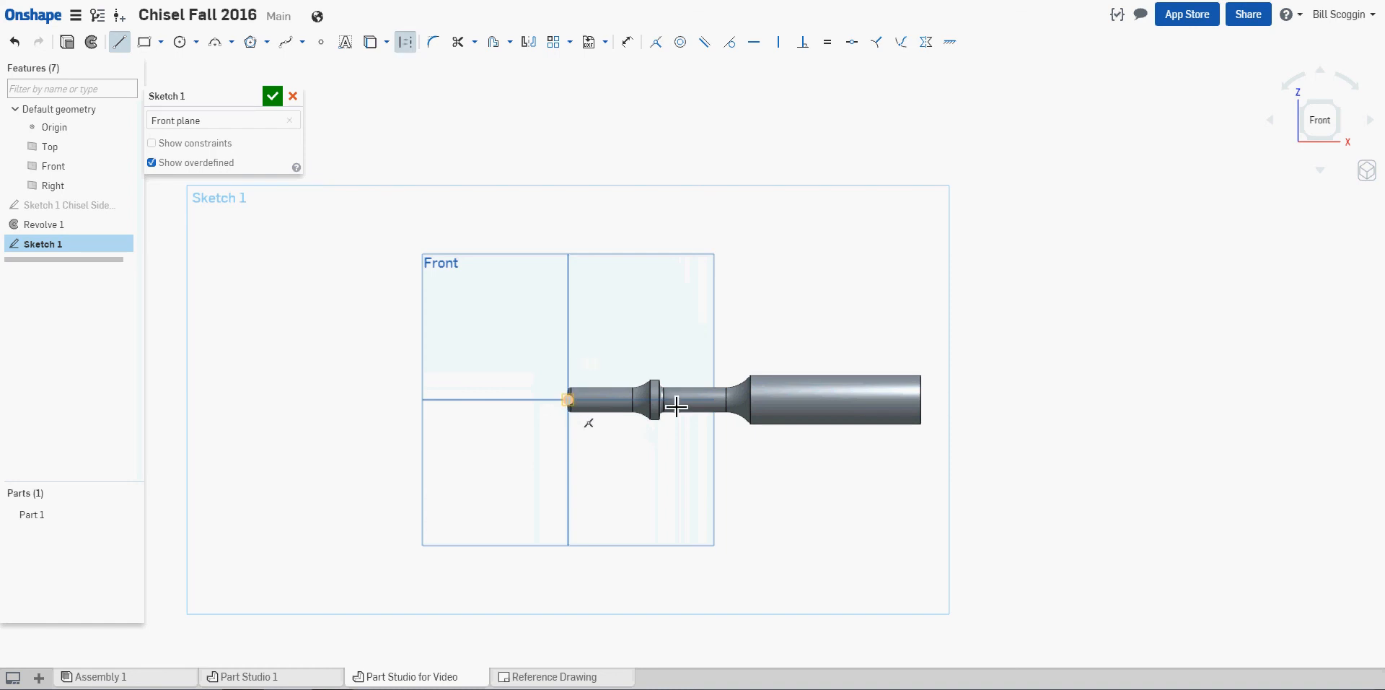
left_click(568, 400)
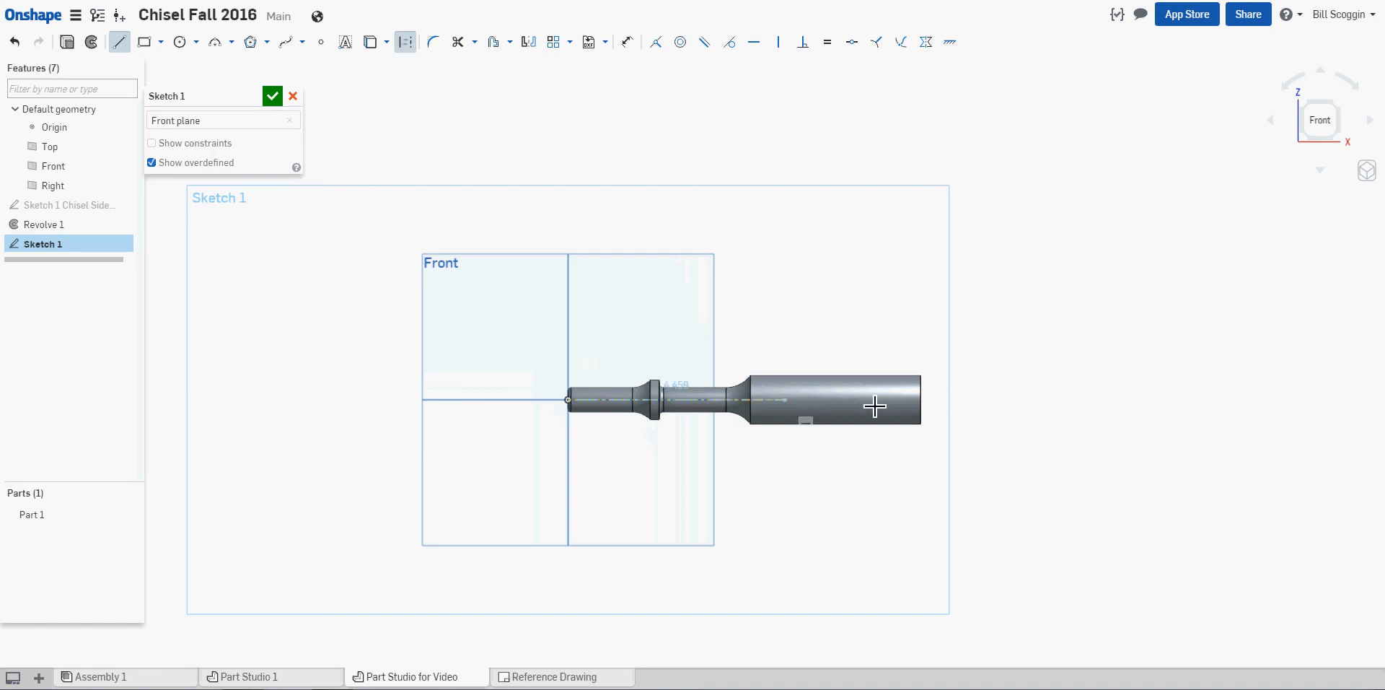
left_click(975, 408)
key("Escape")
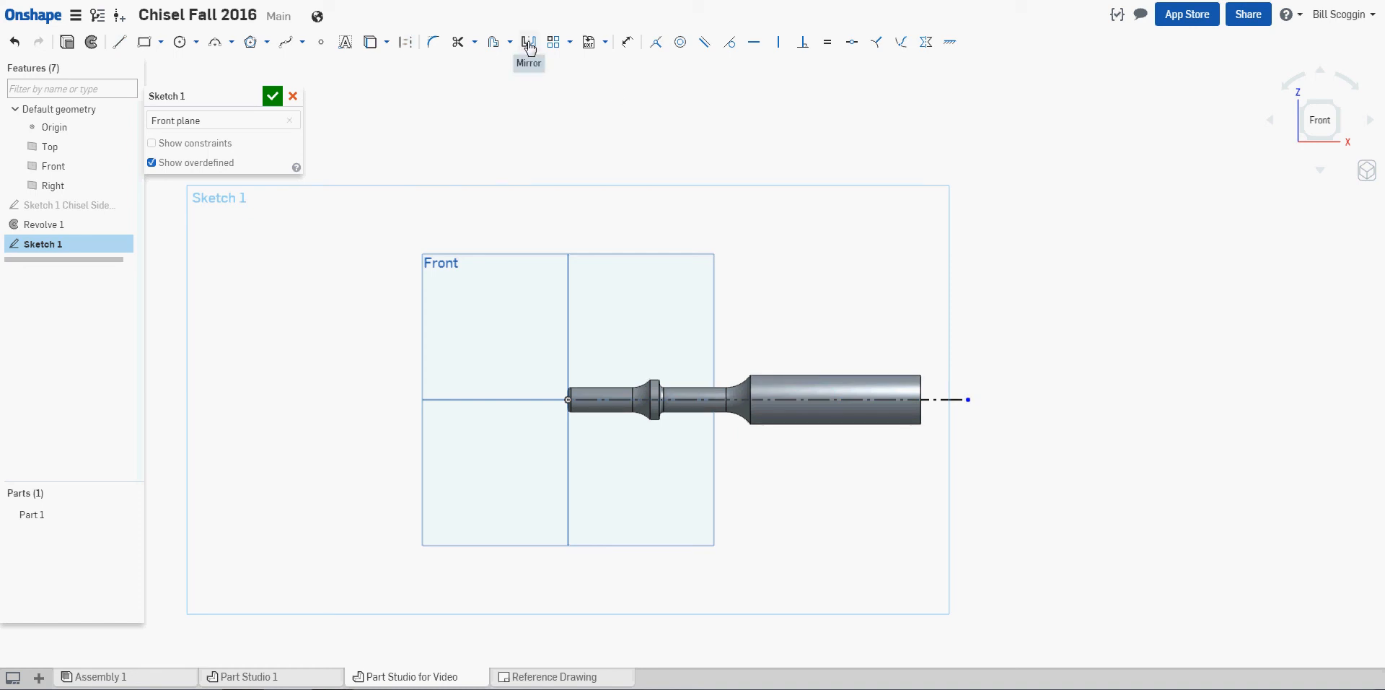
- Dimension the horizontal construction line's length to 7.25 in, with the label below the body
left_click(627, 42)
left_click(945, 406)
left_click(955, 487)
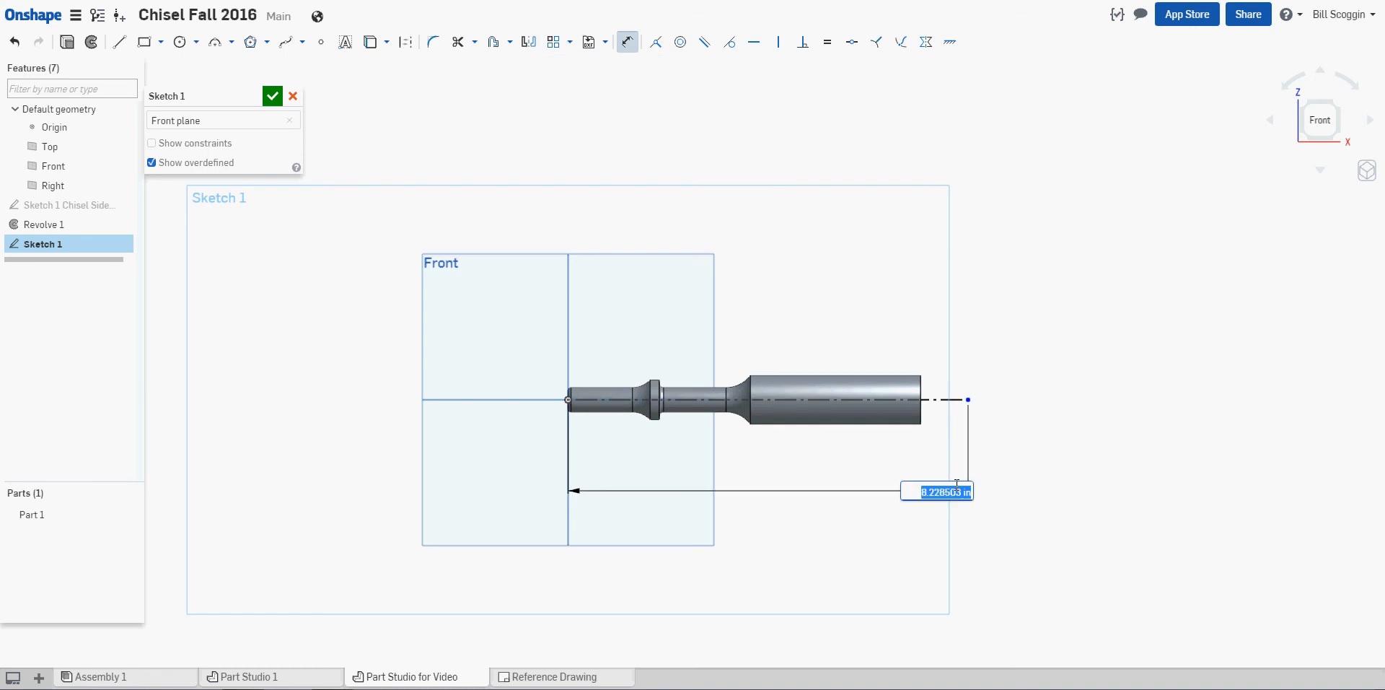
type("7.25")
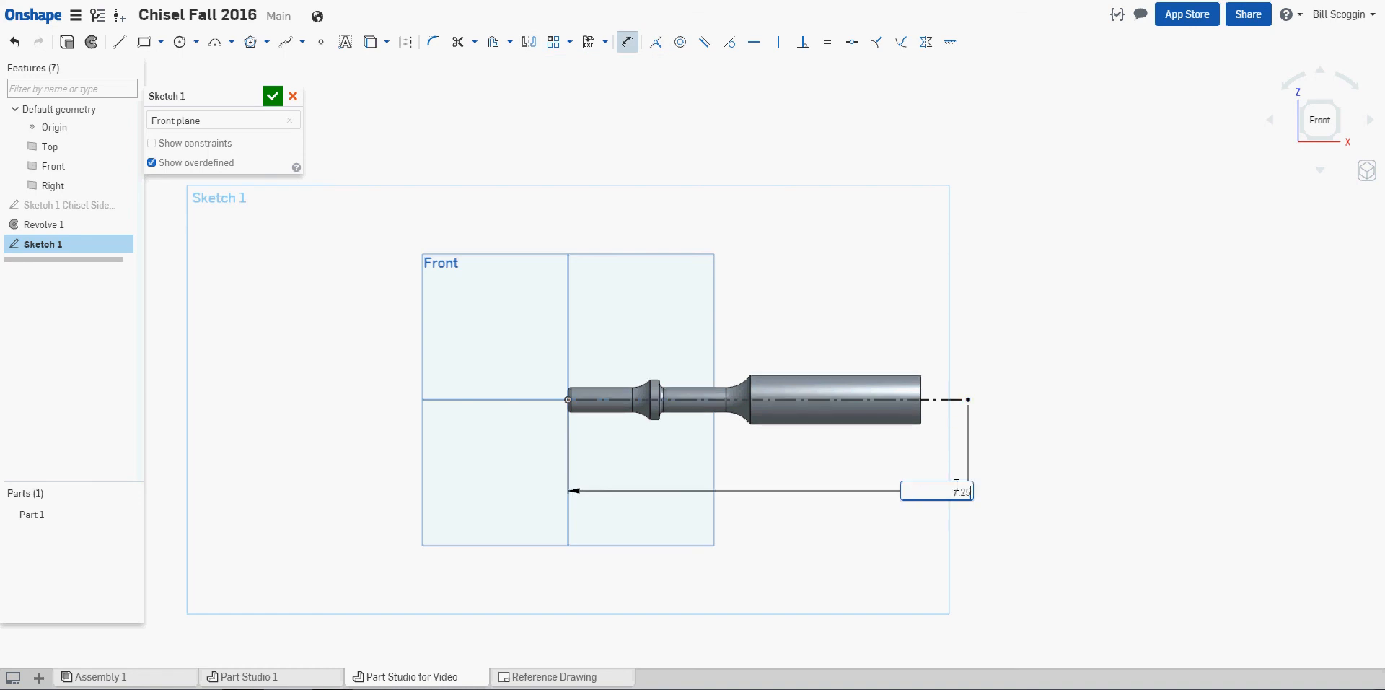
key("Return")
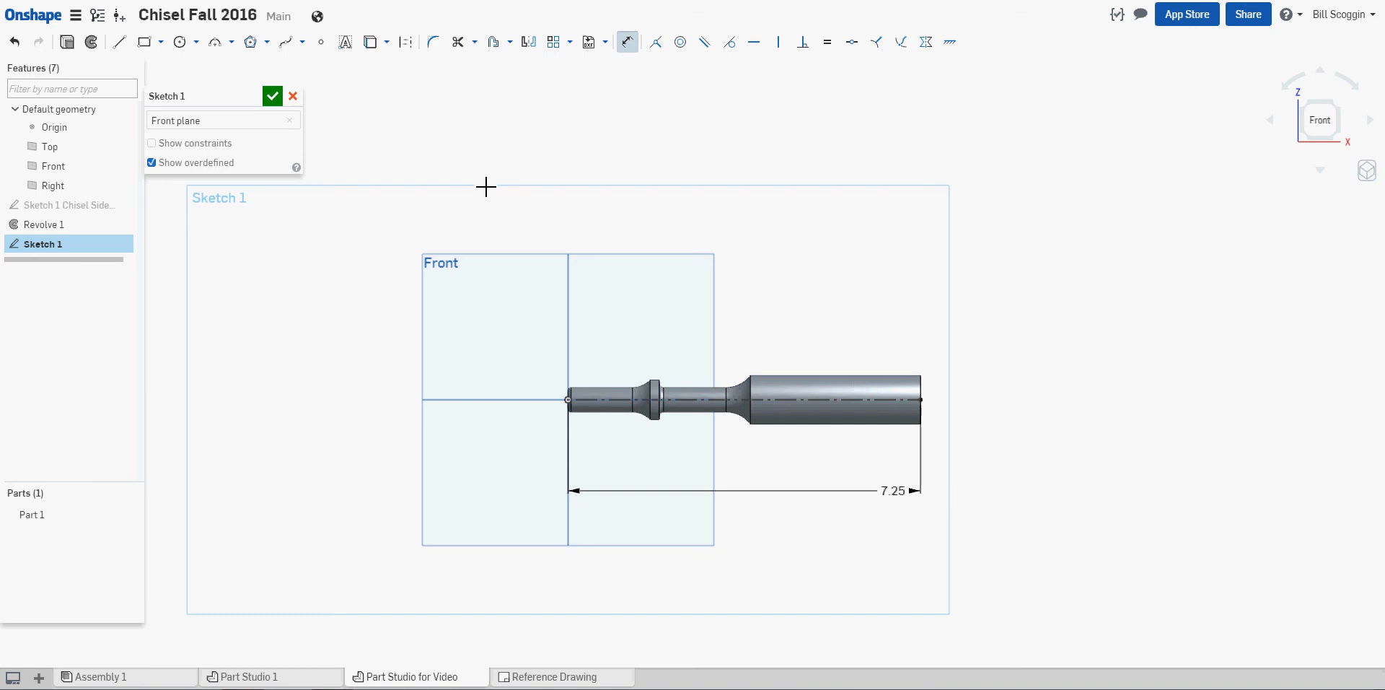
- Draw a vertical line about 1.02 in long upward from the centerline's far end and convert it to construction
scroll(968, 461, "up", 3)
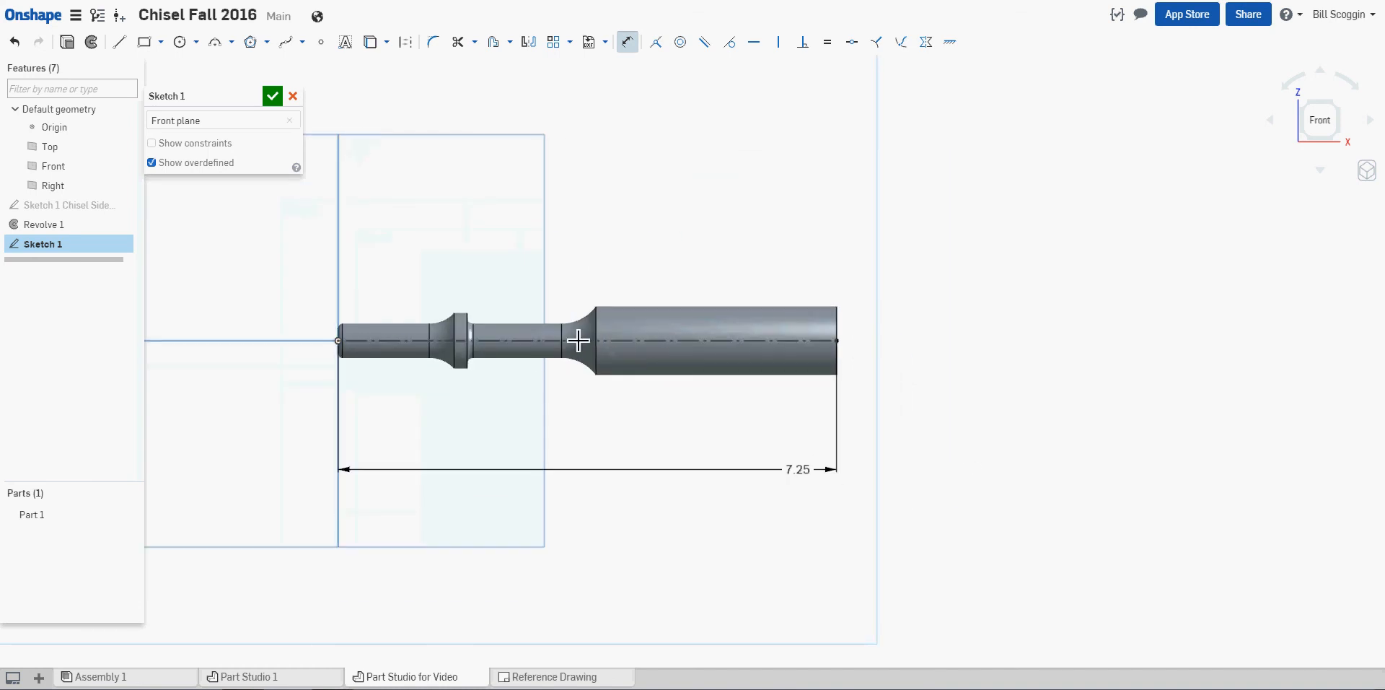
left_click(119, 41)
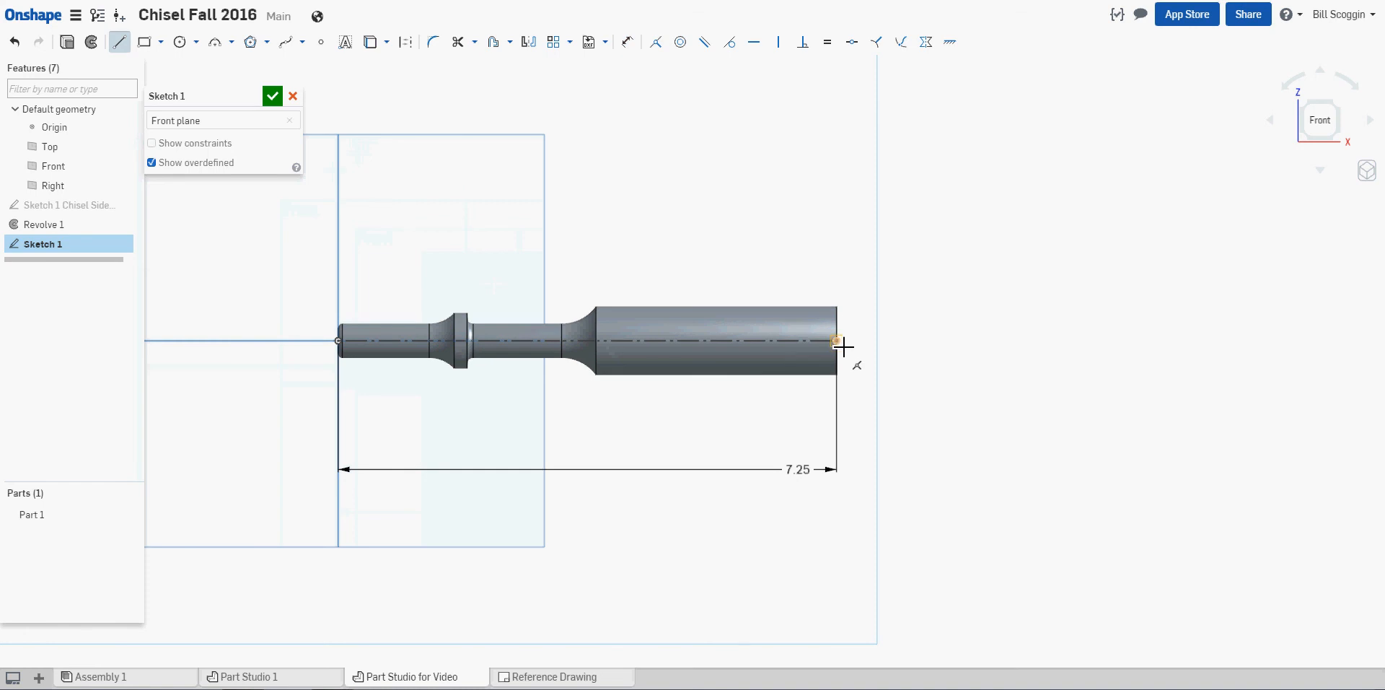
left_click(839, 272)
key("Escape")
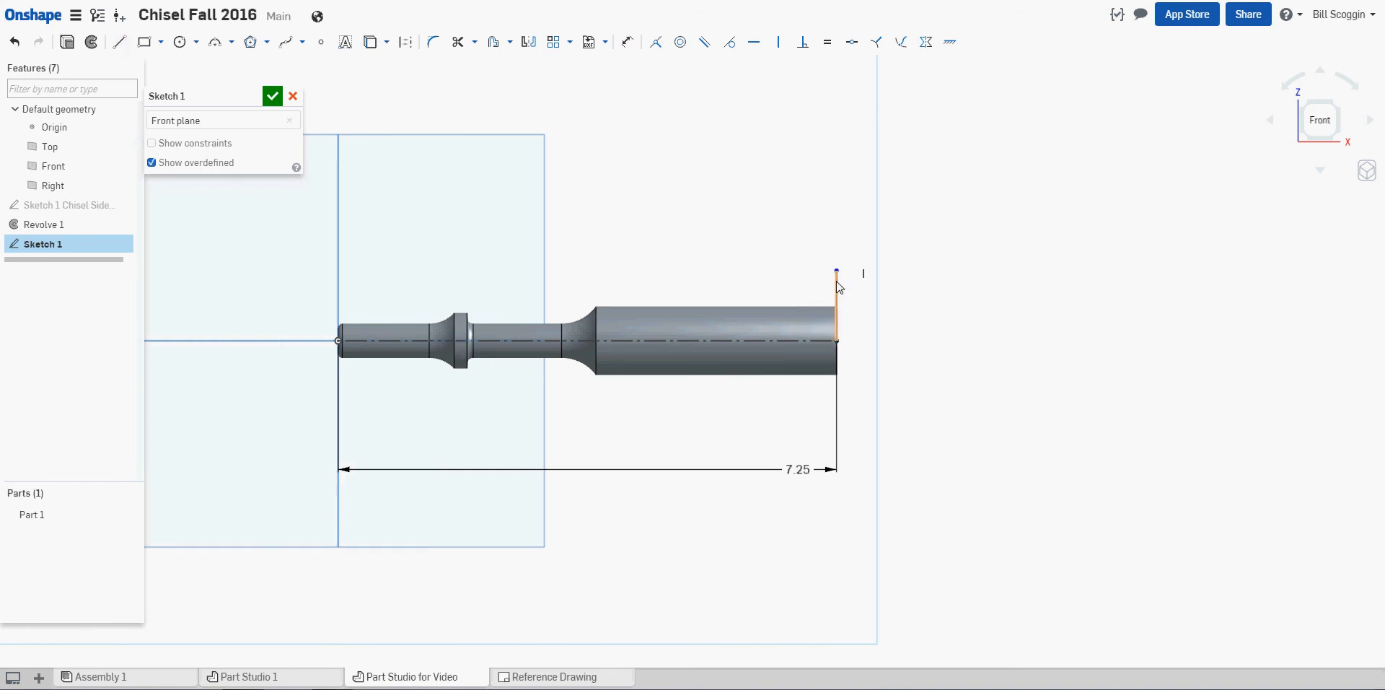
left_click(836, 283)
right_click(837, 288)
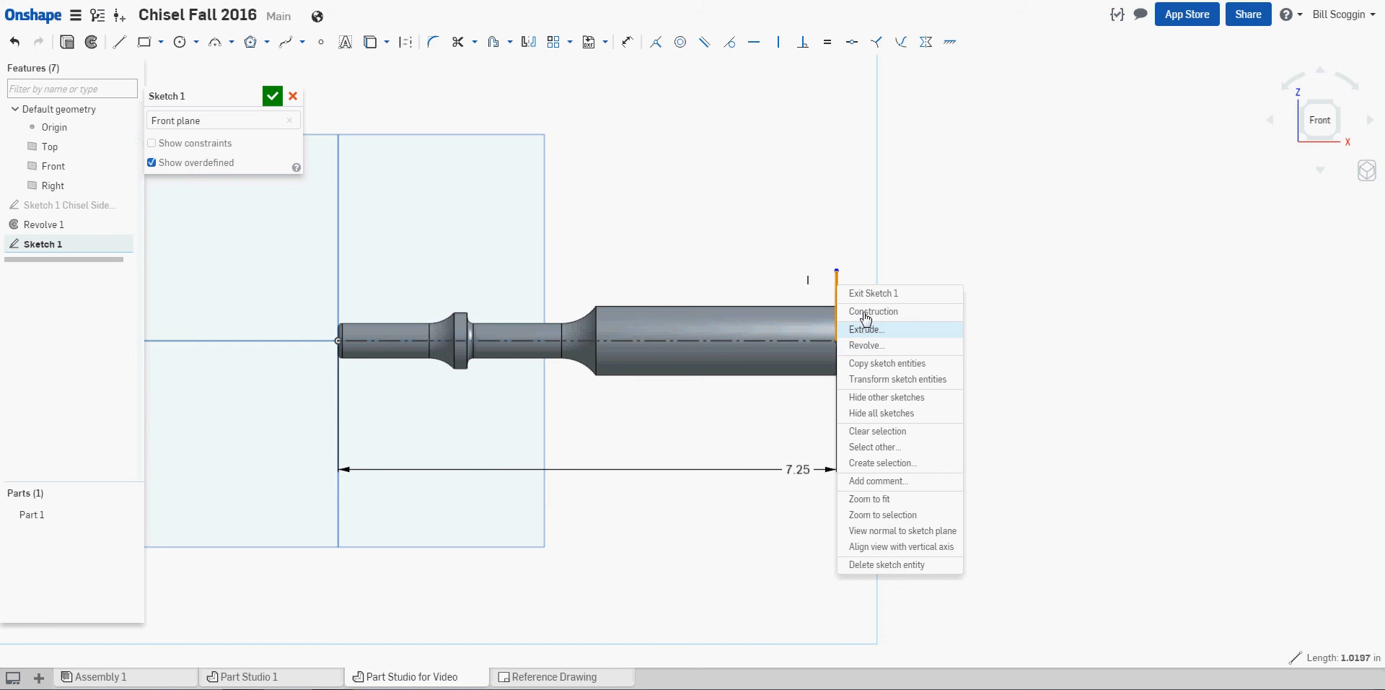
left_click(865, 312)
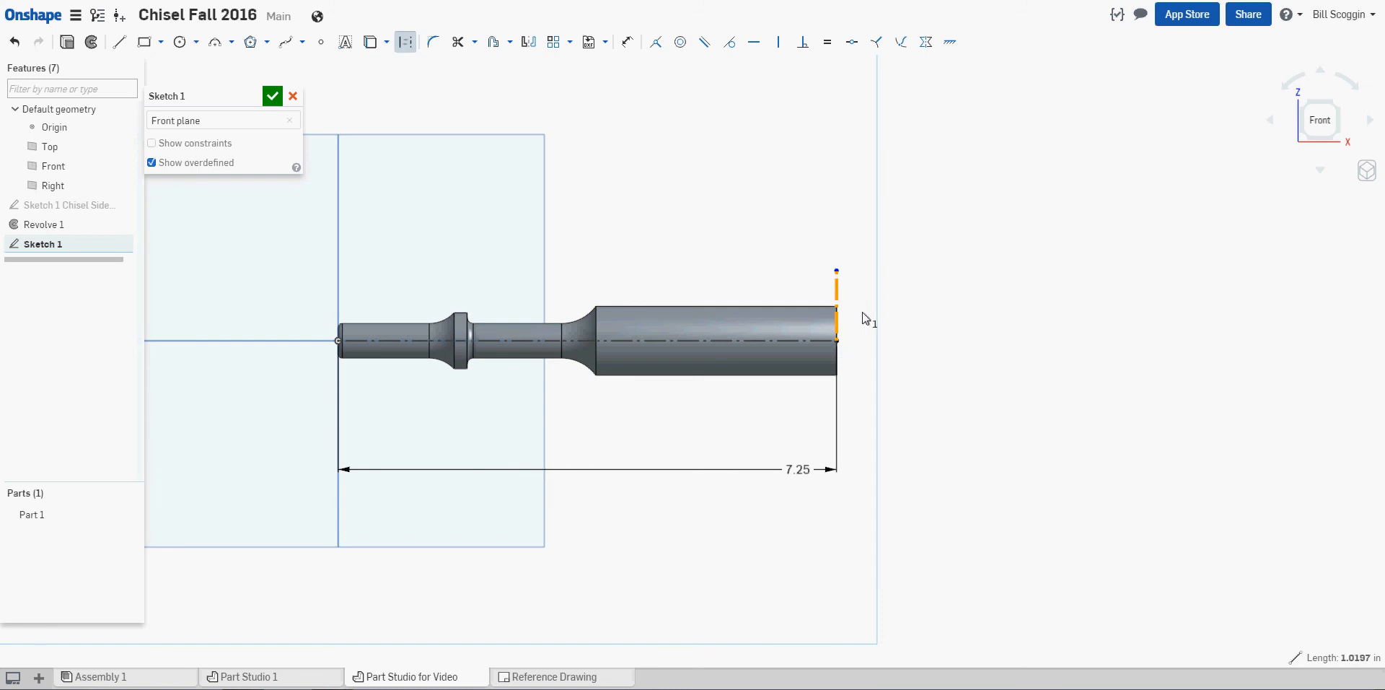
- Offset the vertical construction line at the blade's end 4 in toward the shank
left_click(494, 45)
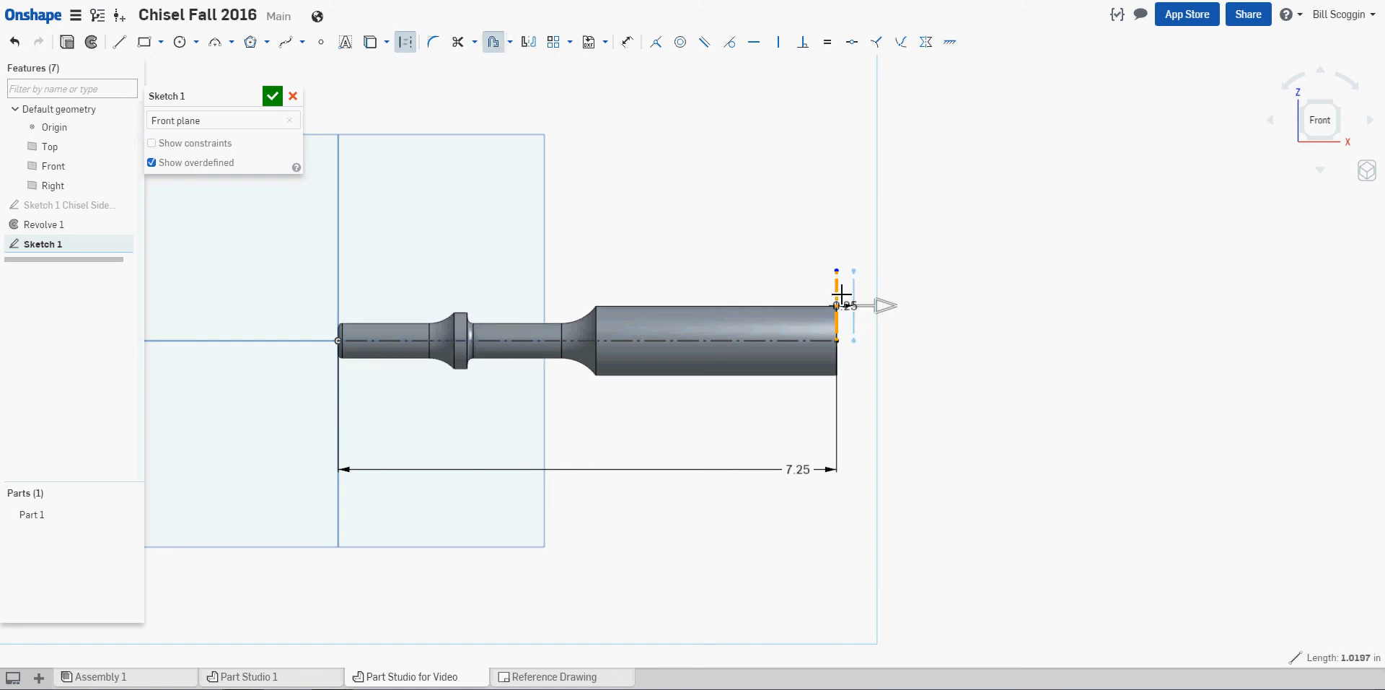
left_click(887, 307)
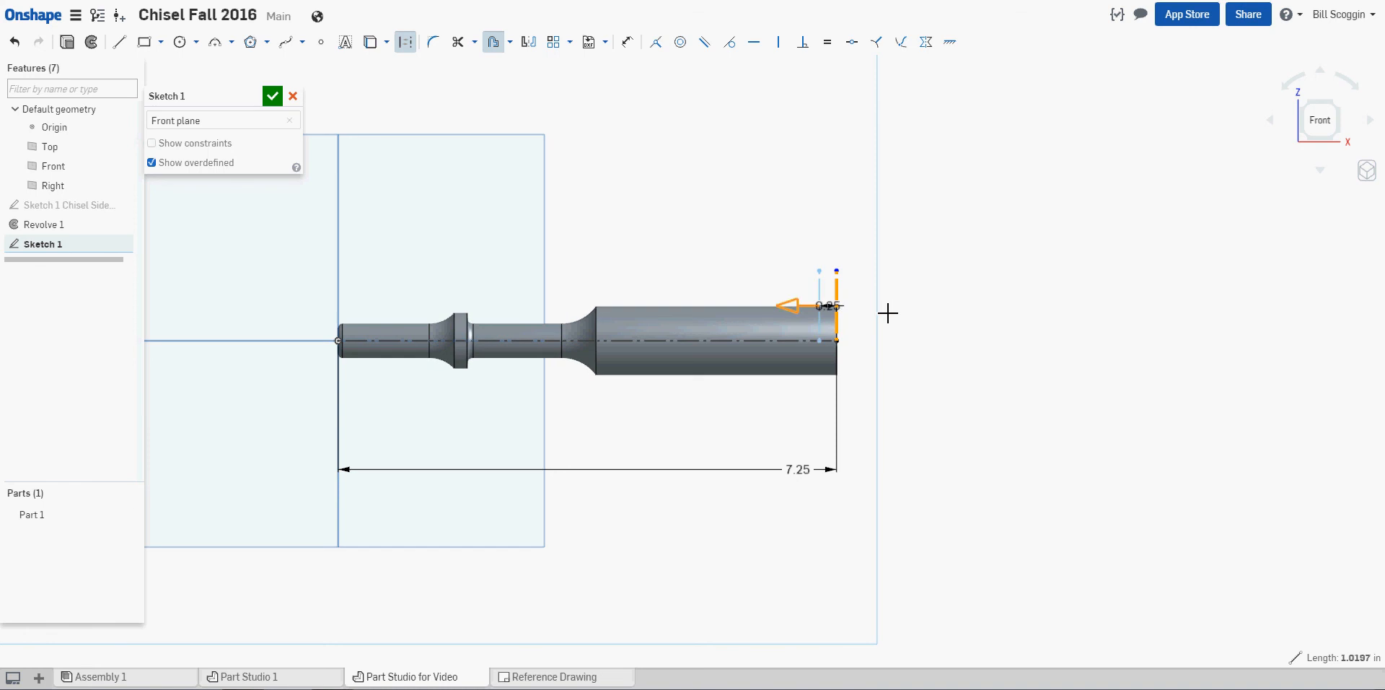
type("4")
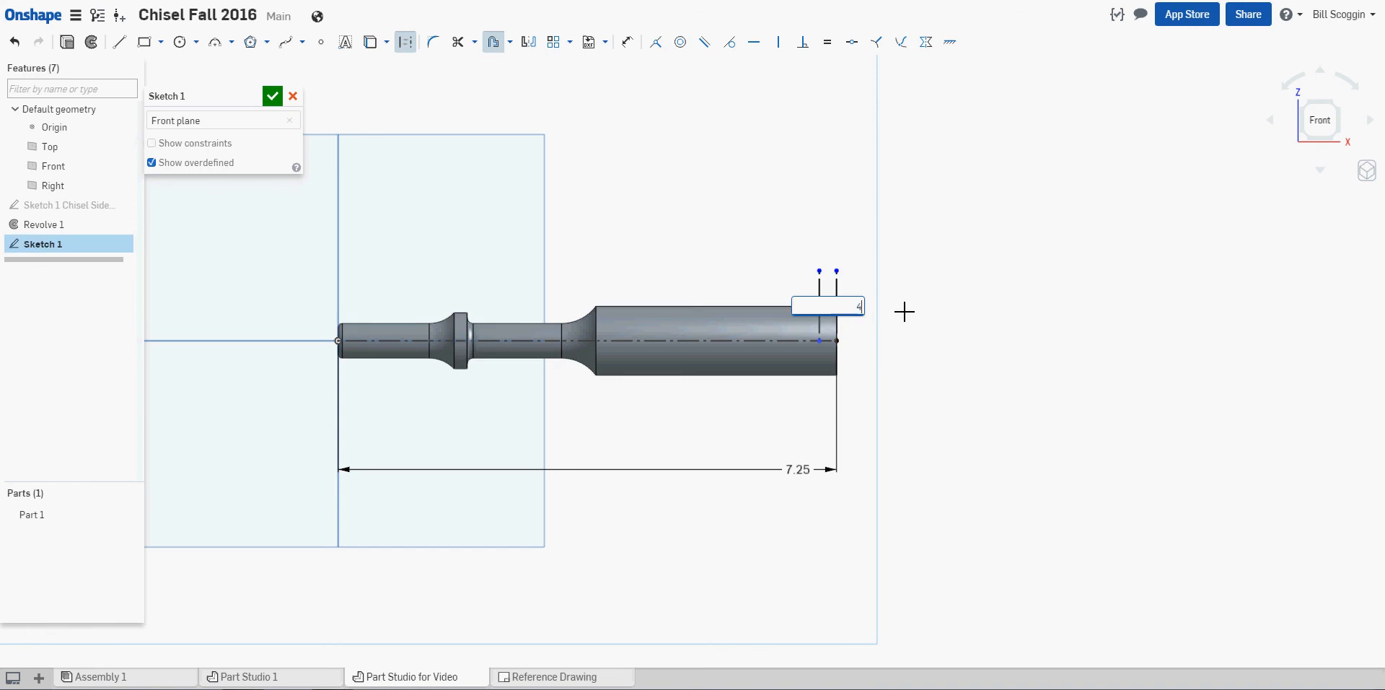
key("Return")
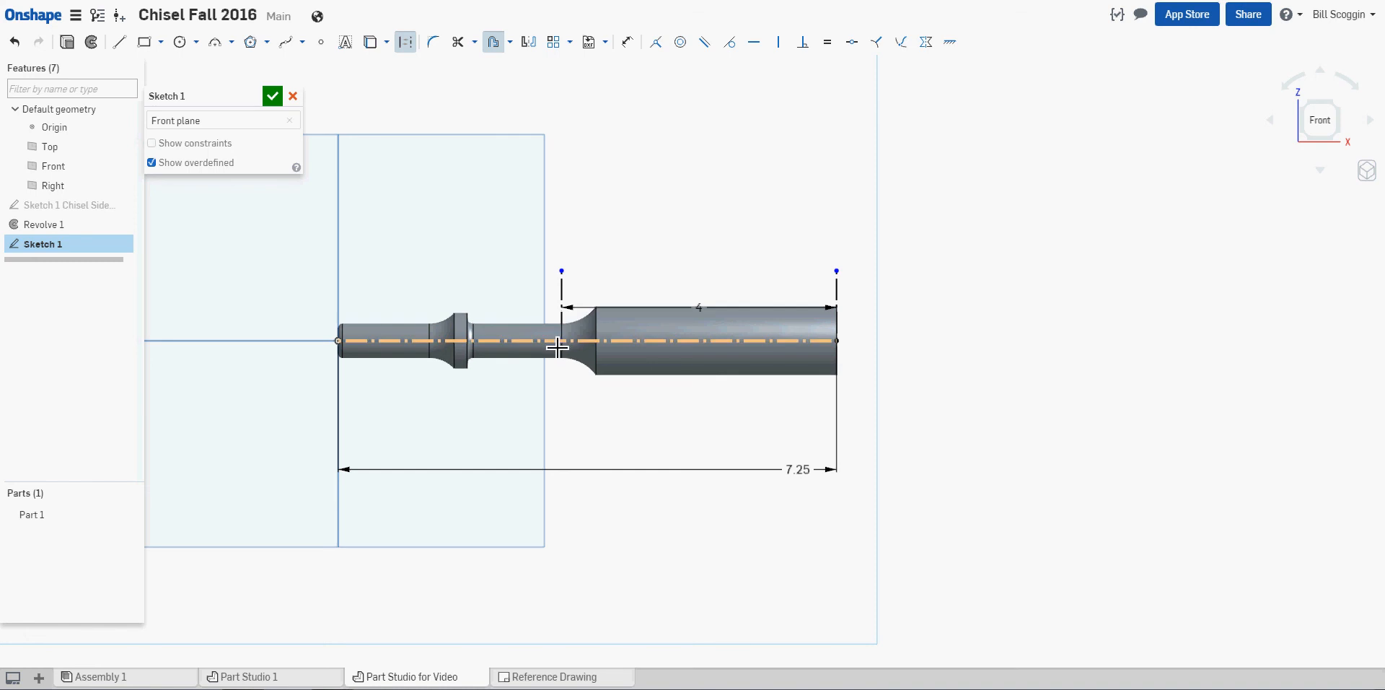
- Offset the horizontal centerline upward by 0.25 in
scroll(568, 330, "up", 5)
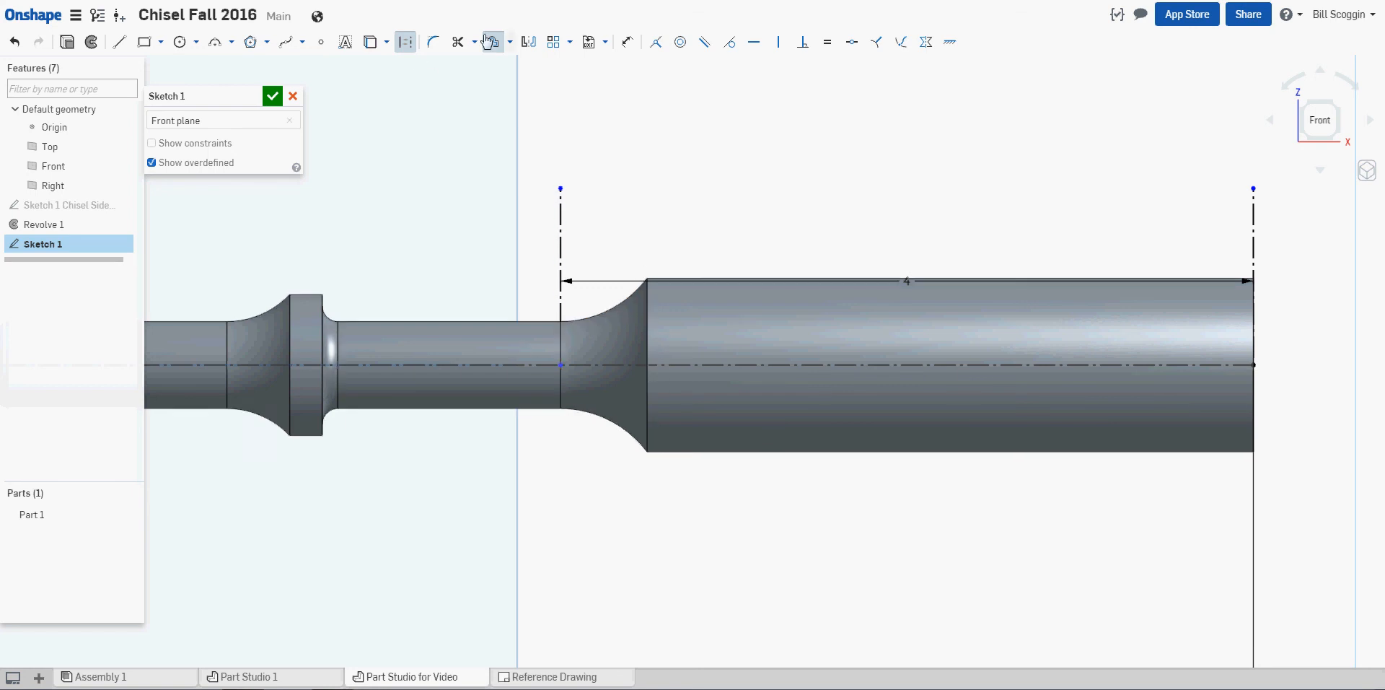
left_click(543, 363)
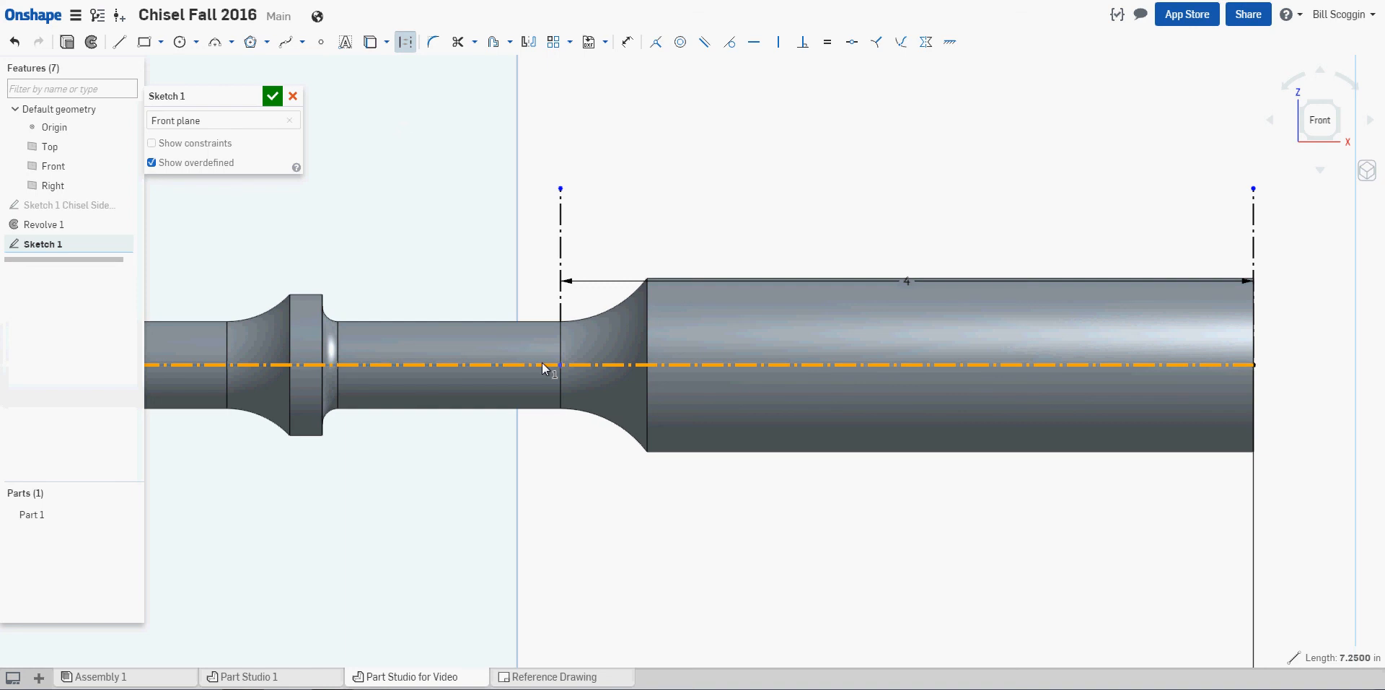
left_click(493, 43)
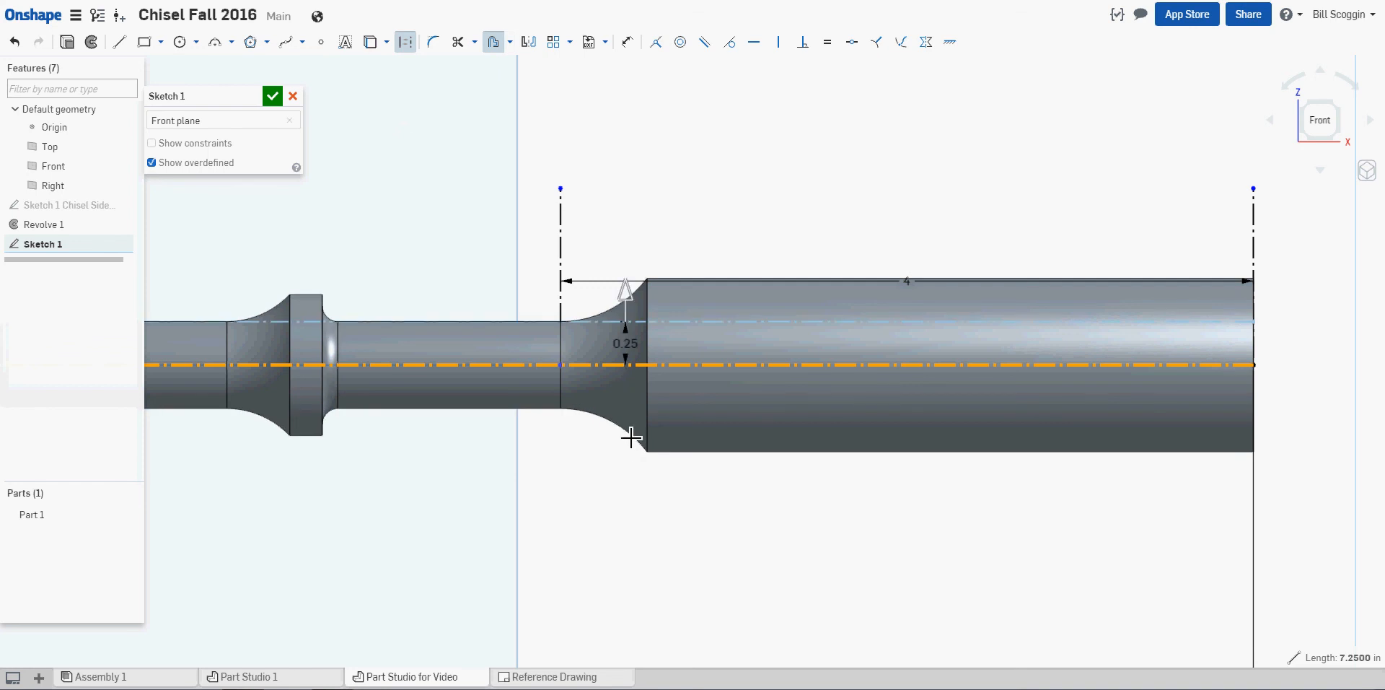
left_click(658, 432)
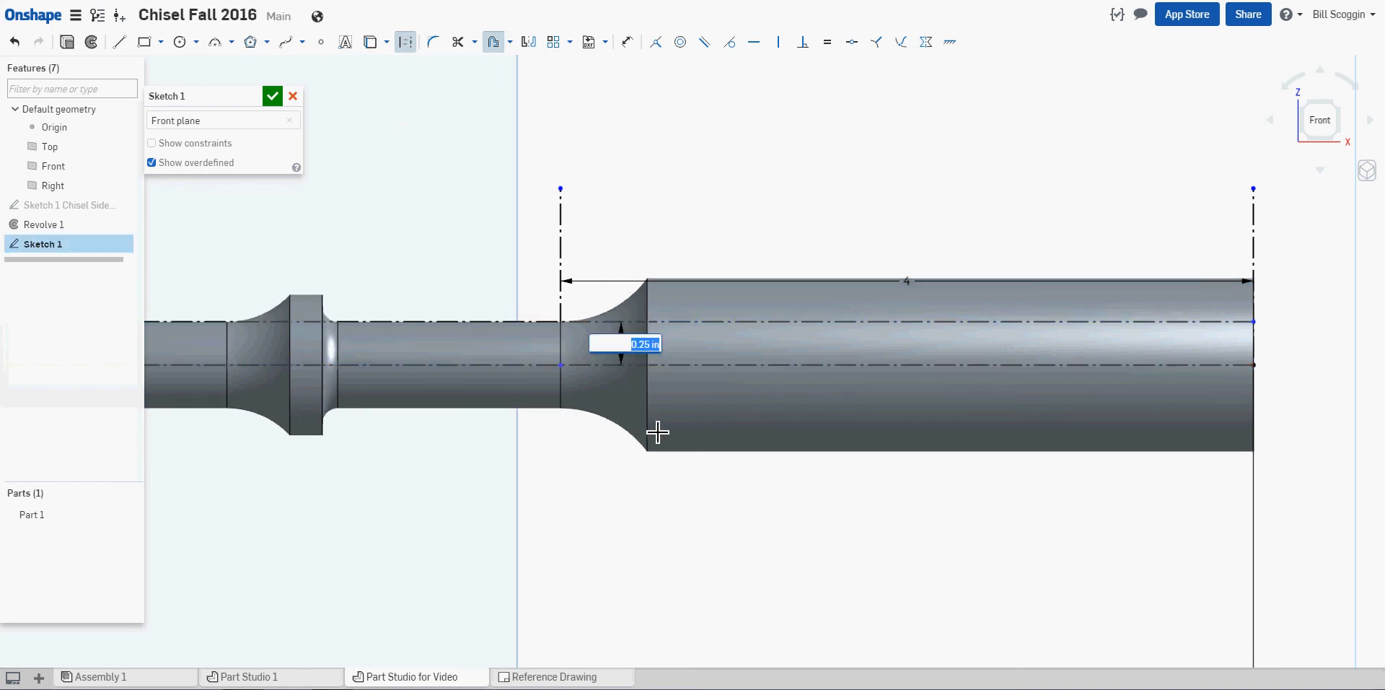
key("Return")
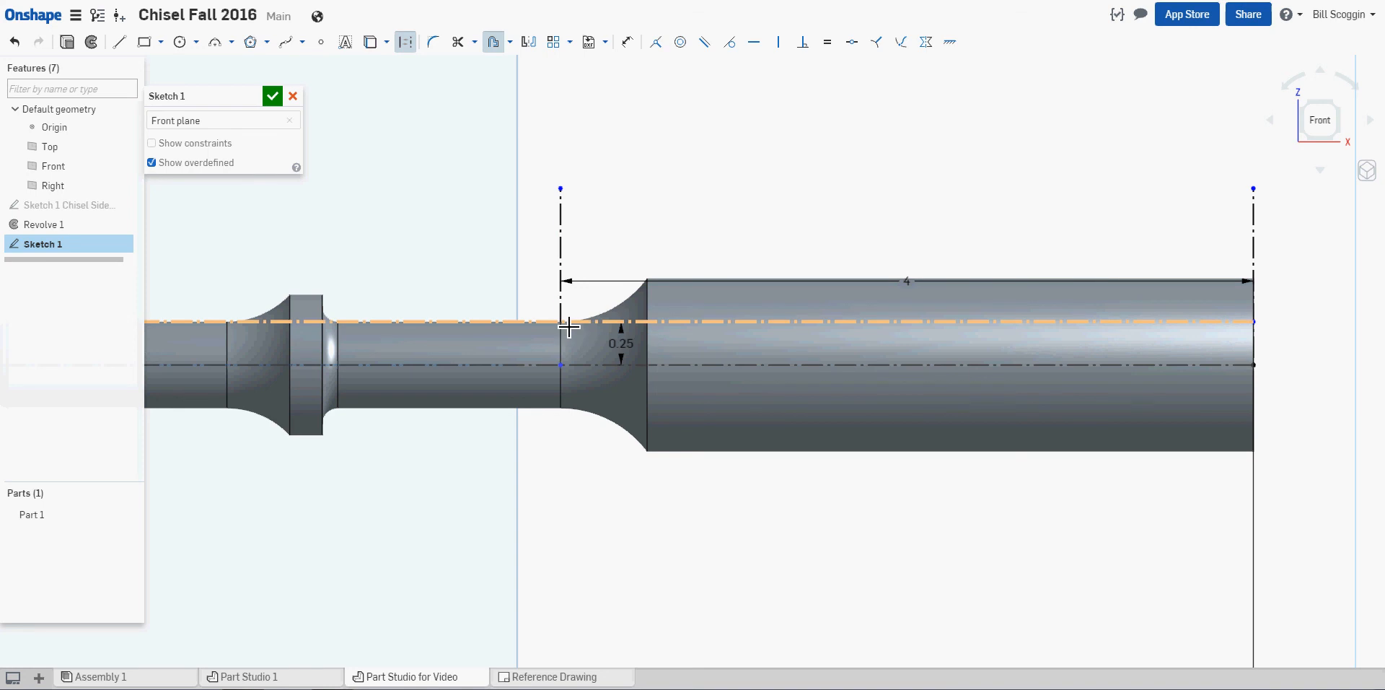
- Place a sketch point where the 0.25 in offset line crosses the offset vertical line at the shank's end
scroll(568, 327, "up", 6)
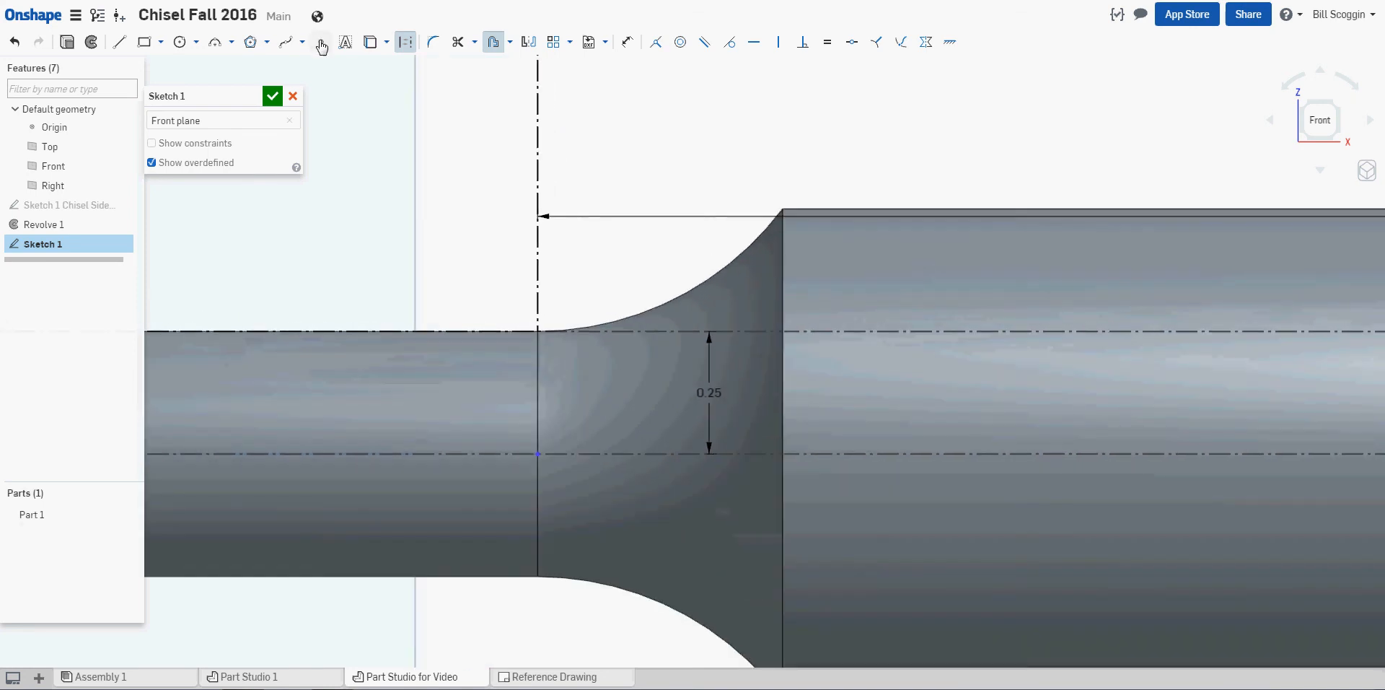
left_click(322, 42)
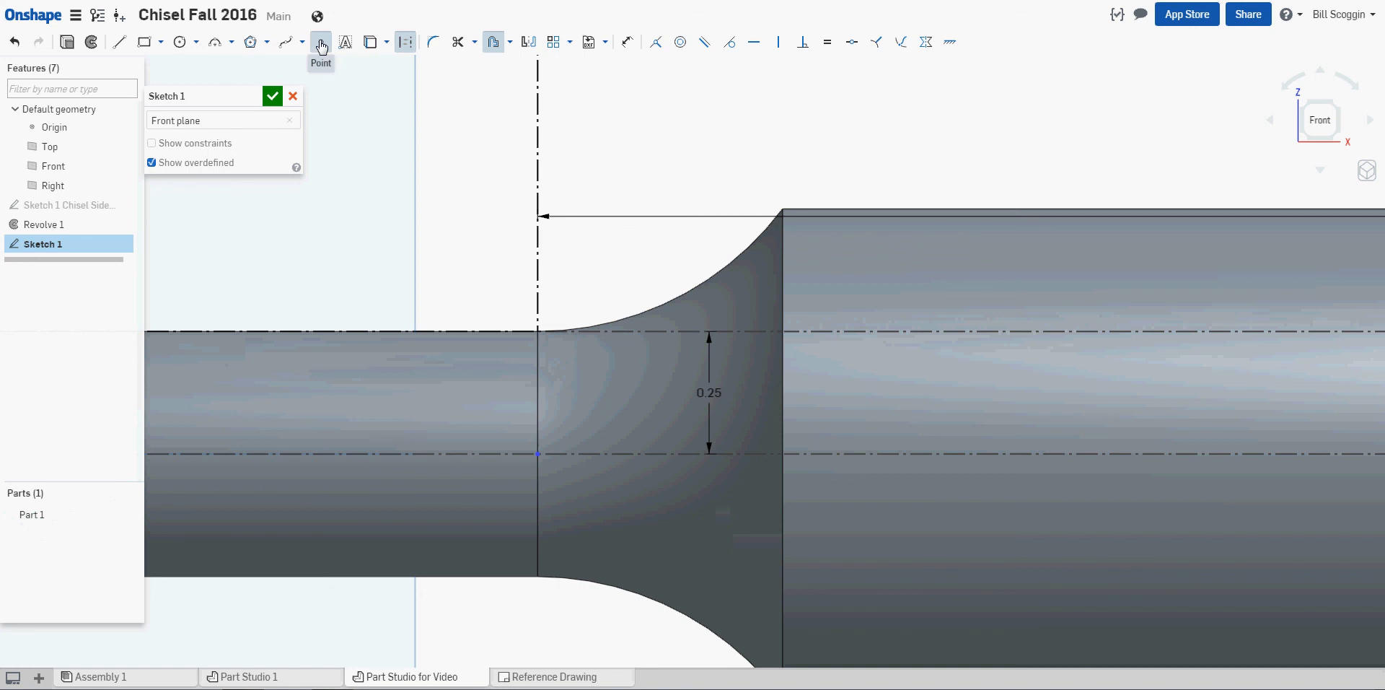
left_click(542, 337)
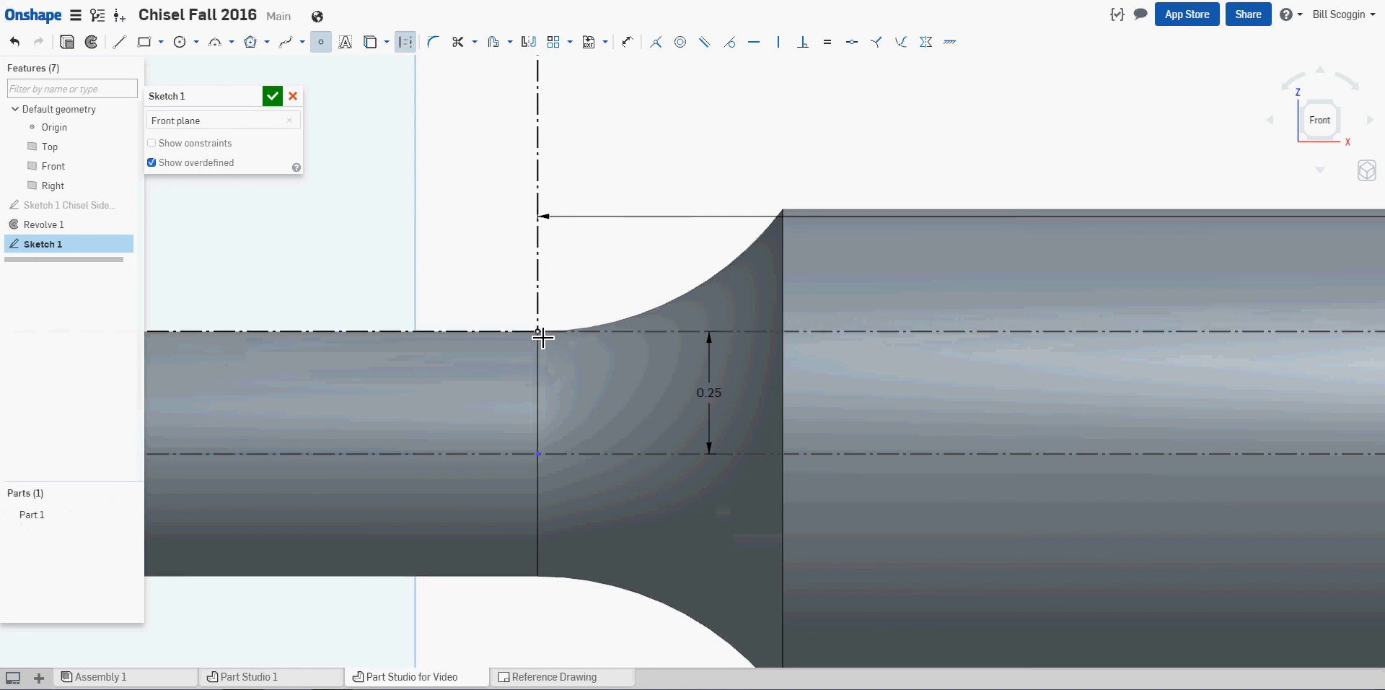
- Offset the horizontal centerline upward by 0.063 in
scroll(906, 393, "down", 5)
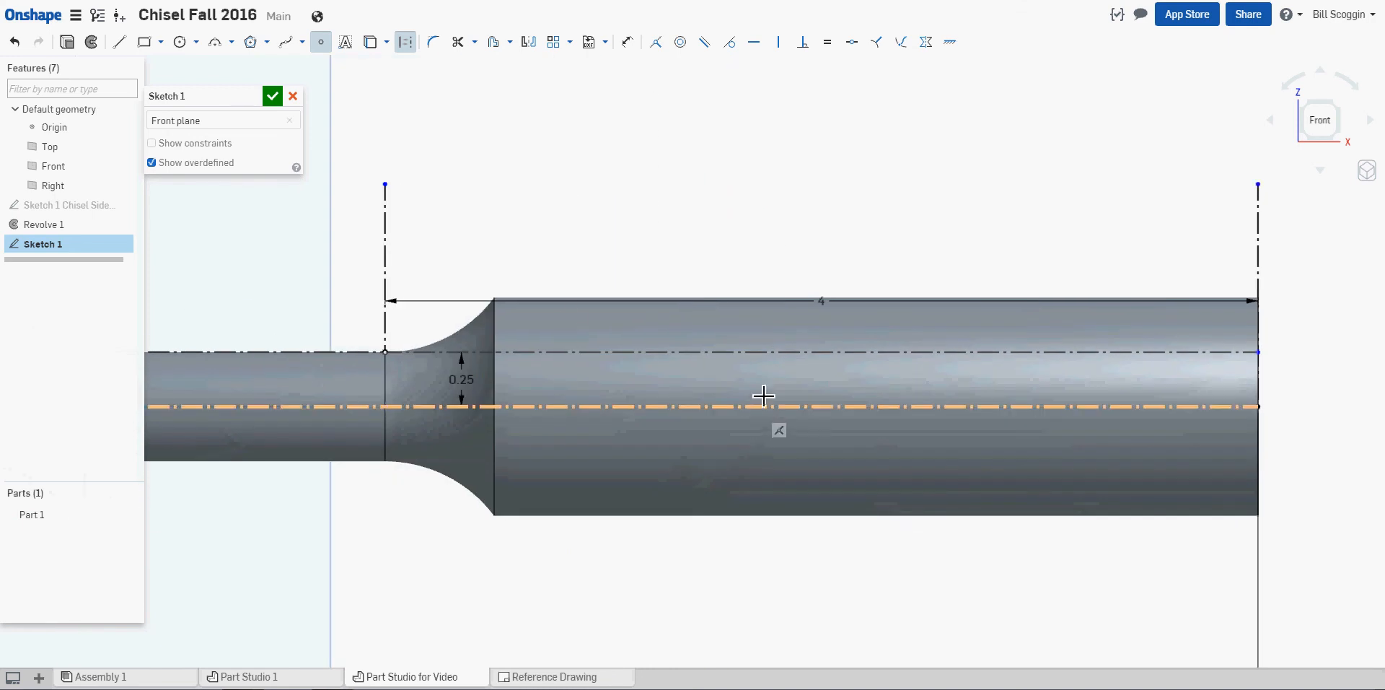
left_click(494, 45)
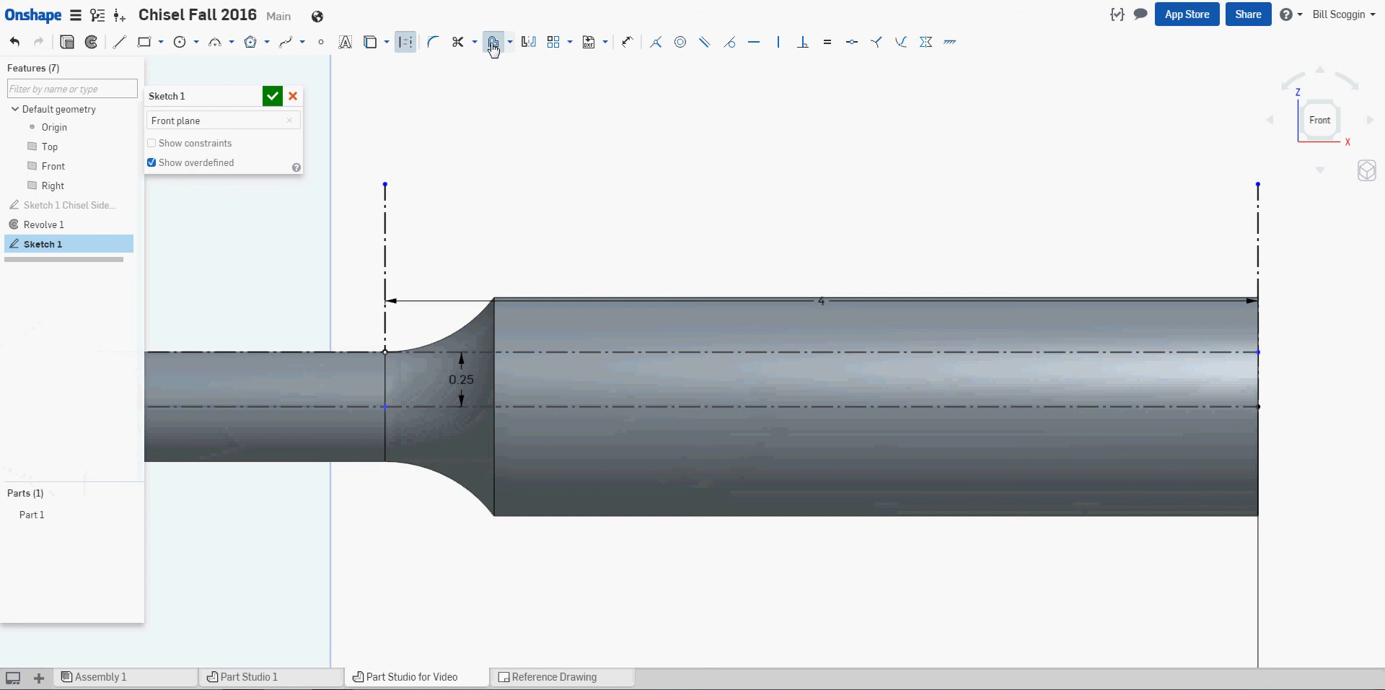
left_click(669, 407)
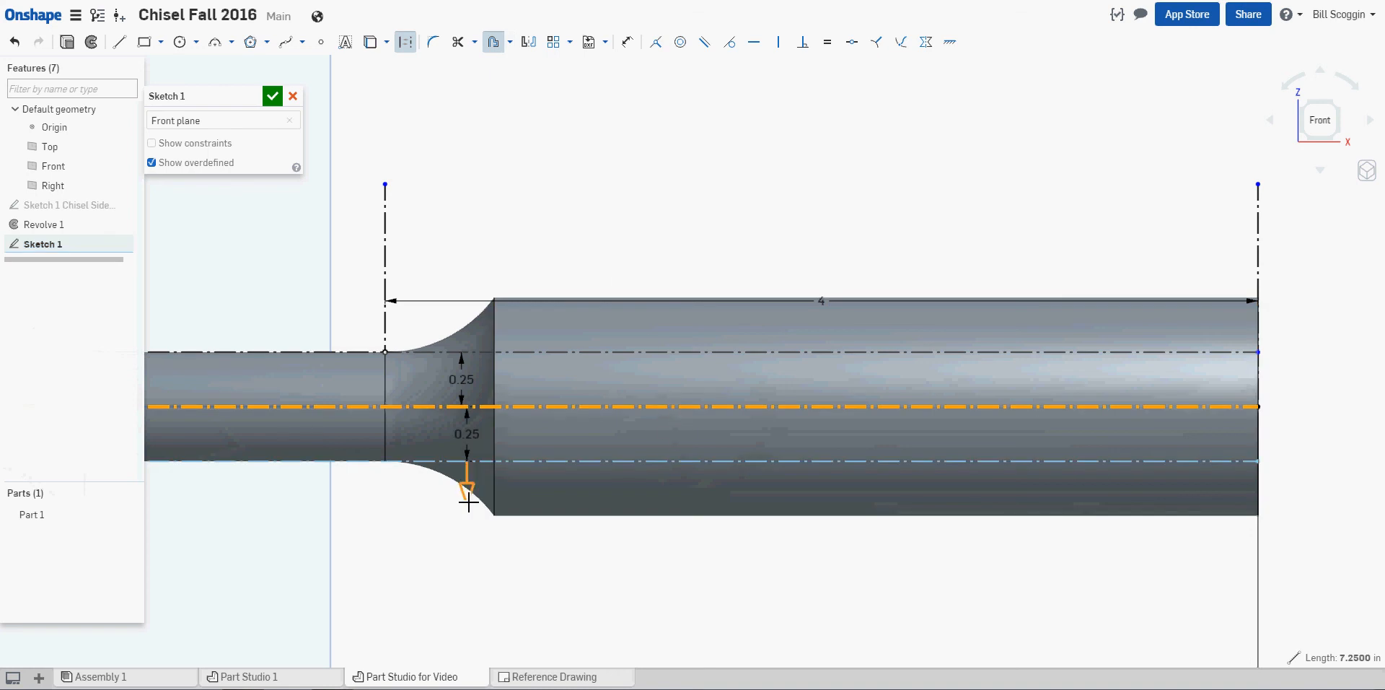
left_click(518, 478)
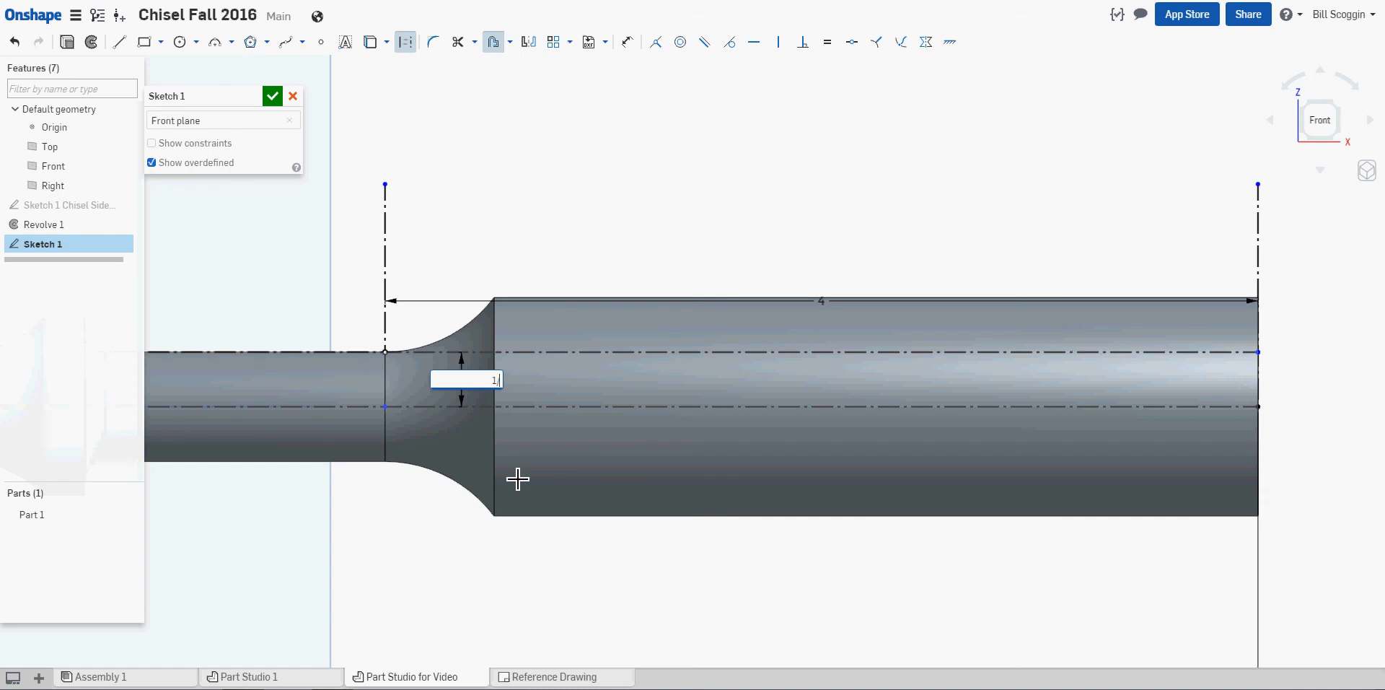
key("Return")
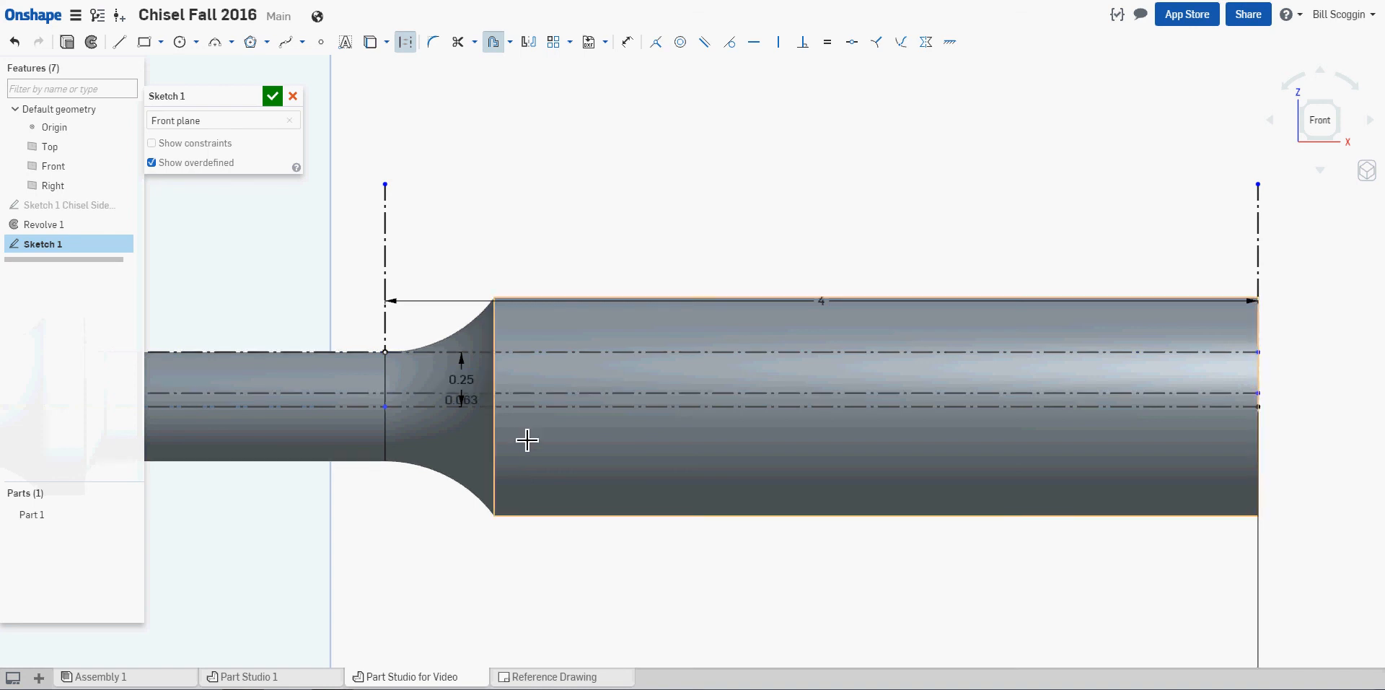
- Reposition the 0.063 and 0.25 dimension labels beside the neck so they no longer overlap
key("Escape")
left_click_drag(456, 421, 571, 560)
left_click_drag(481, 524, 433, 428)
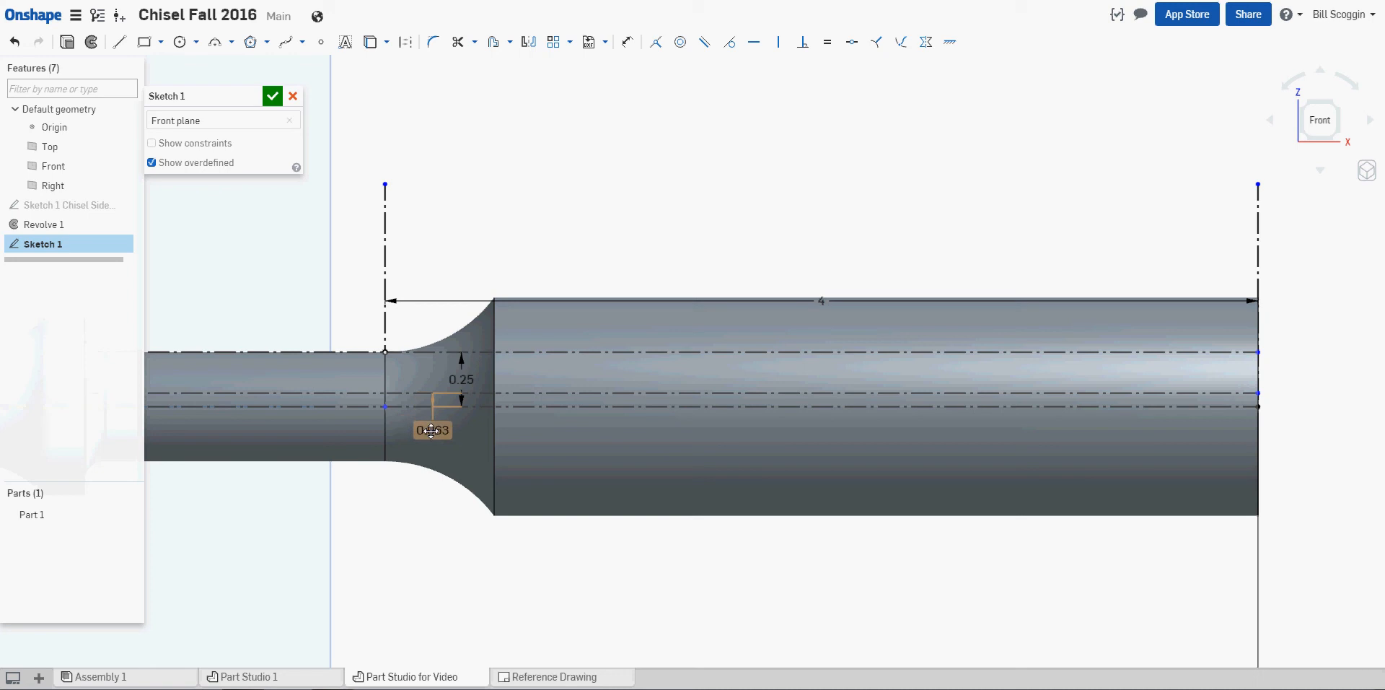
left_click_drag(476, 373, 481, 373)
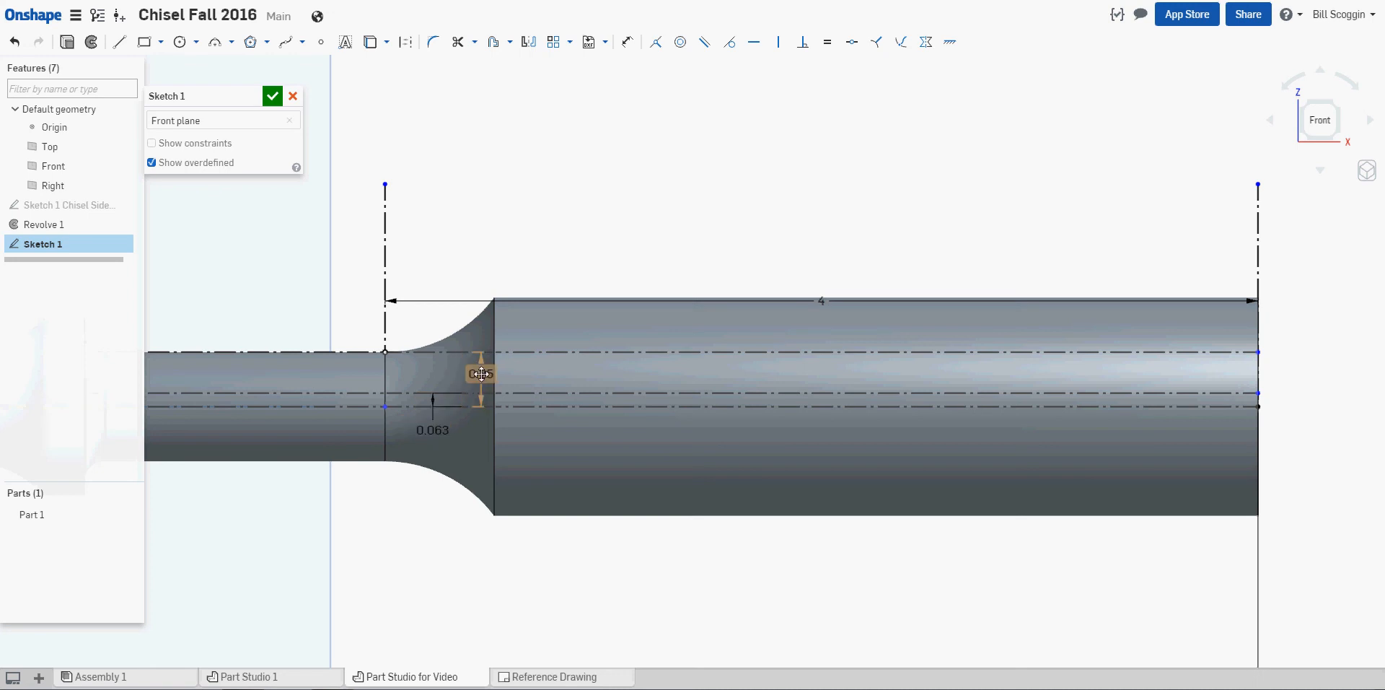
- Draw a center-point circle about 5.66 in in diameter above the blade section
scroll(802, 589, "up", 2)
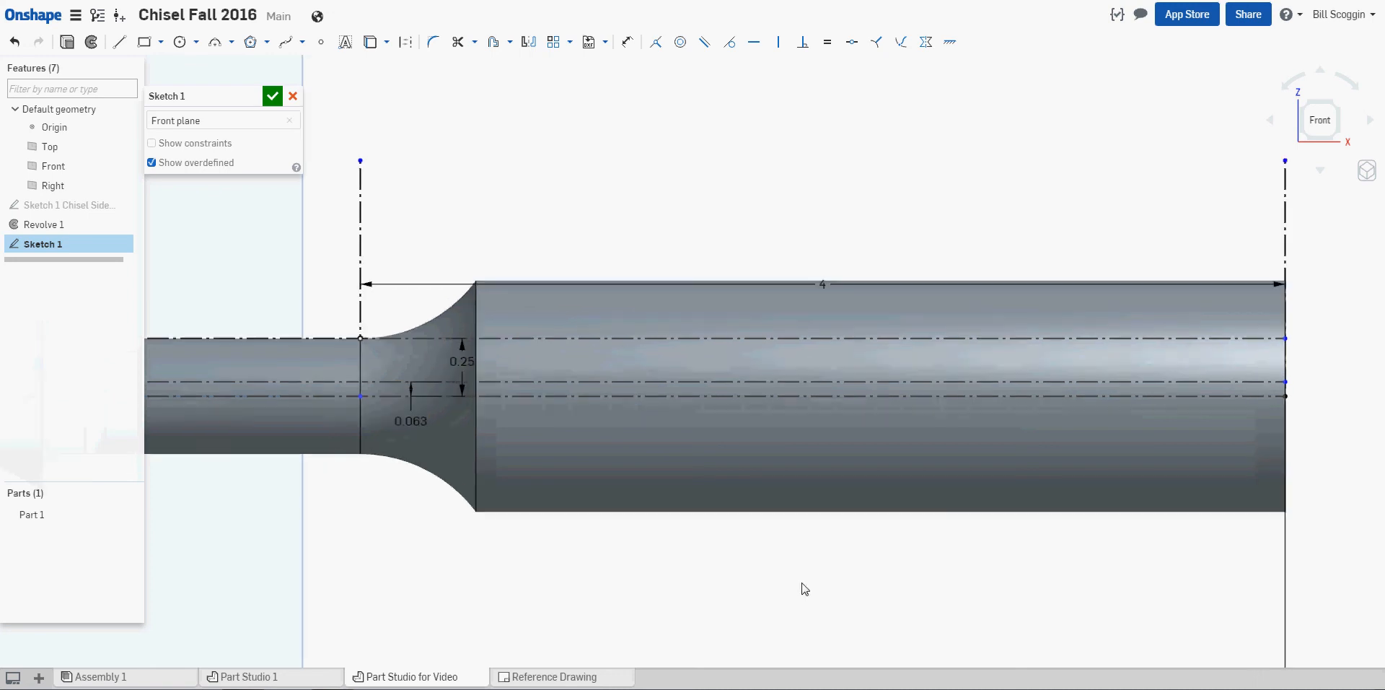
scroll(813, 599, "down", 3)
scroll(834, 606, "down", 3)
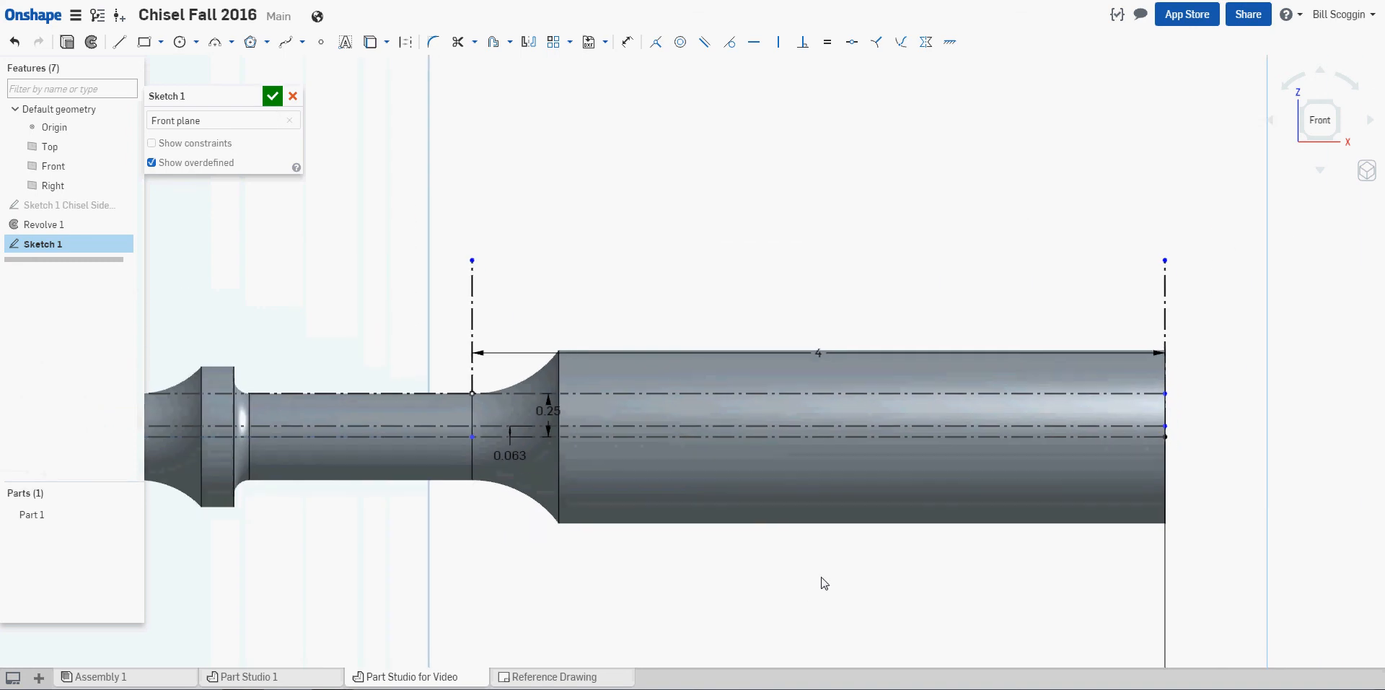
scroll(829, 606, "up", 1)
scroll(829, 606, "down", 3)
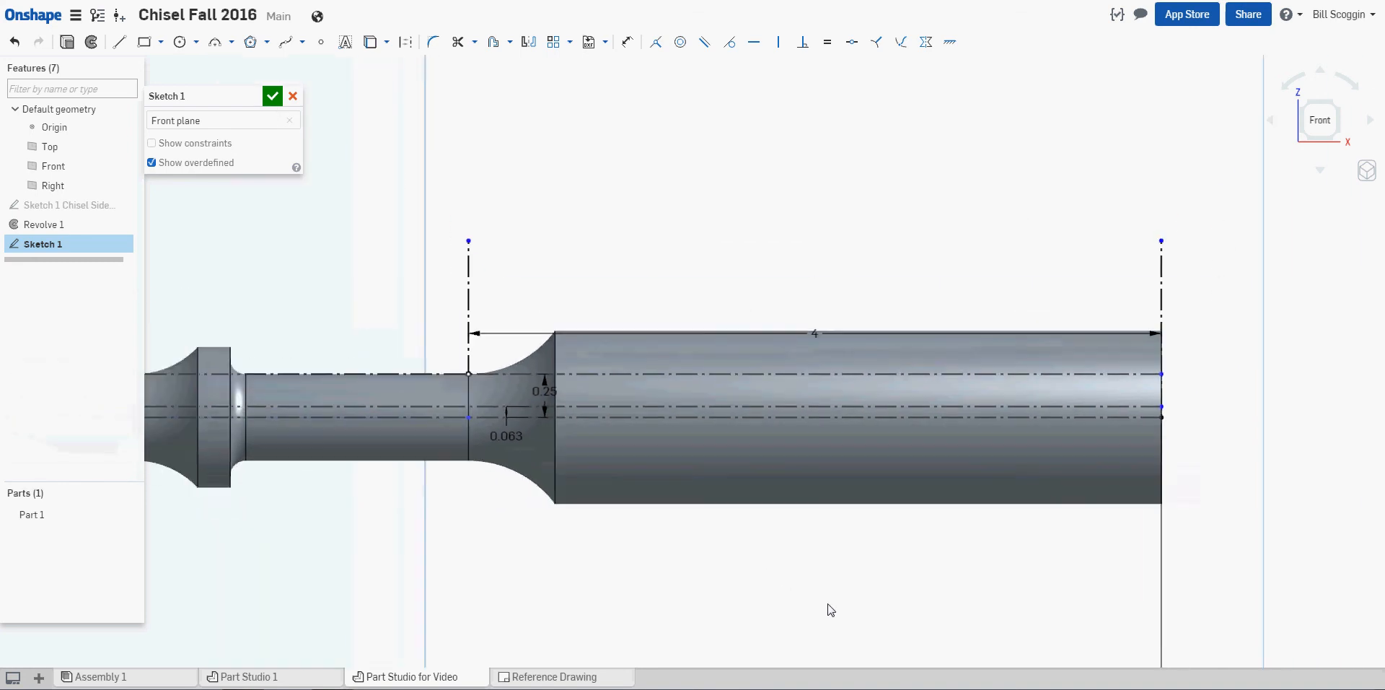
middle_click_drag(672, 251, 640, 357)
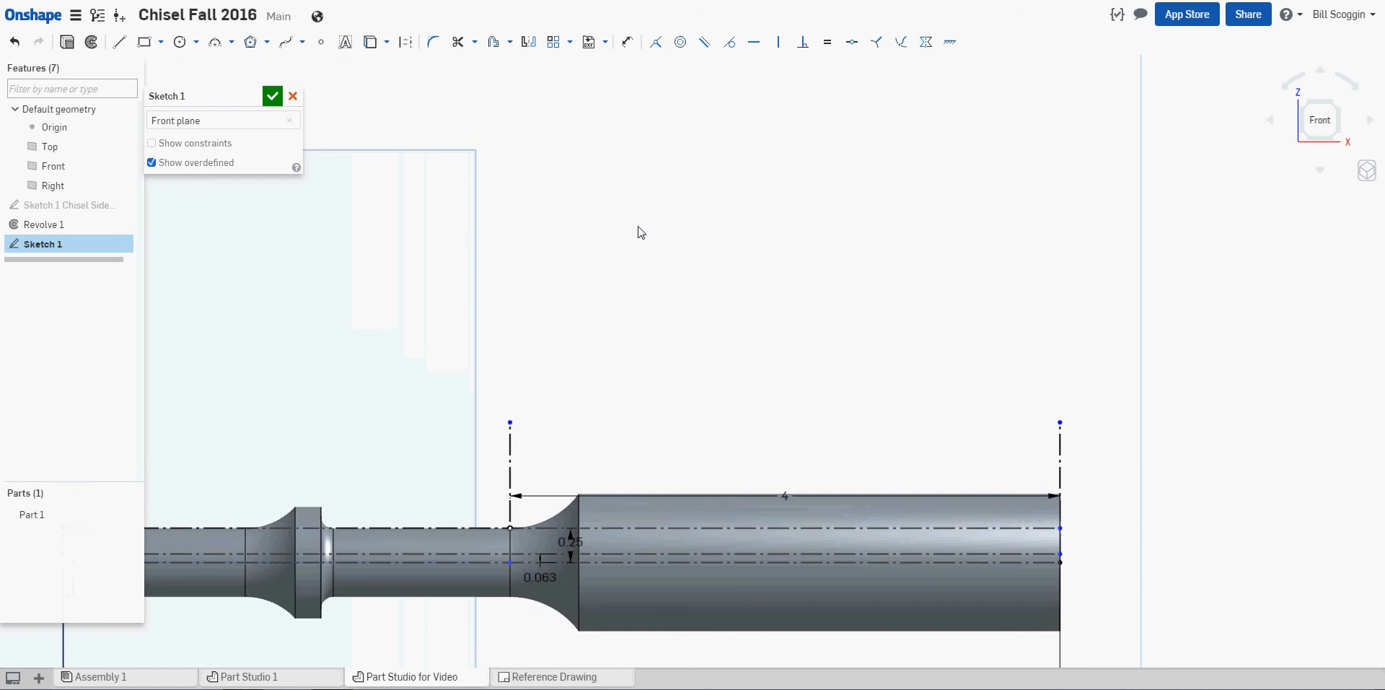
left_click(180, 43)
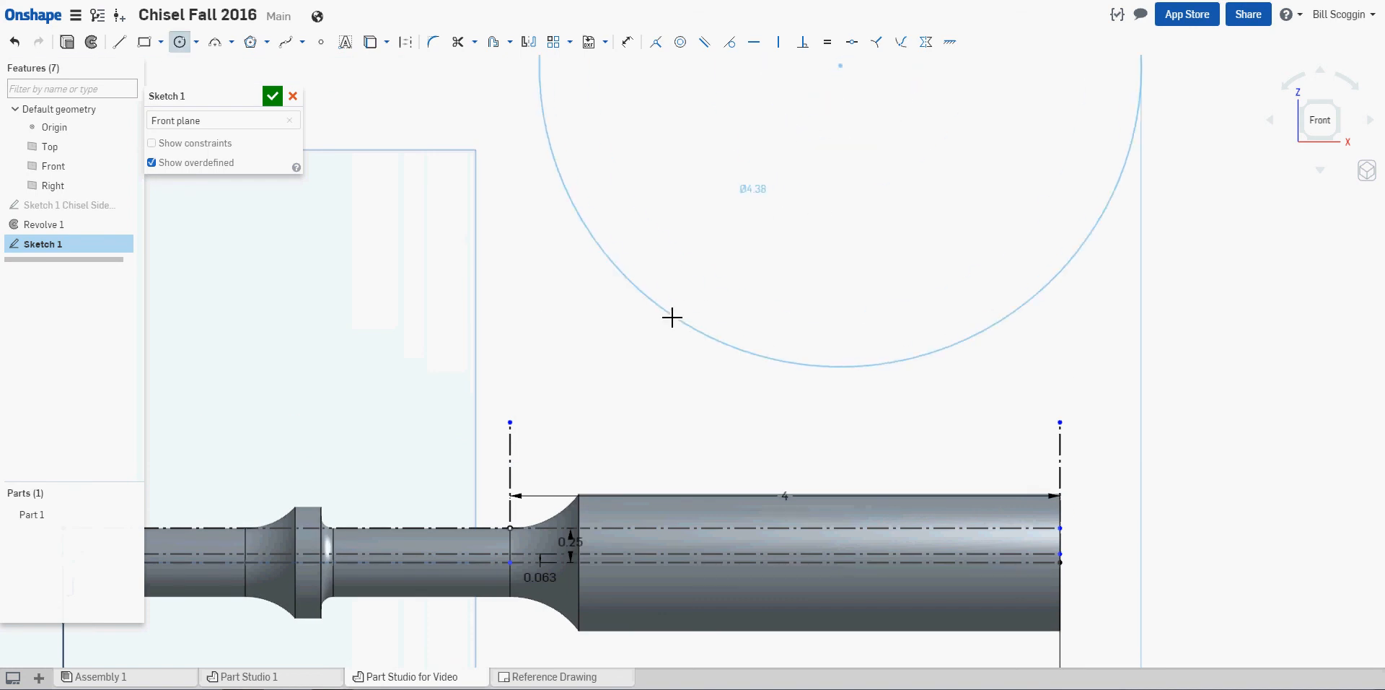
left_click(605, 377)
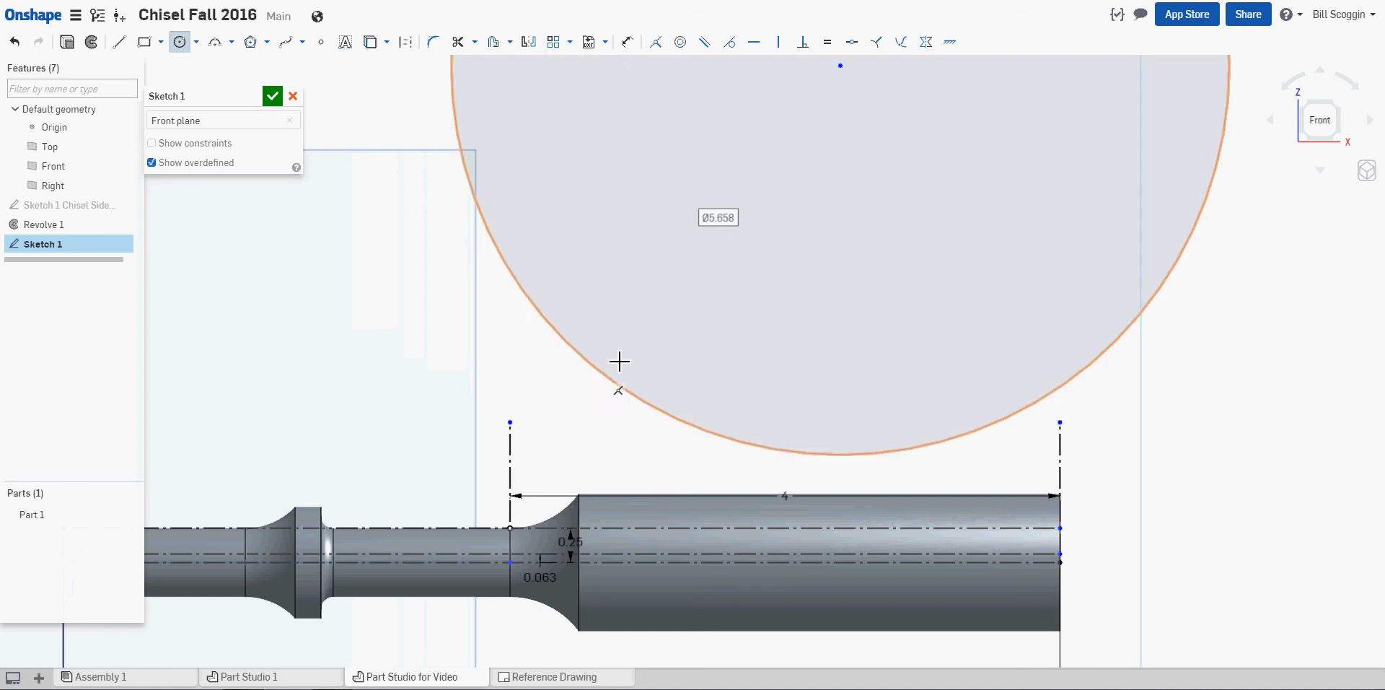
- Dimension the circle's diameter to 7 in, with the label outside its lower edge
left_click(1171, 288)
left_click(1228, 325)
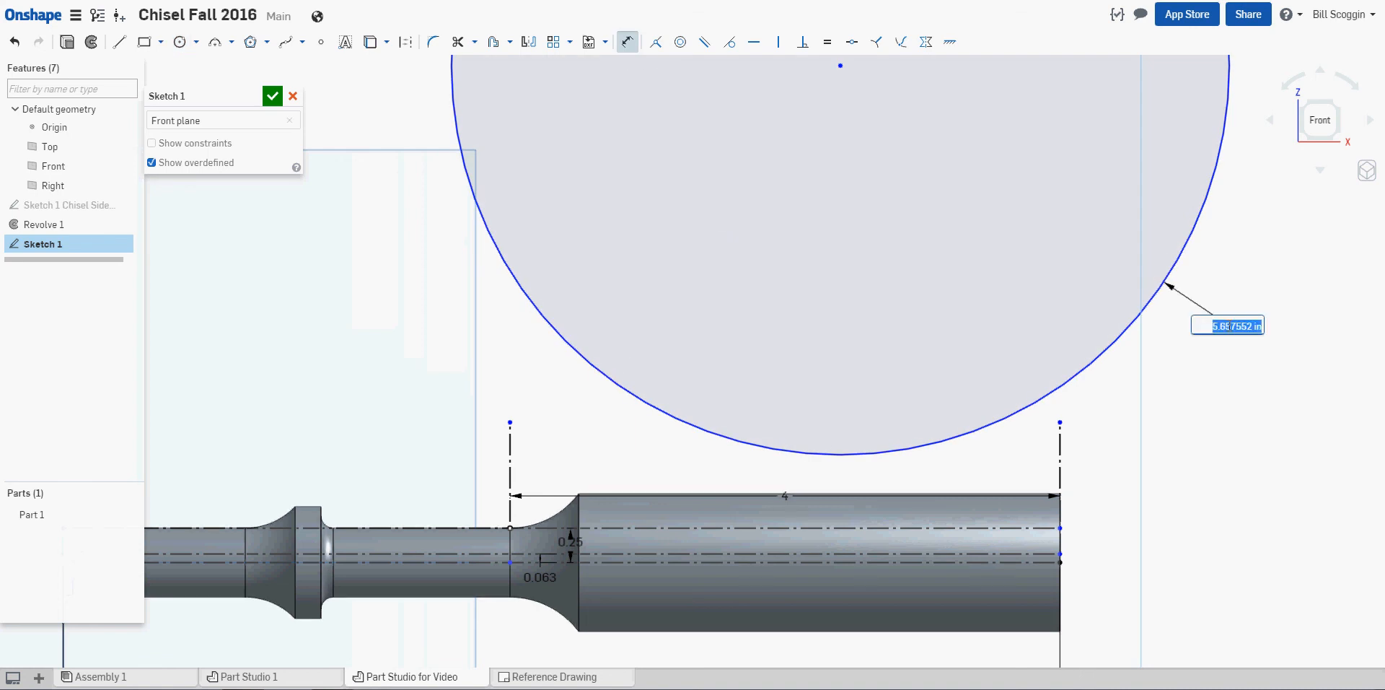
type("7")
key("Return")
- Move the 7 in circle upward by its center until it sits clear above the body
scroll(1233, 375, "down", 2)
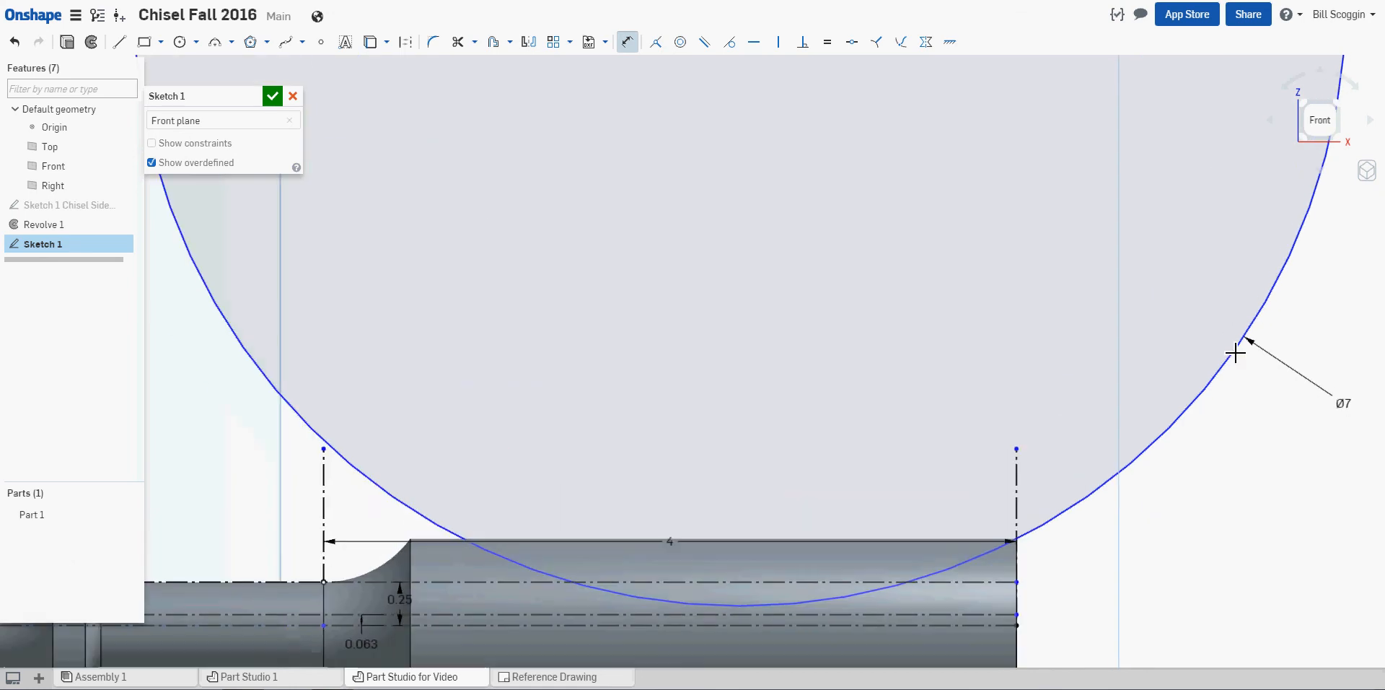
scroll(1230, 412, "down", 3)
middle_click_drag(1225, 402, 871, 405)
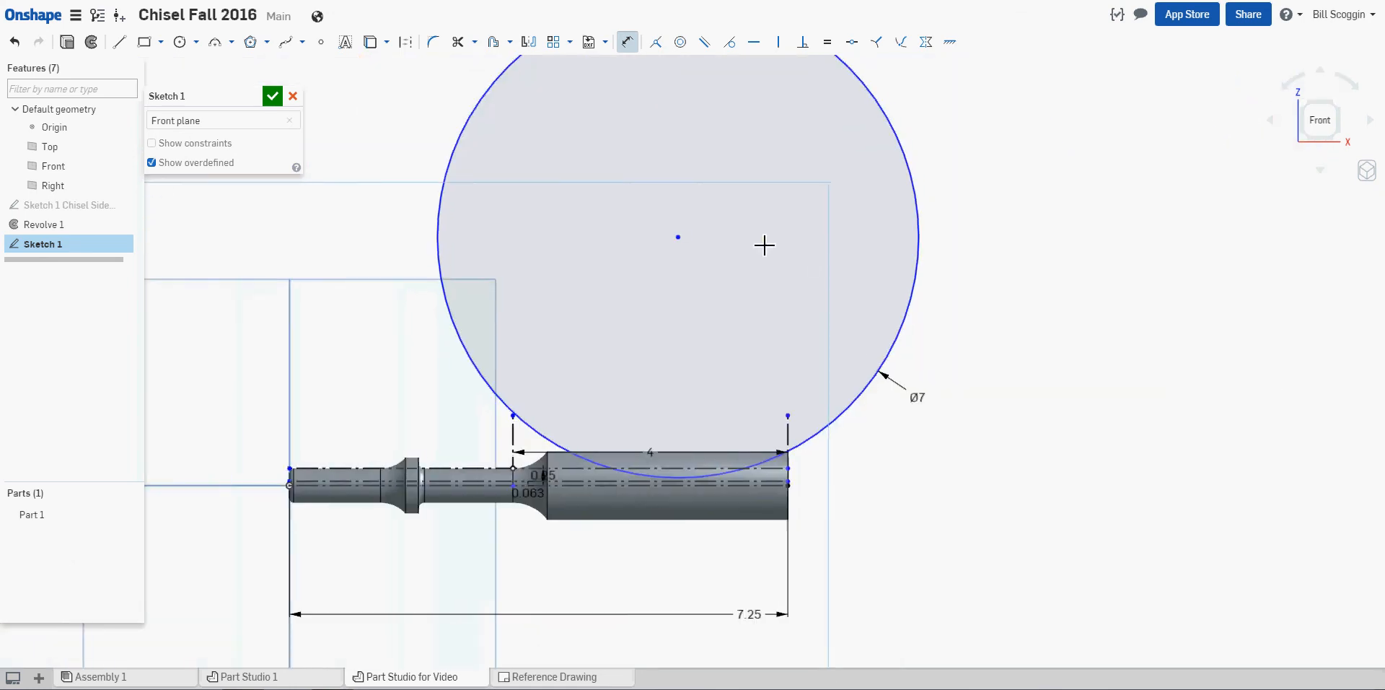
scroll(763, 245, "down", 1)
scroll(696, 238, "down", 2)
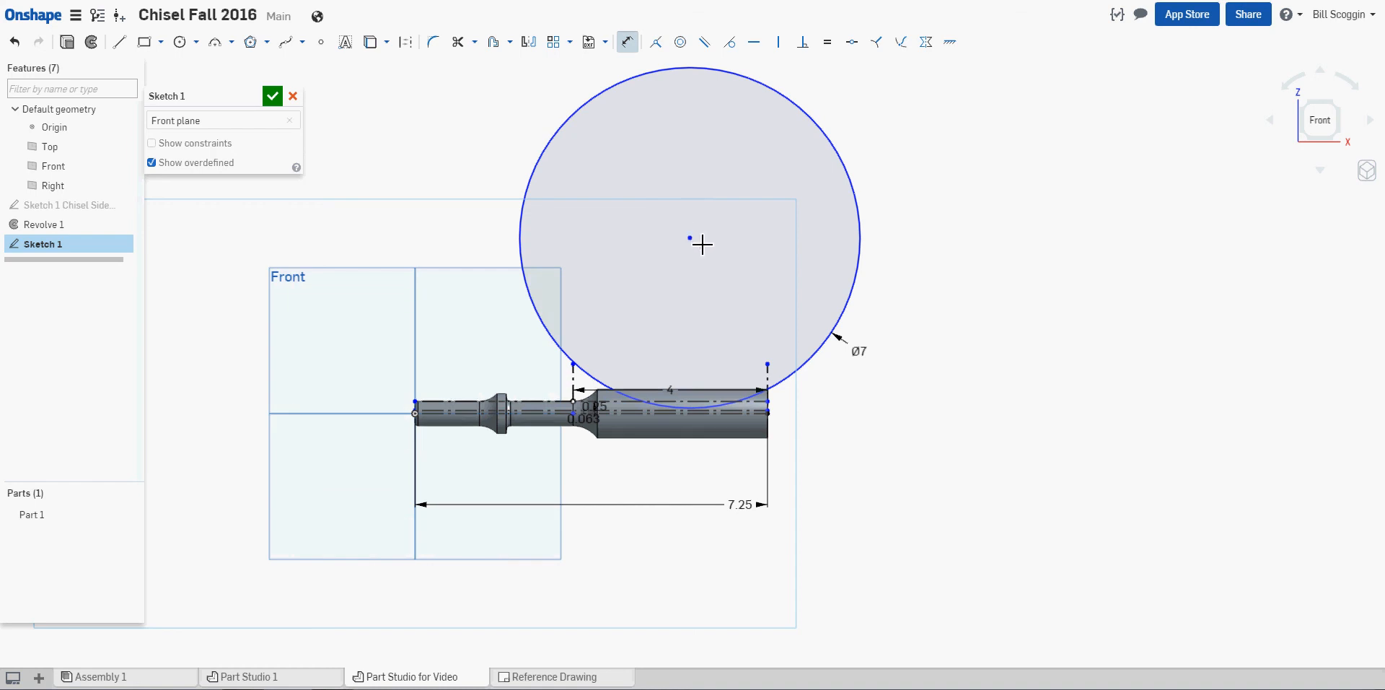
key("Escape")
mouse_move(690, 237)
left_mouse_down()
mouse_move(736, 167)
mouse_move(691, 150)
left_mouse_up()
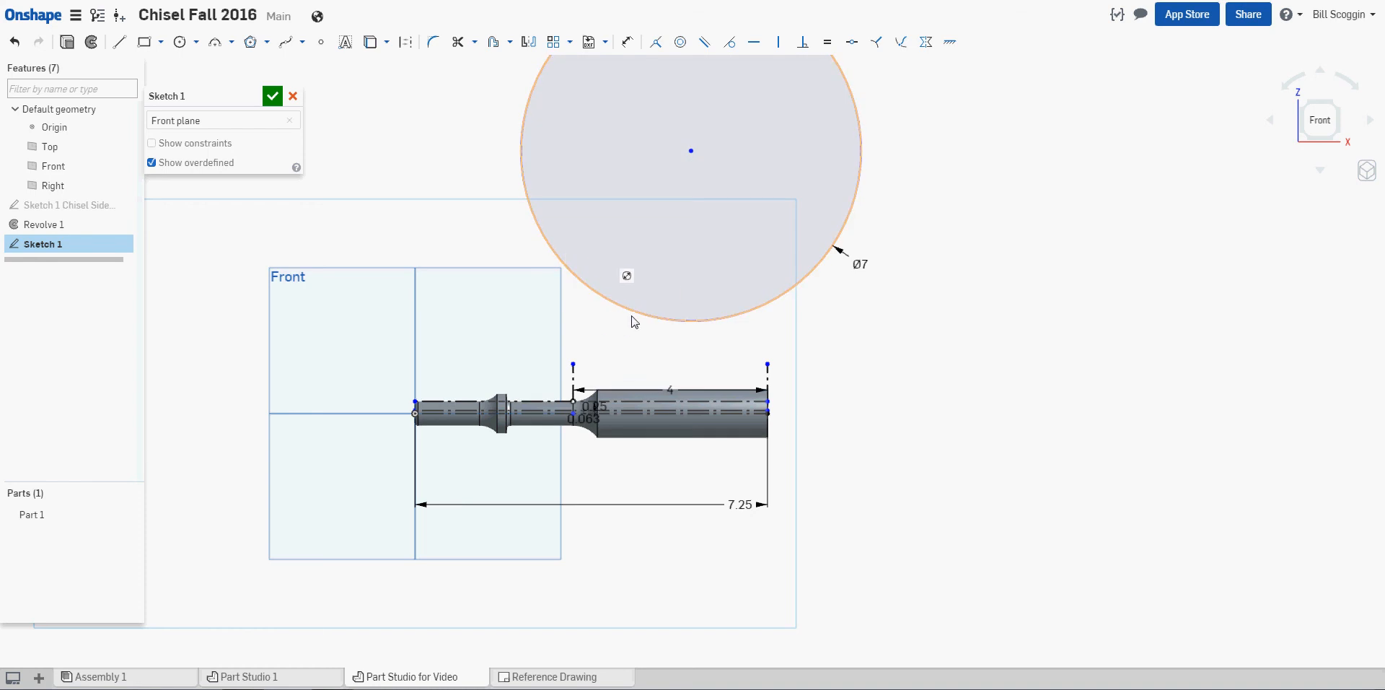
- Draw a vertical 3.5 in line from the circle's center to its lowest point and a horizontal line about 4.02 in long toward the shank
left_click(119, 43)
left_click(694, 157)
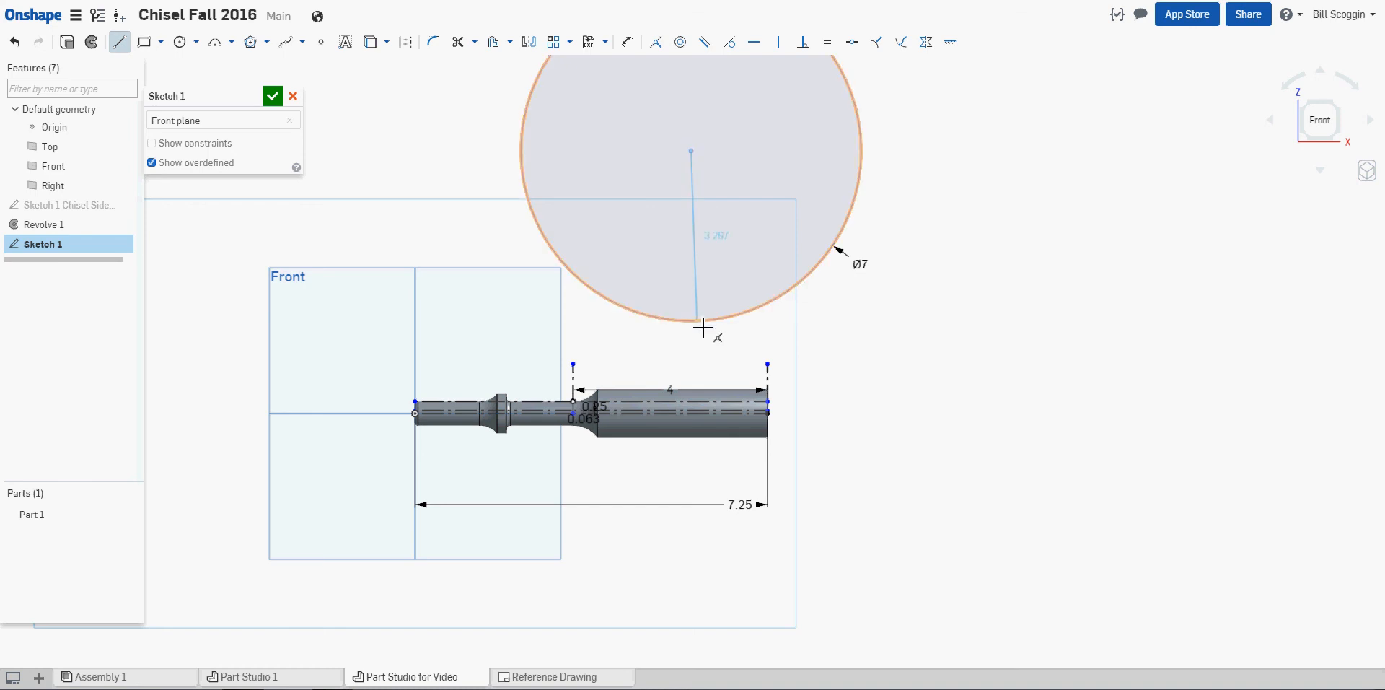
left_click(697, 323)
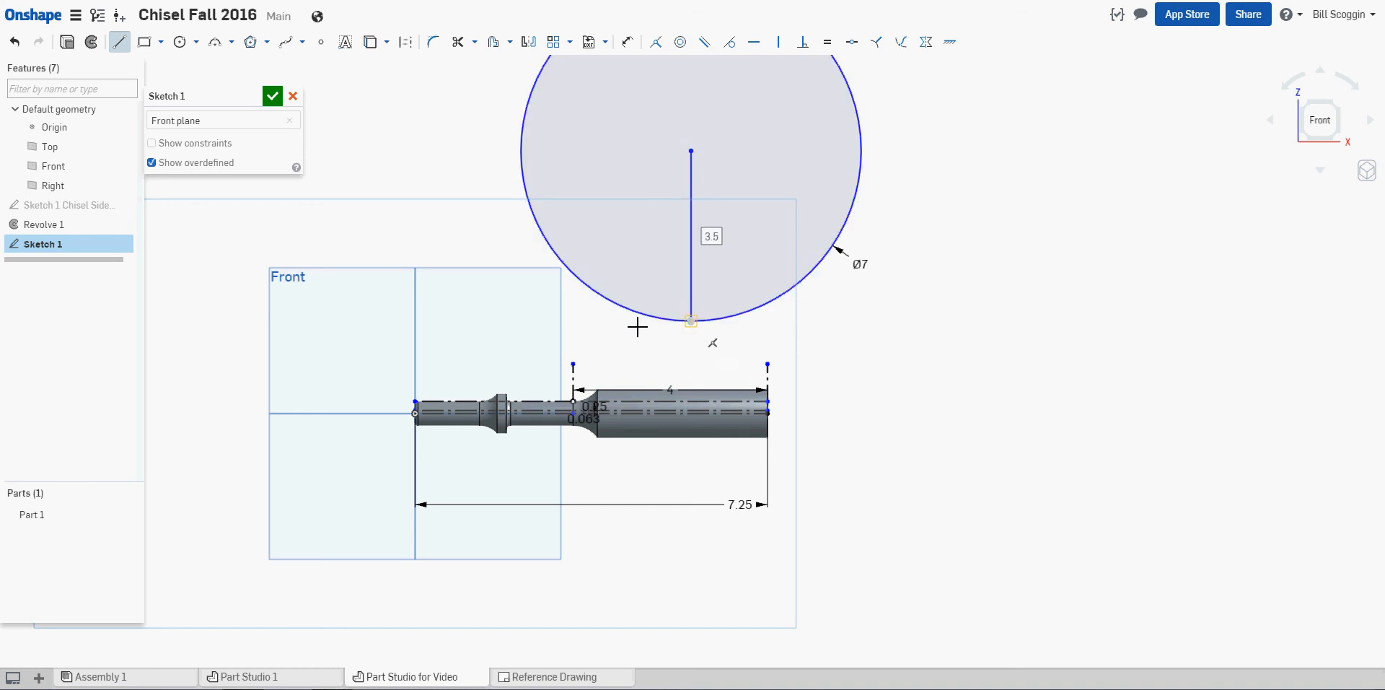
left_click(498, 320)
key("Escape")
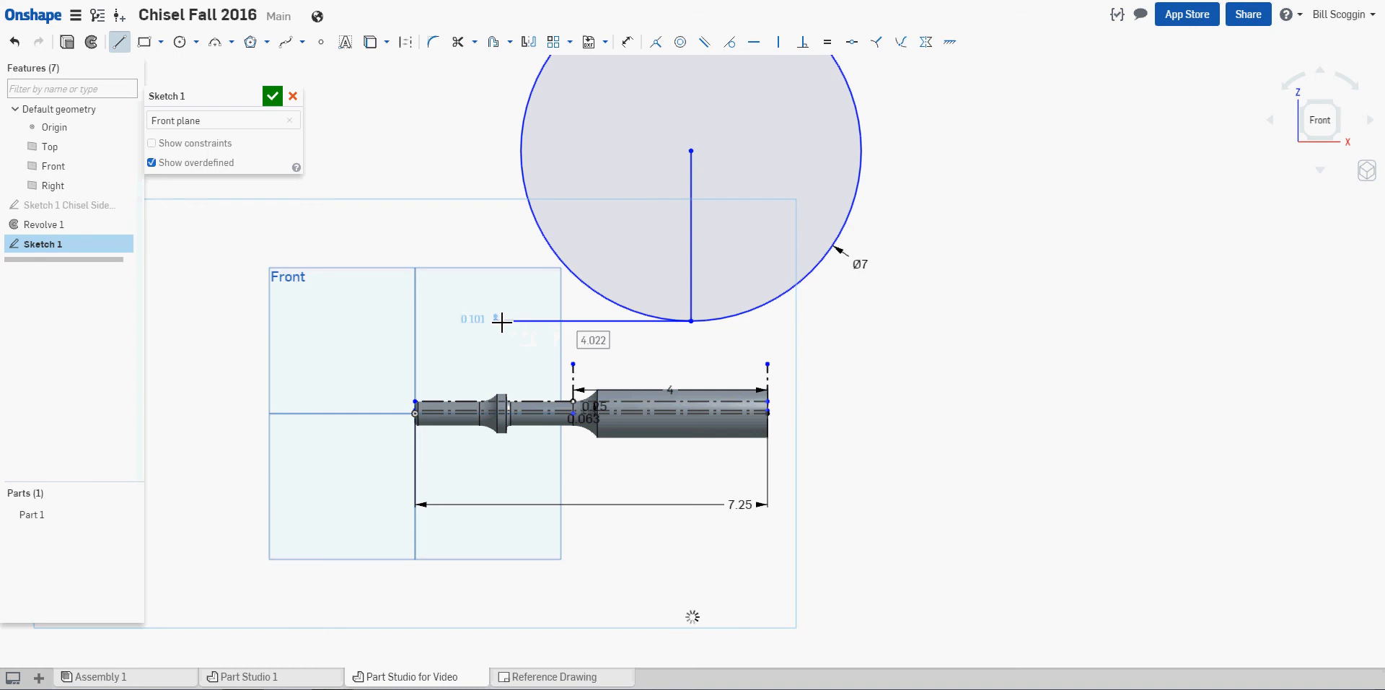
- Offset the horizontal line at the circle's lowest point upward by 0.25-1/16 in
left_click(491, 45)
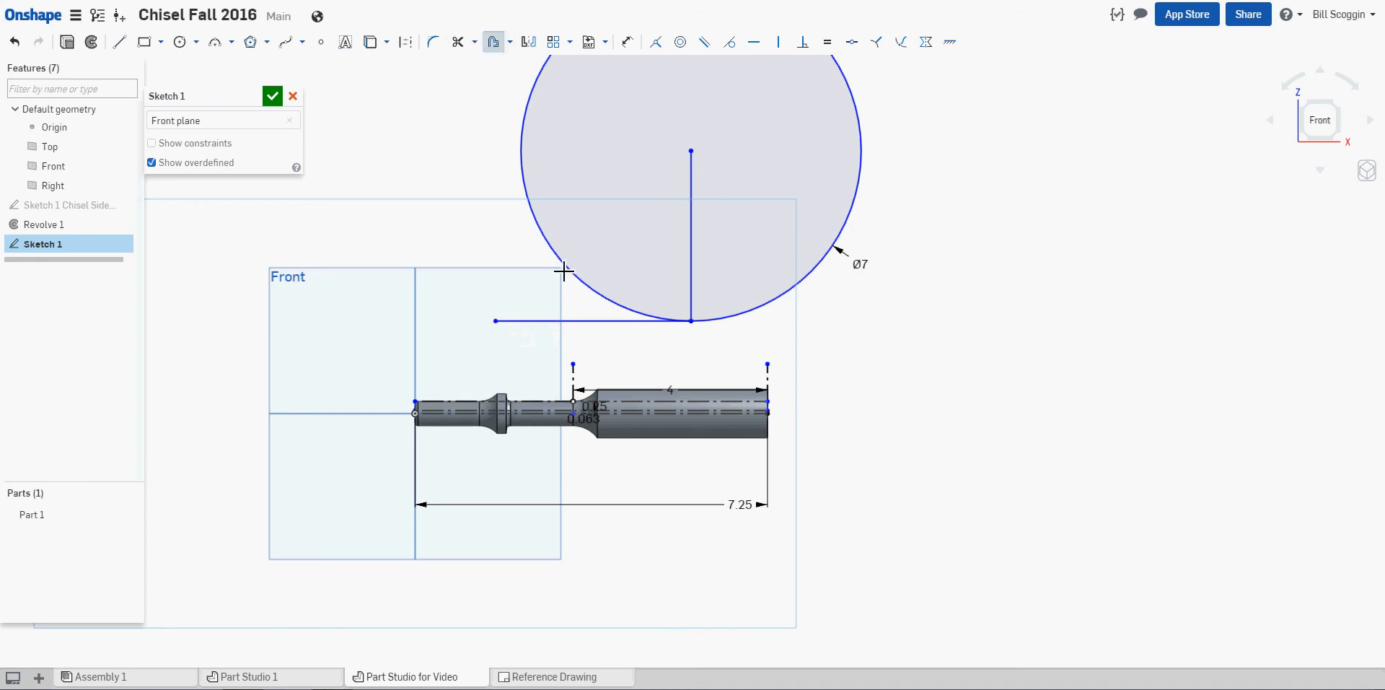
left_click(581, 329)
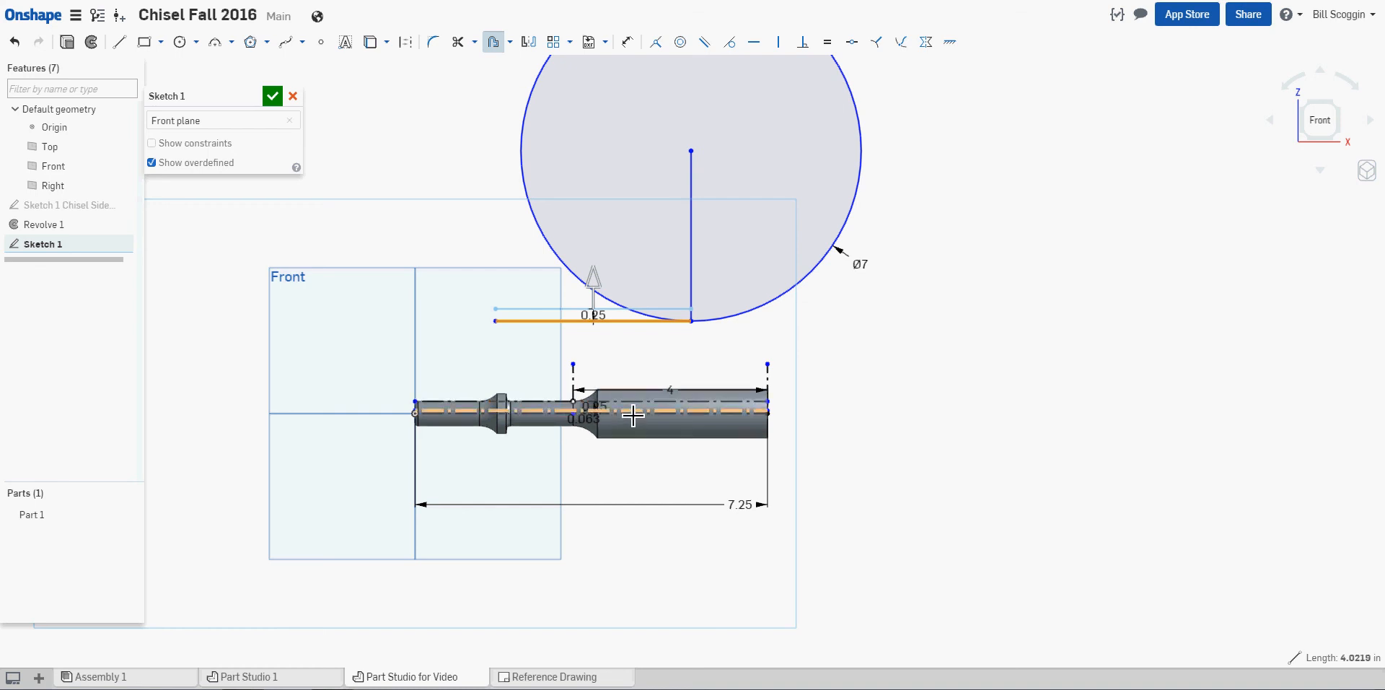
left_click(615, 337)
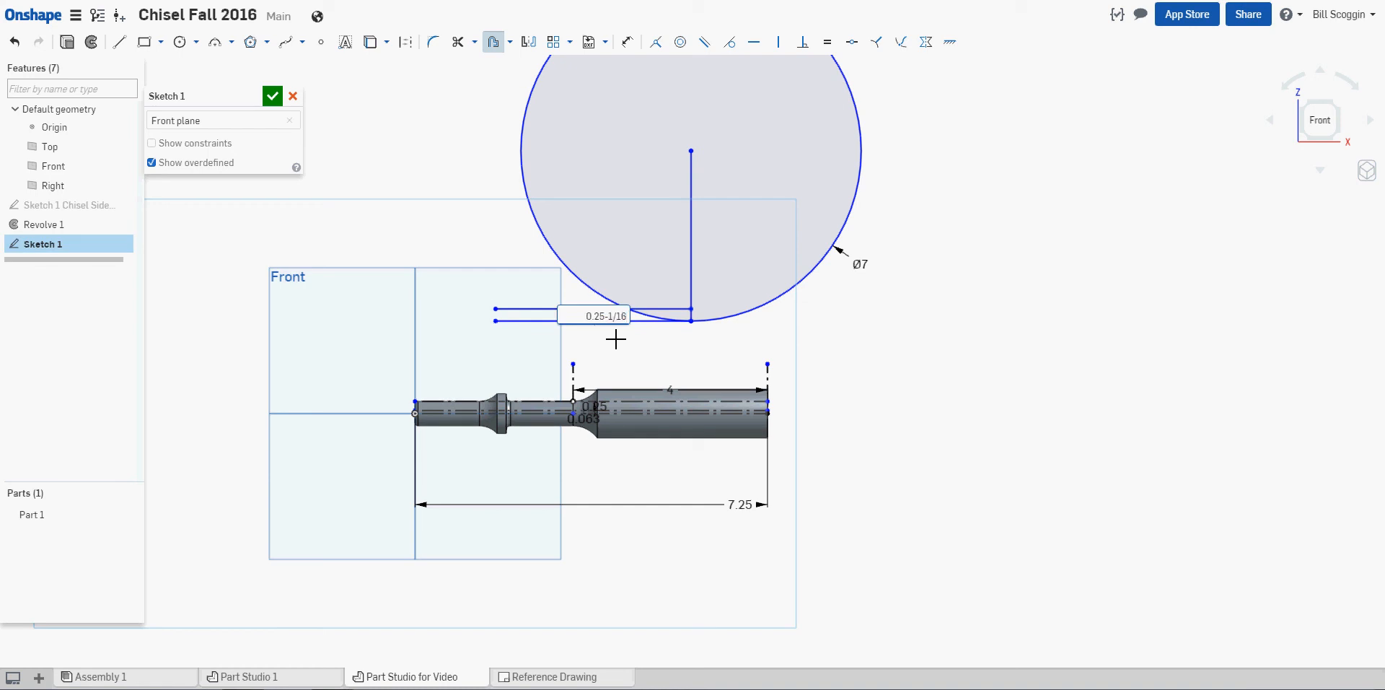
type("0.25-1/16")
key("Return")
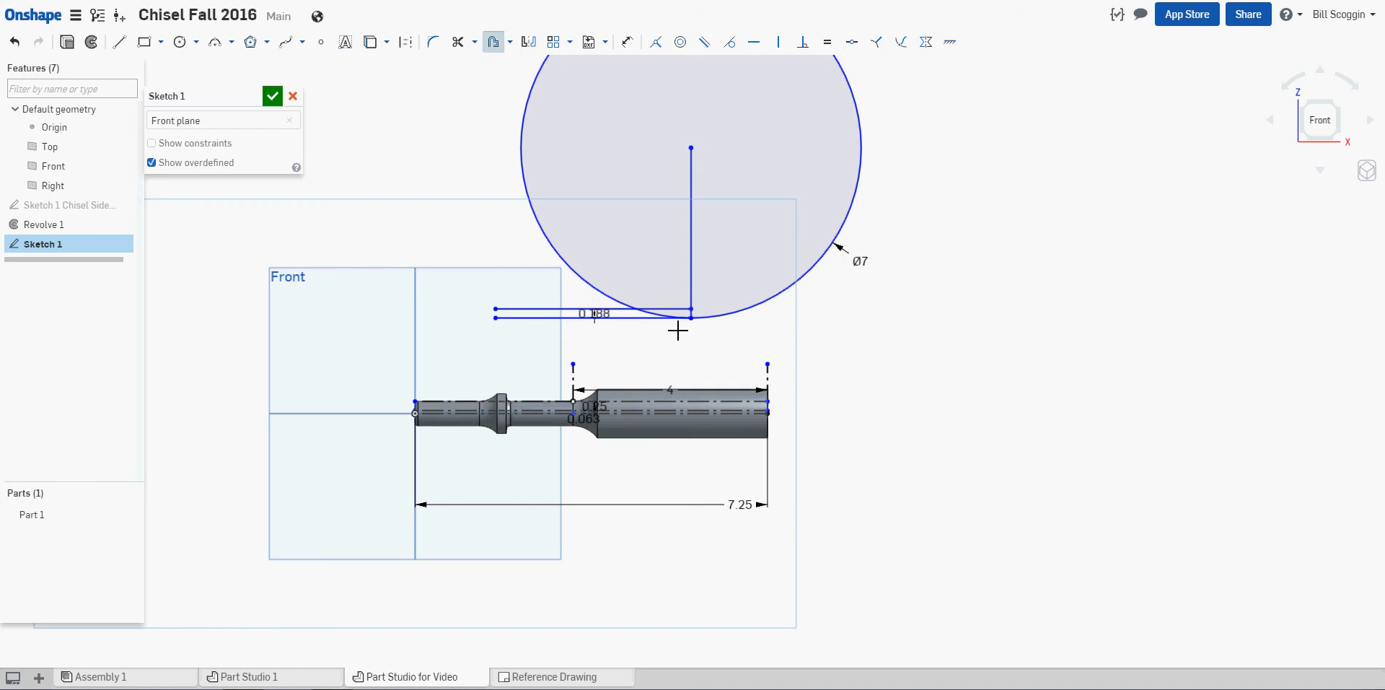
- Trim away the rest of the circle and the straight helper lines, leaving only the short arc between the offset line and the circle's lowest point
scroll(677, 321, "up", 5)
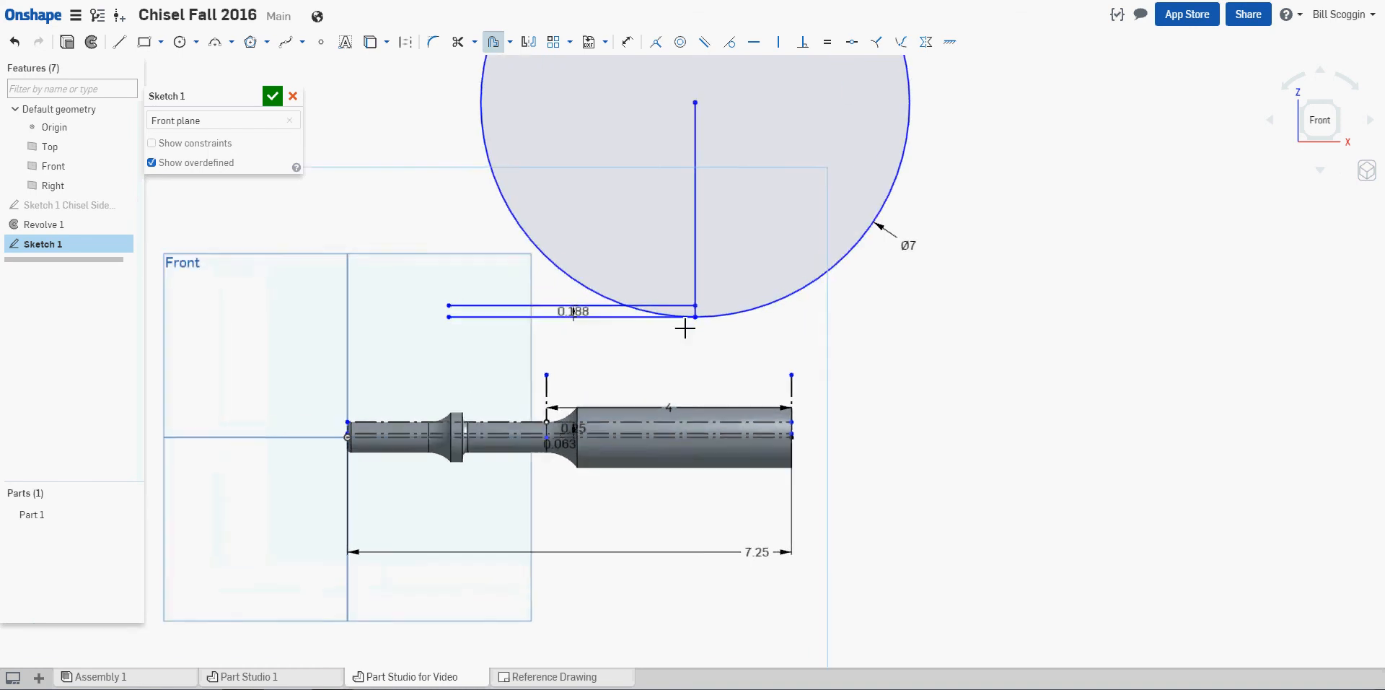
scroll(690, 335, "up", 3)
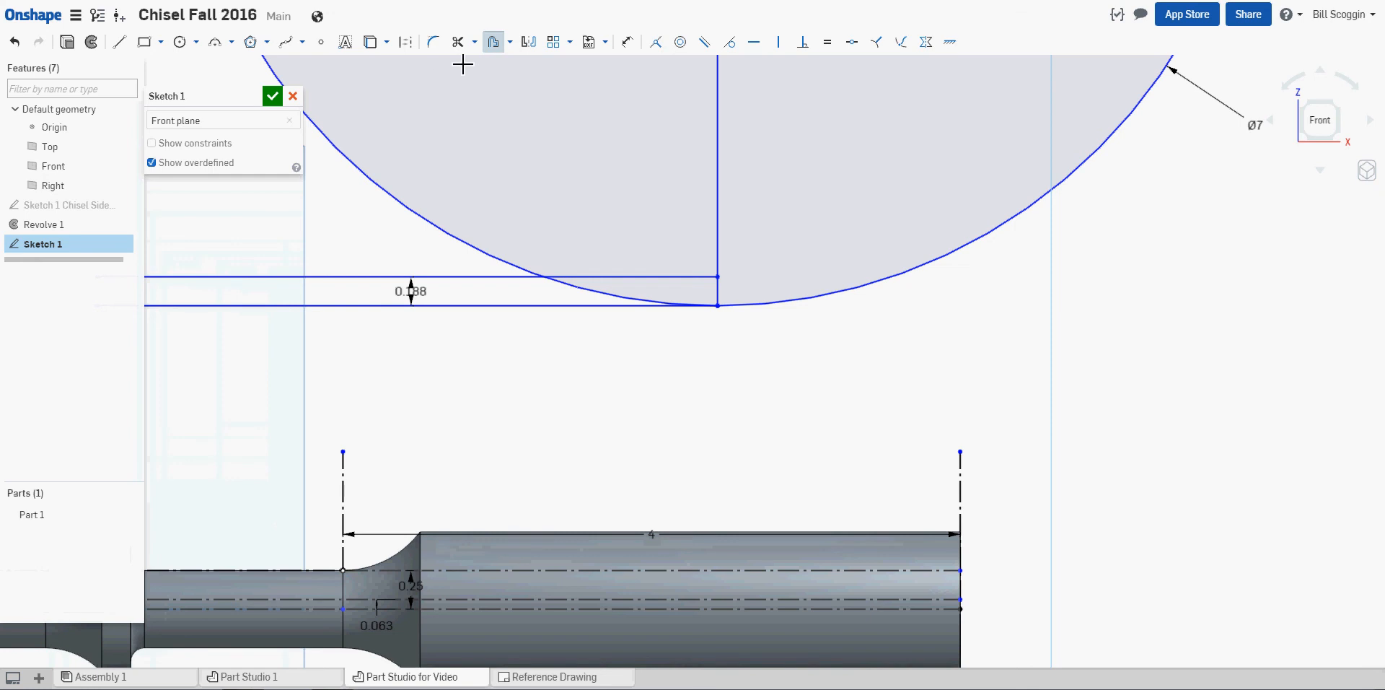
left_click(459, 43)
left_click(789, 301)
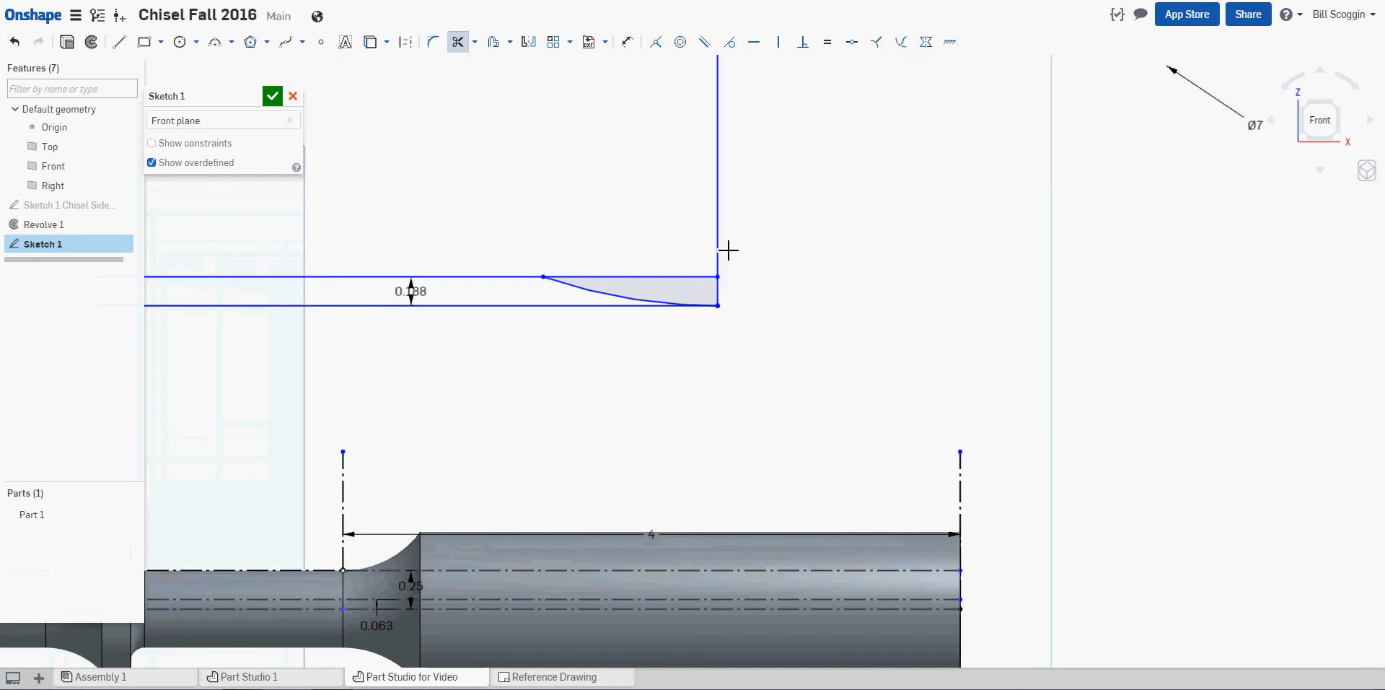
left_click(722, 249)
left_click(700, 278)
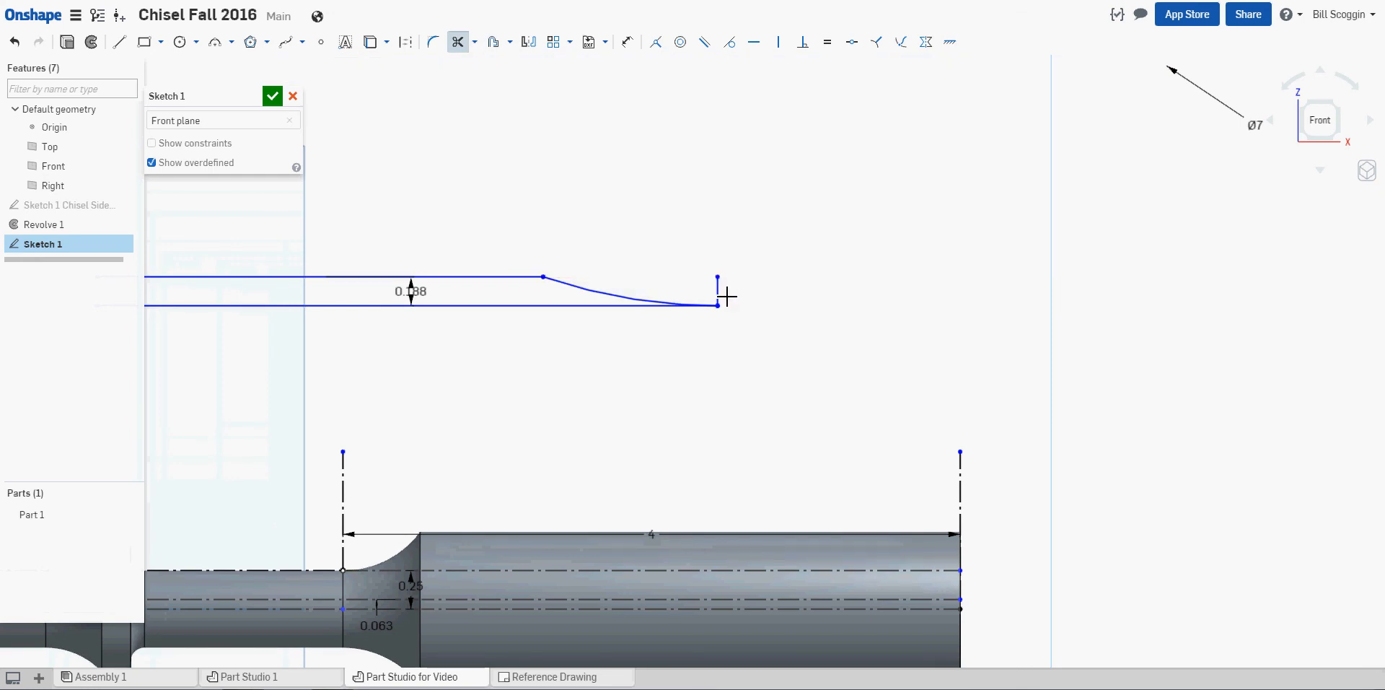
left_click(725, 296)
left_click(581, 305)
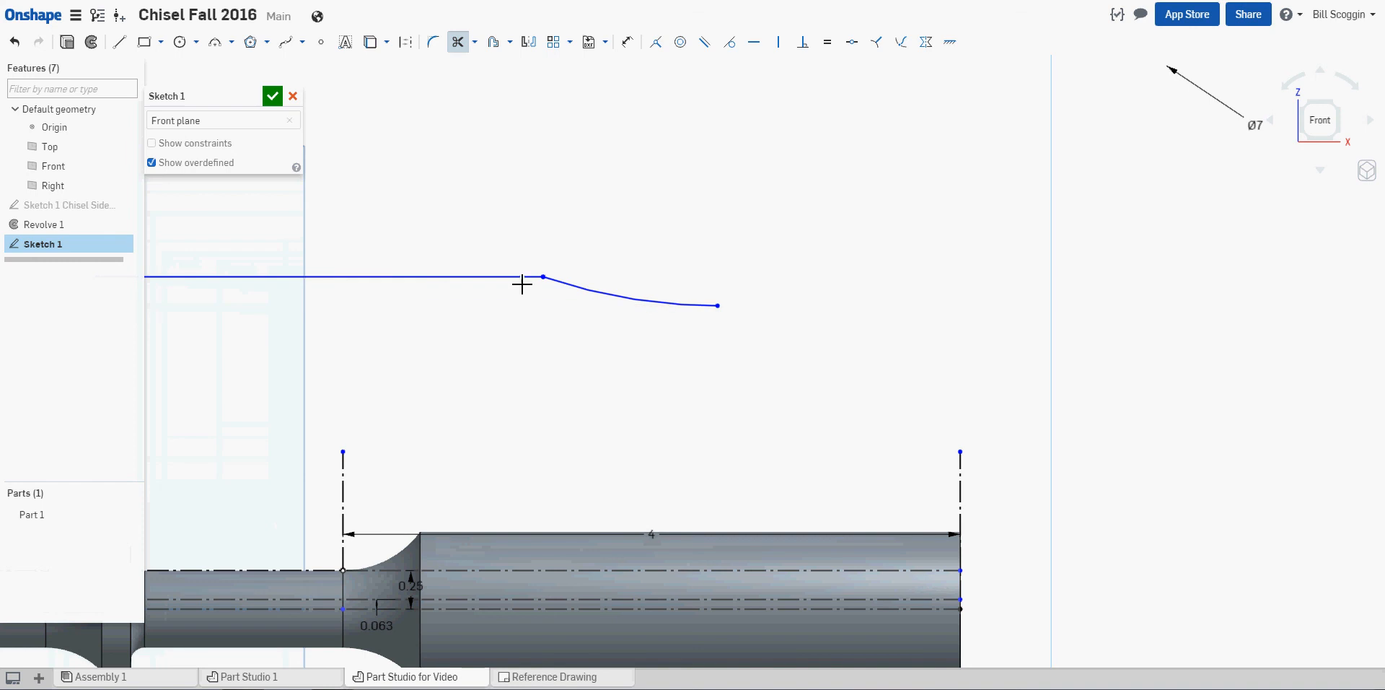
left_click(519, 281)
- Make the arc's upper endpoint coincident with the point where the shank's upper construction line meets the start of the 4 in blade section
scroll(651, 363, "up", 1)
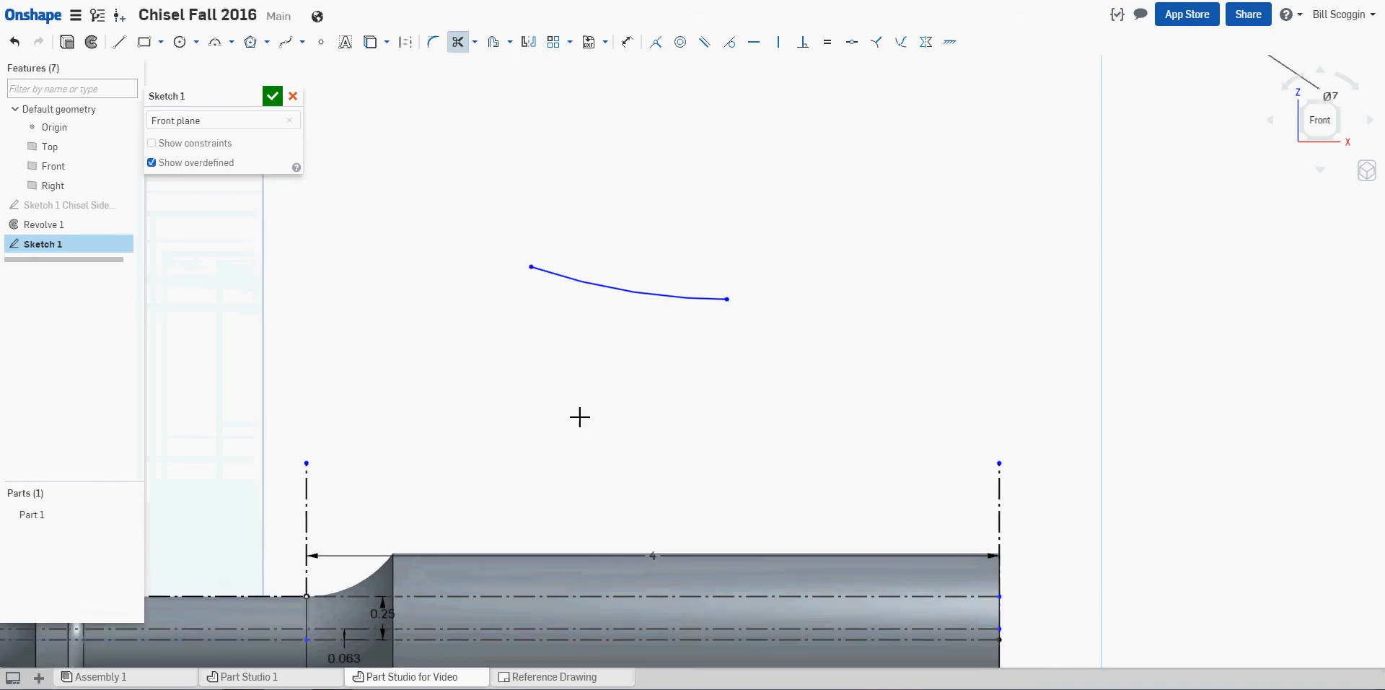
mouse_move(554, 431)
middle_mouse_down()
mouse_move(615, 390)
mouse_move(660, 317)
middle_mouse_up()
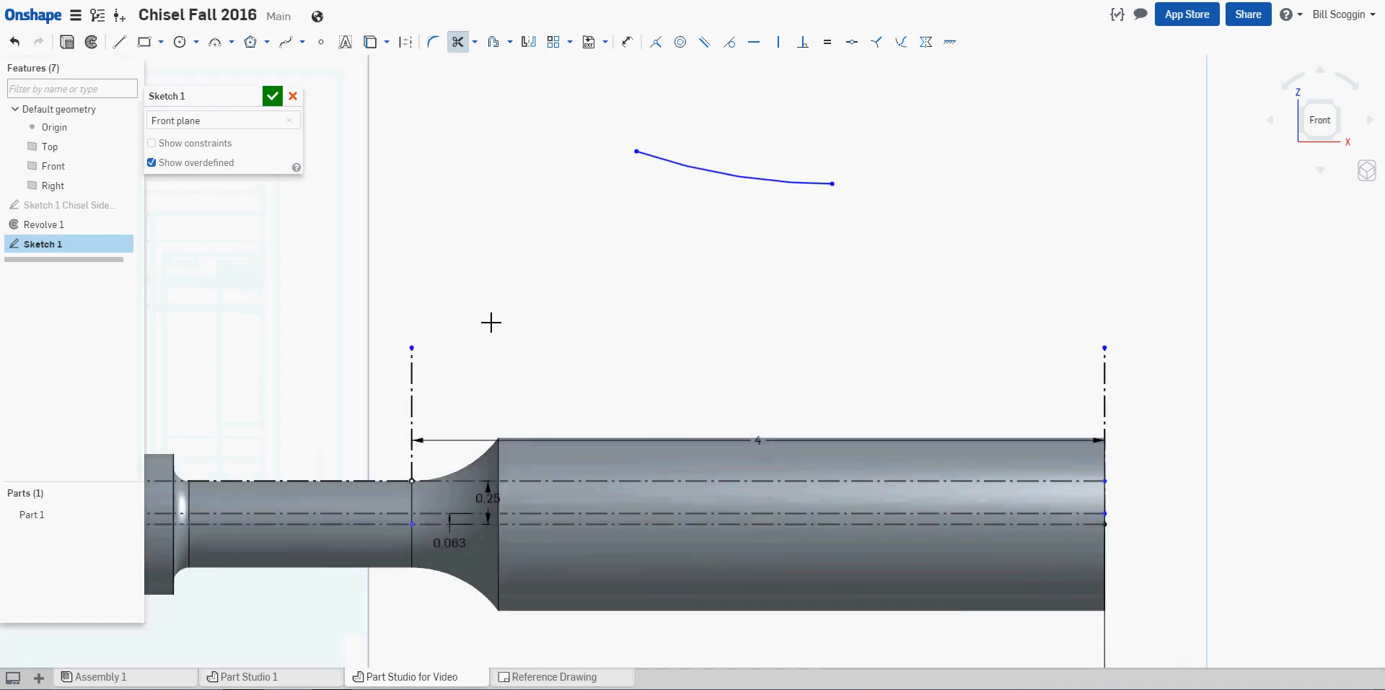
key("Escape")
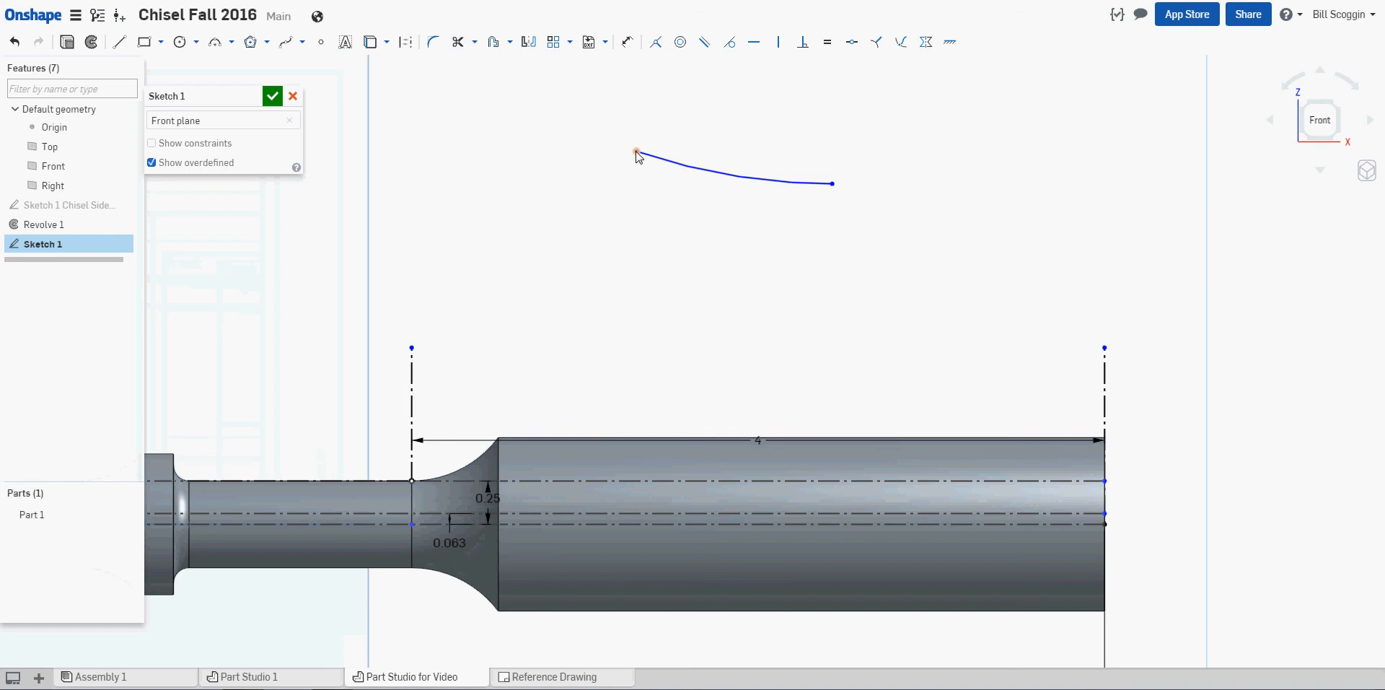
left_click(636, 152)
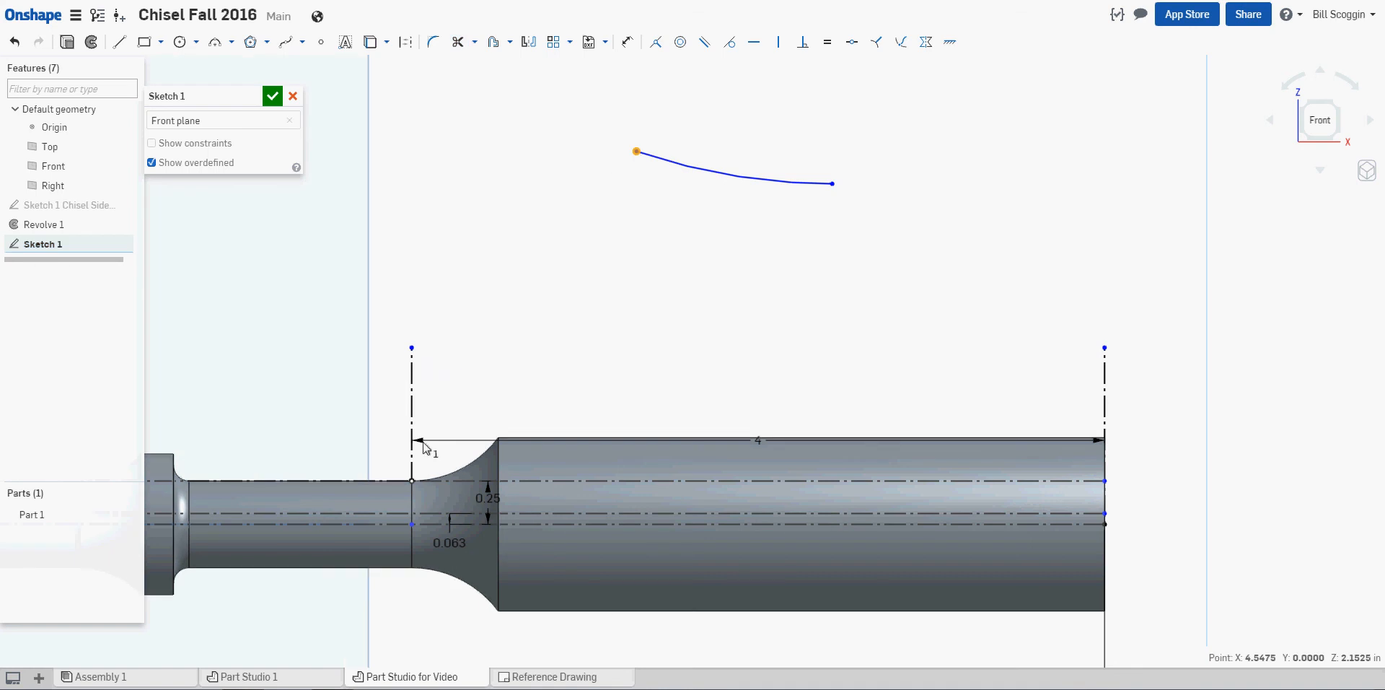
left_click(411, 479)
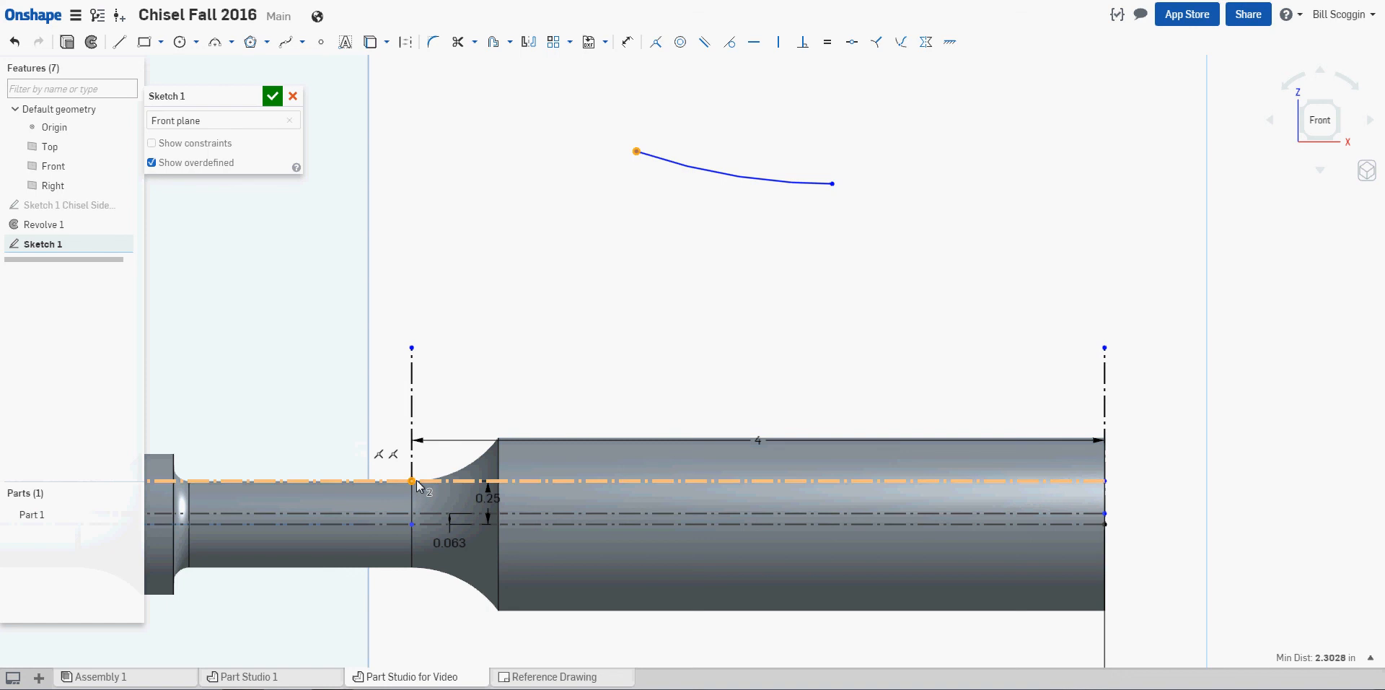
left_click(656, 41)
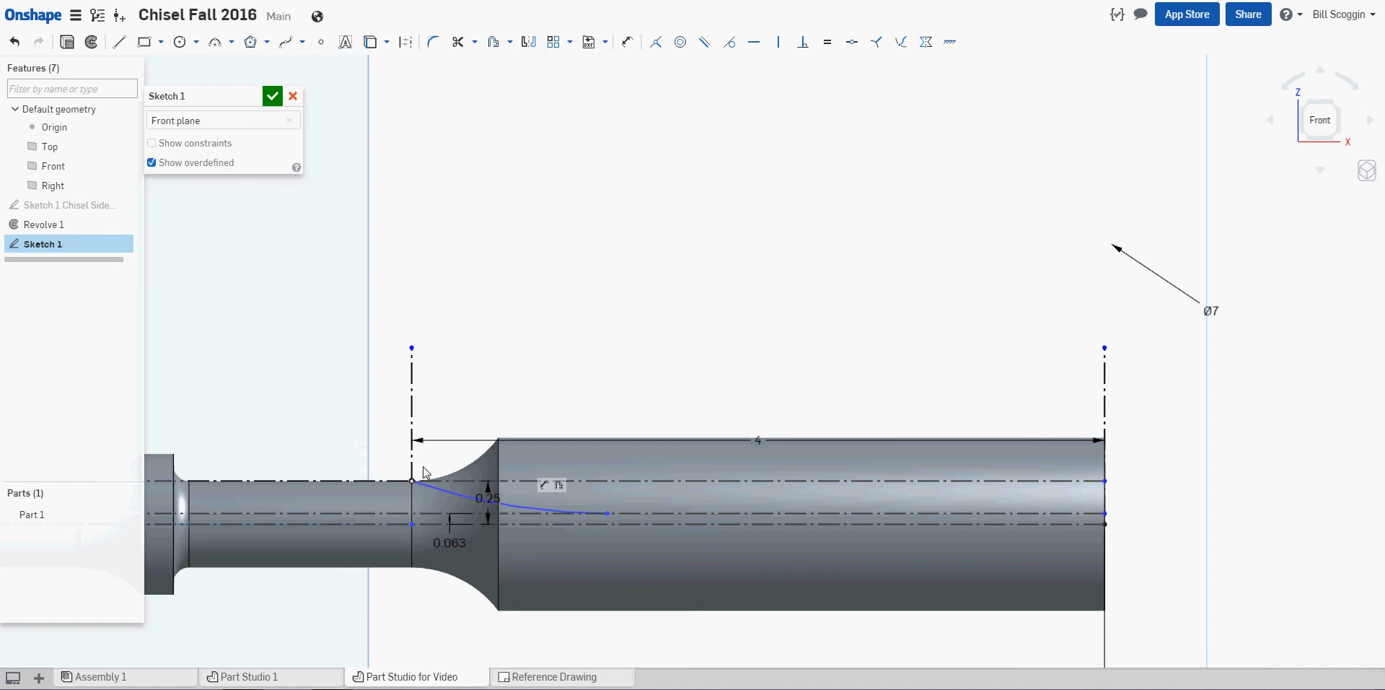
- Trim the 0.063 in offset construction line on the shank side of the arc's lower endpoint
left_click(564, 481)
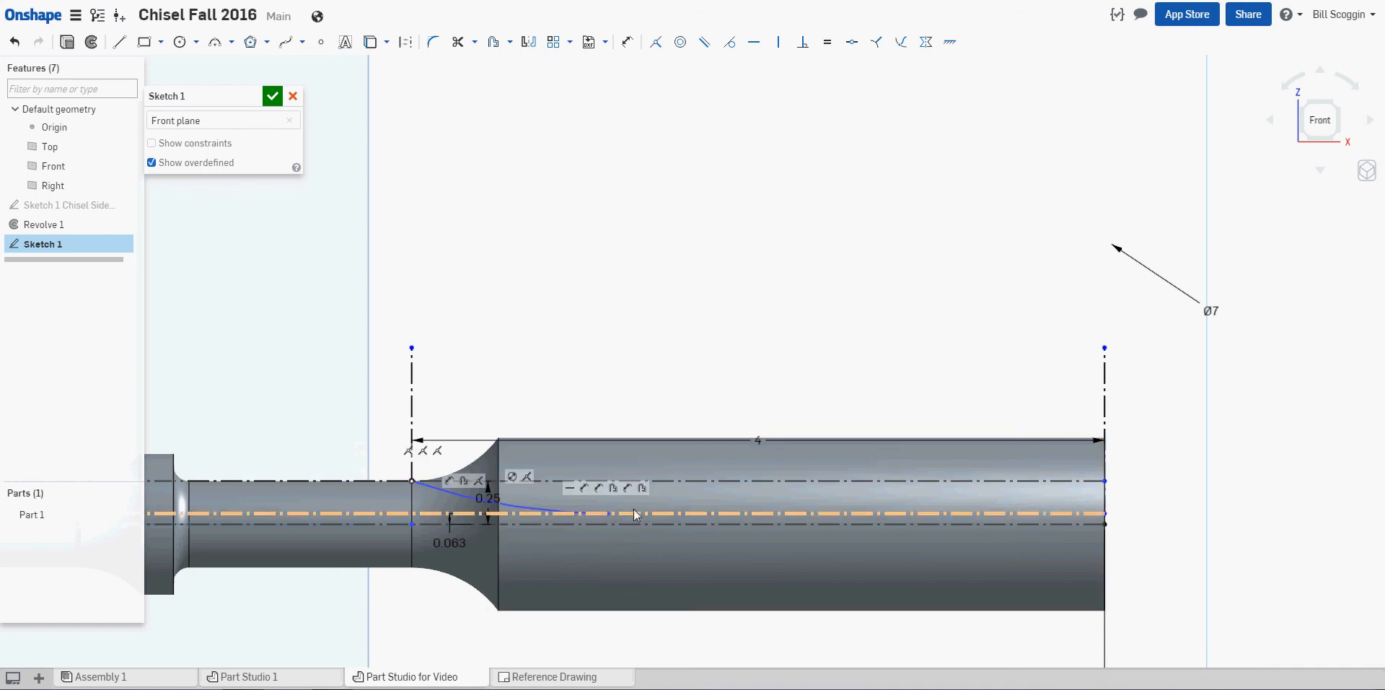
left_click(457, 41)
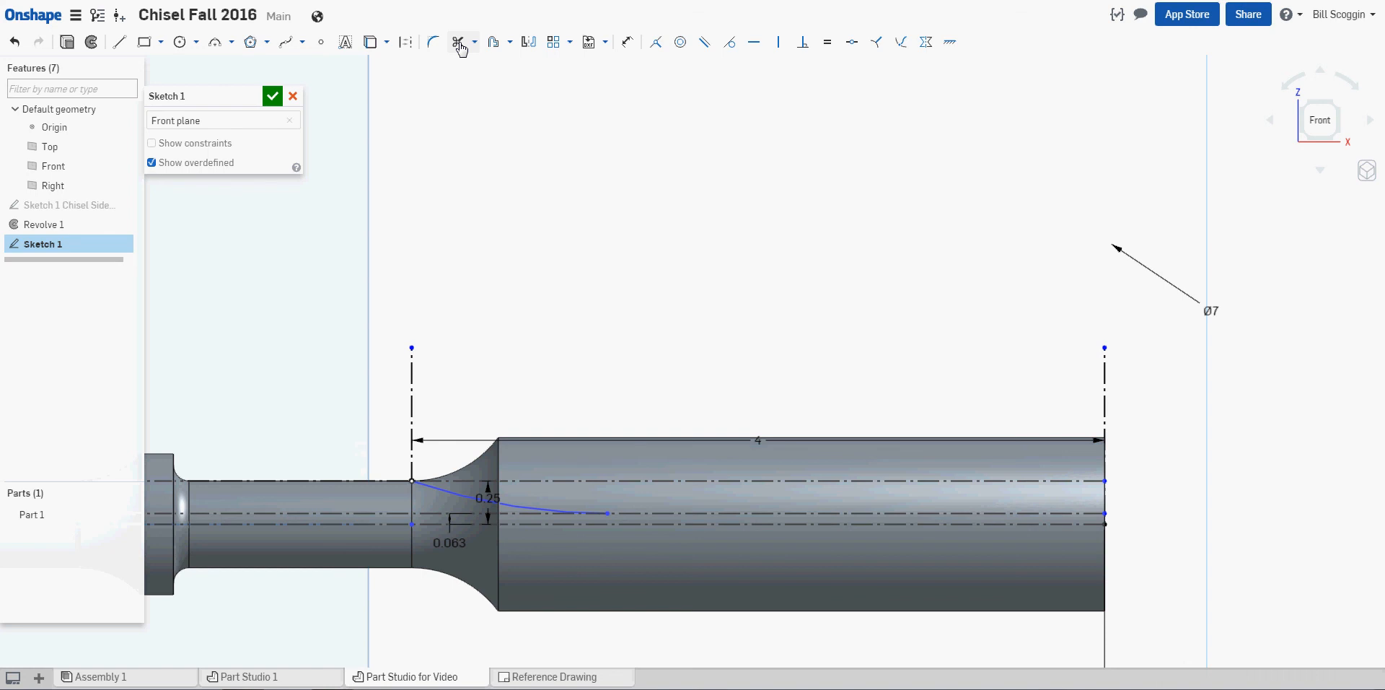
left_click(371, 513)
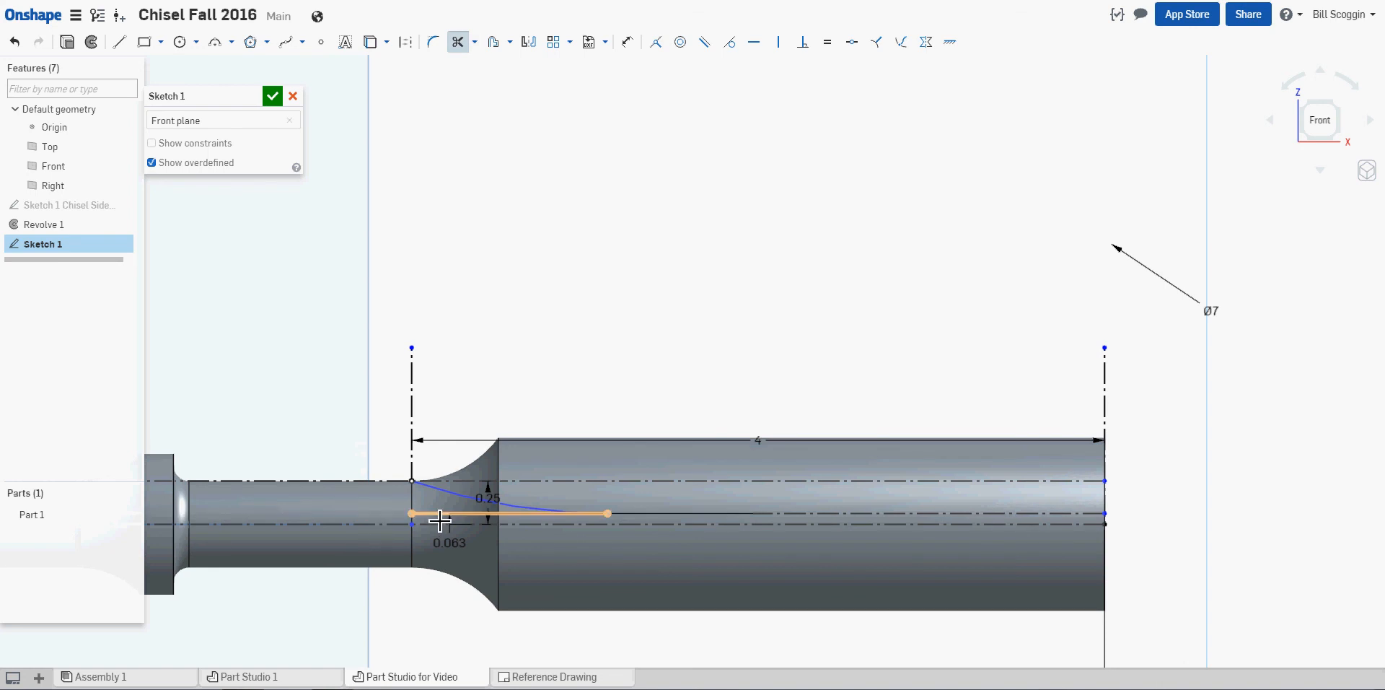
left_click(440, 519)
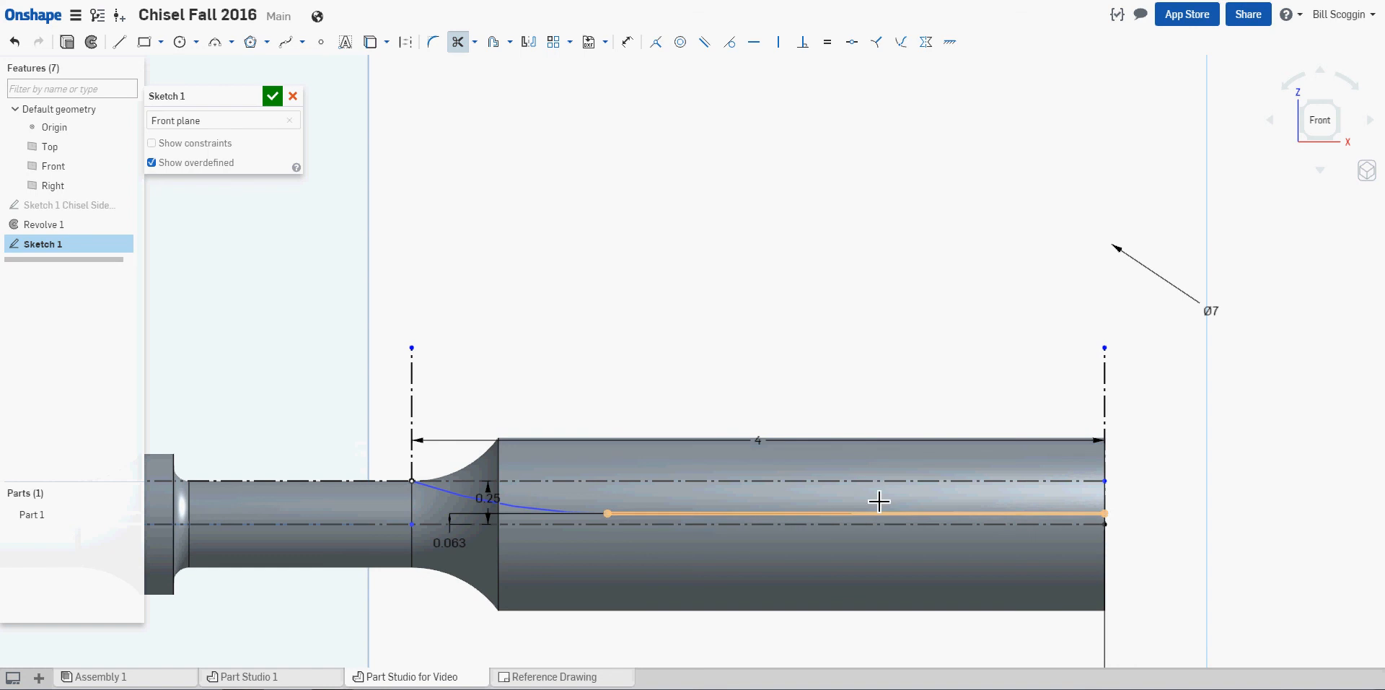
- Convert the remaining 0.063 in offset line along the blade from construction to regular geometry
key("Escape")
left_click(946, 513)
key("q")
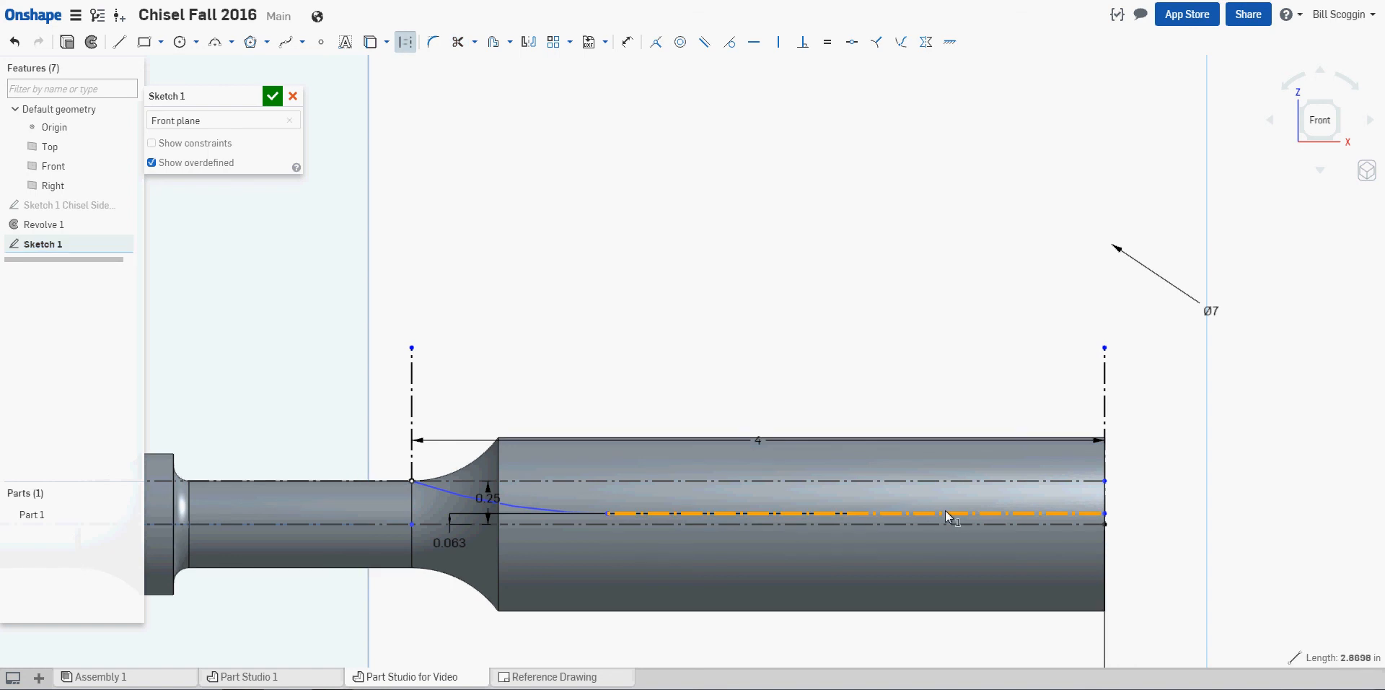
right_click(946, 513)
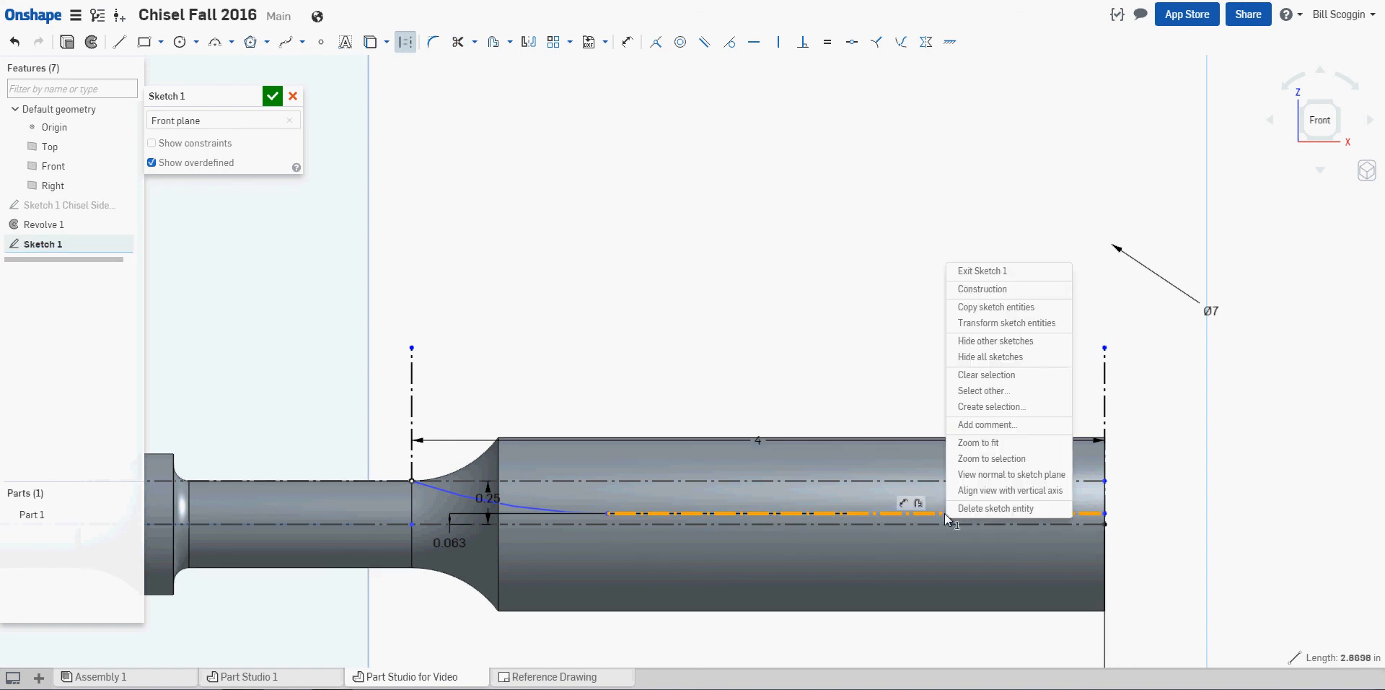
left_click(967, 291)
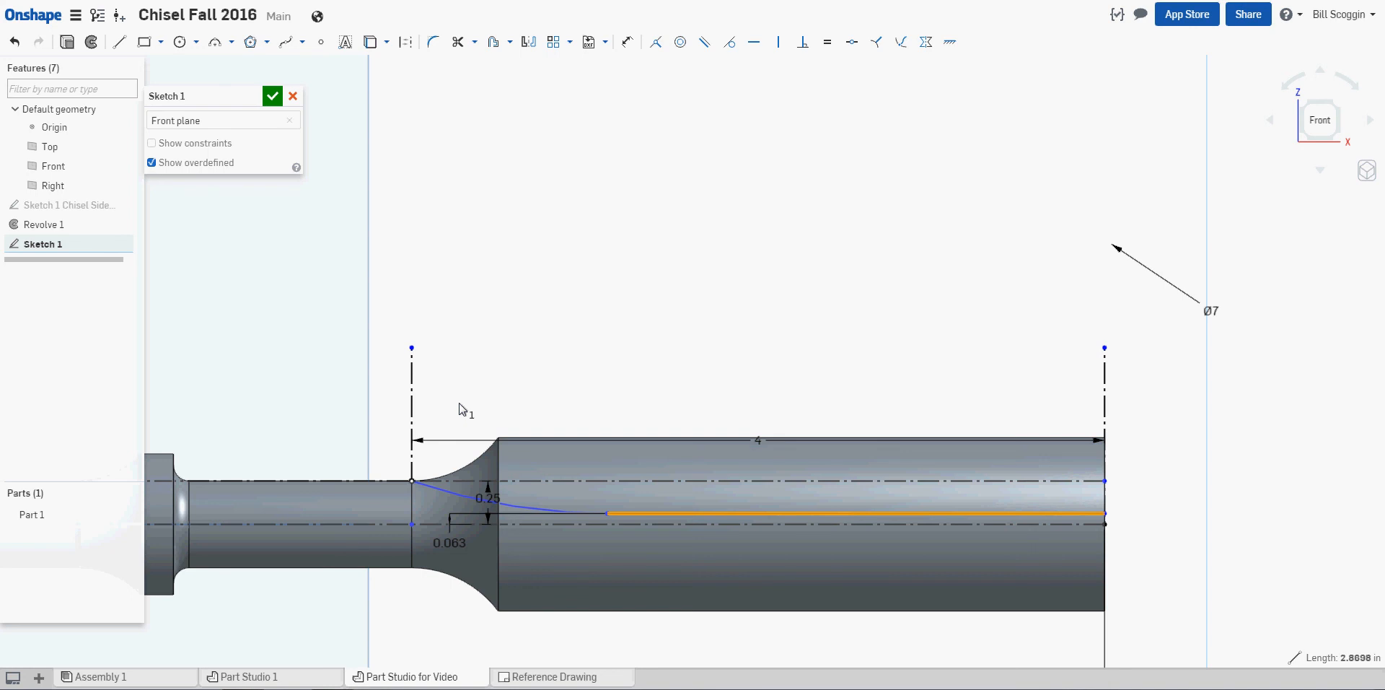
- Draw an angled line about 0.184 in long from the centerline's endpoint at the blade tip, up and back toward the shank
scroll(1126, 577, "up", 5)
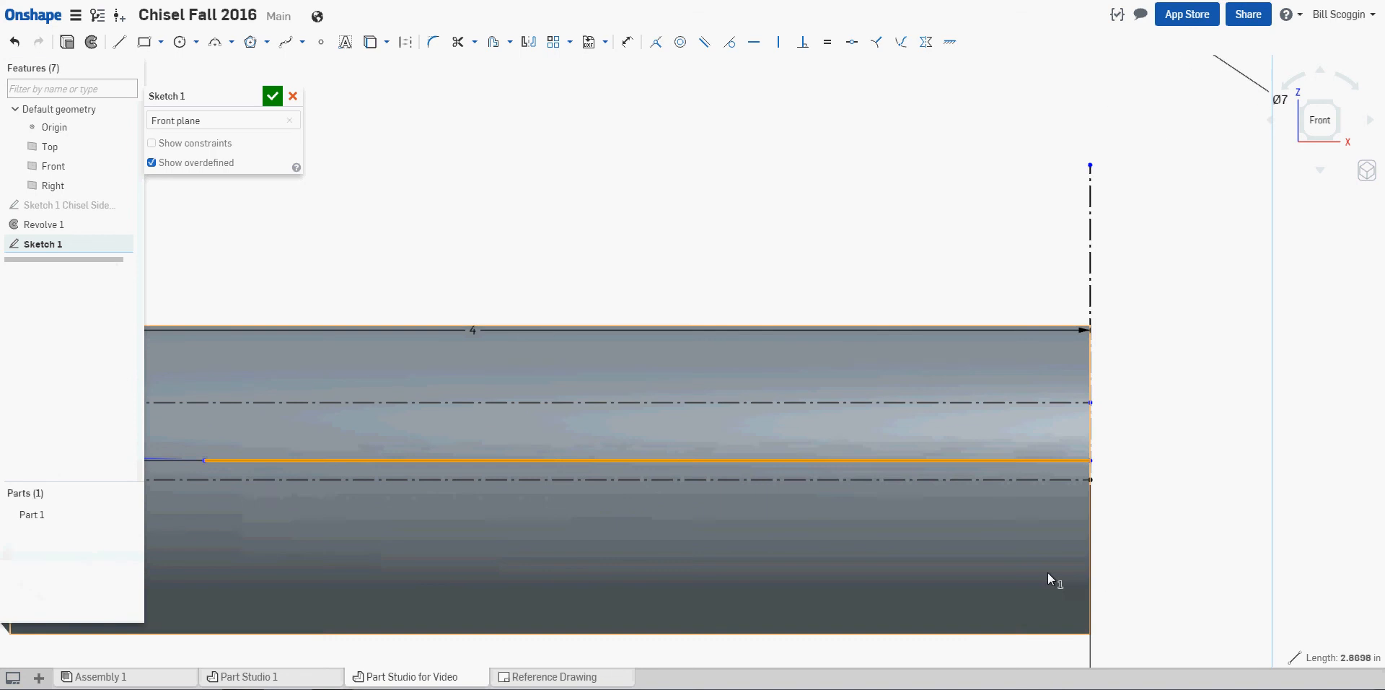
middle_click_drag(1045, 513, 1054, 473)
scroll(1120, 477, "up", 1)
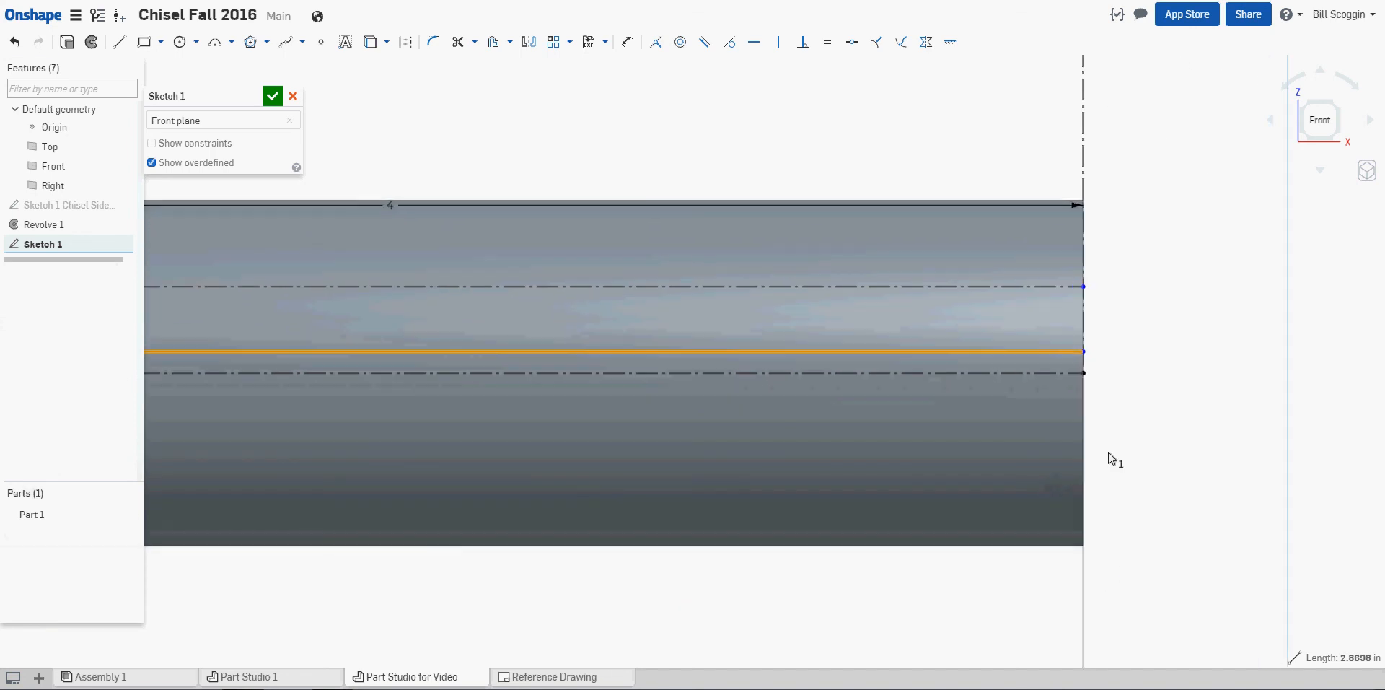
left_click(120, 42)
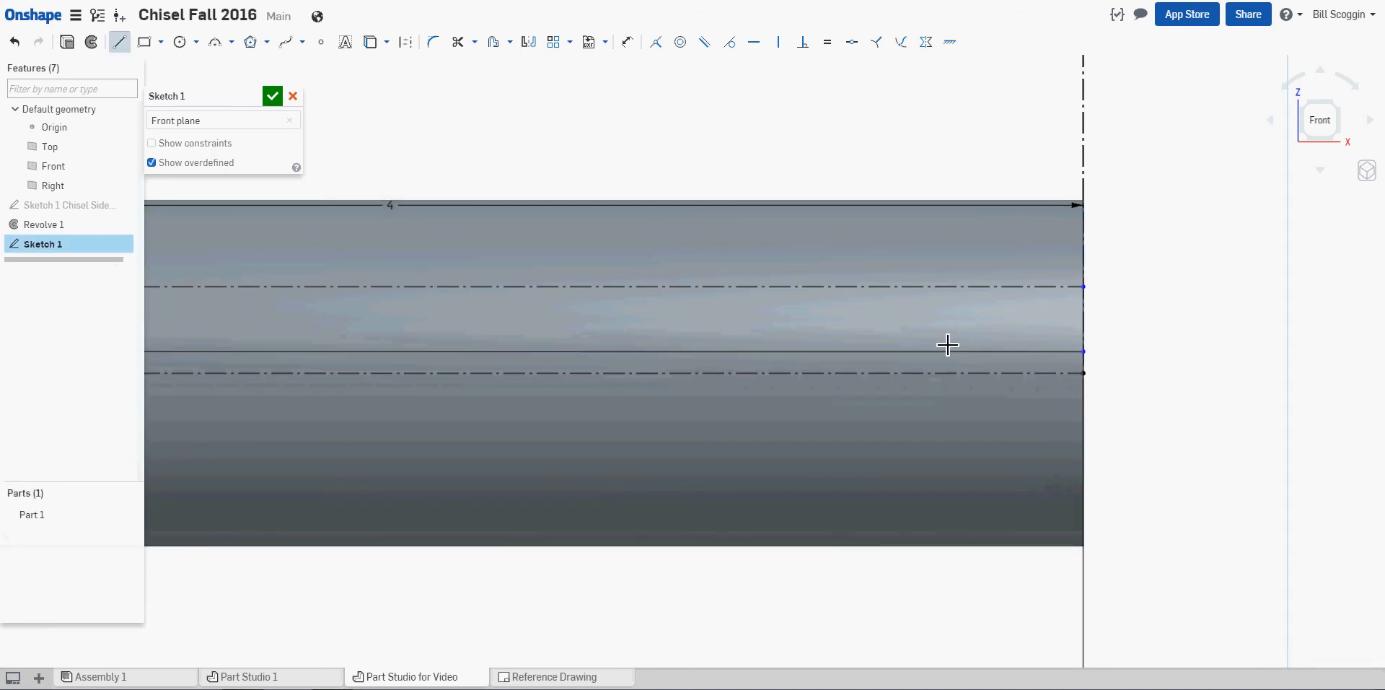
left_click(1088, 377)
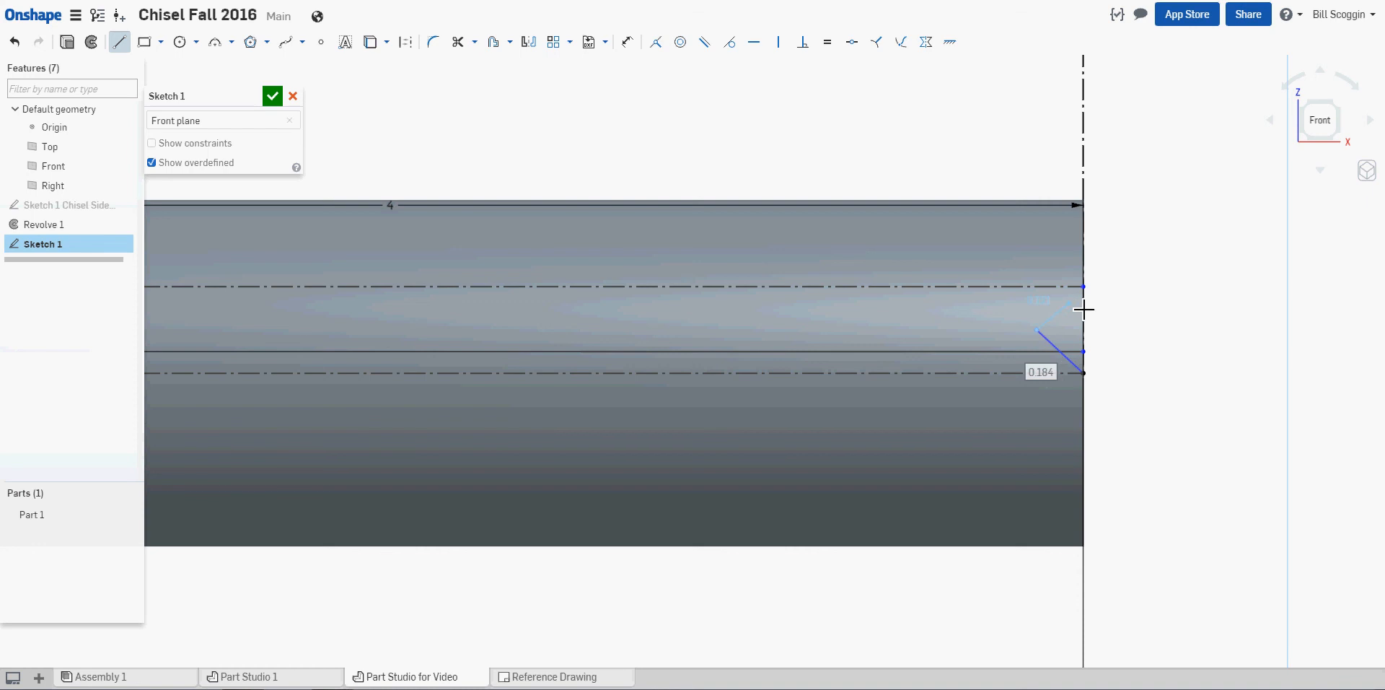
key("Escape")
- Dimension the angle between the short tip line and the vertical construction line at the blade's end to 45°
left_click(627, 43)
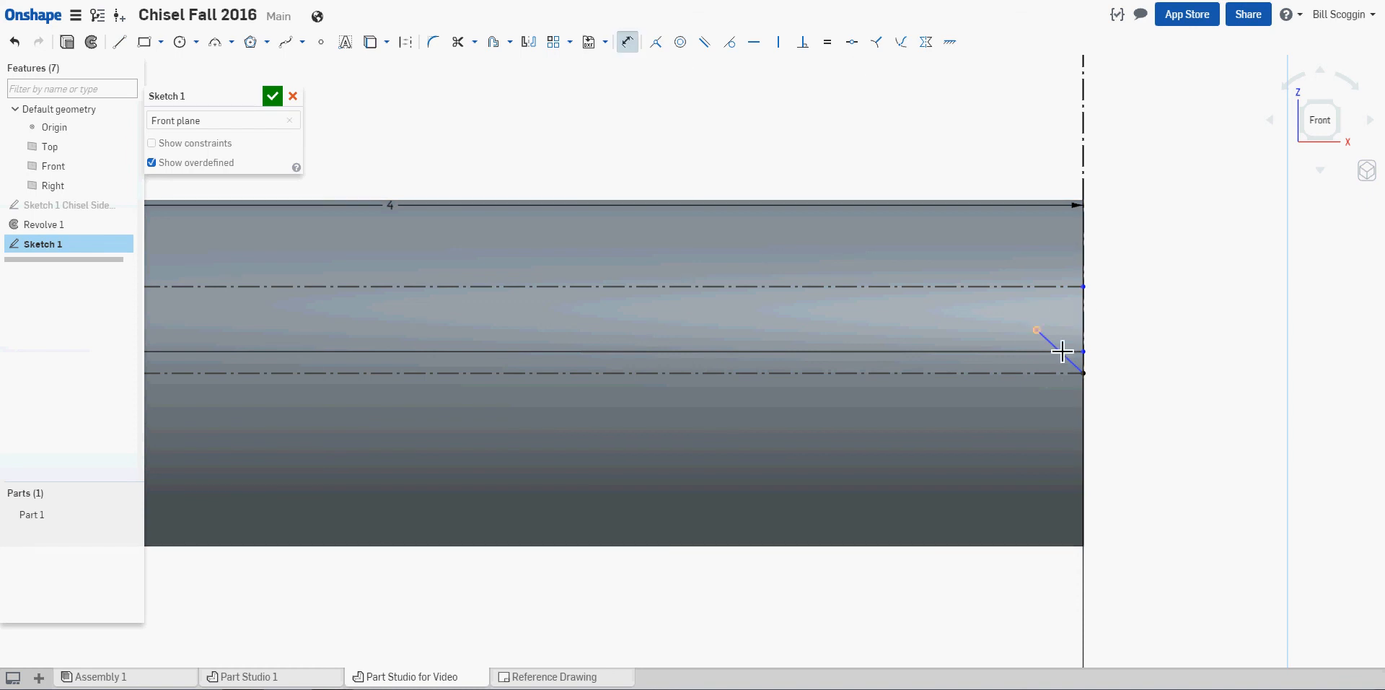
left_click(1070, 360)
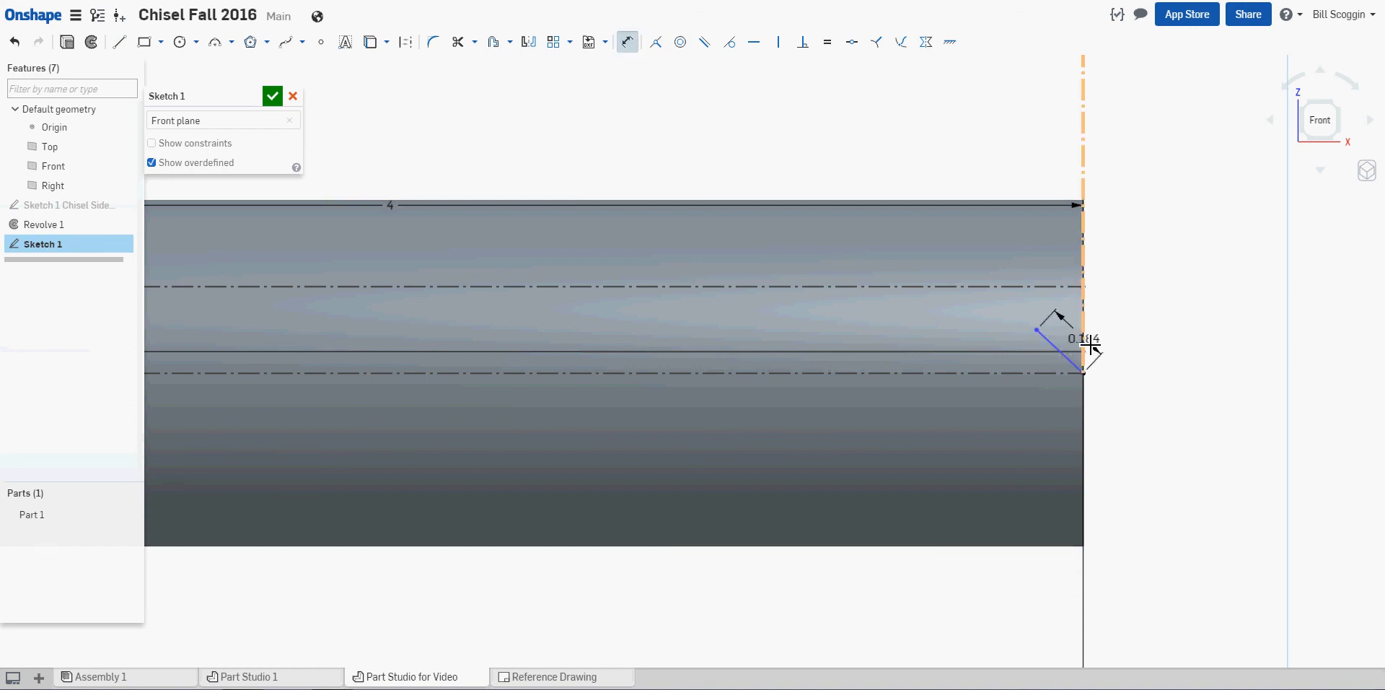
left_click(1084, 345)
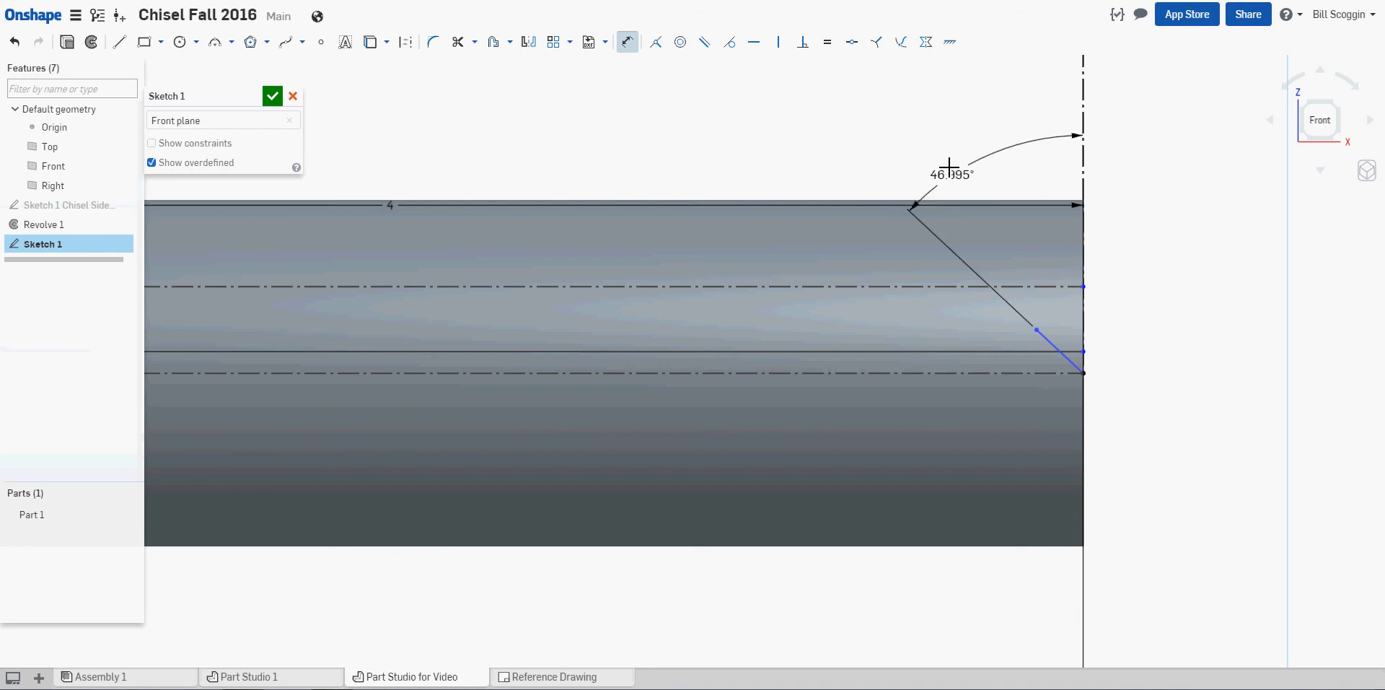
left_click(926, 133)
type("45")
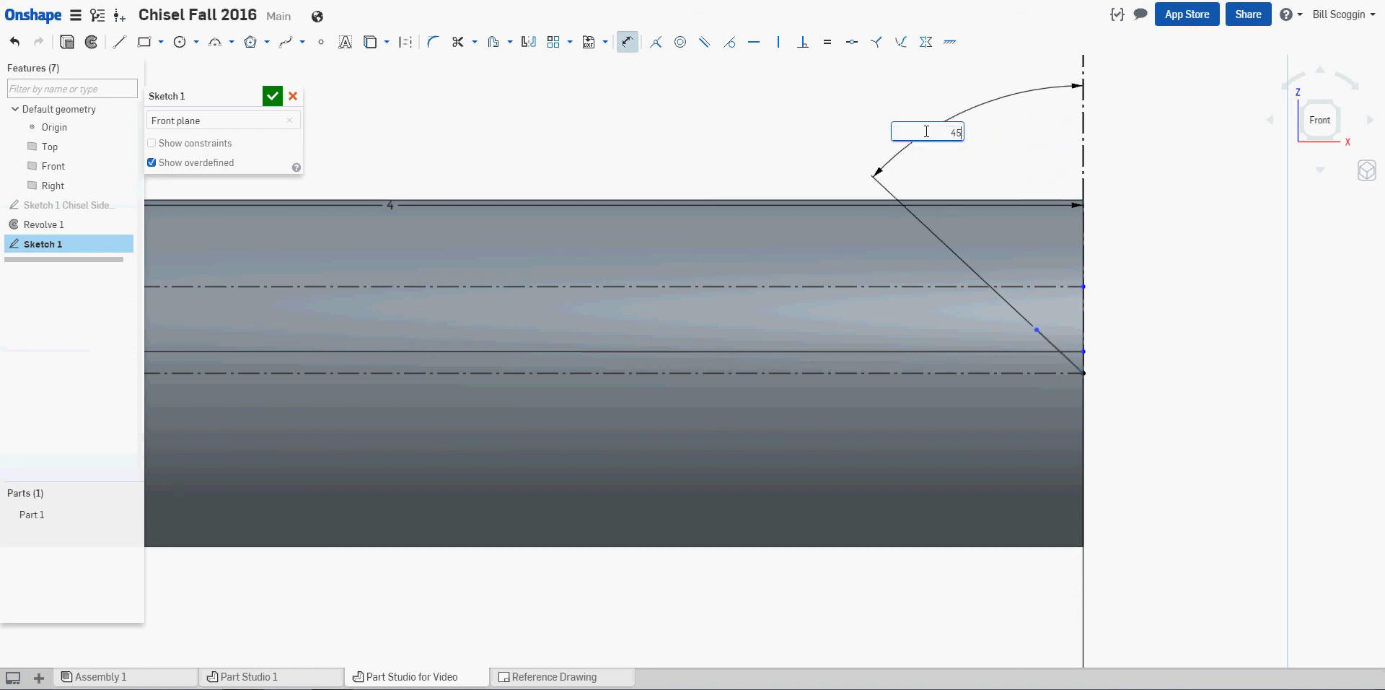
key("Return")
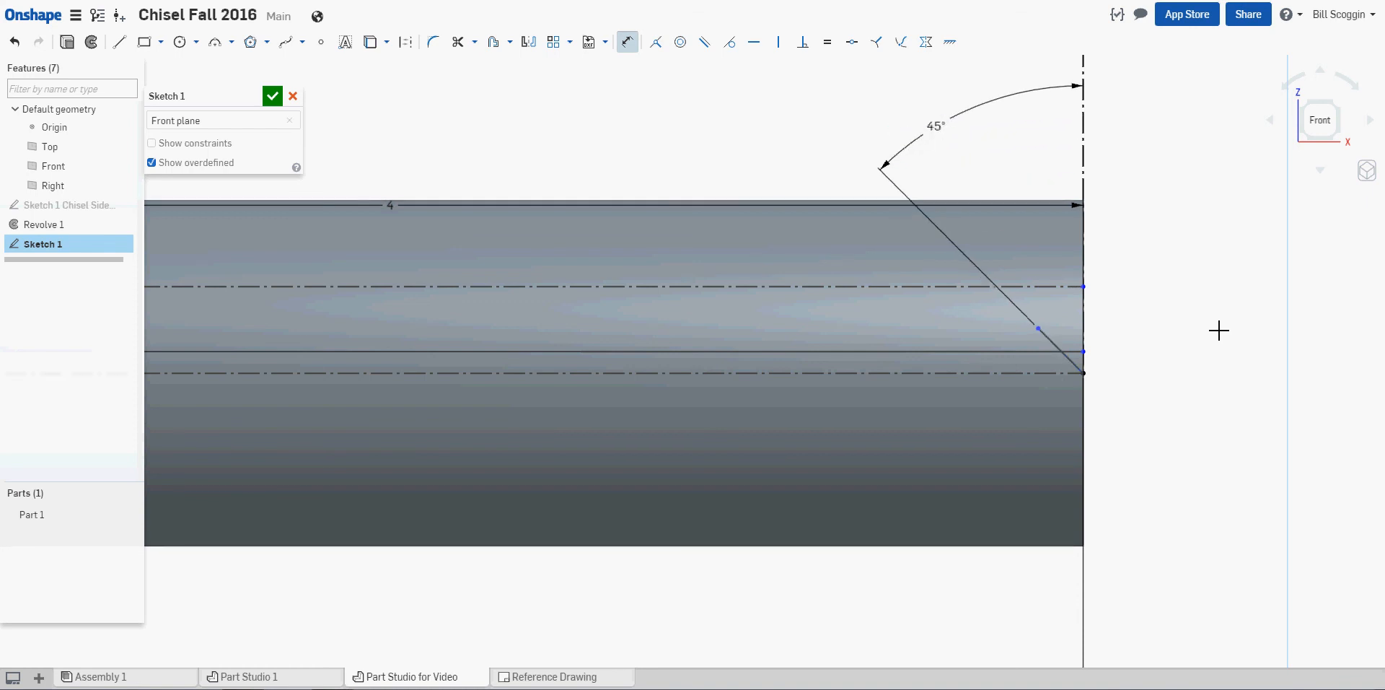
- Trim the blade line and the 45° tip line beyond their intersection so they meet in a corner
scroll(1177, 449, "down", 1)
scroll(1158, 448, "up", 3)
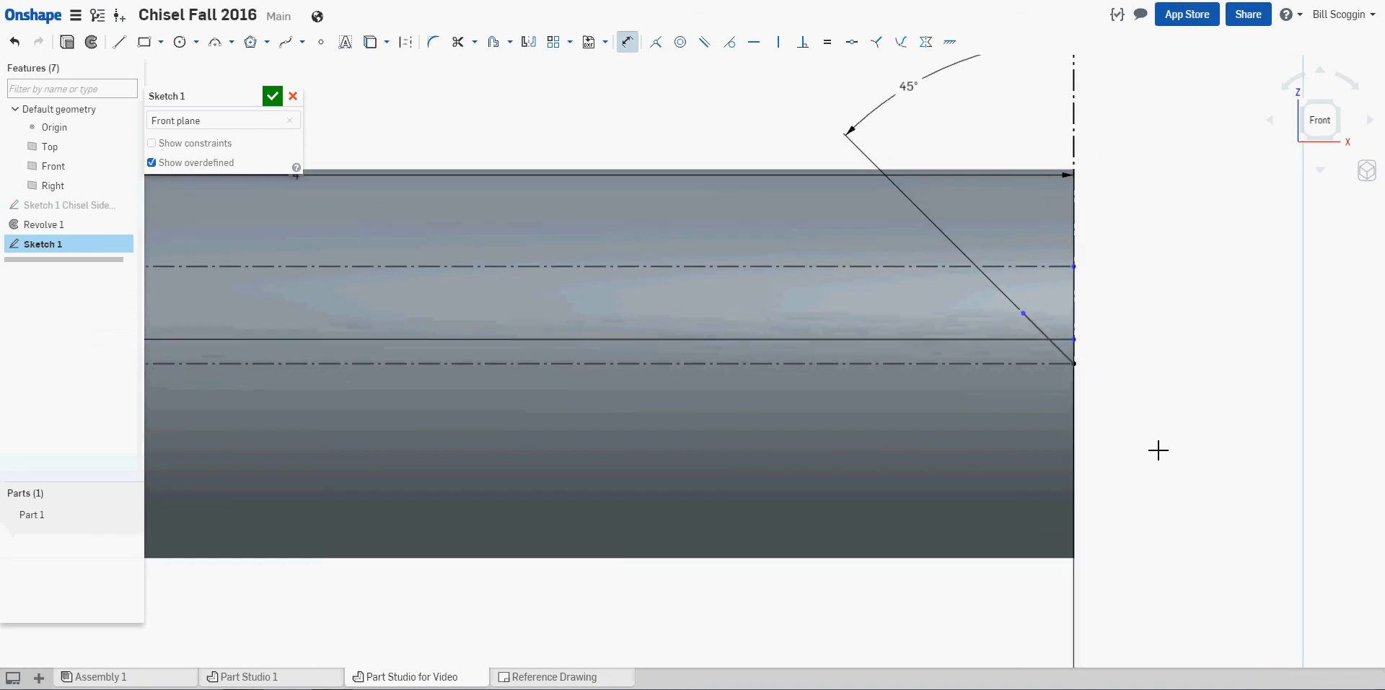
mouse_move(1152, 439)
middle_mouse_down()
mouse_move(1111, 396)
mouse_move(1163, 407)
middle_mouse_up()
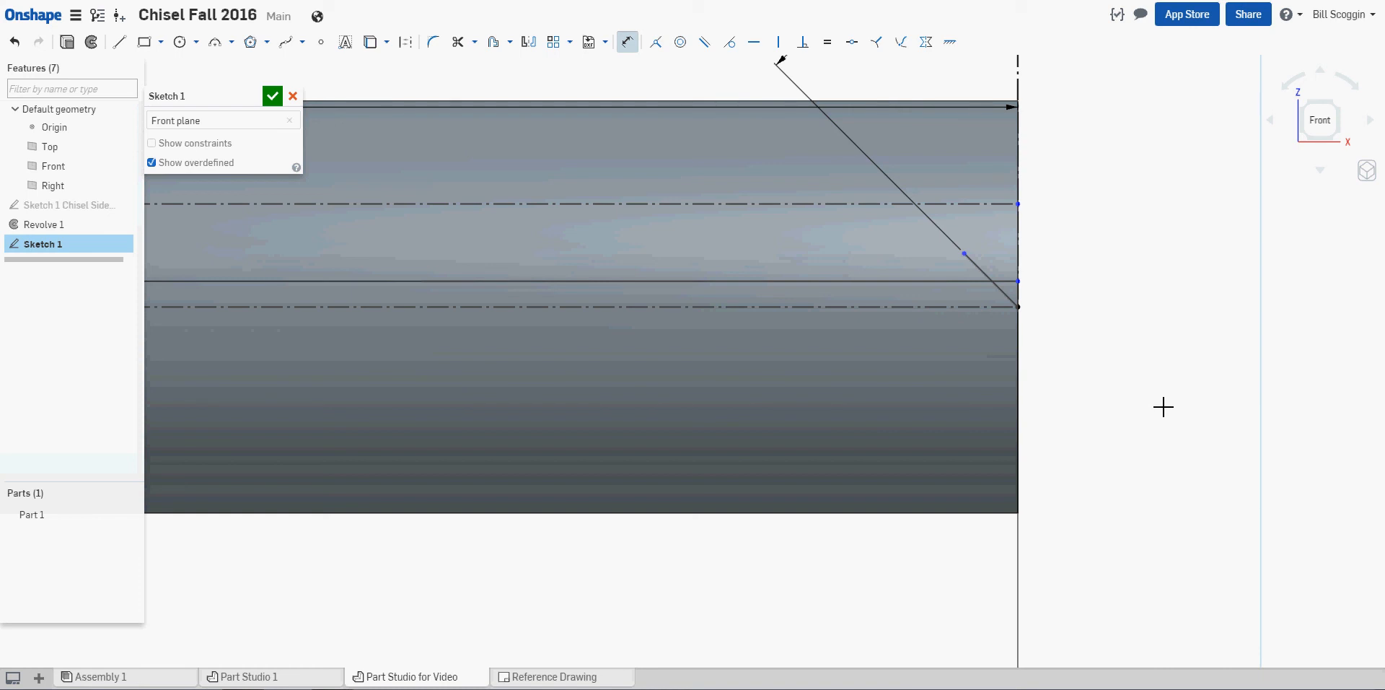
left_click(462, 45)
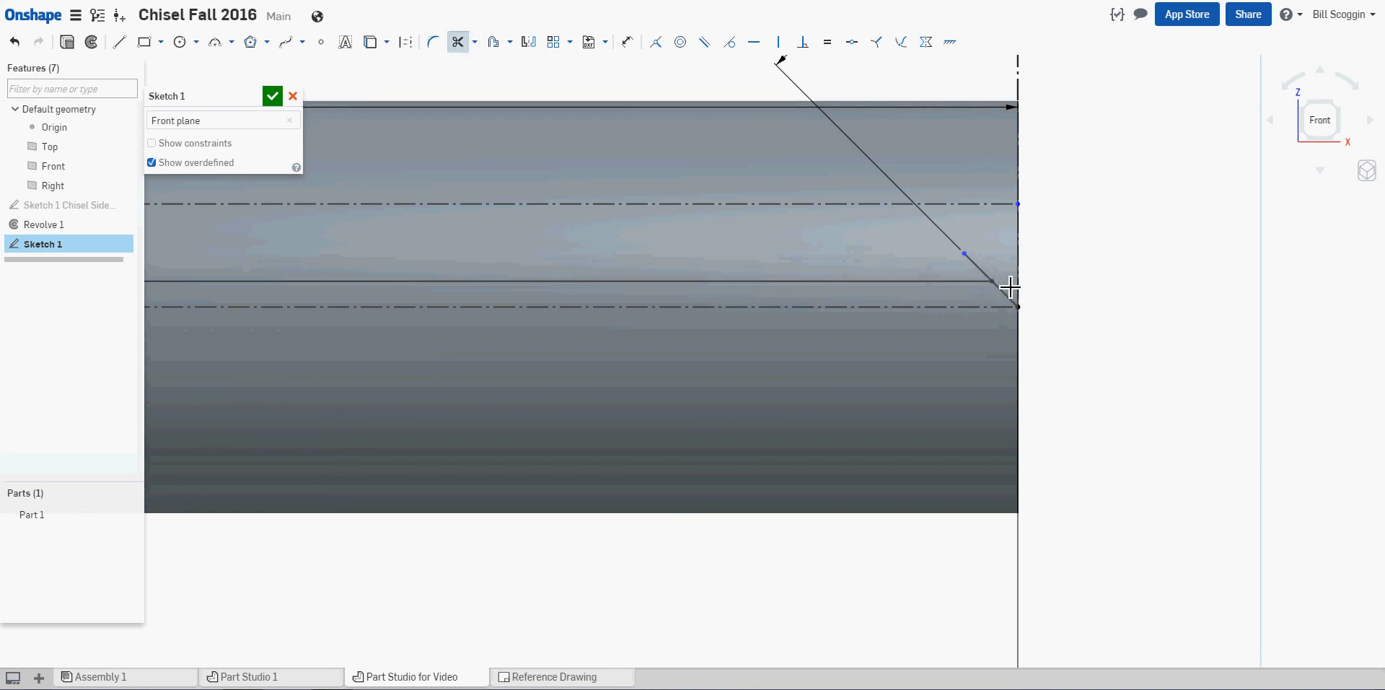
scroll(1060, 314, "up", 2)
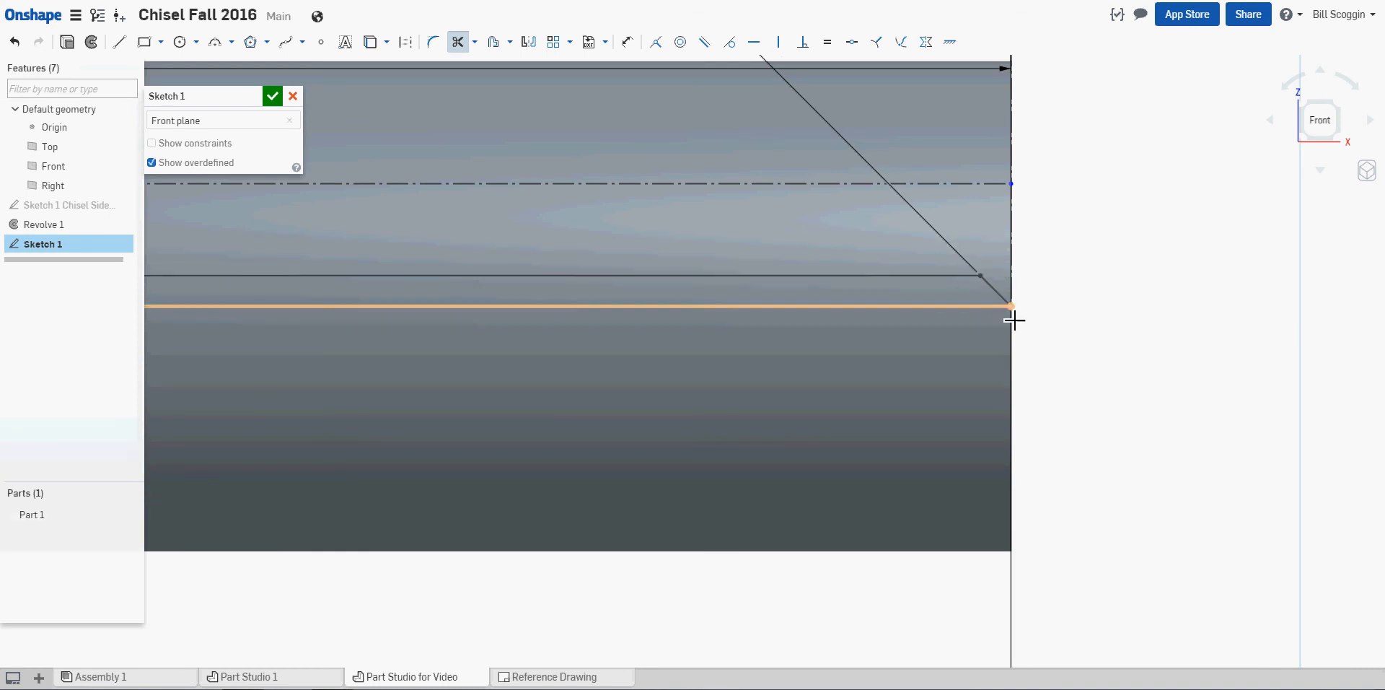
- Draw three connected lines enclosing the area above the blade, from the arc's shank-side end up, across past the tip, and about 1.26 in down to it
scroll(1057, 298, "down", 2)
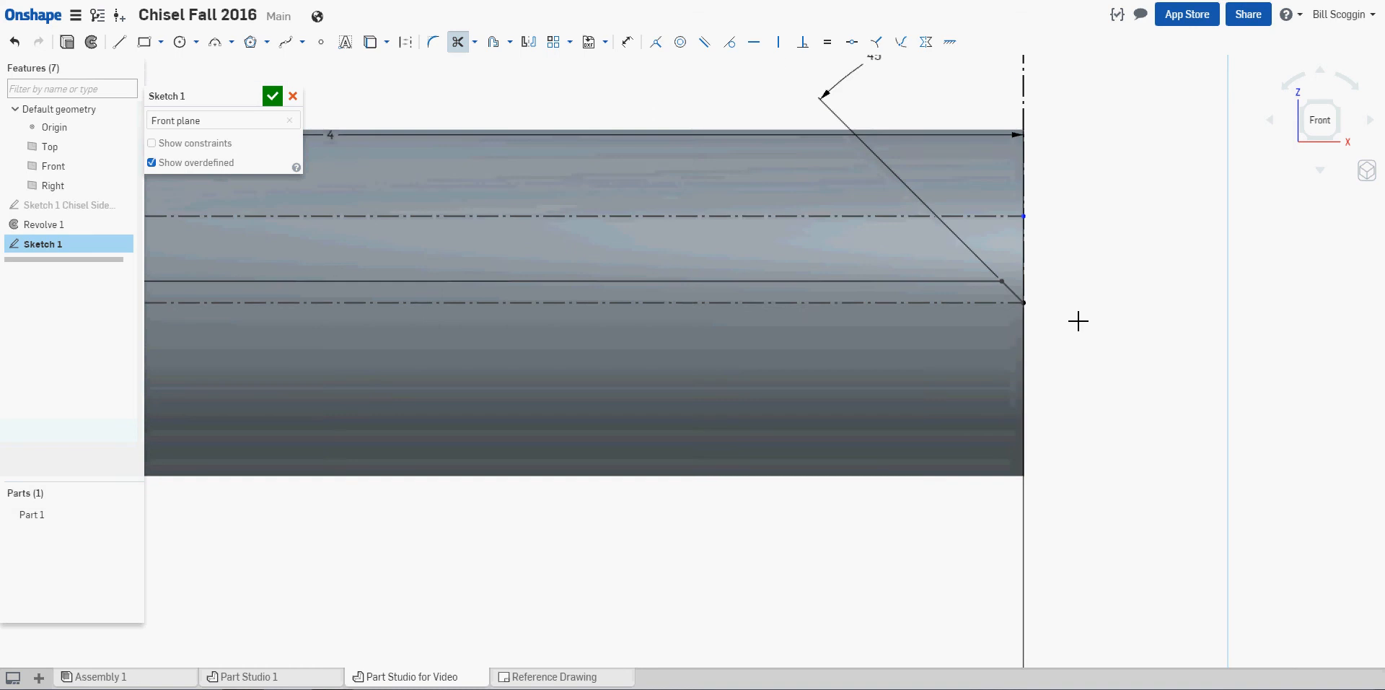
scroll(1079, 321, "down", 2)
middle_click_drag(1080, 448, 1105, 469)
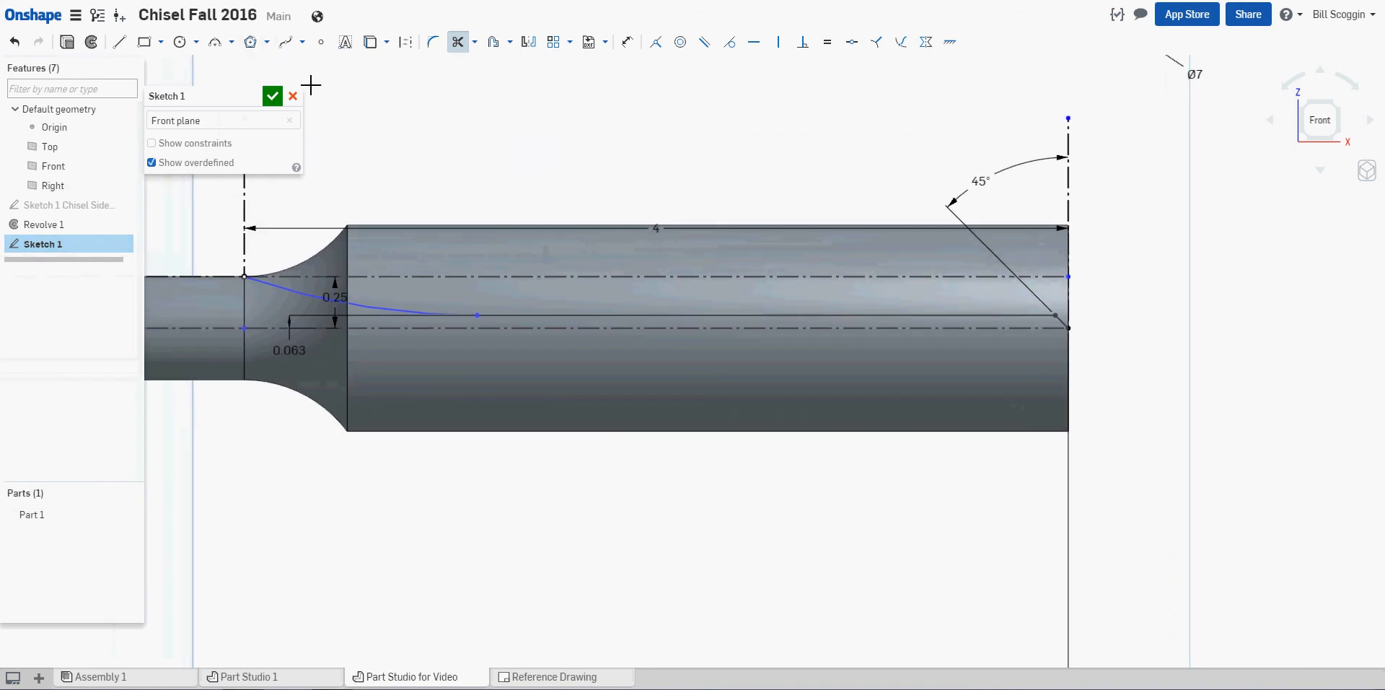
left_click(119, 41)
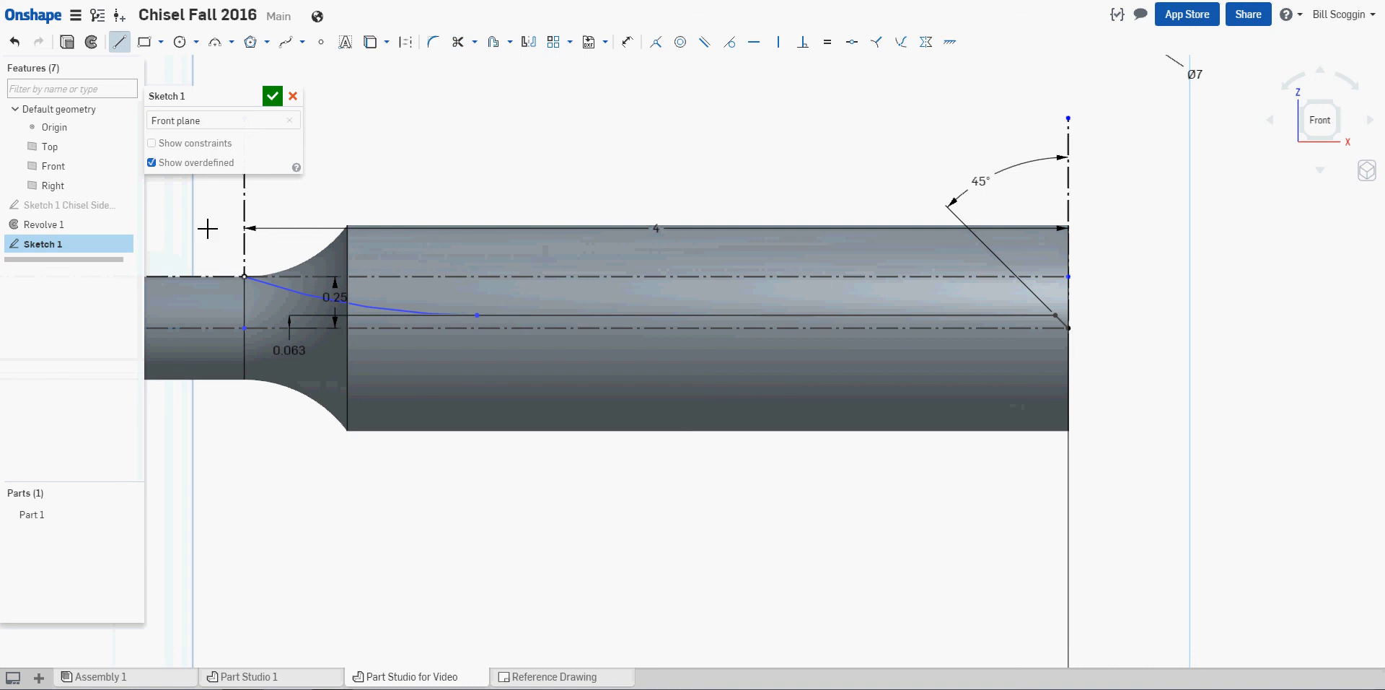
left_click(246, 279)
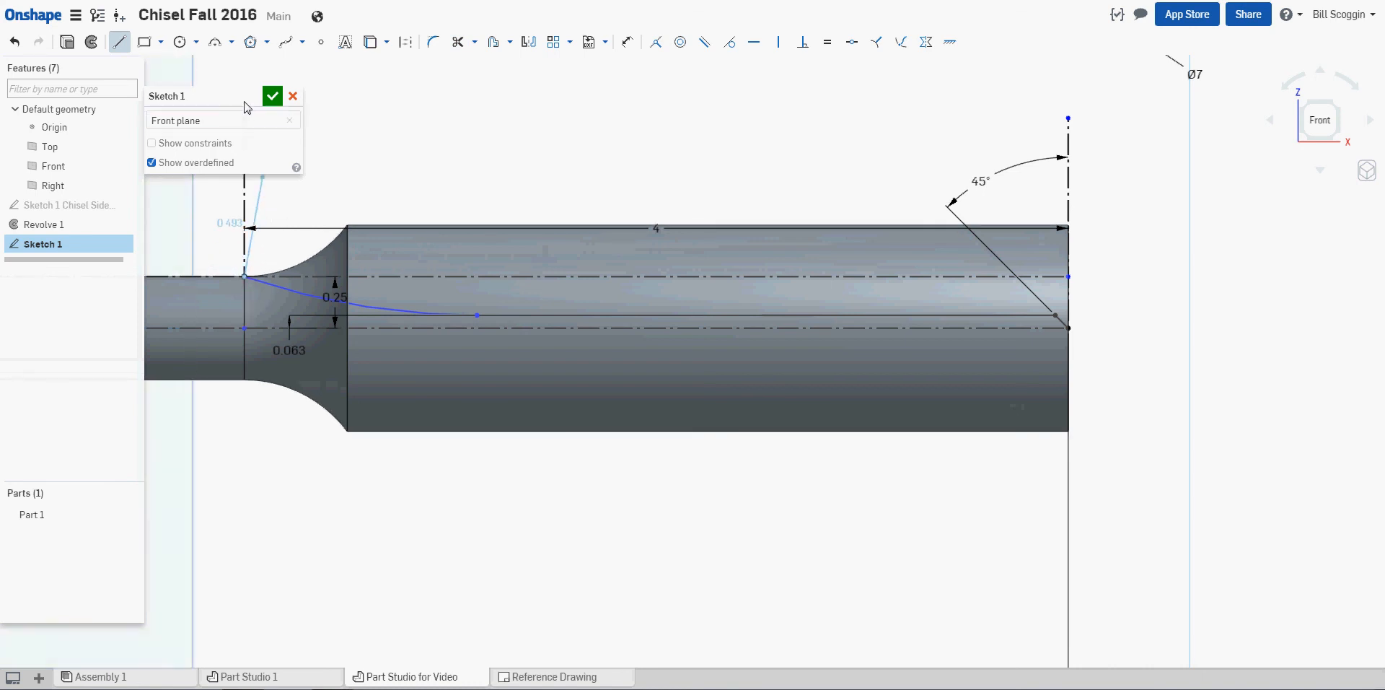
left_click(244, 64)
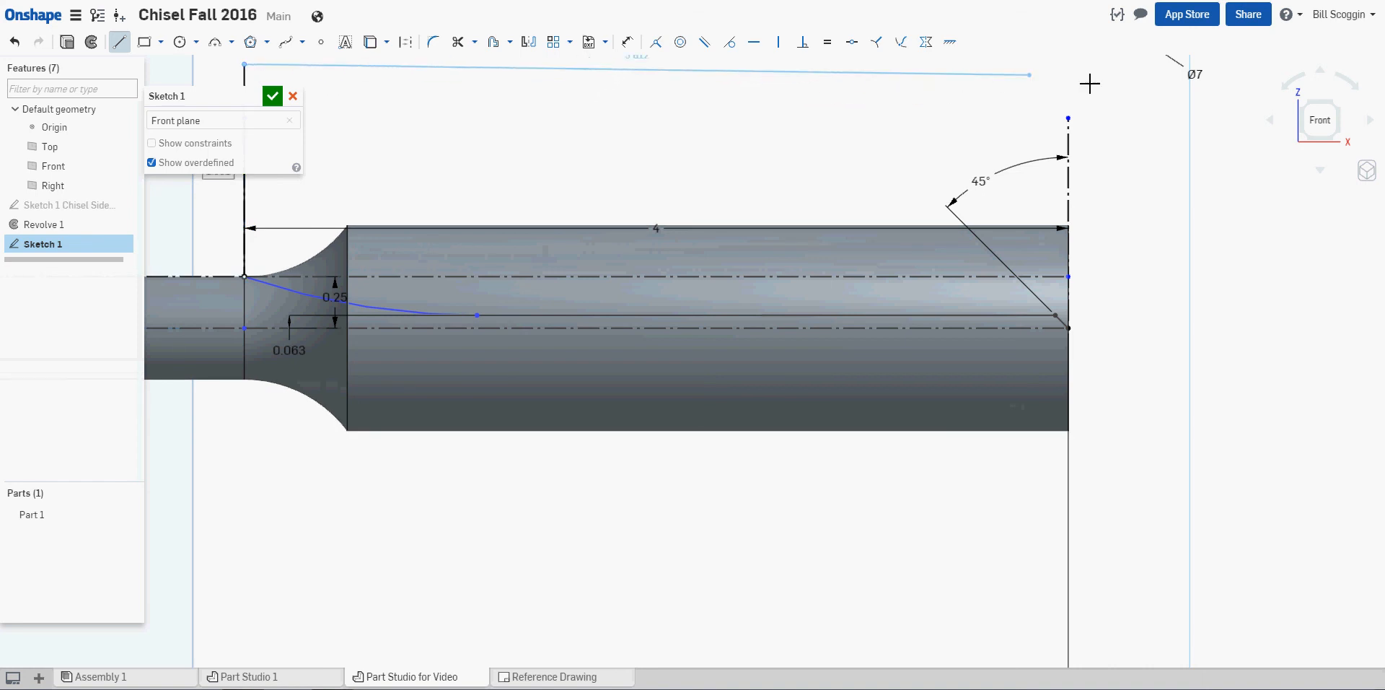
left_click(1126, 73)
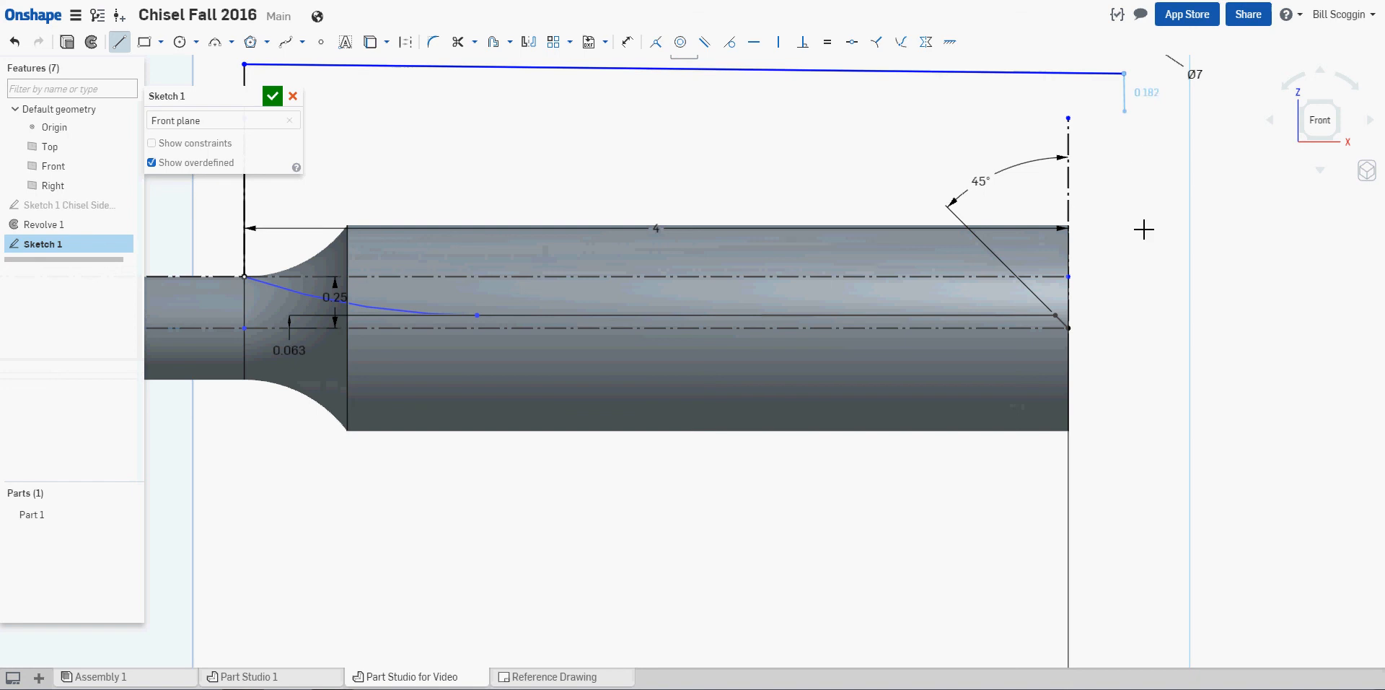
left_click(1074, 332)
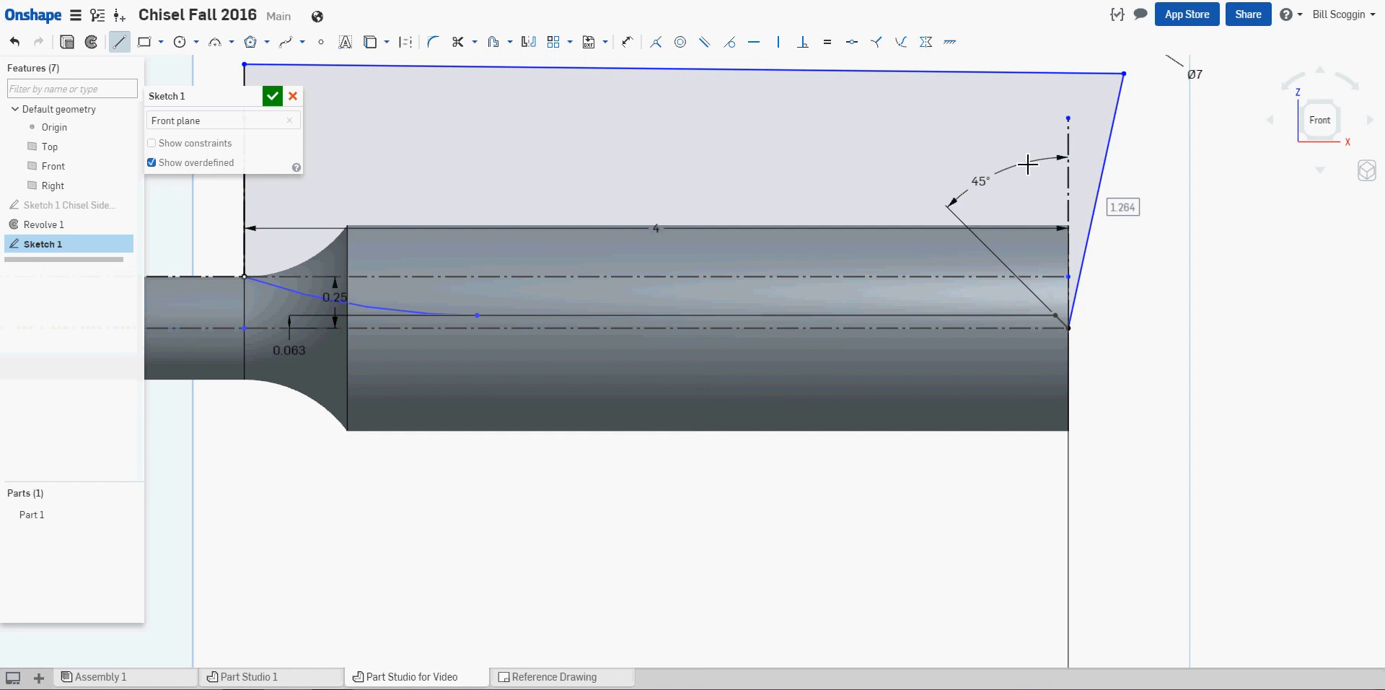
- Mirror the upper cut profile, including the arc, blade line, 45° tip line and enclosing lines, about the horizontal centerline
scroll(1231, 280, "up", 1)
scroll(1222, 299, "down", 3)
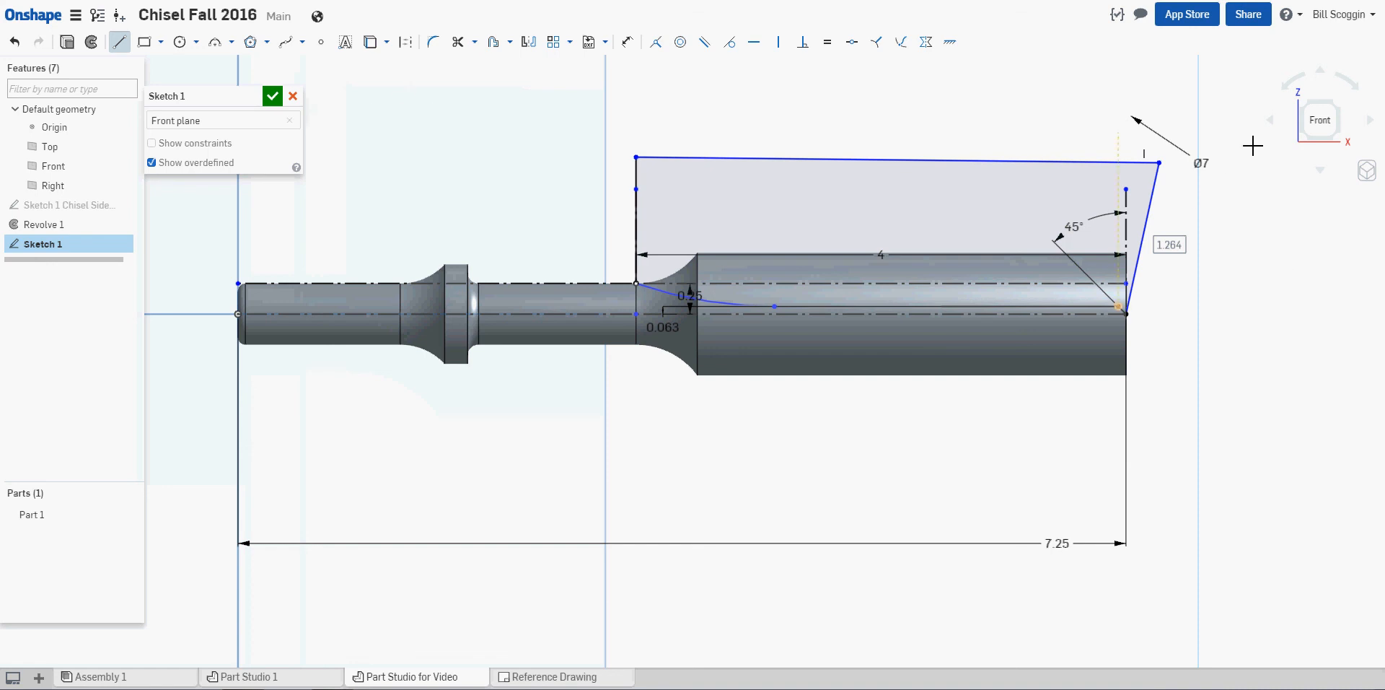
left_click(528, 41)
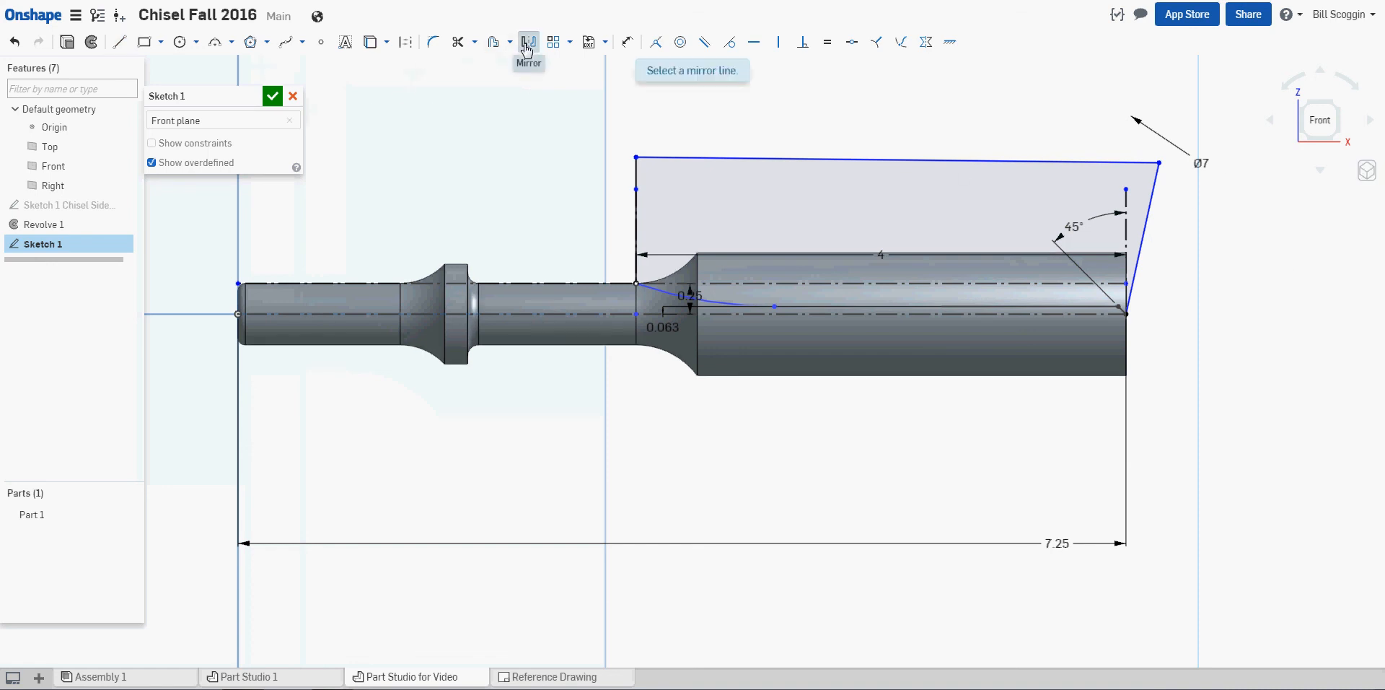
left_click(581, 318)
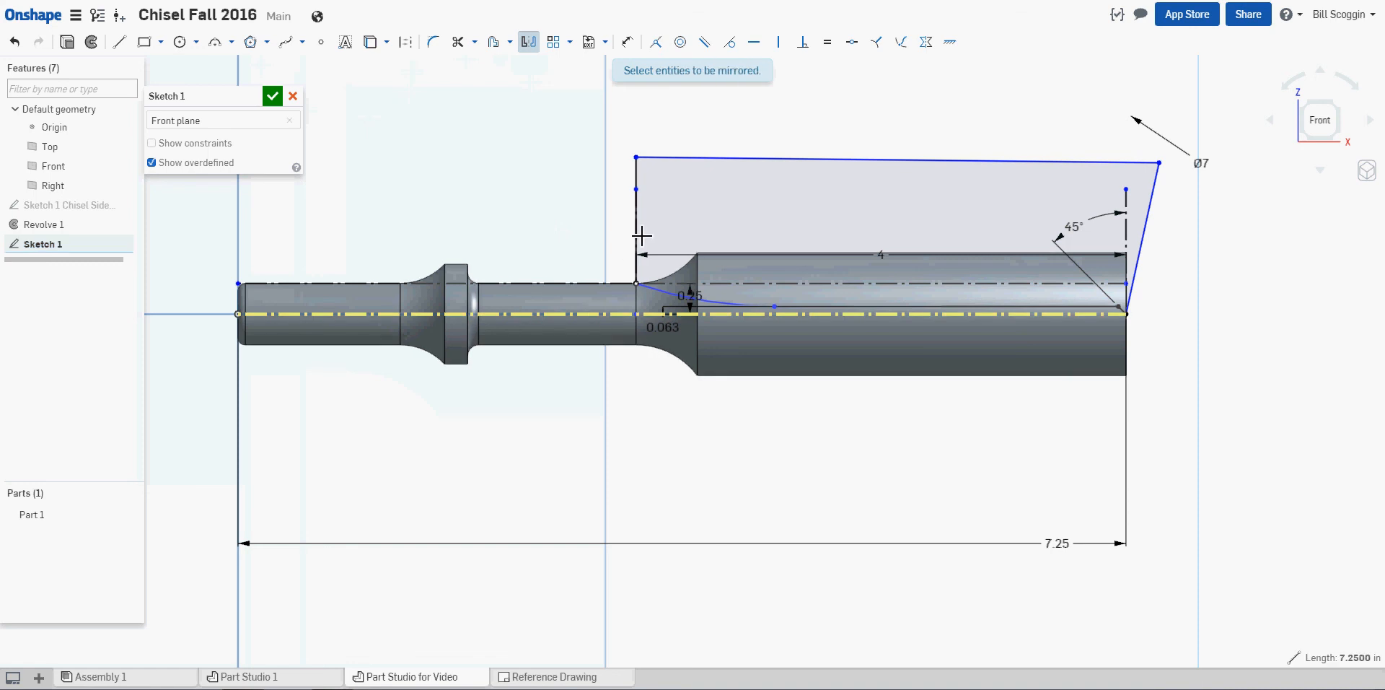
left_click(636, 176)
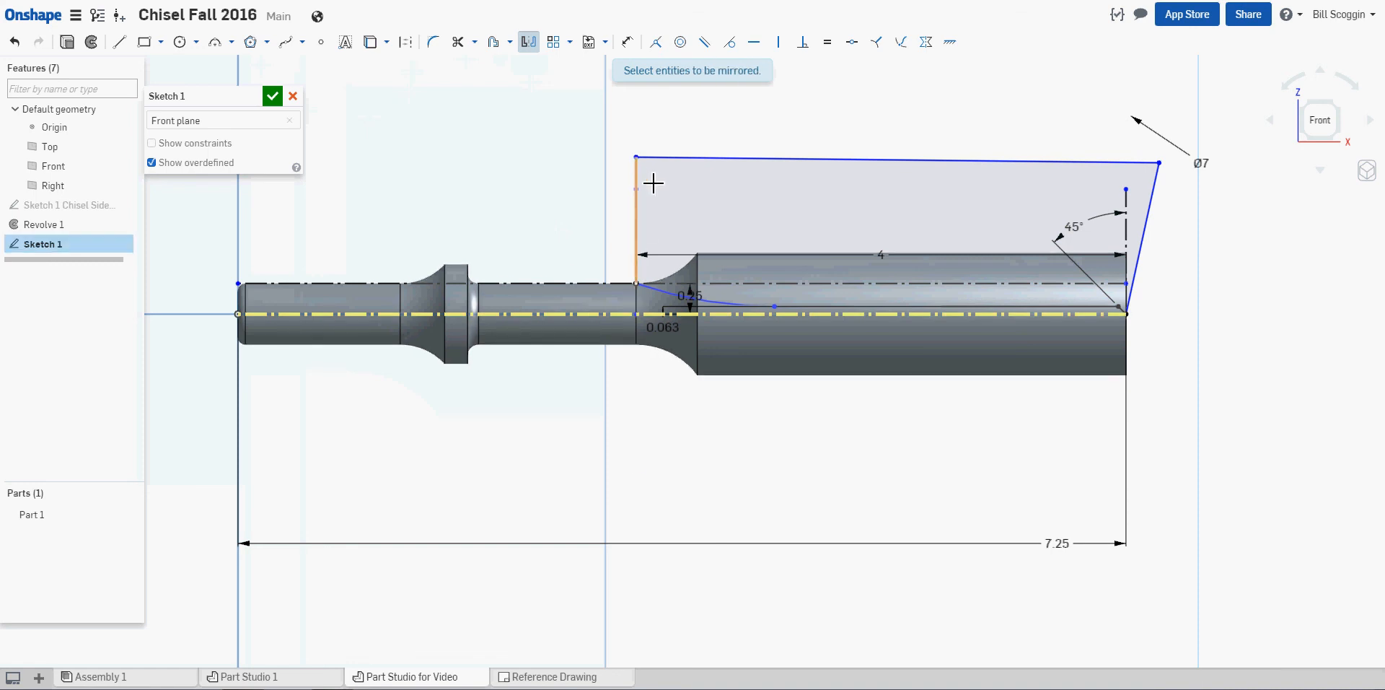
left_click(803, 303)
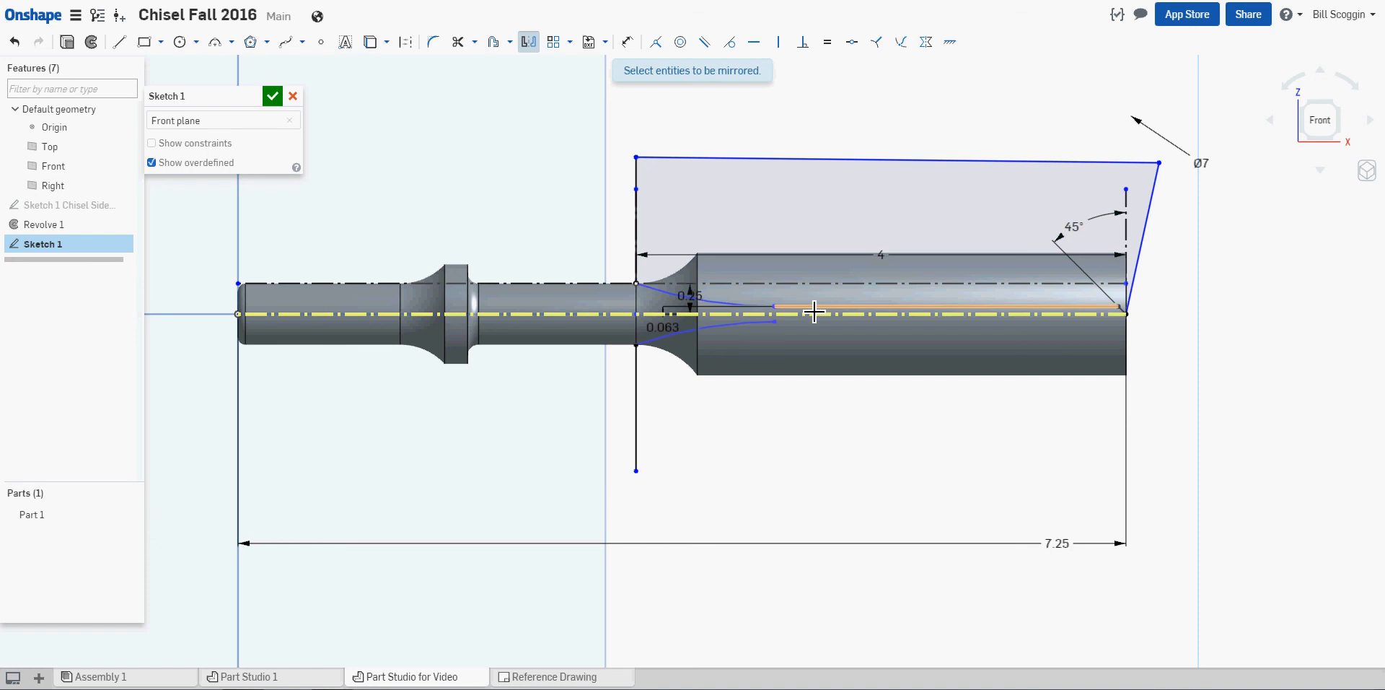
left_click(814, 311)
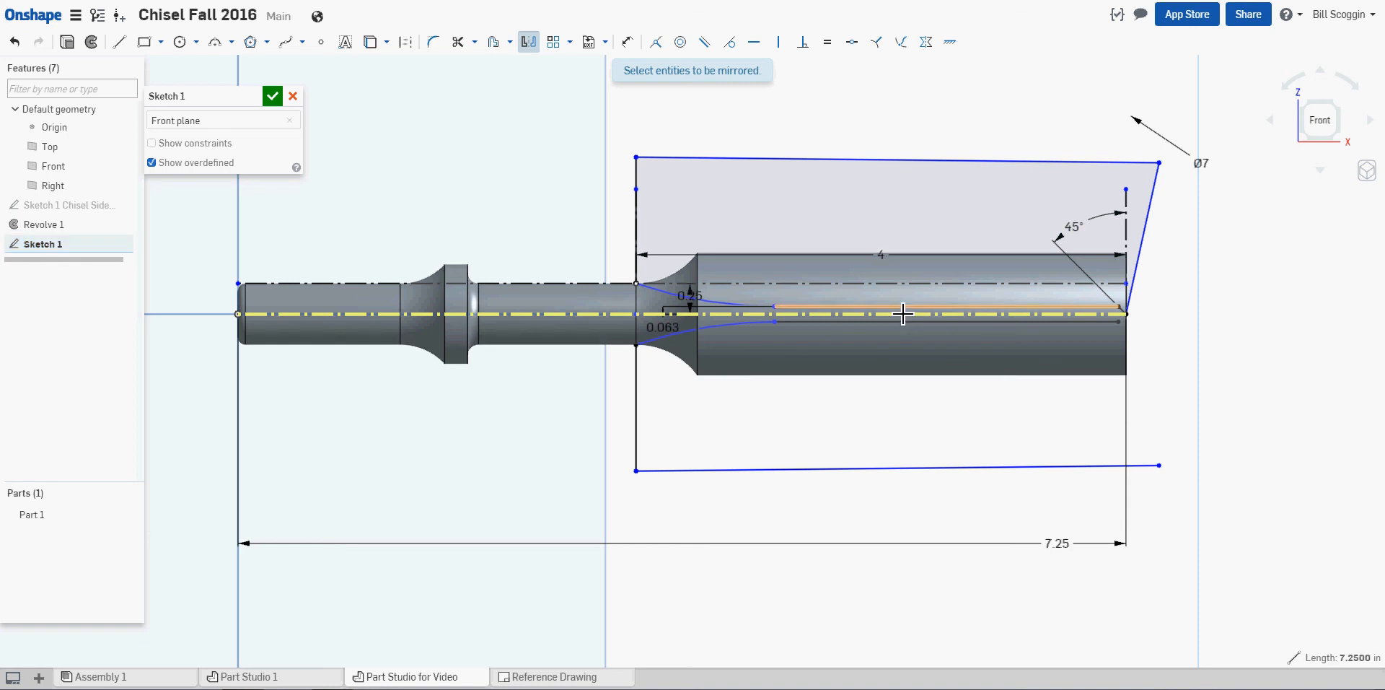
left_click(1131, 296)
scroll(1125, 297, "up", 5)
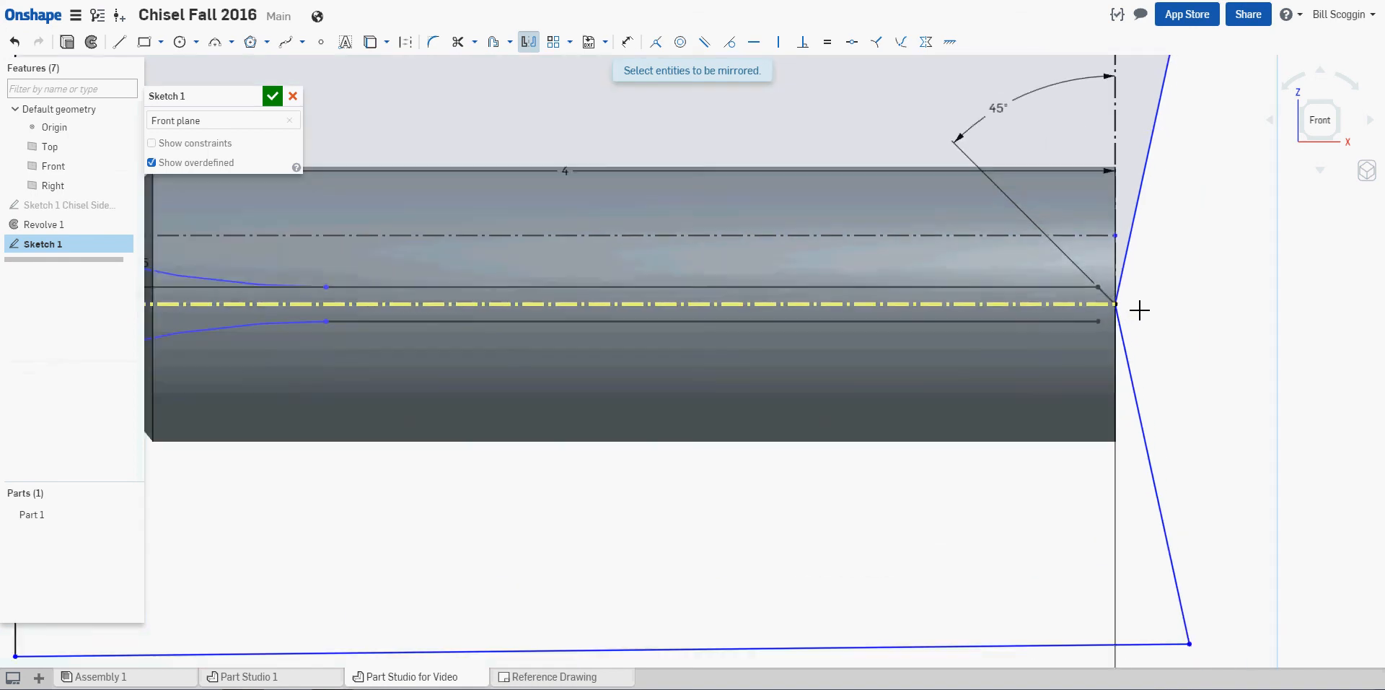
left_click(1100, 298)
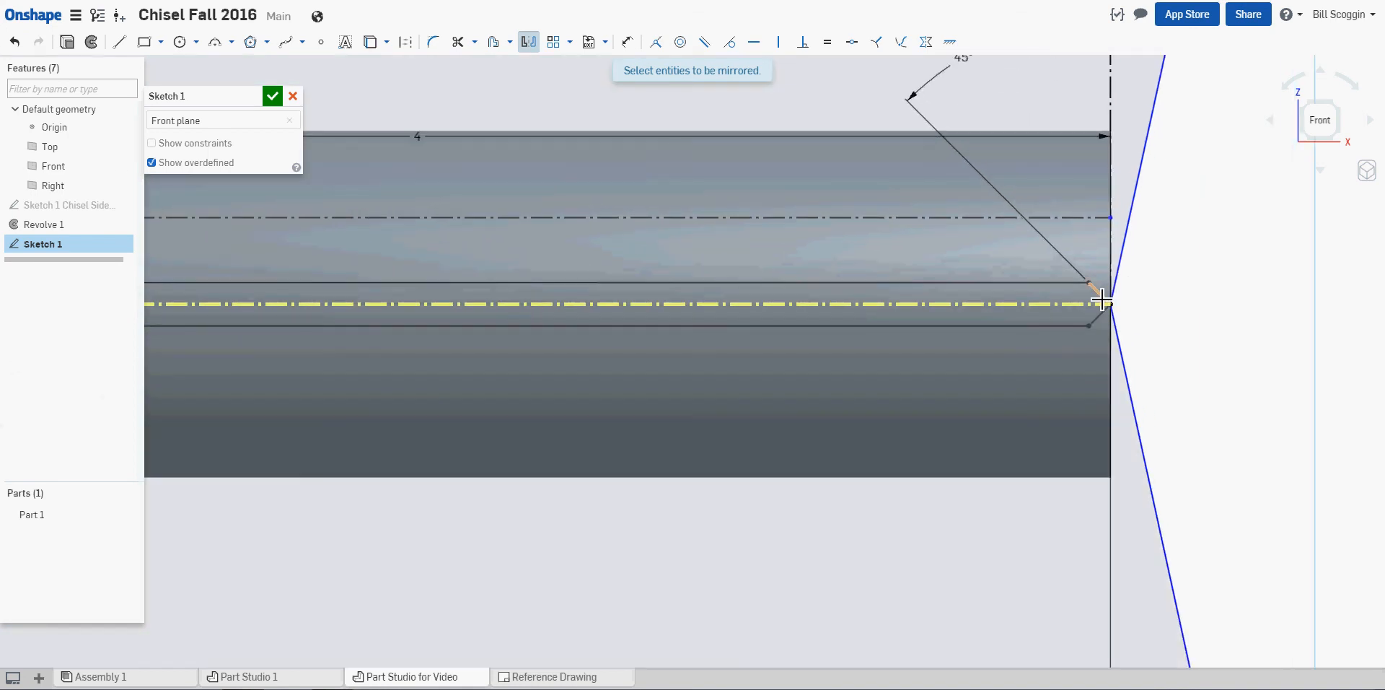
scroll(553, 548, "down", 5)
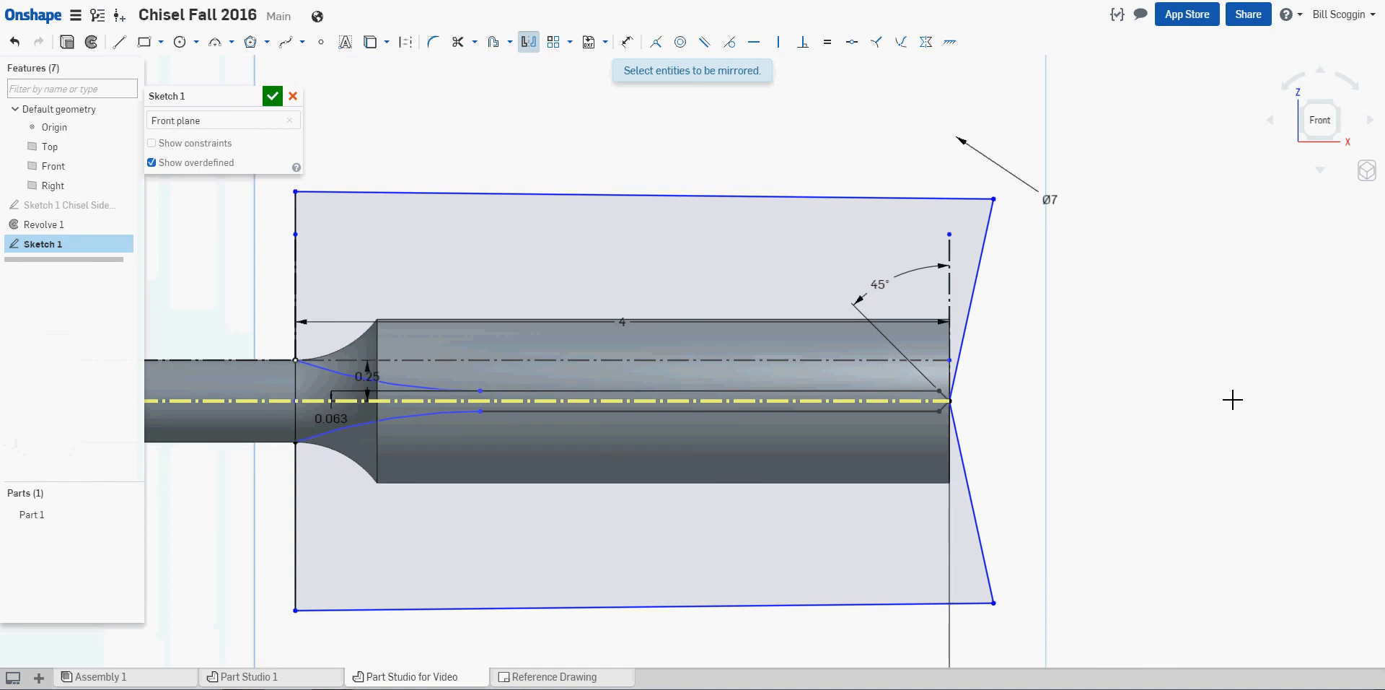
- Name the sketch "Sketch 2 Side Cut Profile" and finish it
middle_click_drag(1161, 419, 1194, 326)
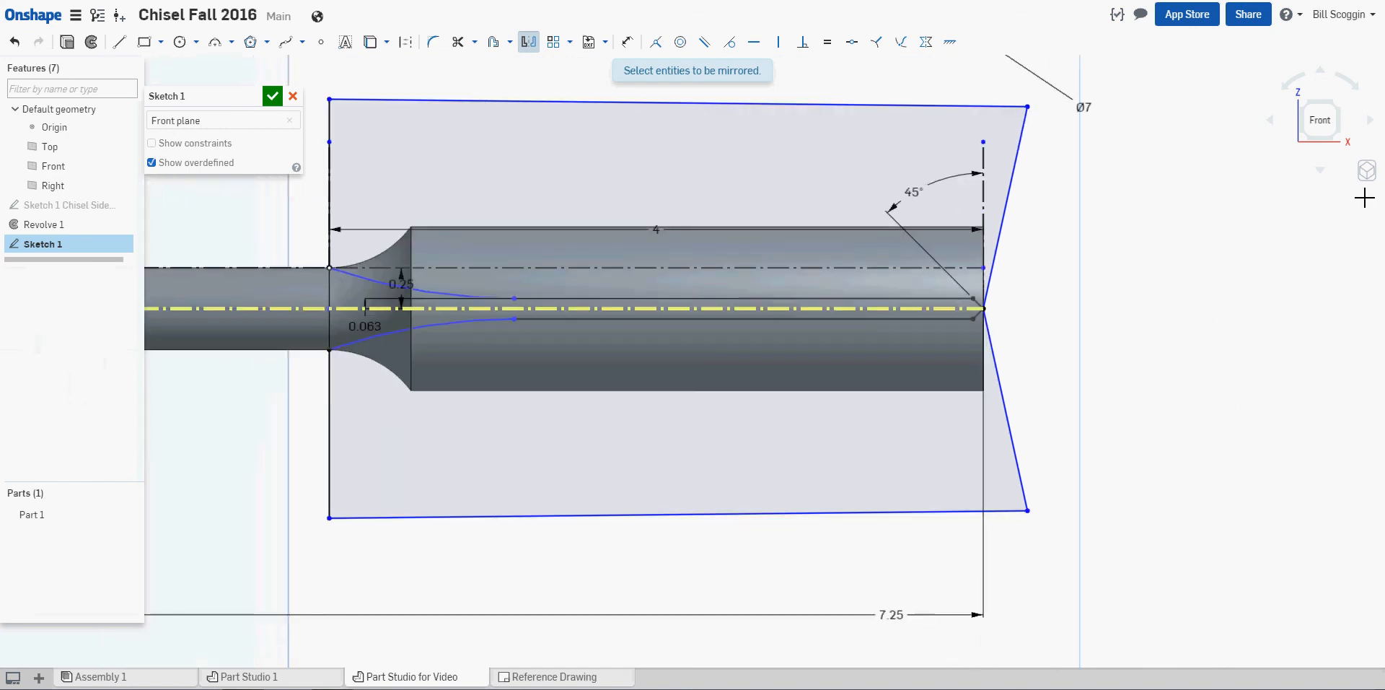
left_click(1367, 171)
left_click(1323, 191)
scroll(995, 498, "up", 5)
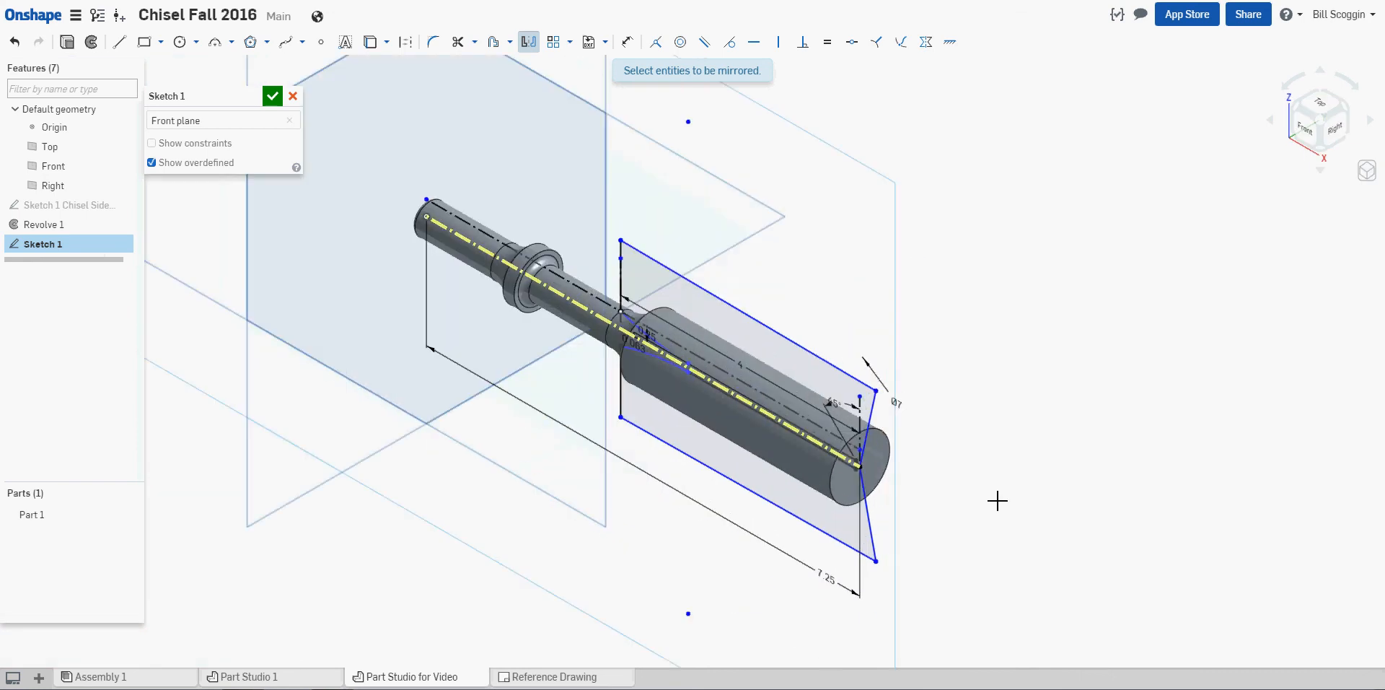
mouse_move(985, 511)
middle_mouse_down()
mouse_move(1119, 359)
mouse_move(1121, 461)
middle_mouse_up()
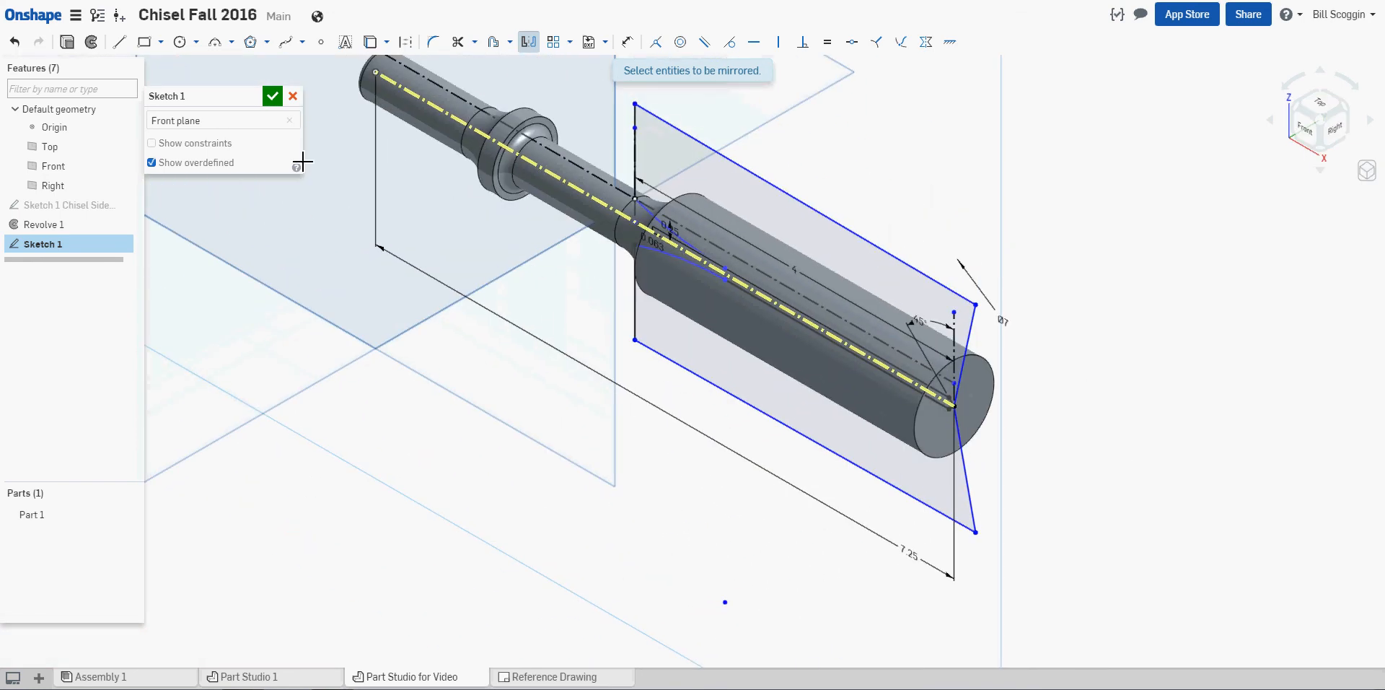
left_click(252, 99)
left_click(239, 98)
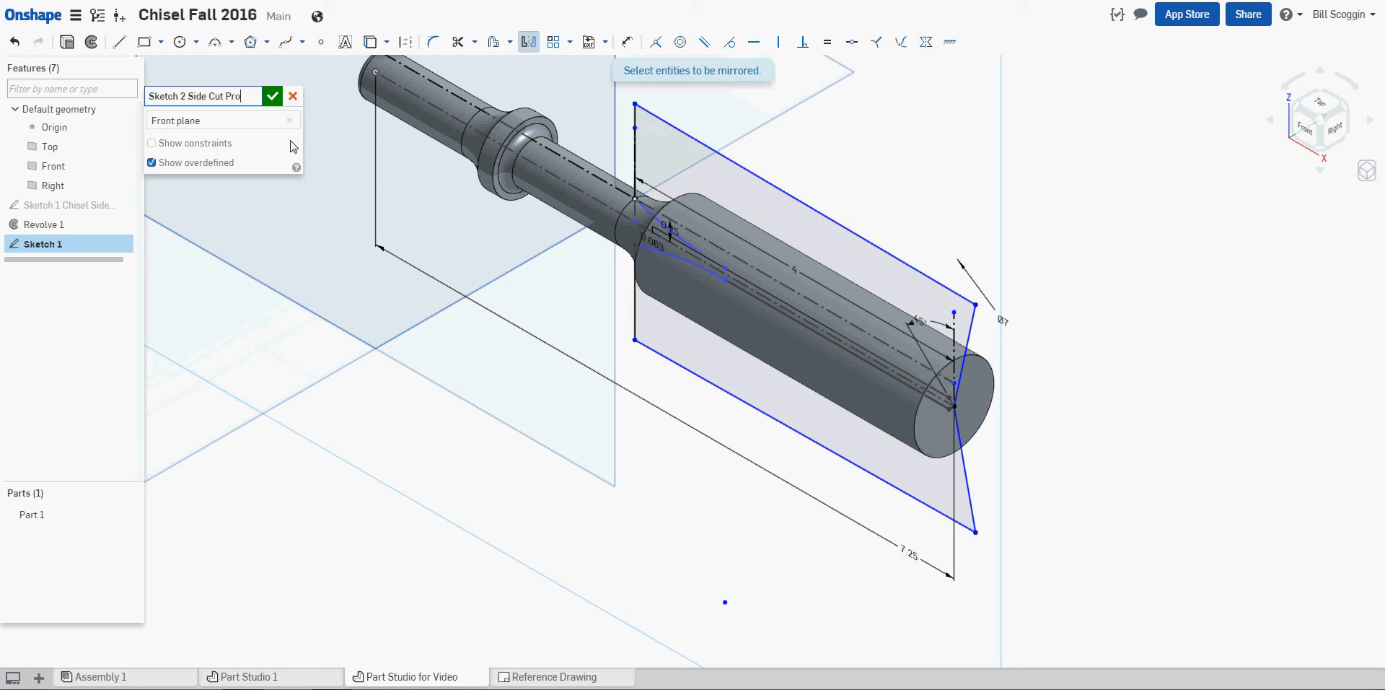
left_click(272, 96)
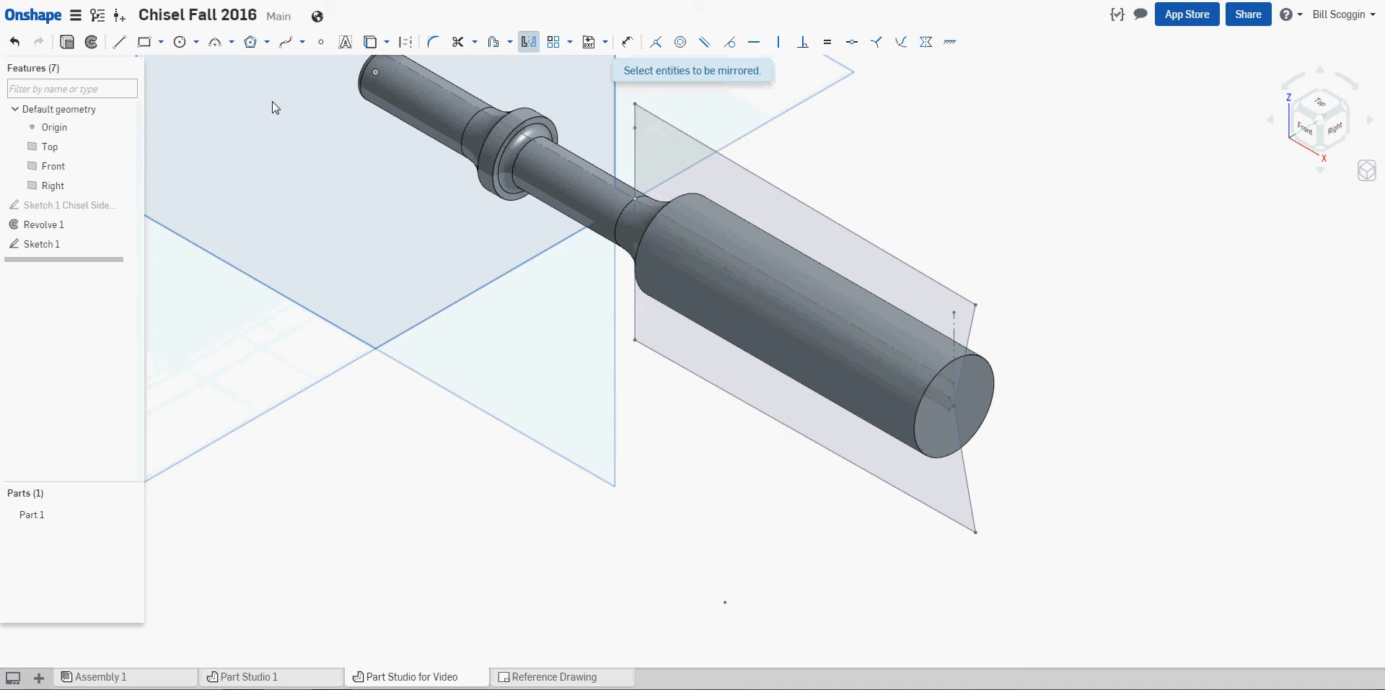
- Extrude the upper and lower side cut regions as a 1 in blind removal into the blade's rear half, merging with all
scroll(636, 267, "down", 5)
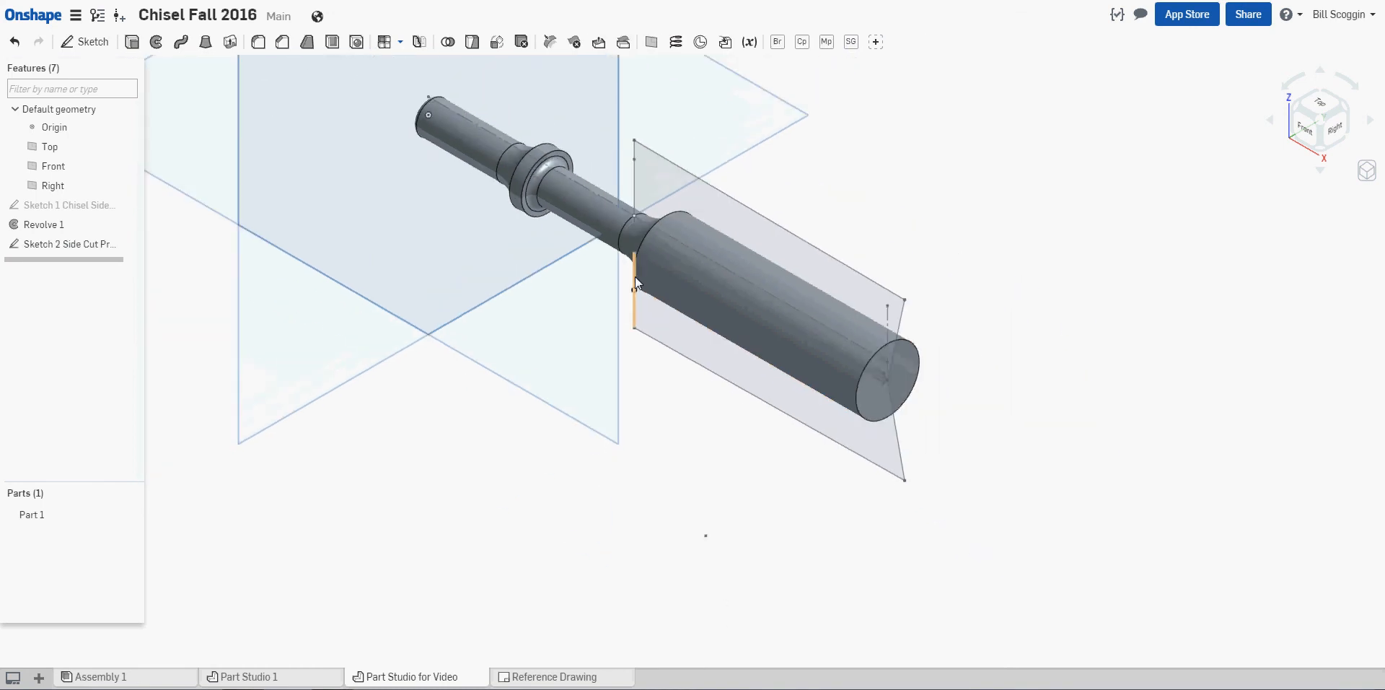
left_click(131, 41)
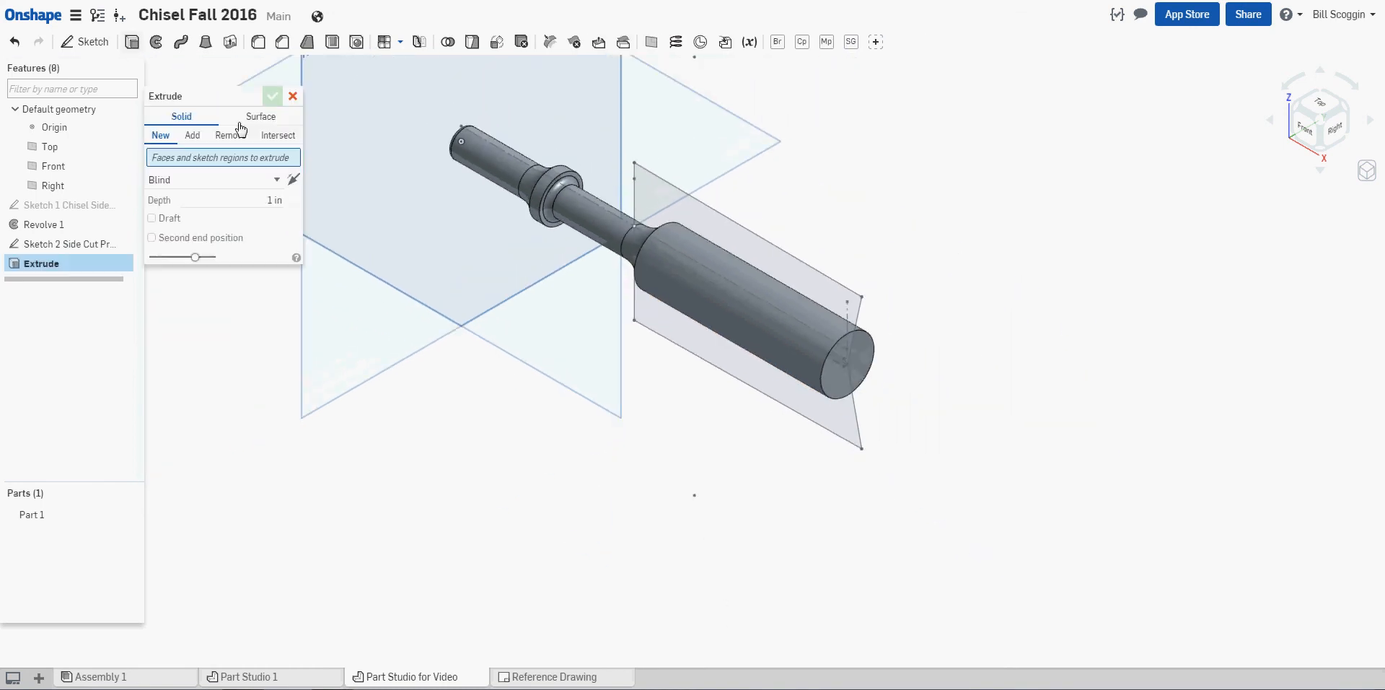
left_click(228, 138)
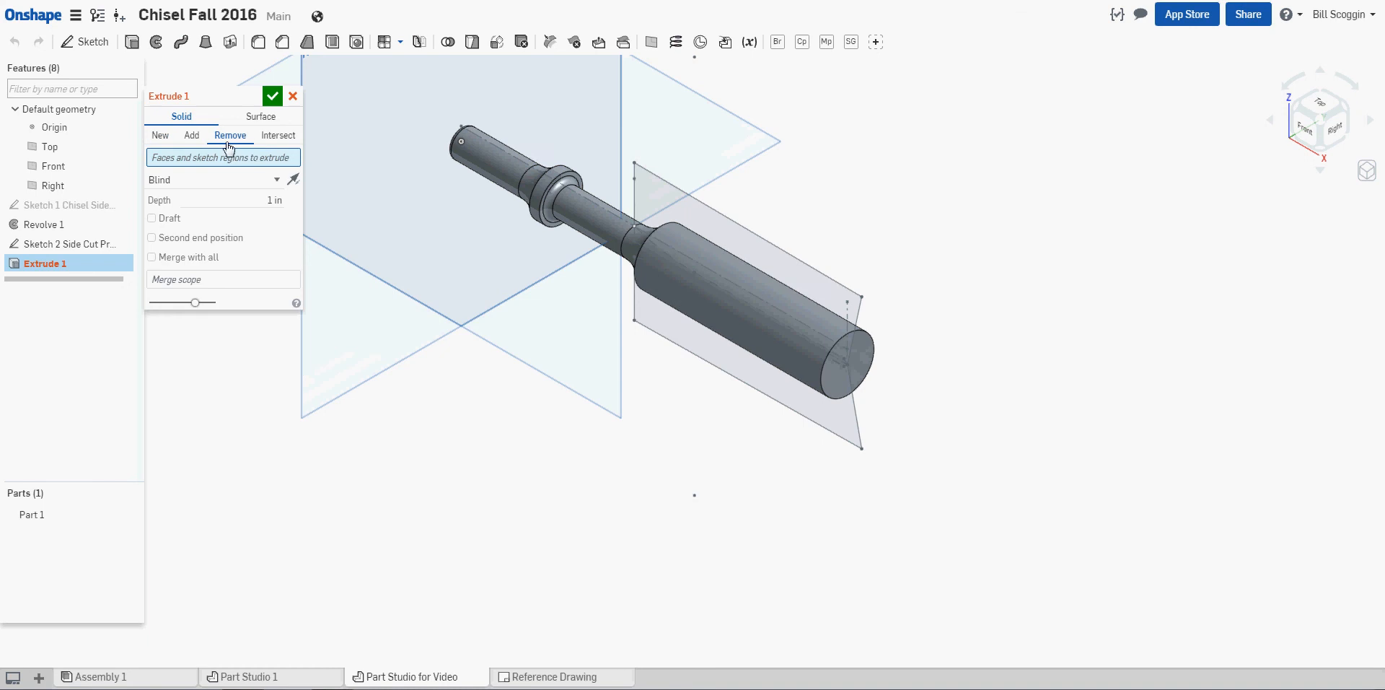
left_click(701, 214)
left_click(658, 326)
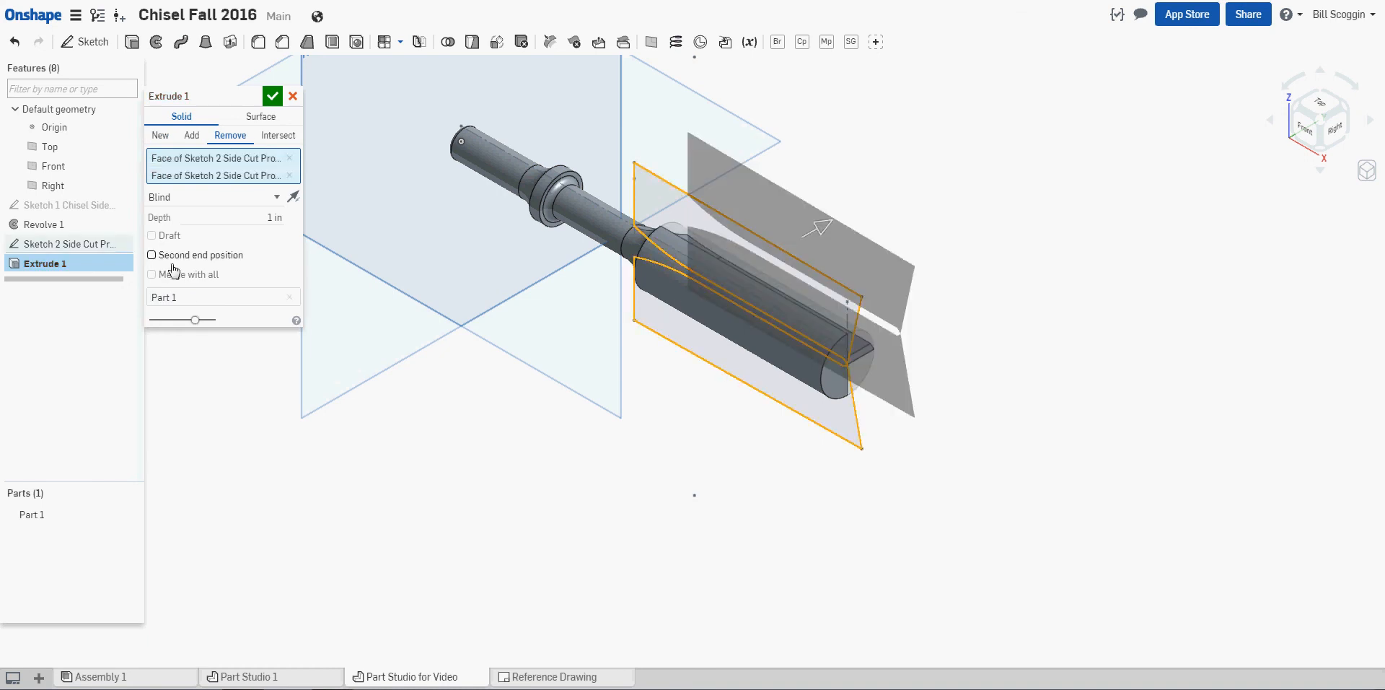
left_click(152, 274)
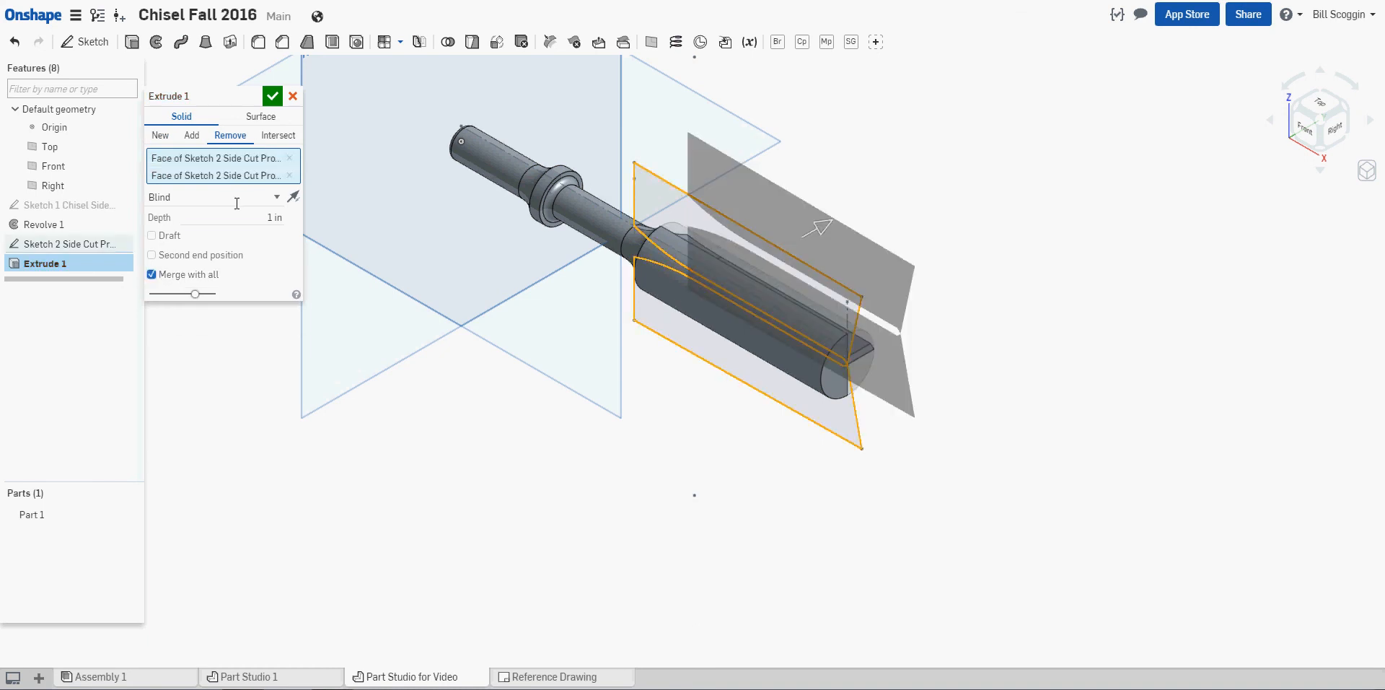
left_click(272, 96)
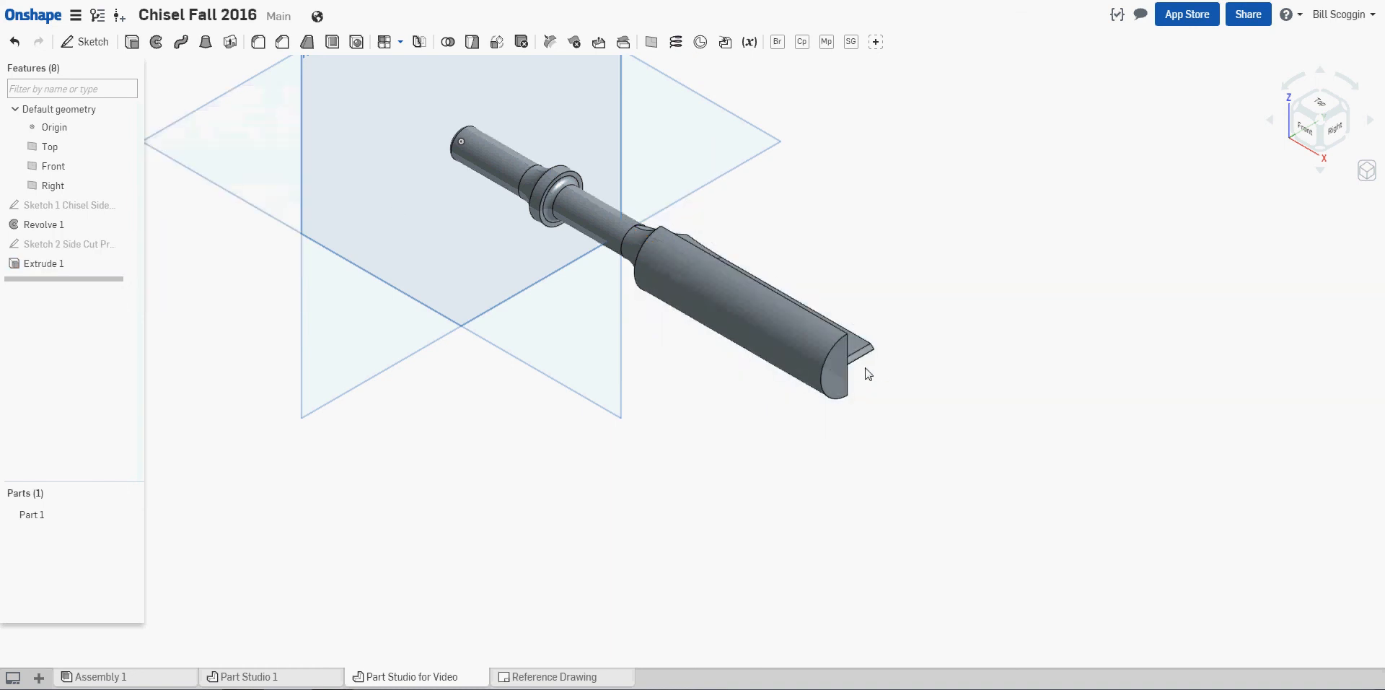
- Extrude Sketch 2 Side Cut Profile as a 1 in blind removal in the opposite direction through the blade's front half, merging with all
scroll(859, 374, "up", 5)
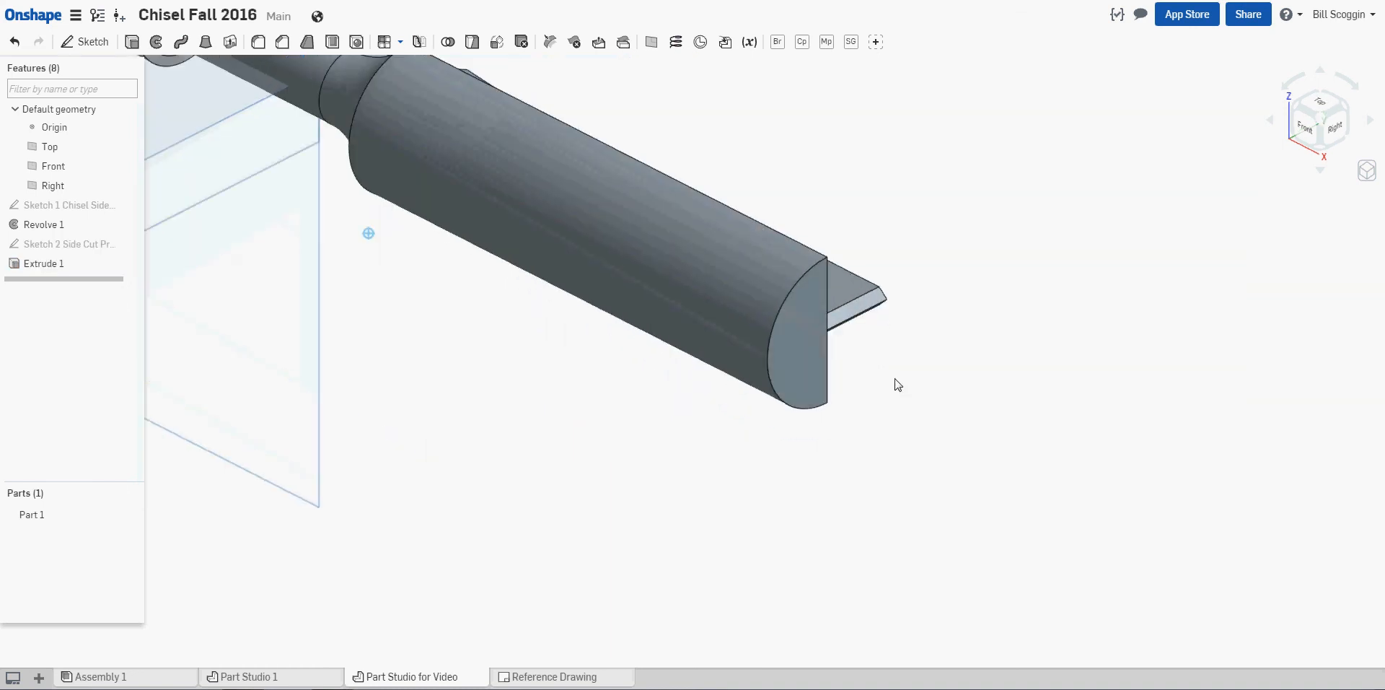
mouse_move(896, 380)
right_mouse_down()
mouse_move(886, 338)
mouse_move(891, 389)
right_mouse_up()
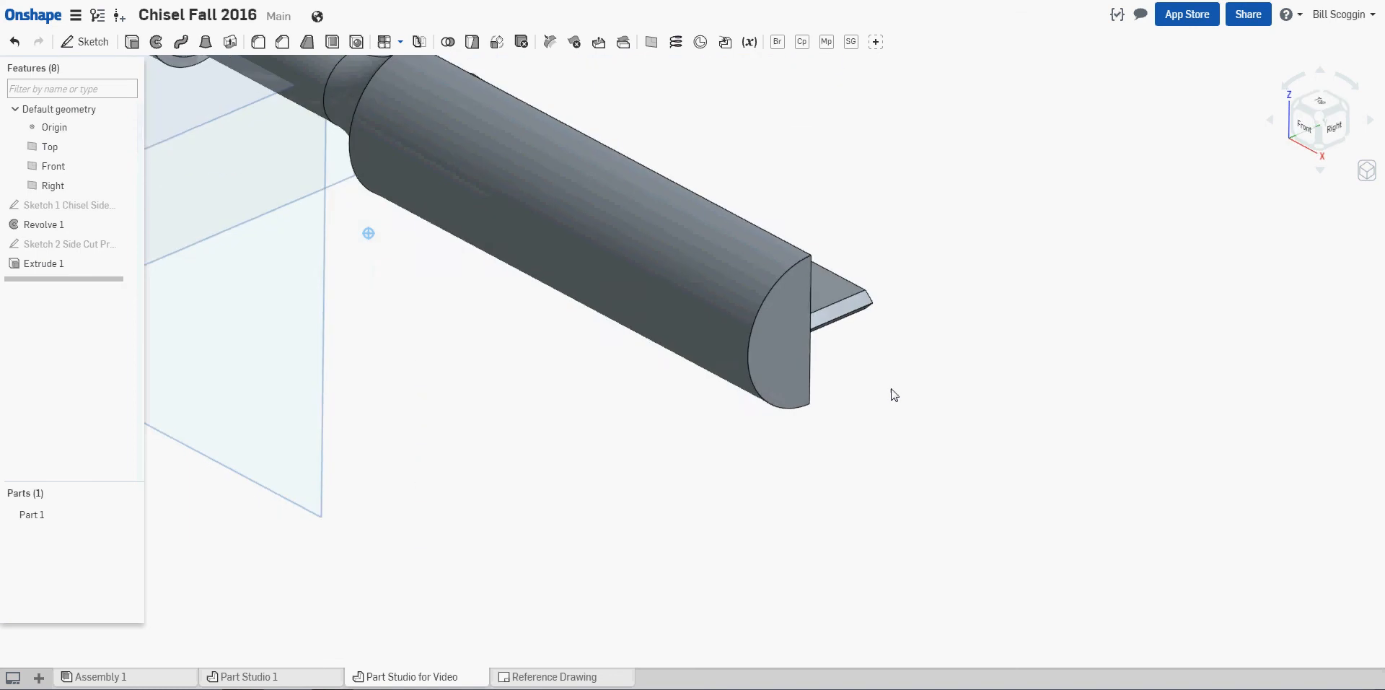
scroll(674, 417, "down", 2)
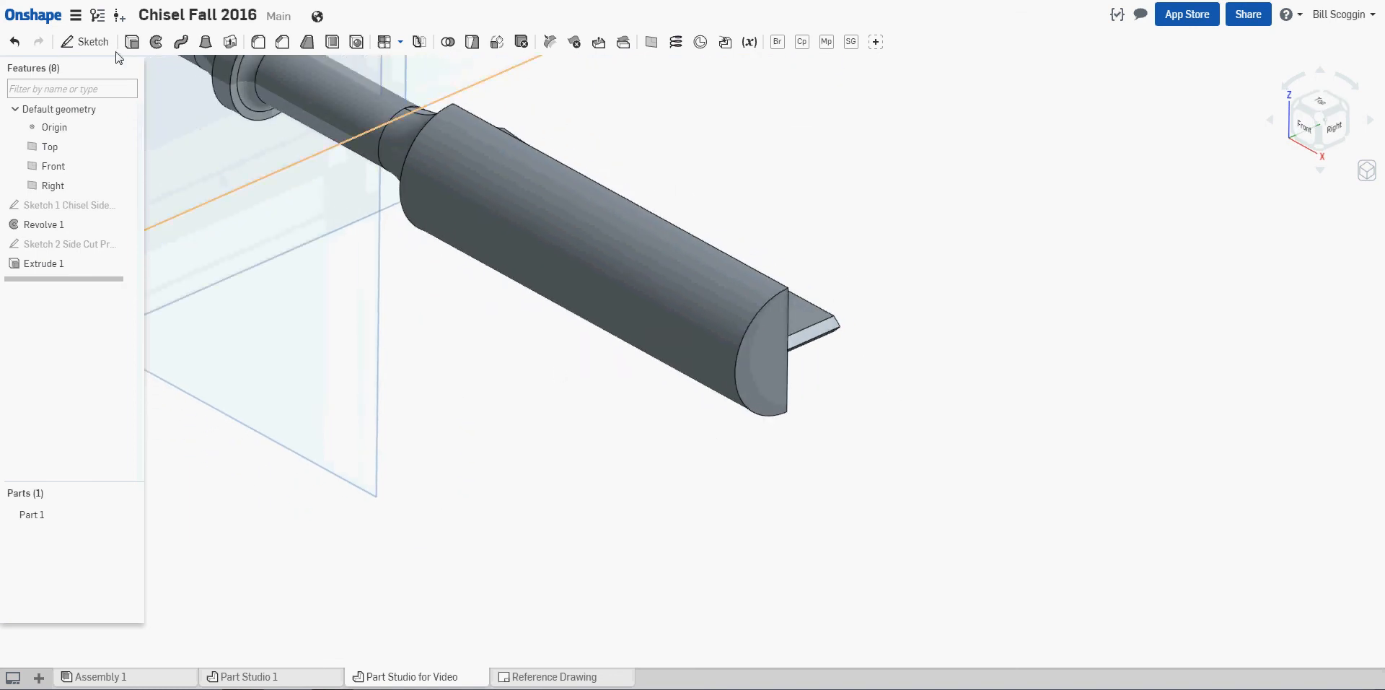
left_click(96, 244)
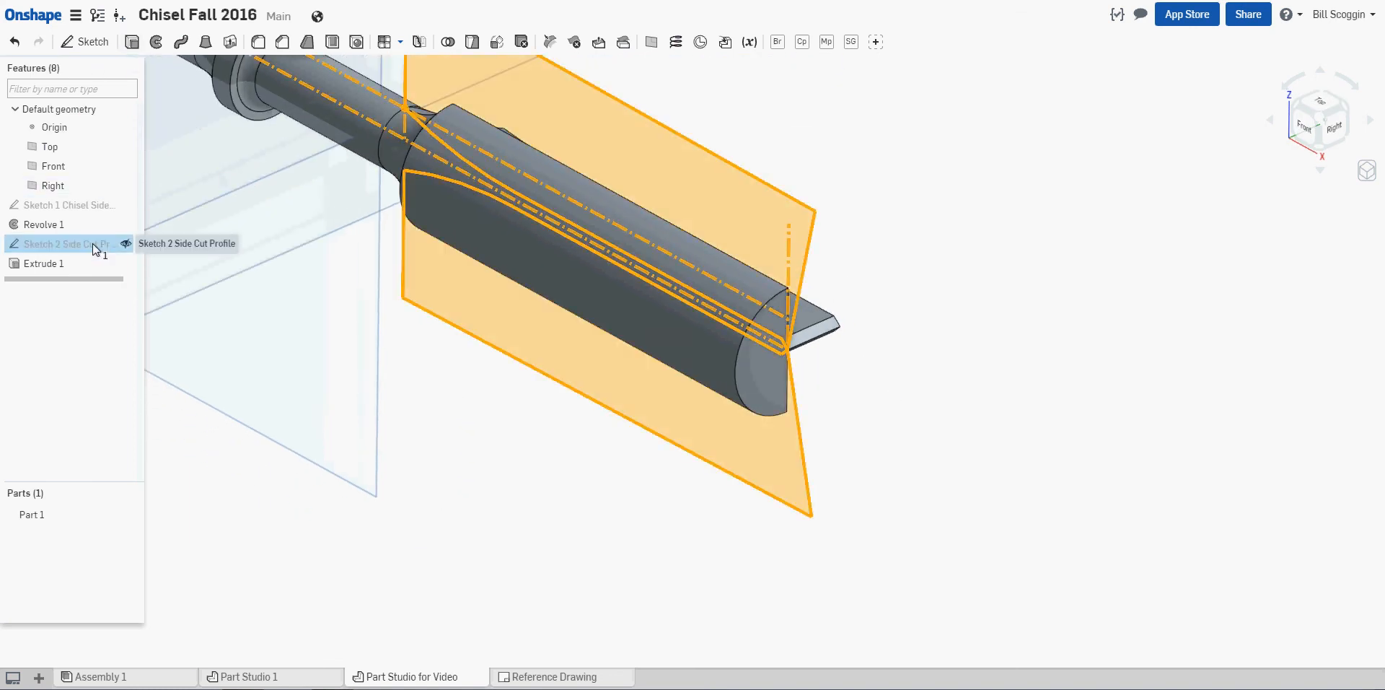
left_click(132, 41)
left_click(231, 135)
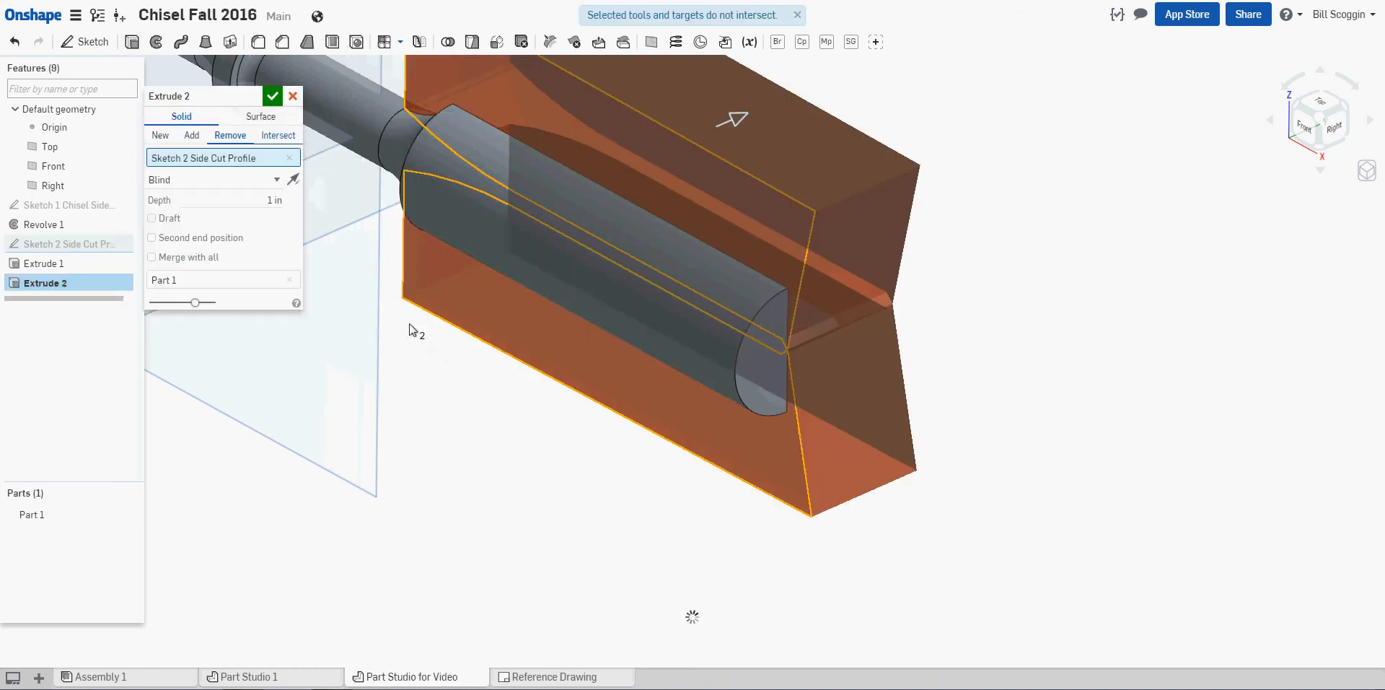
left_click(293, 181)
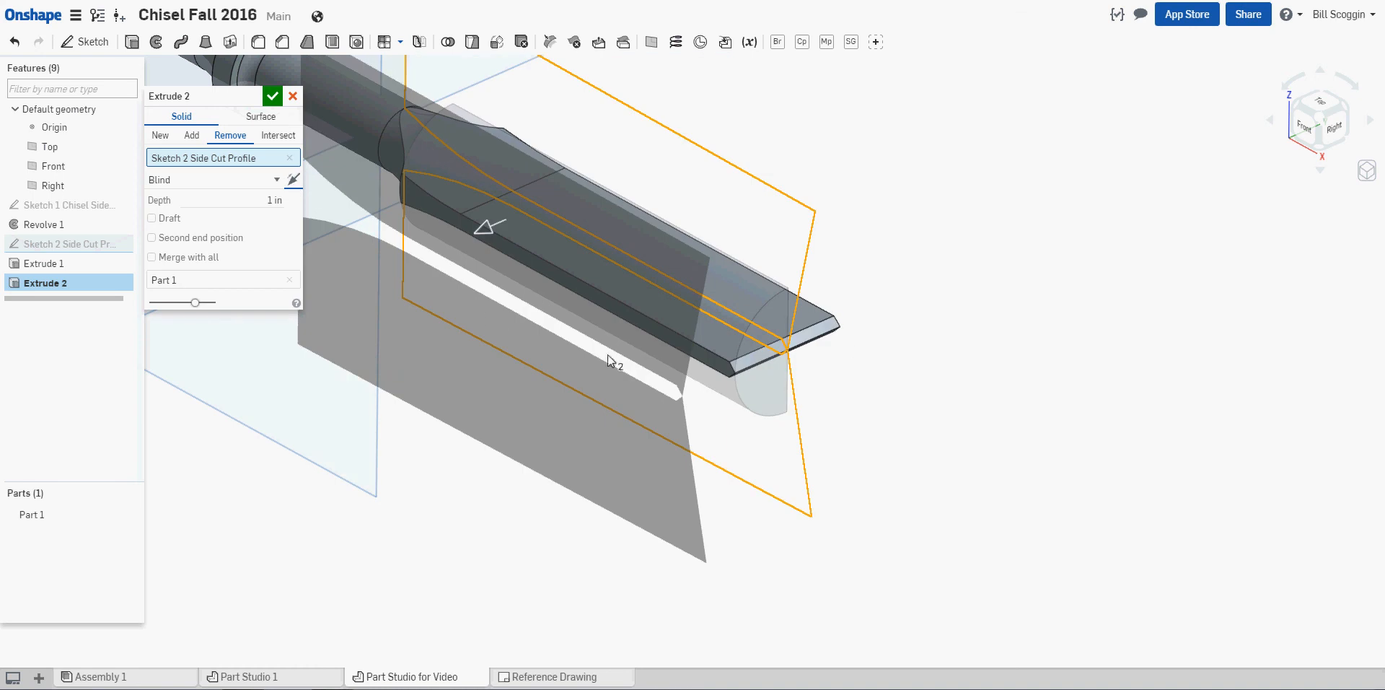
left_click(152, 257)
left_click(273, 96)
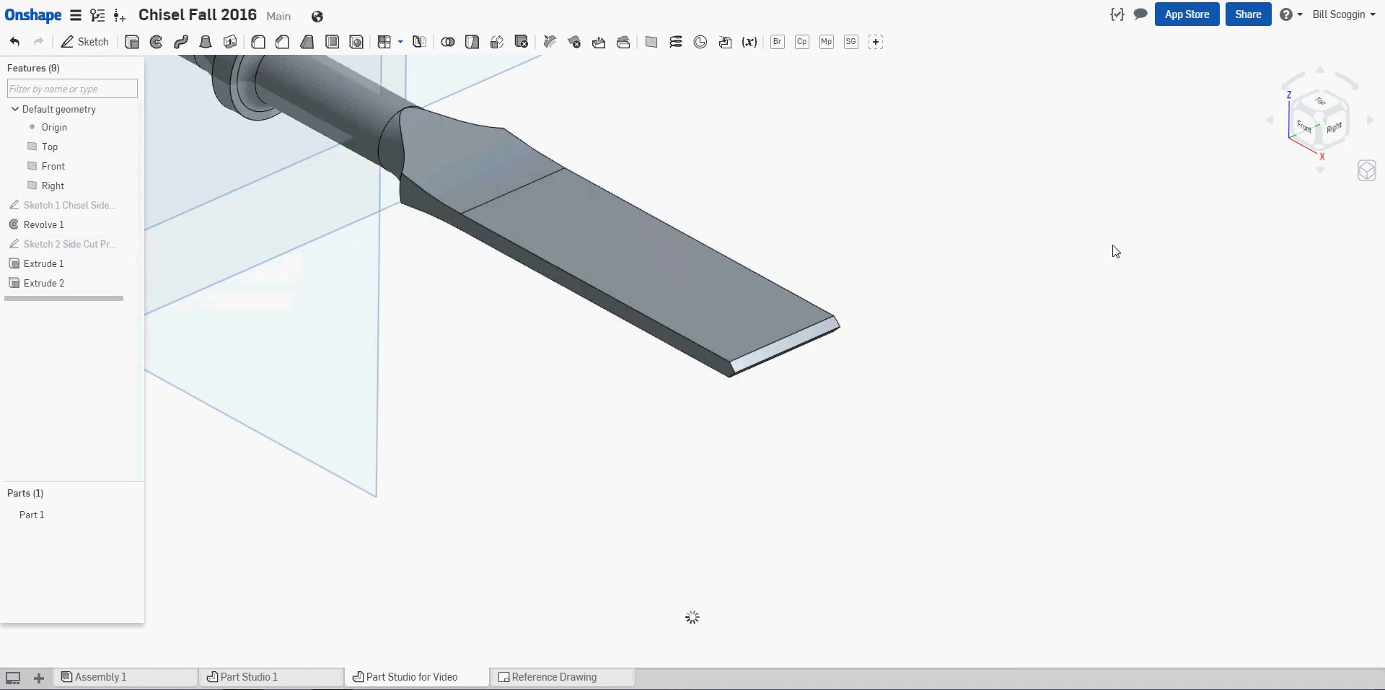
scroll(1159, 216, "up", 5)
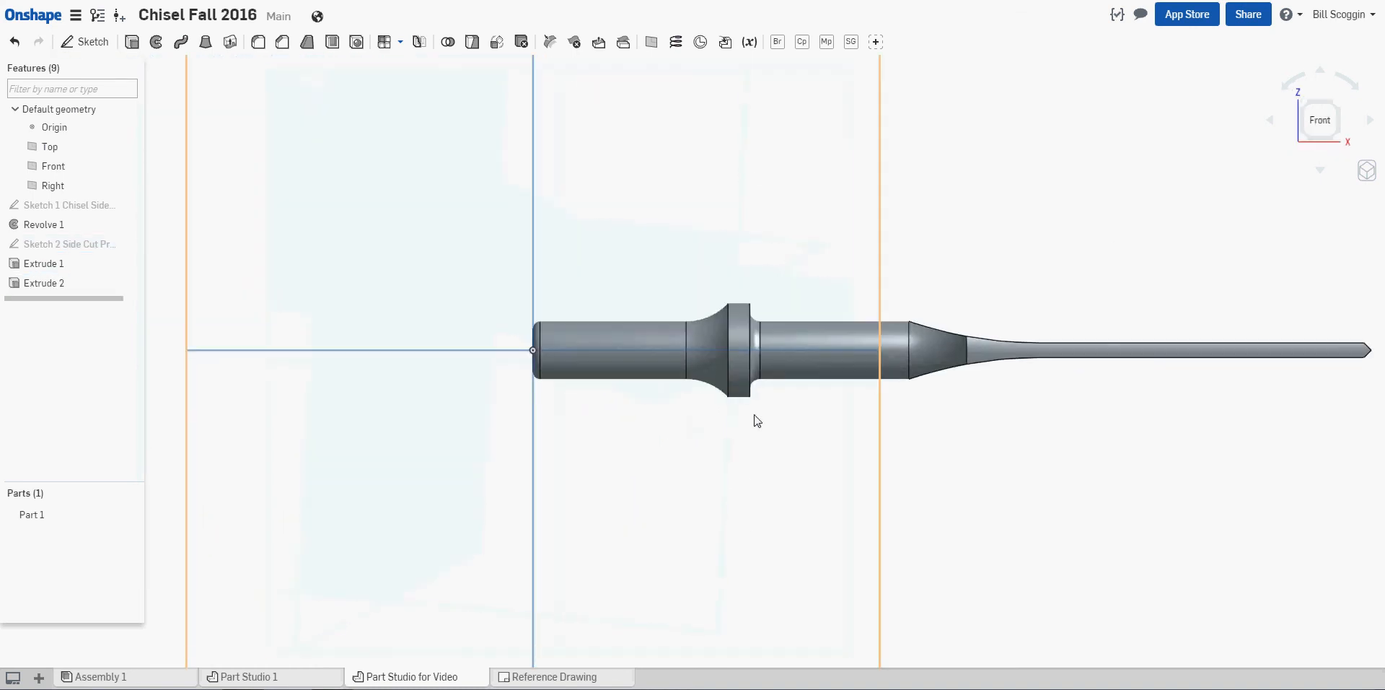
- Inspect the cut chisel blade and tip from several angles, including the isometric view, and return to the front view
scroll(797, 404, "up", 3)
middle_click_drag(968, 392, 773, 383)
right_click_drag(819, 392, 1172, 303)
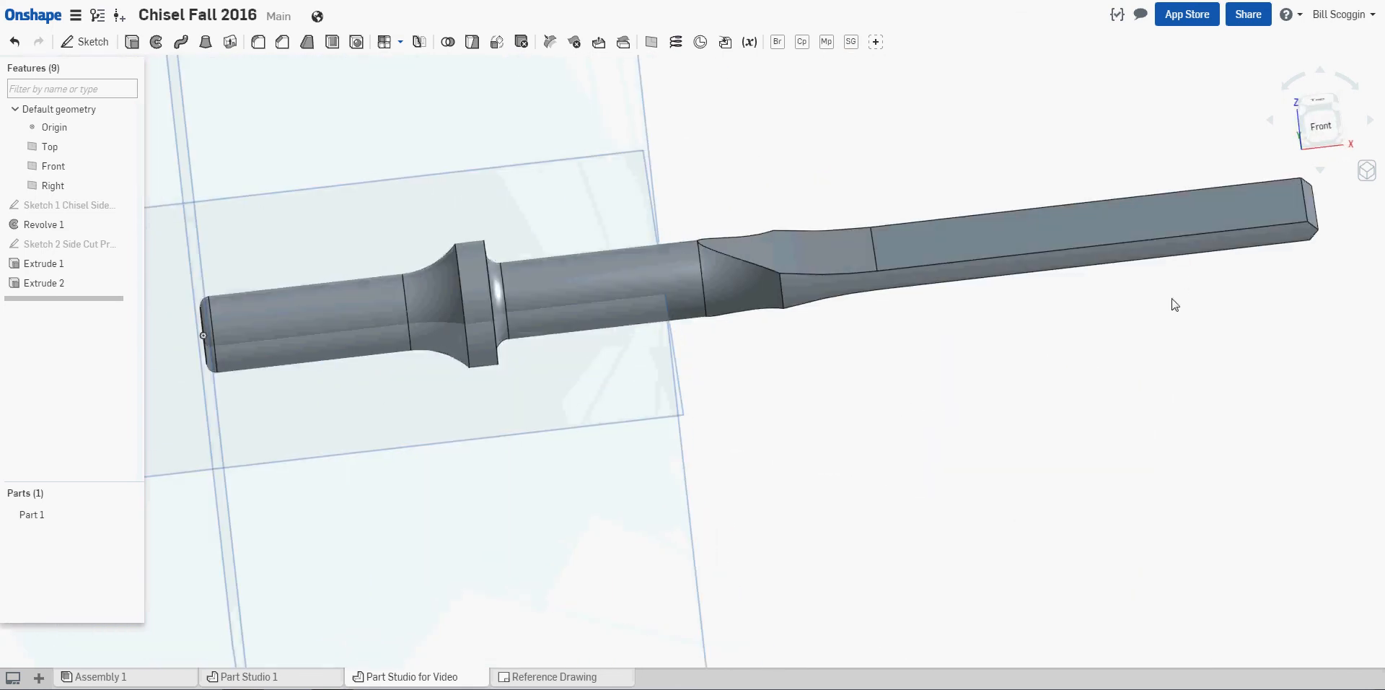
right_click_drag(900, 334, 1227, 210)
left_click(1365, 173)
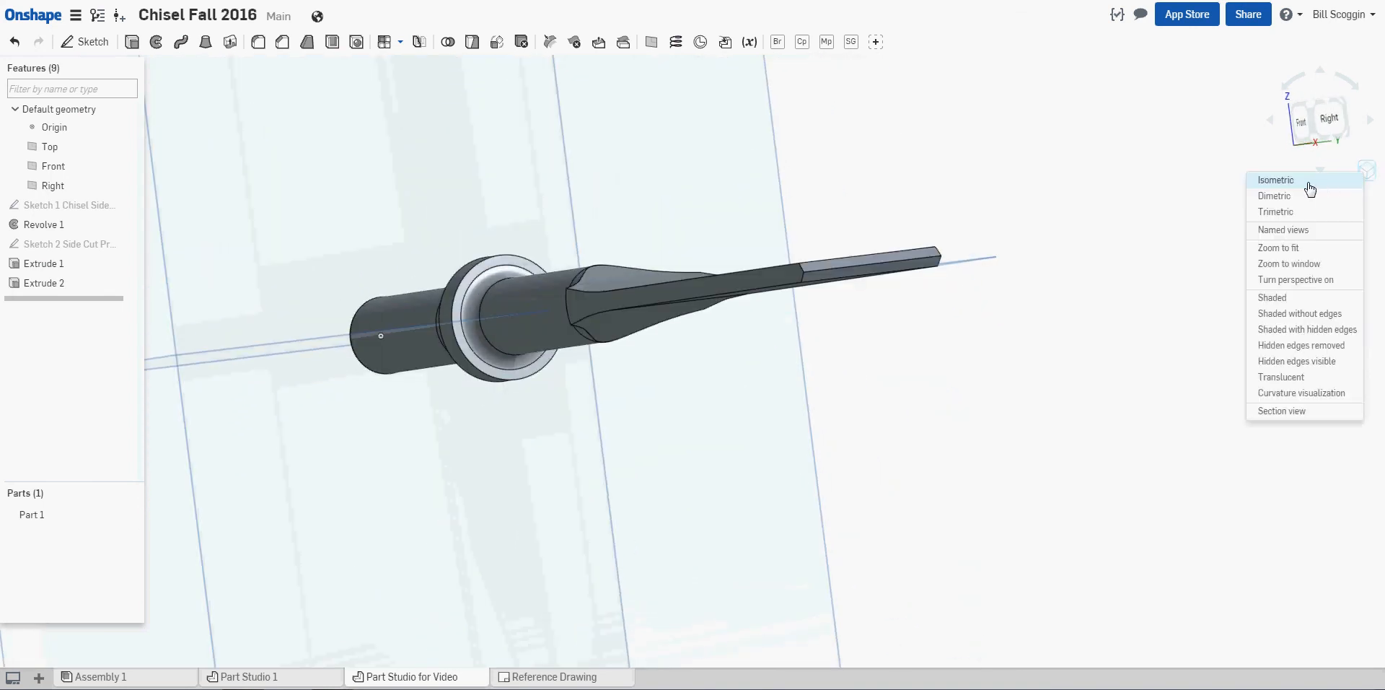
left_click(1311, 189)
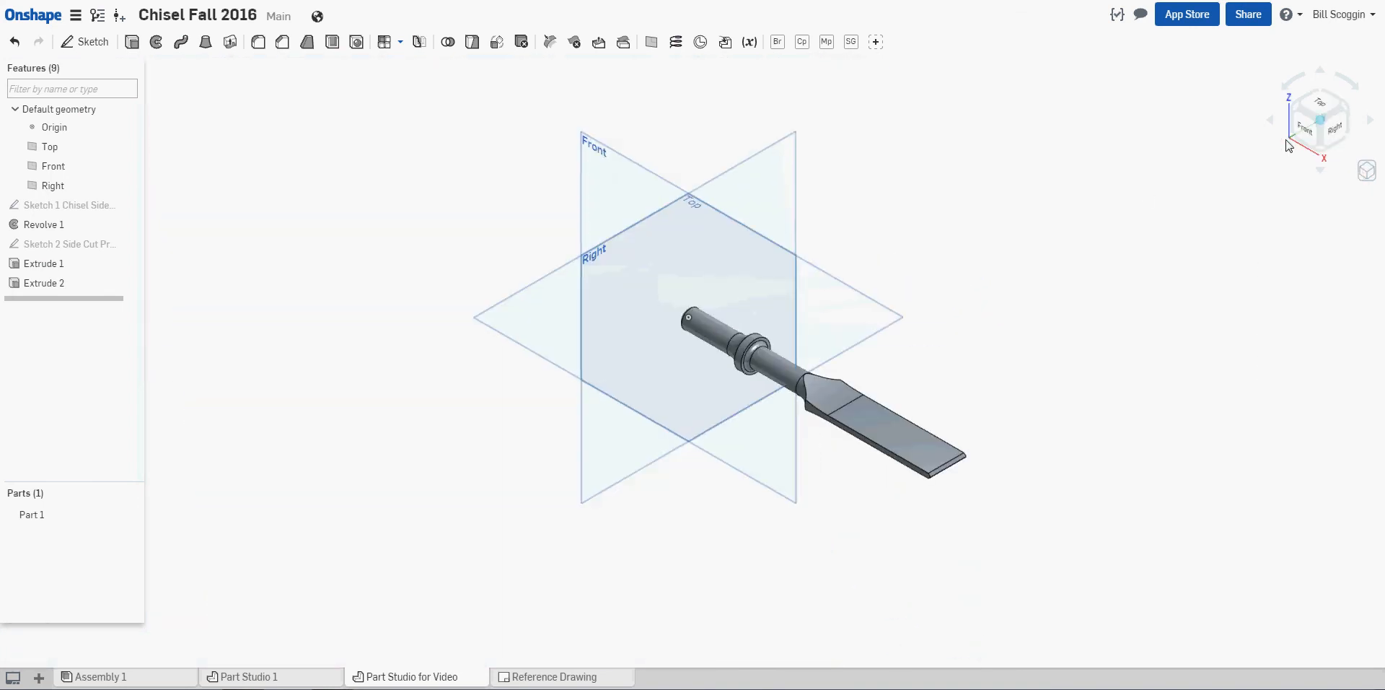
right_click_drag(1083, 310, 968, 431)
scroll(937, 484, "up", 3)
left_click(1308, 132)
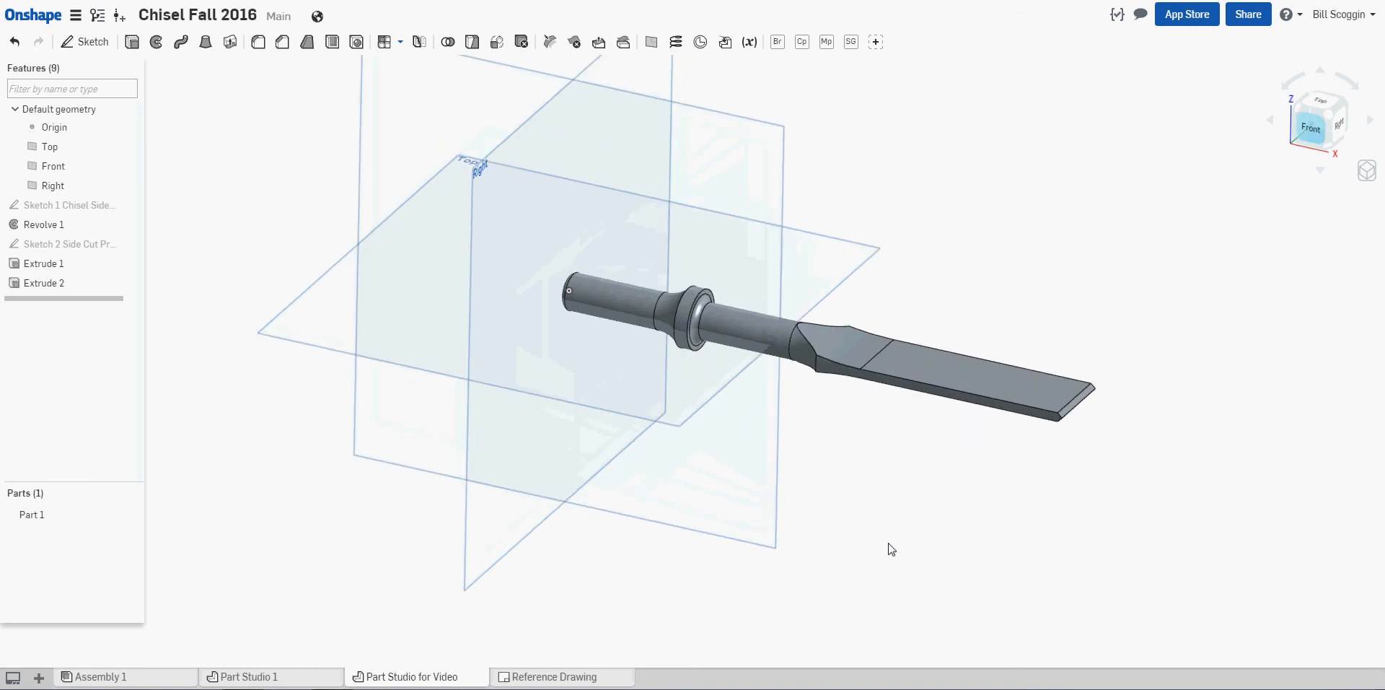
scroll(841, 485, "up", 5)
middle_click_drag(734, 447, 719, 439)
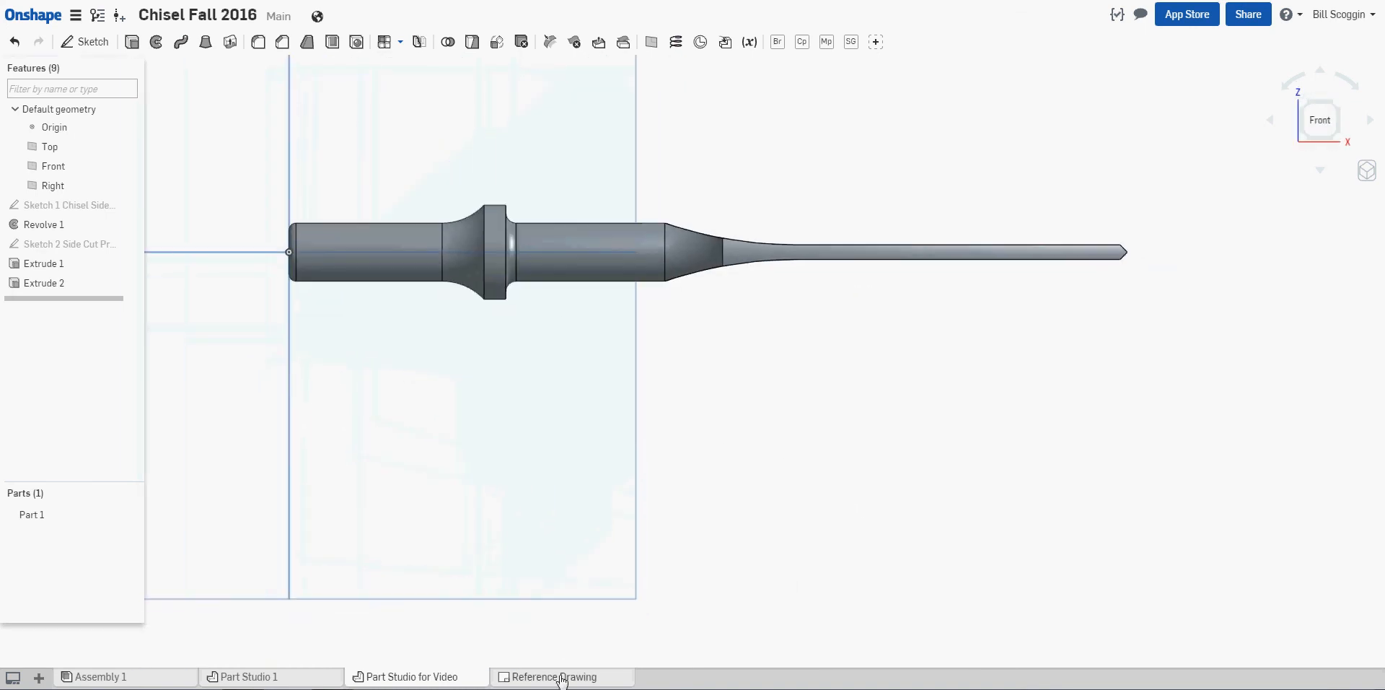
- Create a drawing from the ANSI_A_INCH.dwt template without views and place a front view of Part Studio for Video near the sheet's upper edge
left_click(39, 678)
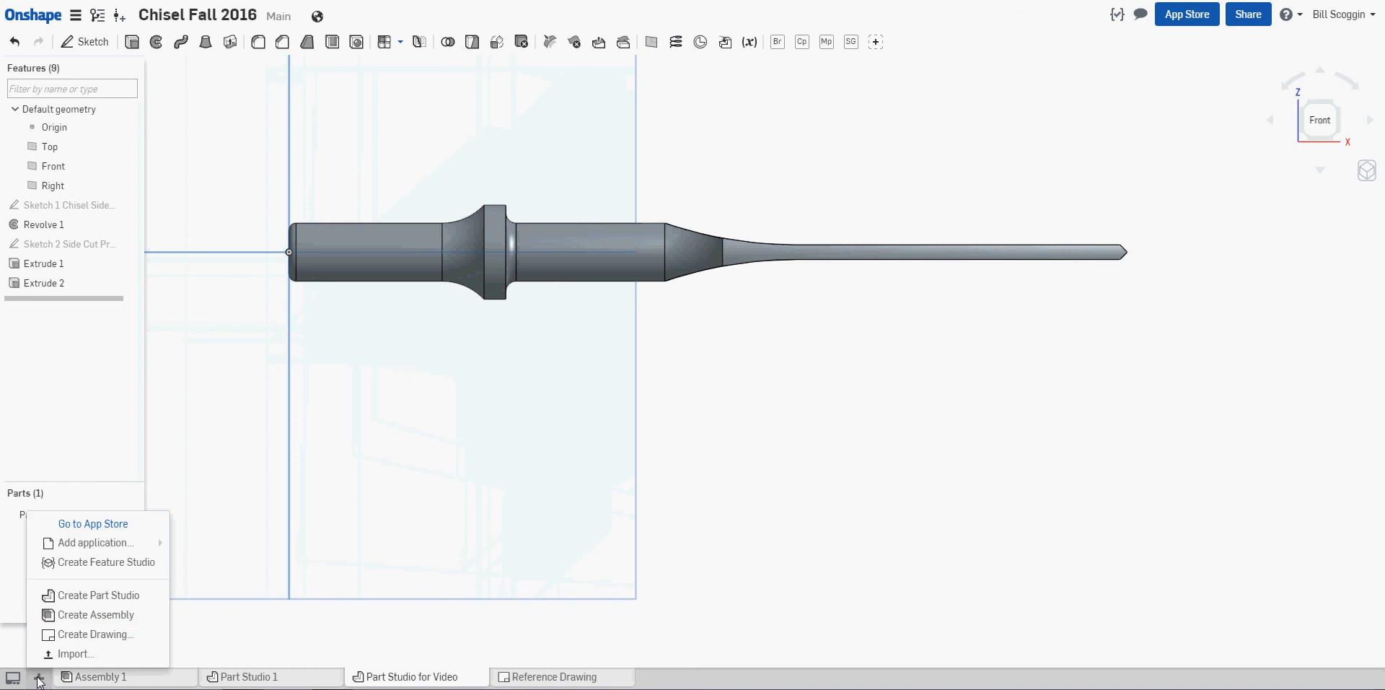
left_click(76, 634)
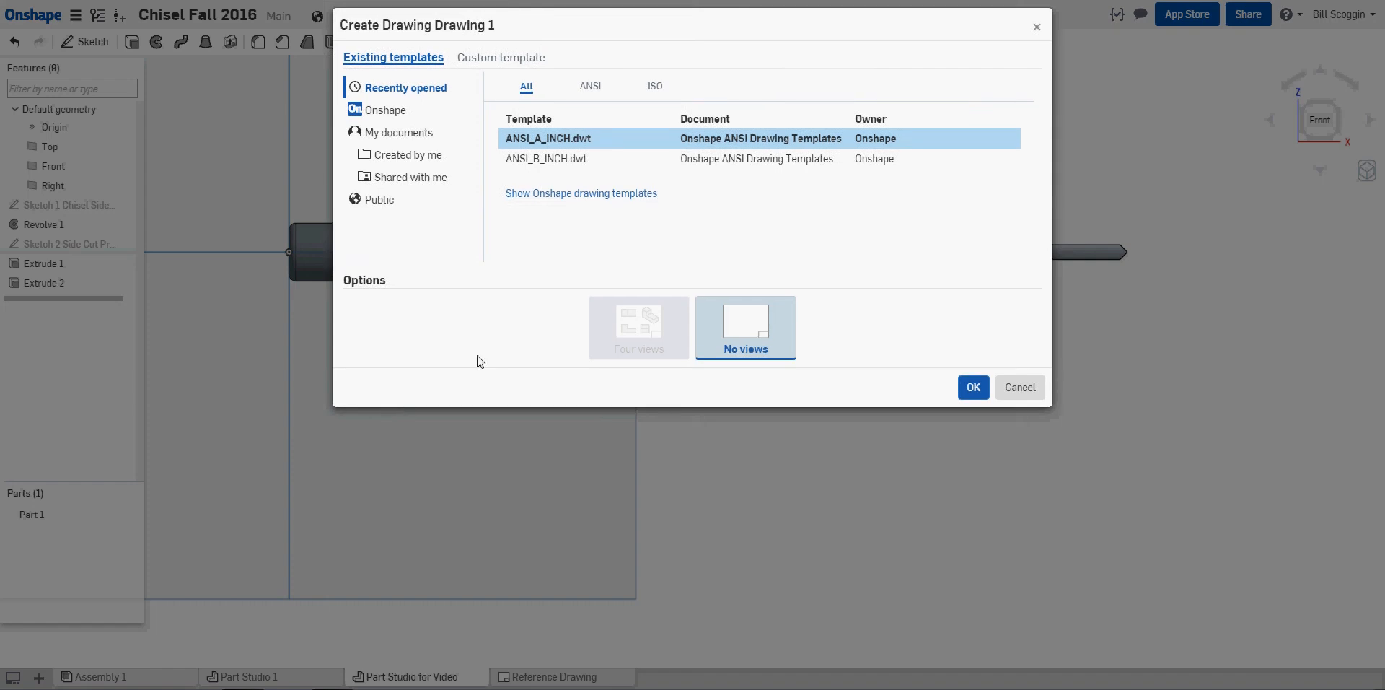
left_click(972, 387)
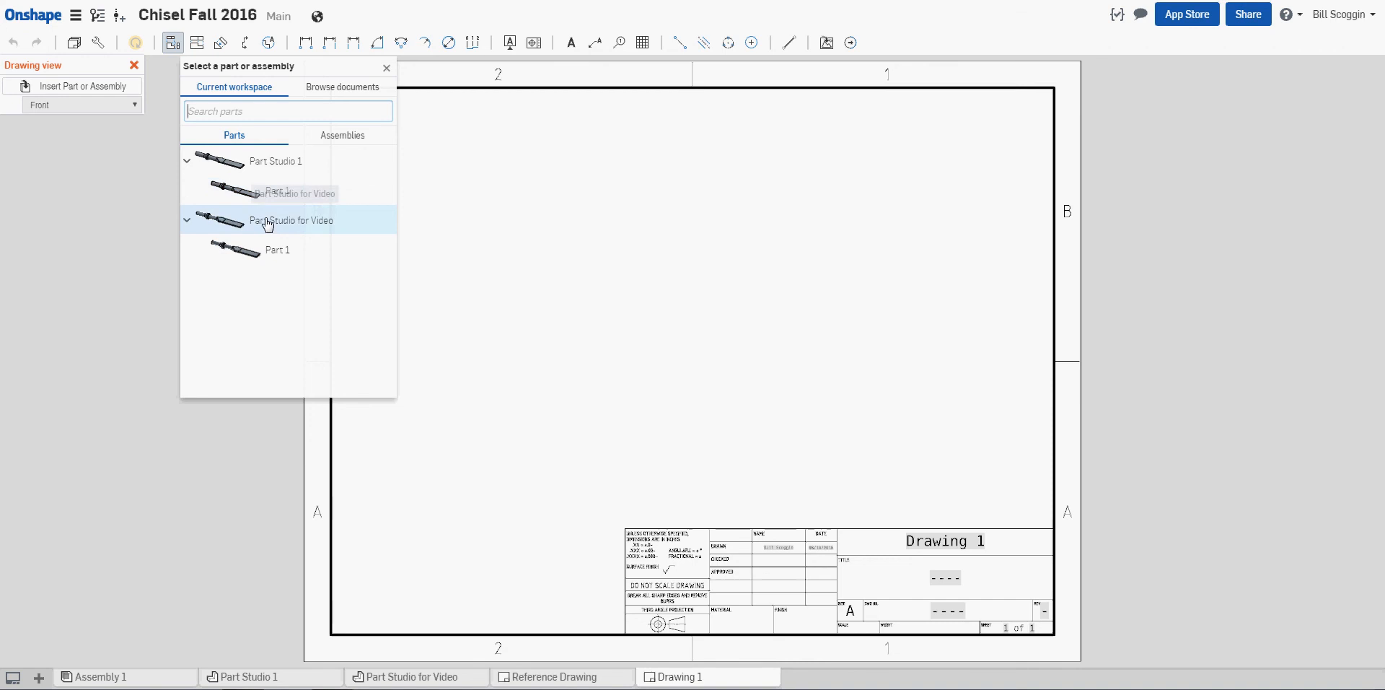
left_click(263, 220)
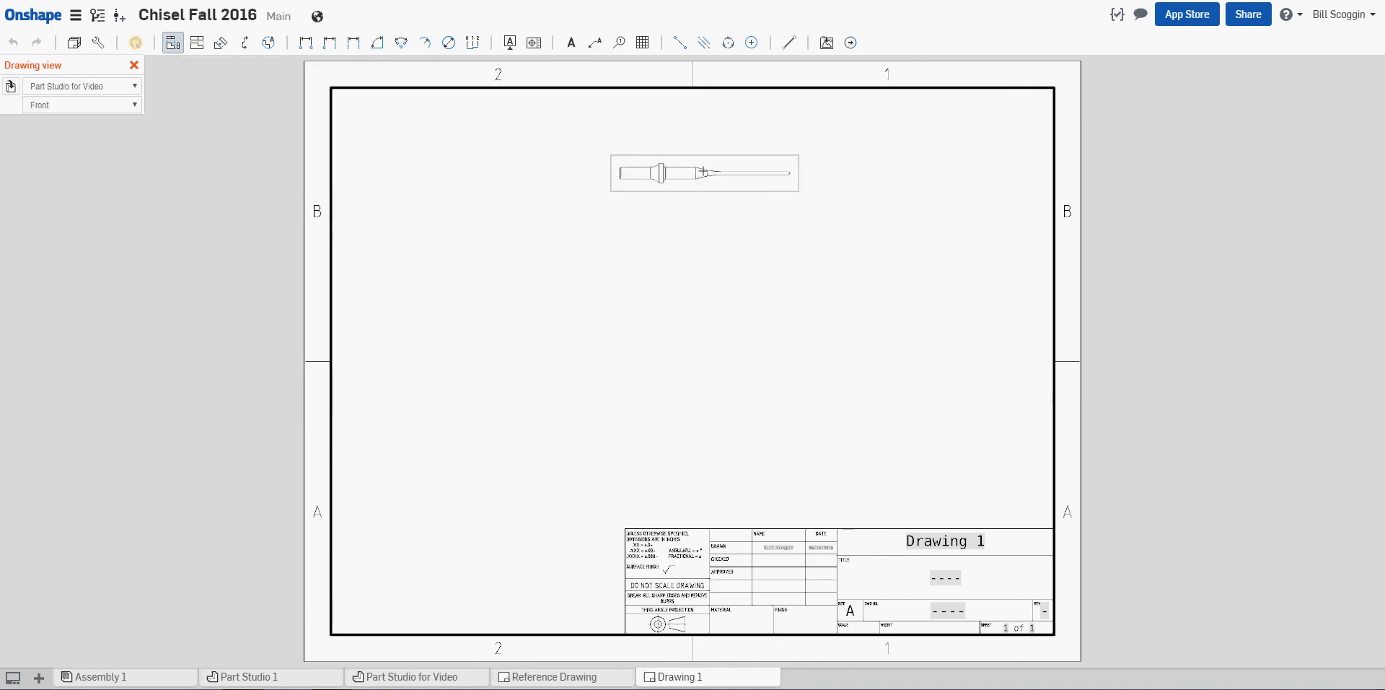
left_click(700, 167)
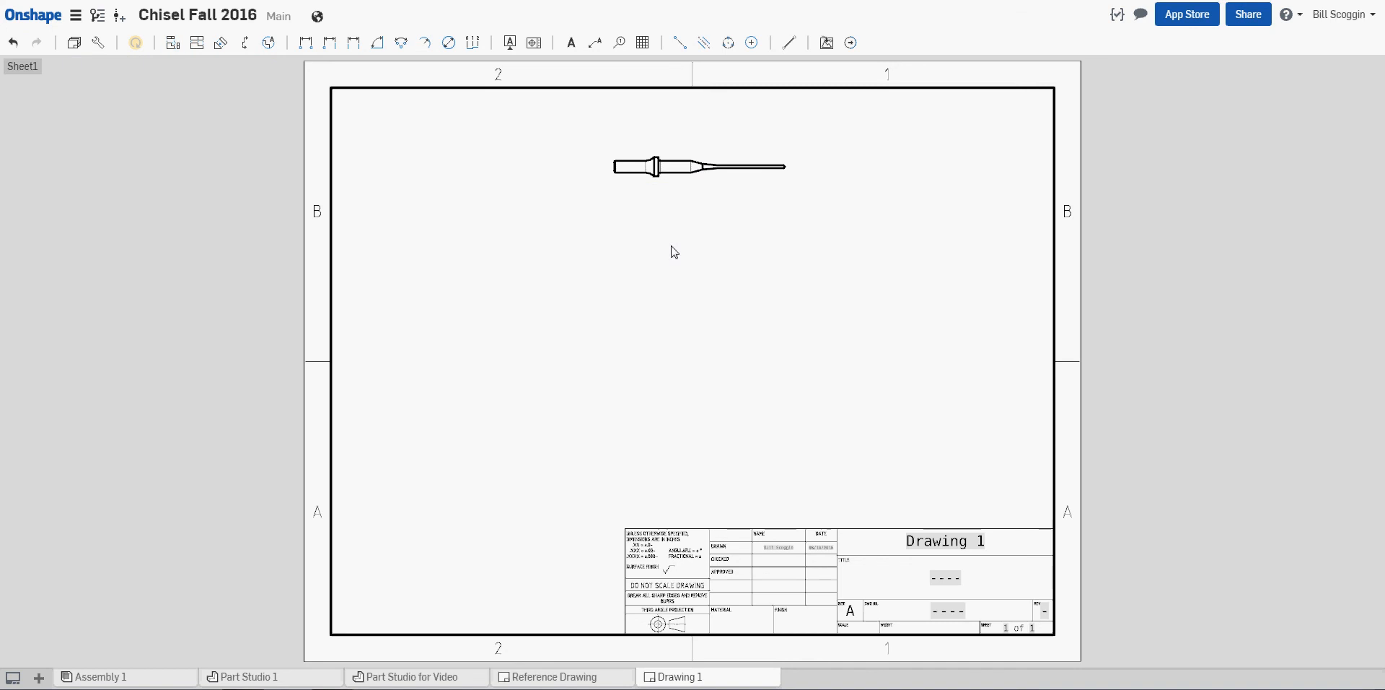
- Set the front view's scale to 1:1 and shift the view slightly right and down on the sheet
double_click(686, 180)
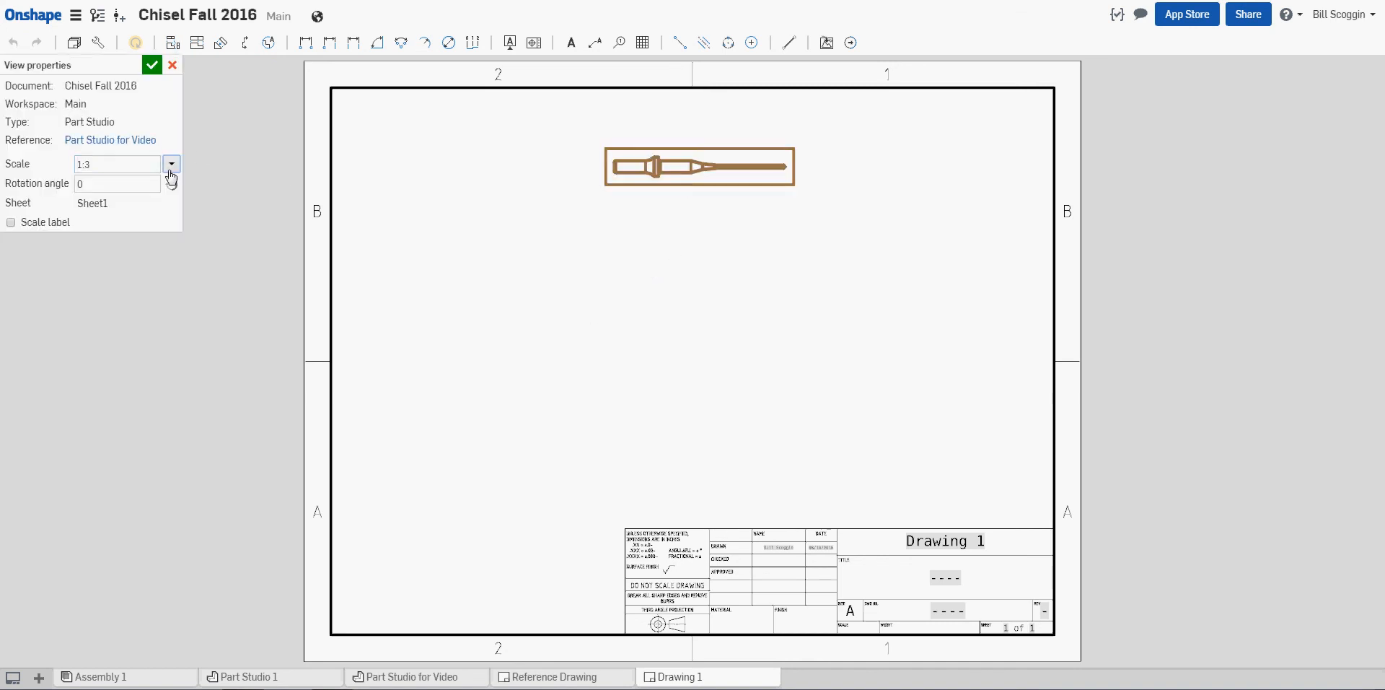
left_click(171, 166)
left_click(173, 192)
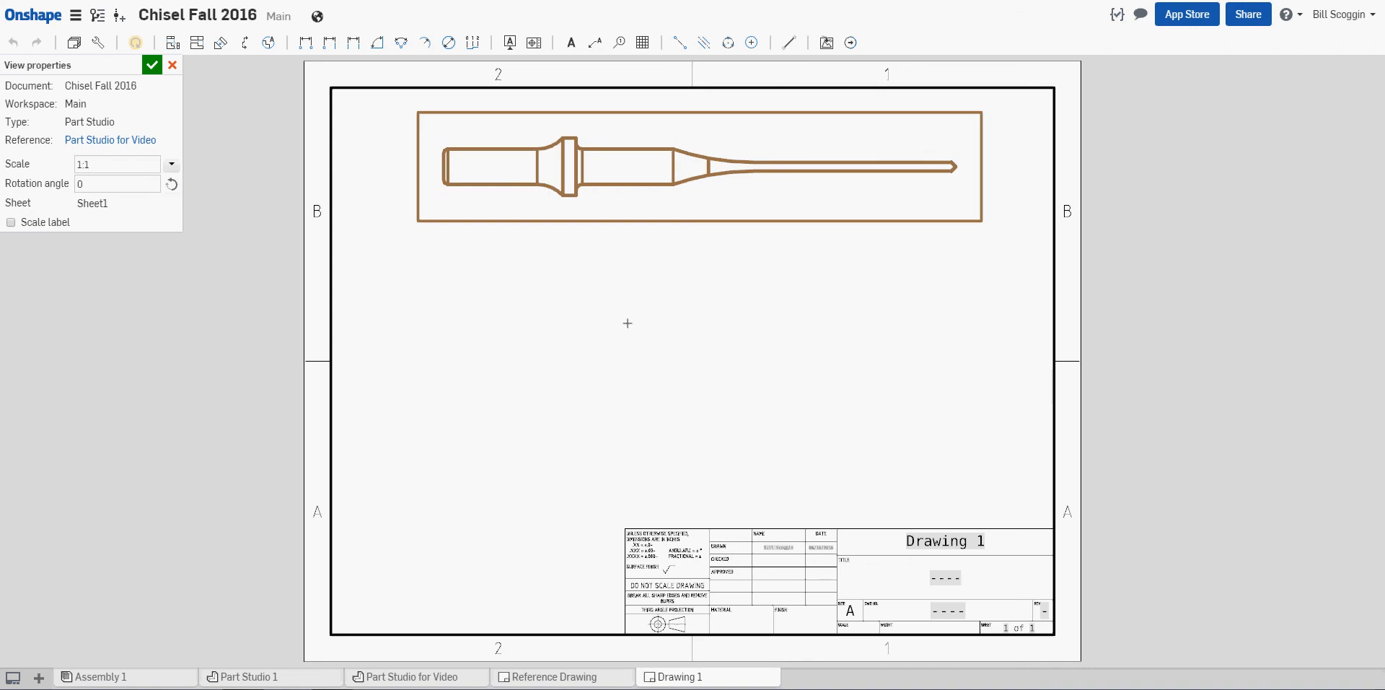
left_click(150, 67)
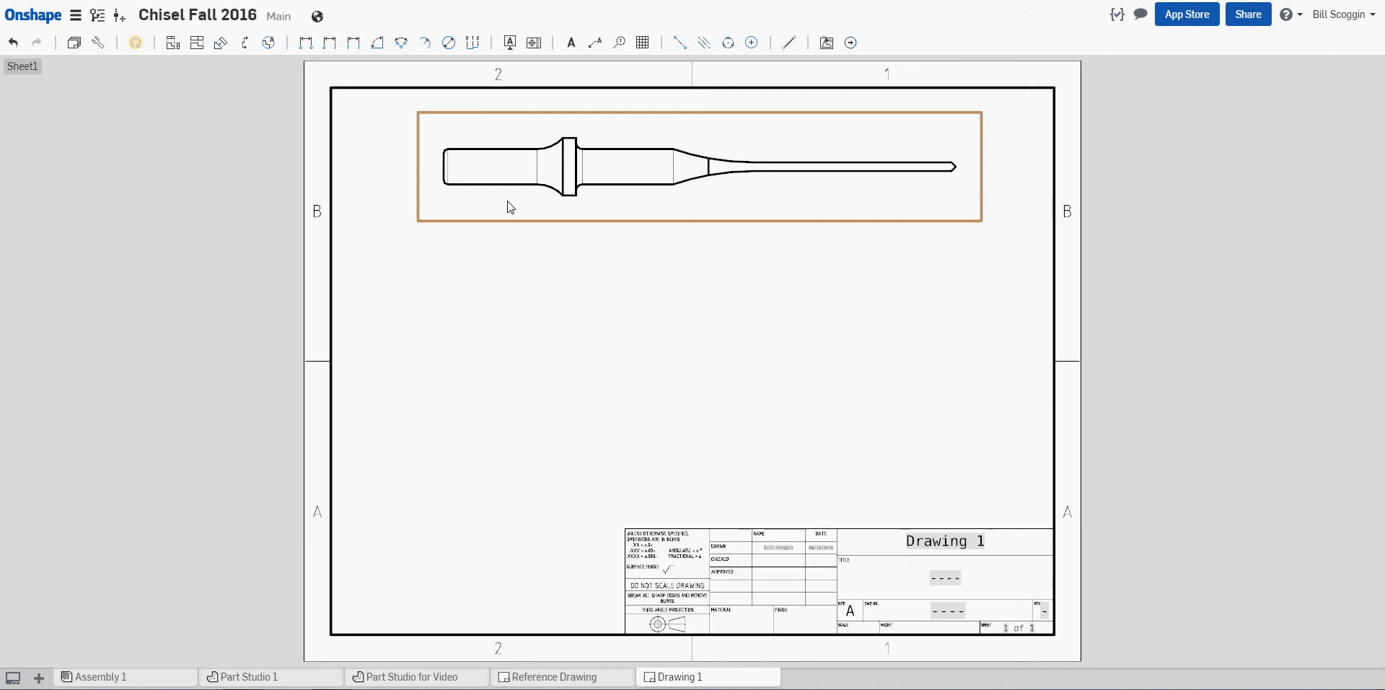
left_click_drag(513, 200, 554, 214)
- Project a view showing the blade's width below the front view, and from it an end view beyond the shank end
left_click(201, 96)
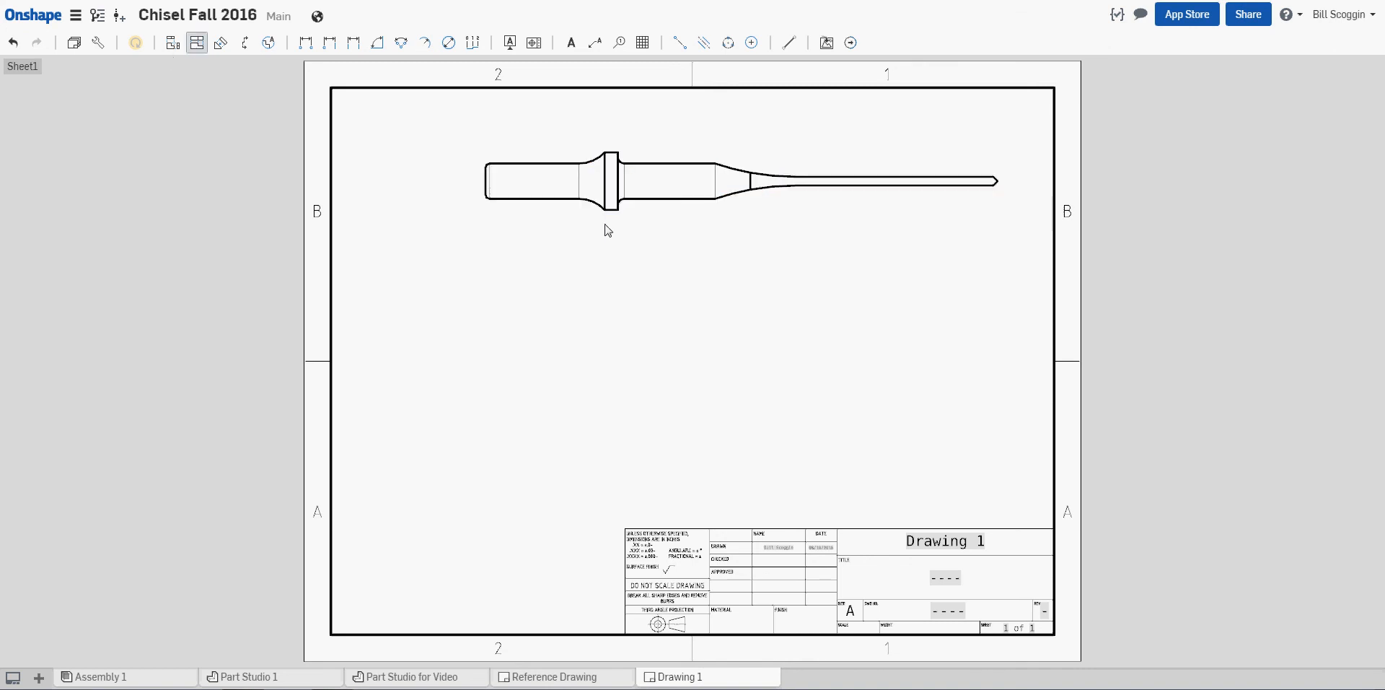
left_click(627, 196)
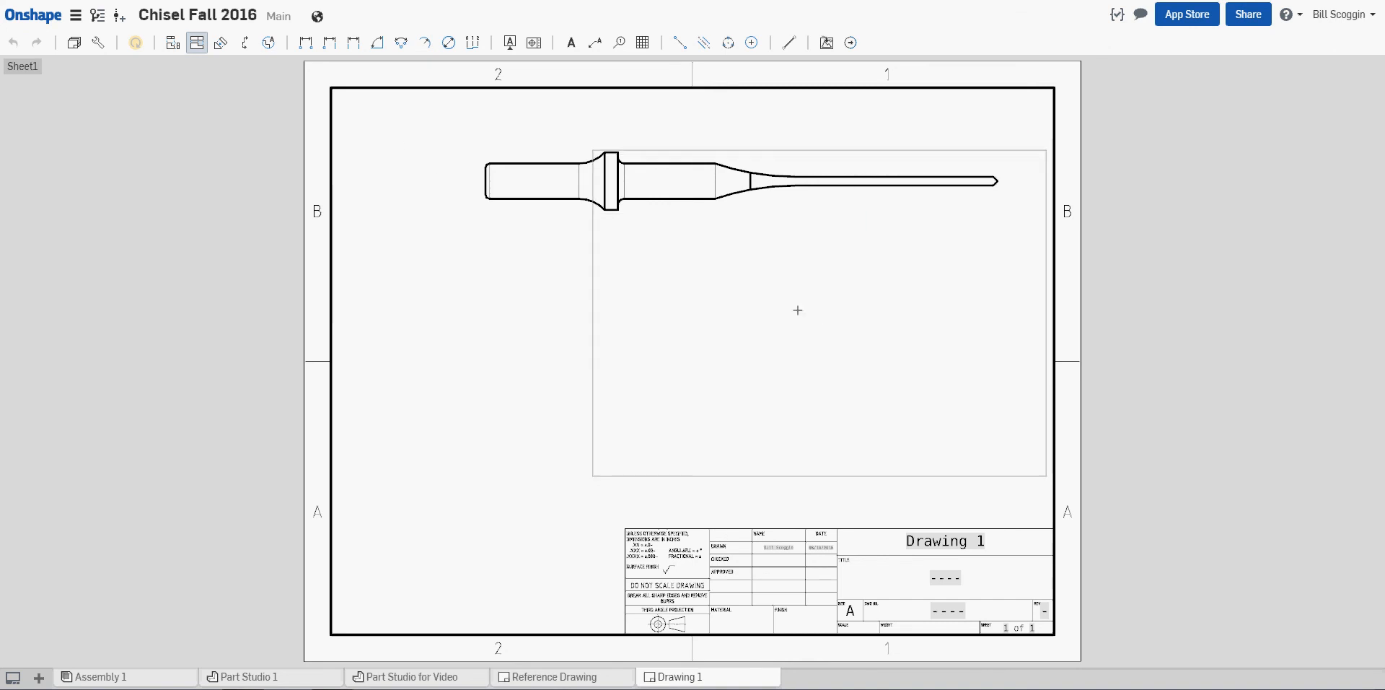
left_click(766, 308)
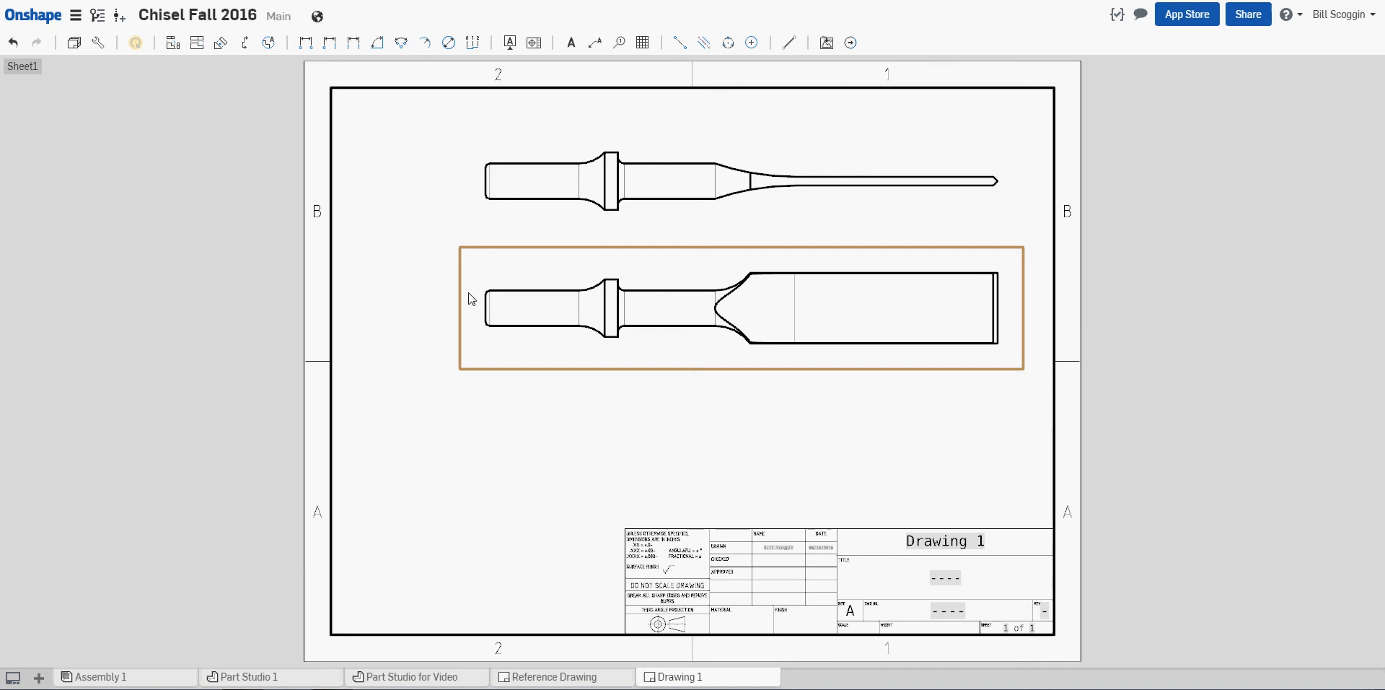
left_click(197, 42)
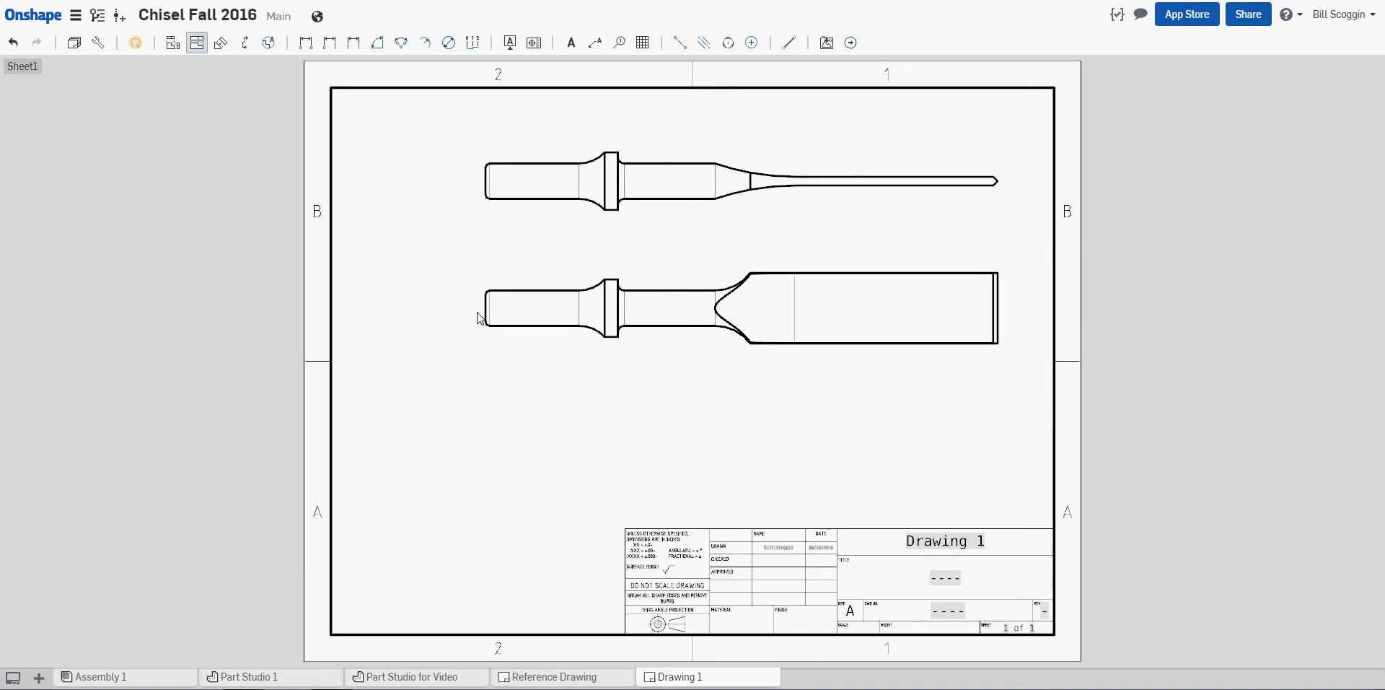
left_click(483, 308)
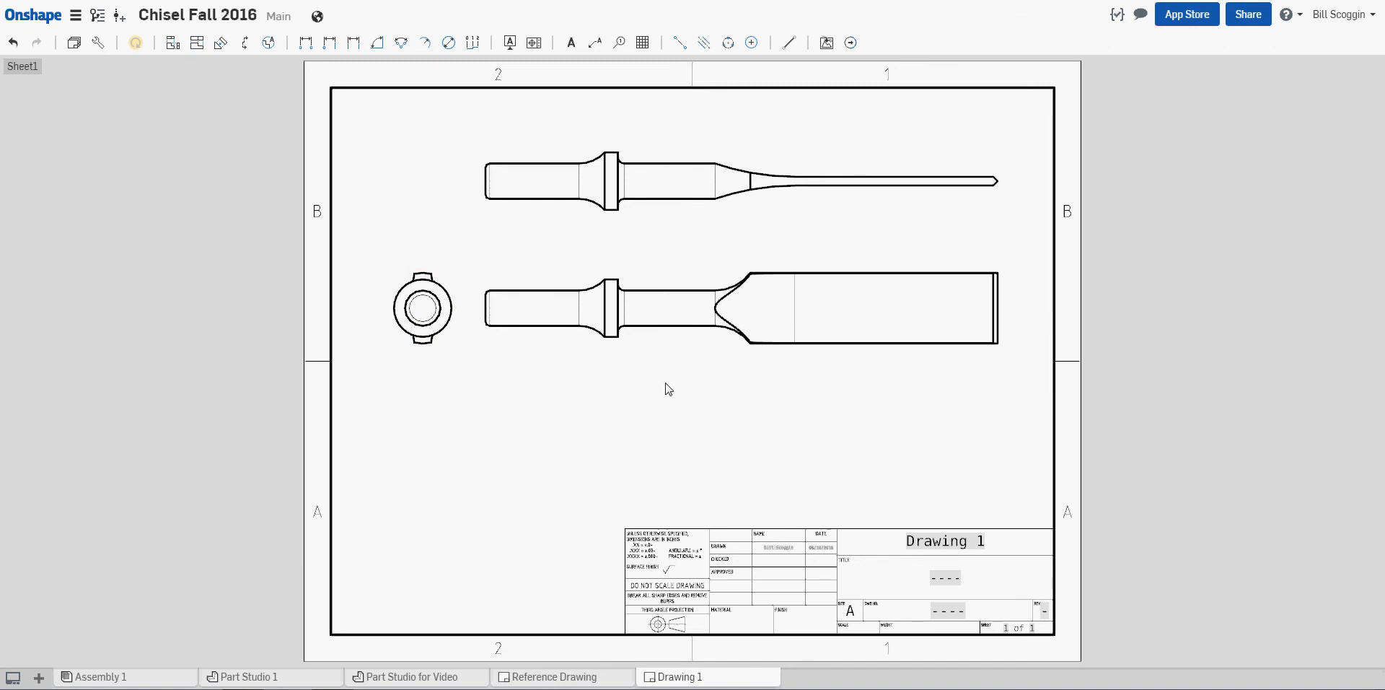
- Add diameter dimensions to the upper taper arc in the front view and the shoulder arc before the blade in the projected view
middle_click_drag(673, 411, 676, 427)
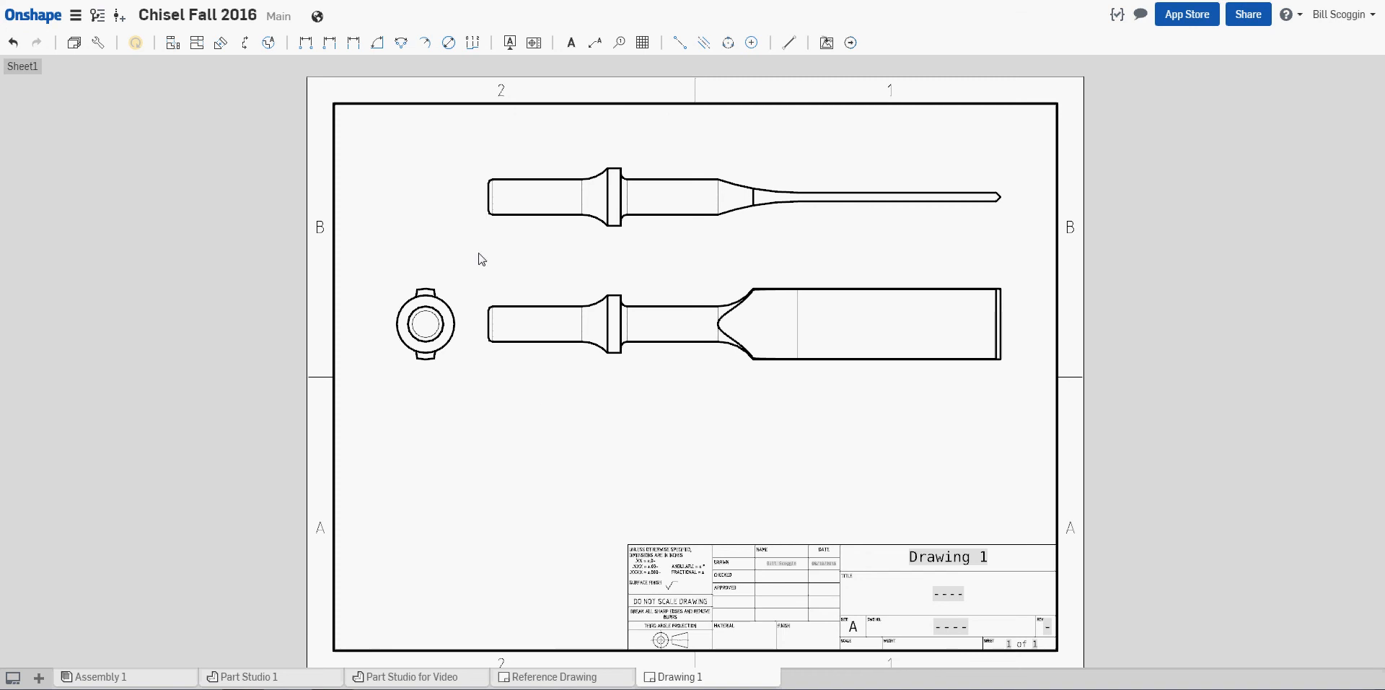
left_click(449, 45)
left_click(740, 182)
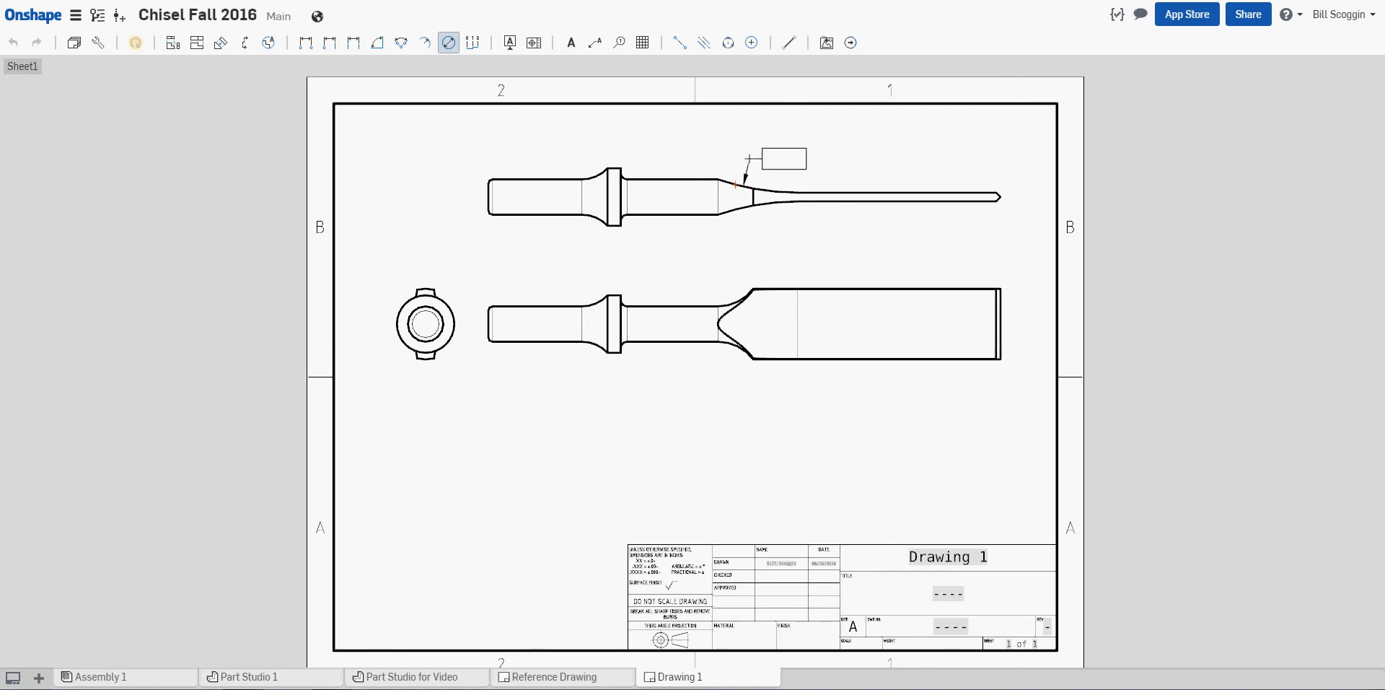
left_click(738, 155)
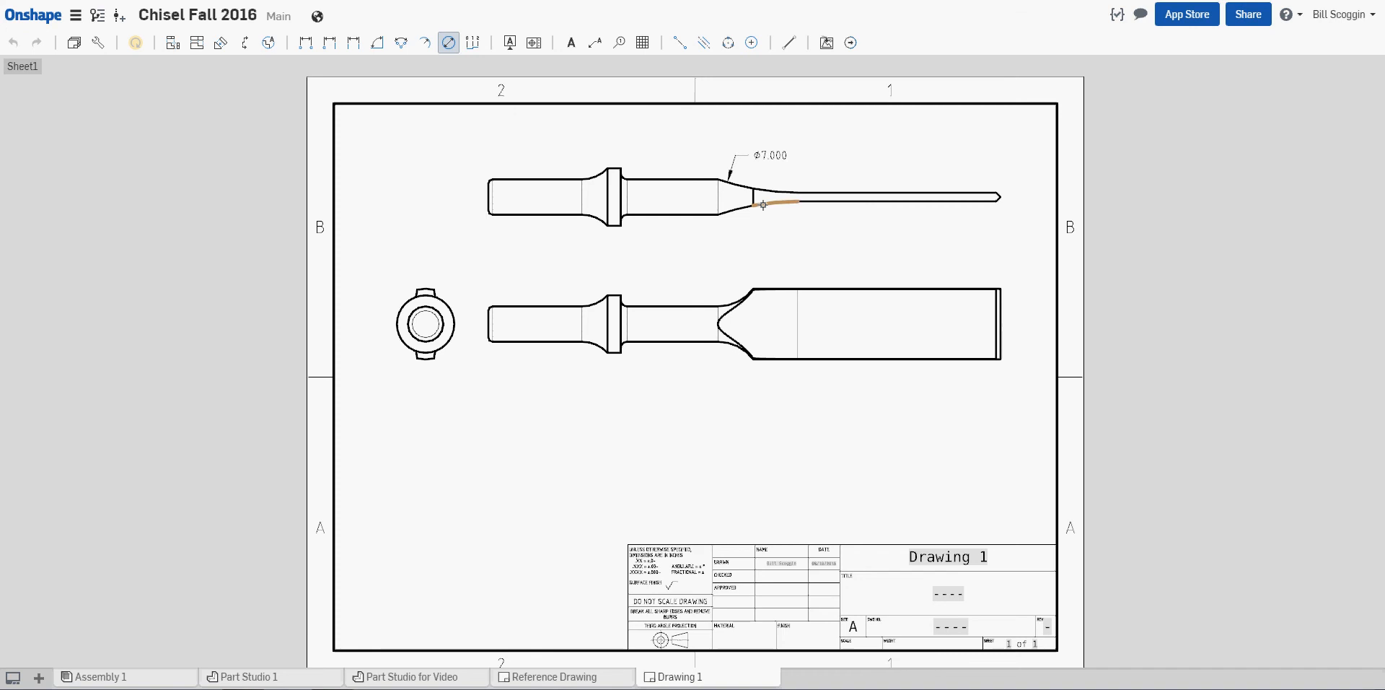
left_click(735, 301)
- Add radial dimensions to the large fillet before the collar and the small fillet behind it in the lower view
left_click(425, 45)
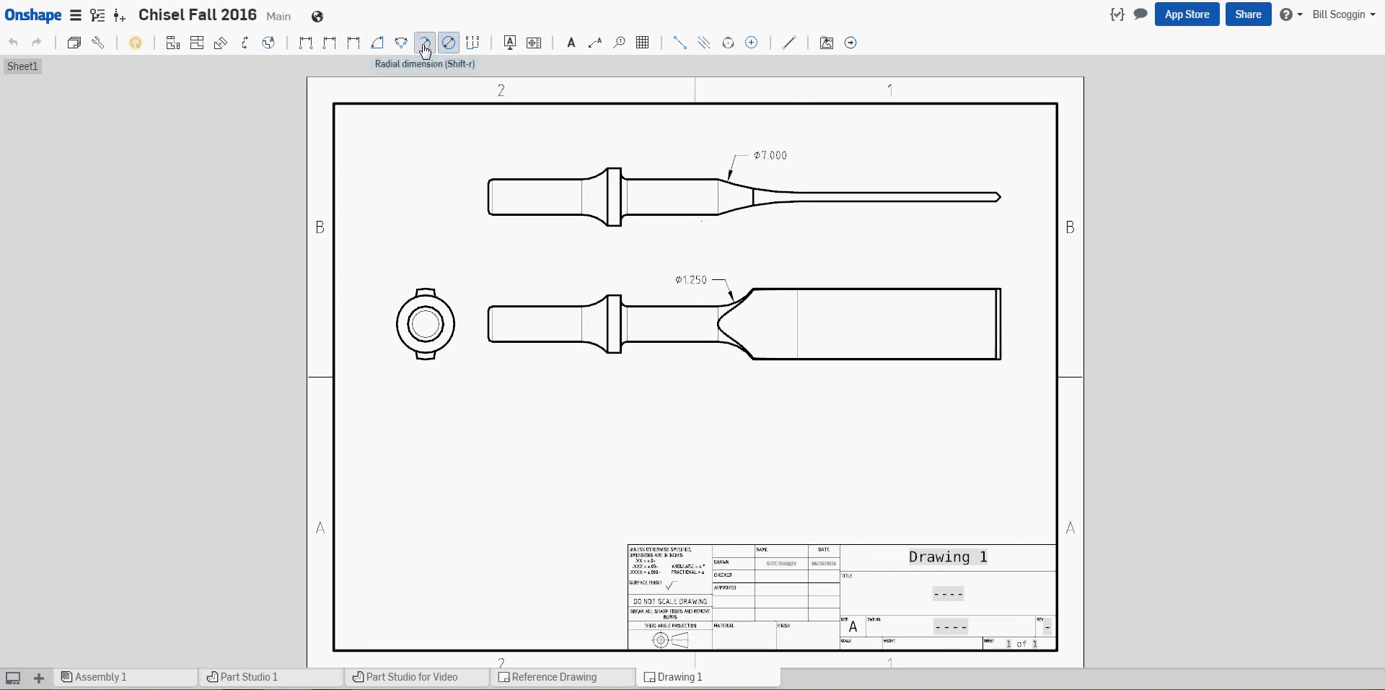
left_click(596, 300)
left_click(592, 292)
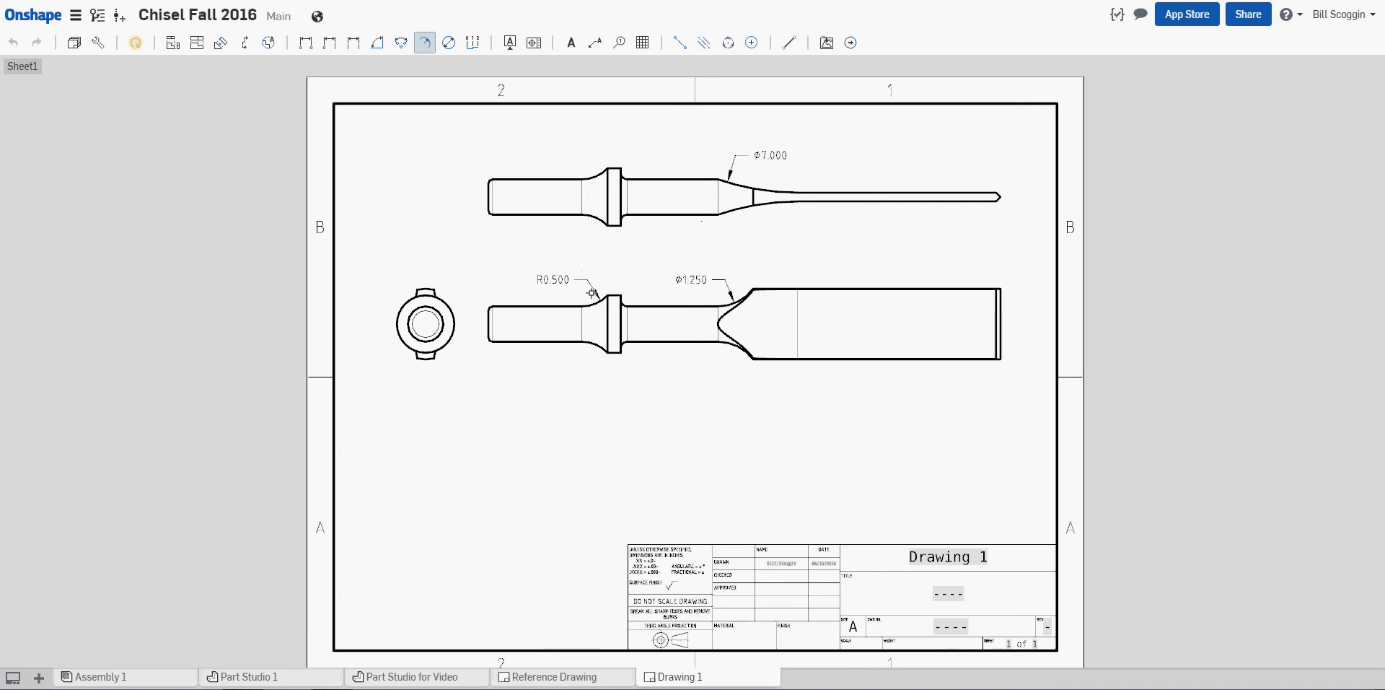
scroll(641, 382, "up", 4)
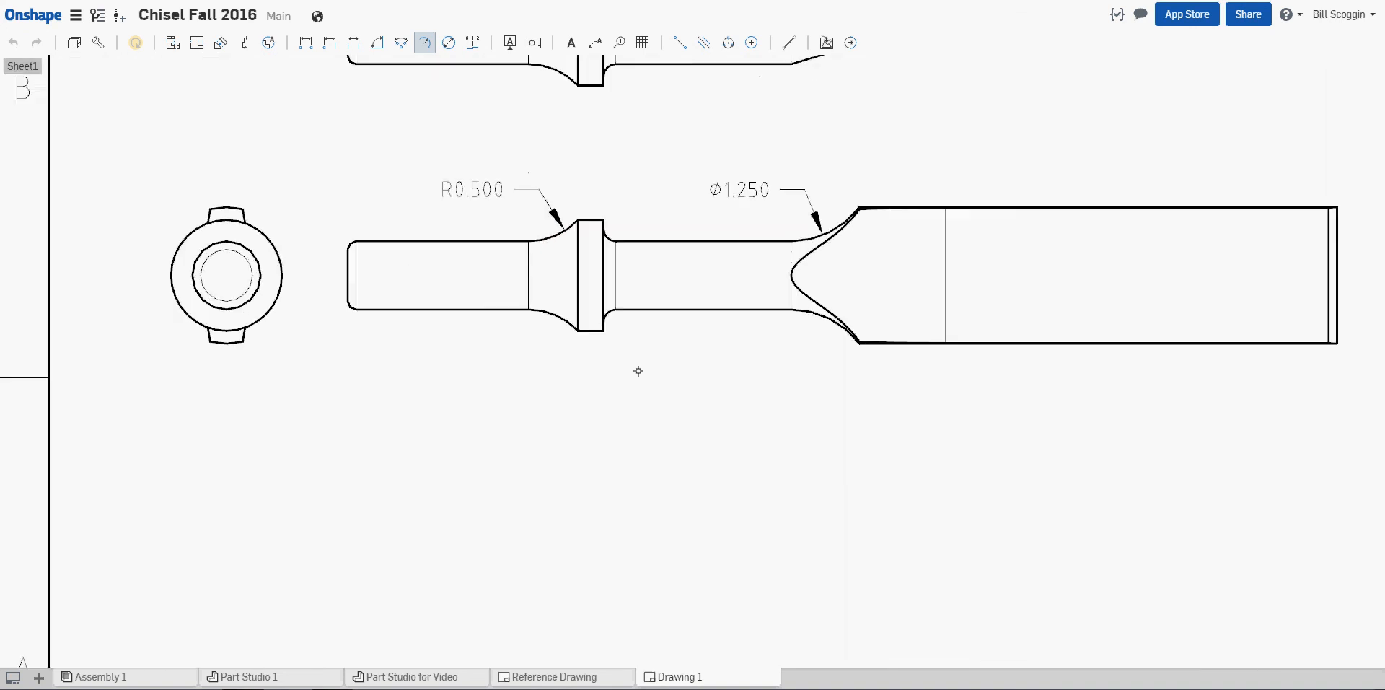
left_click(606, 304)
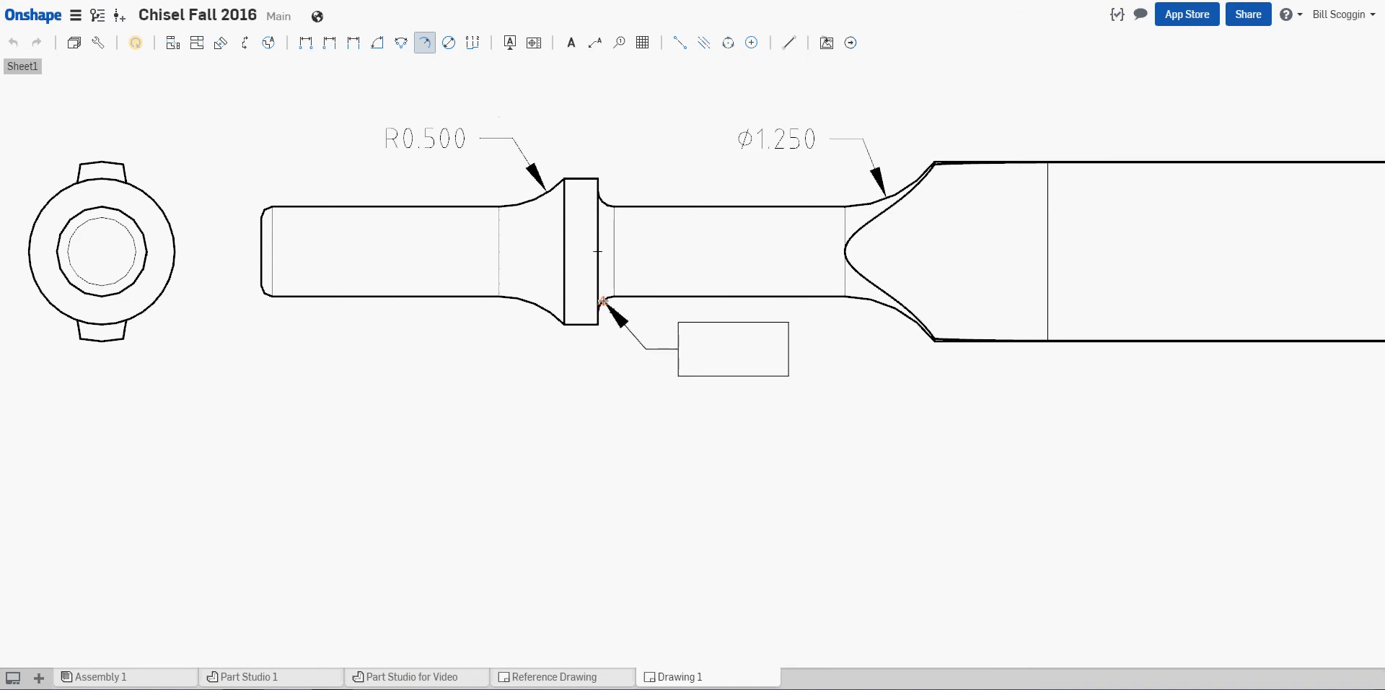
left_click(603, 301)
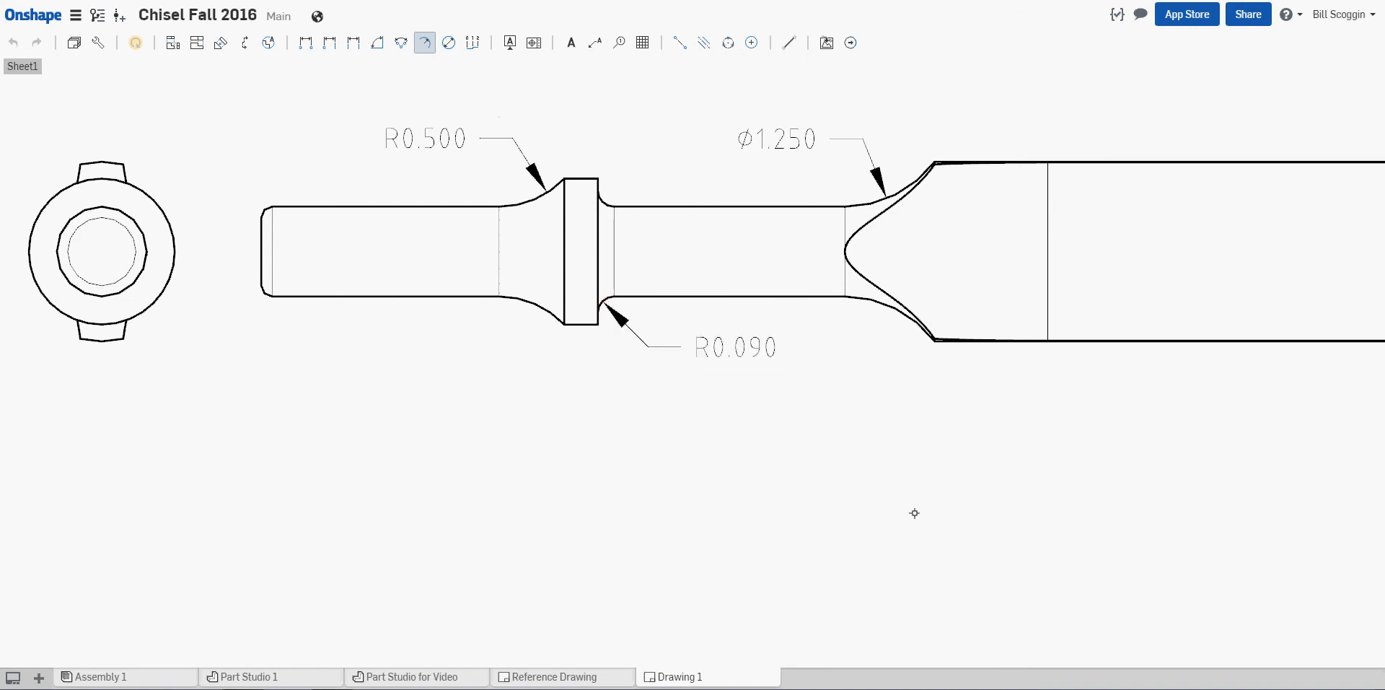
key("Escape")
- Dimension the chisel's overall length from the shank end to the blade tip, below the front view
scroll(798, 511, "down", 5)
mouse_move(780, 519)
middle_mouse_down()
mouse_move(697, 503)
mouse_move(678, 518)
middle_mouse_up()
left_click(306, 43)
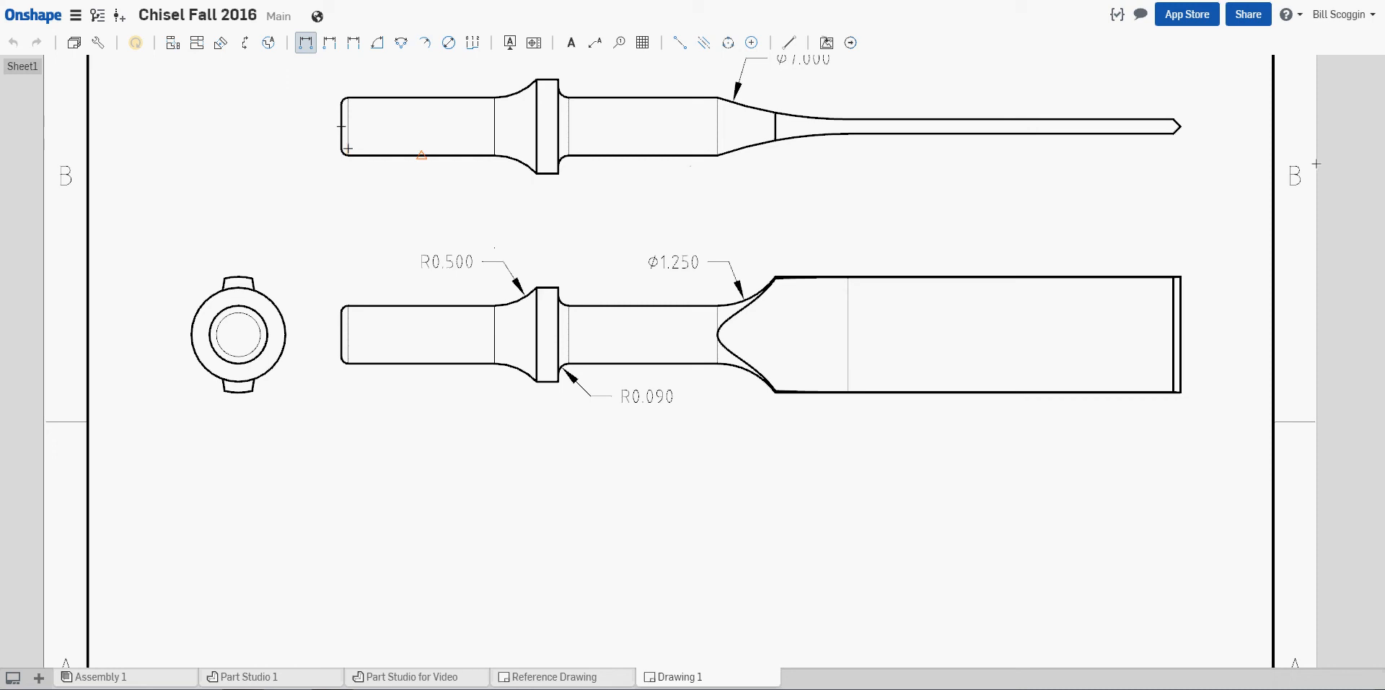
left_click(1179, 126)
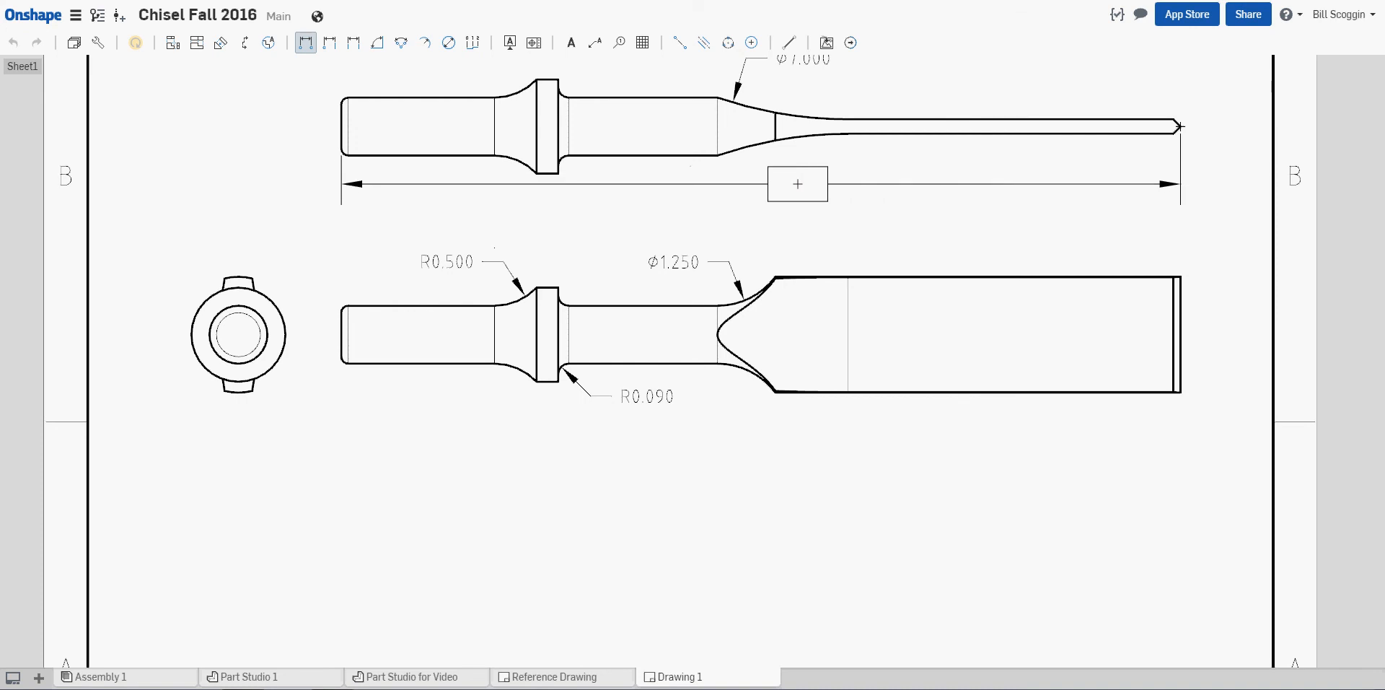
left_click(1179, 126)
- Create a circular 2:1 detail view of the blade tip and place it in the sheet's lower left area
scroll(1184, 251, "down", 3)
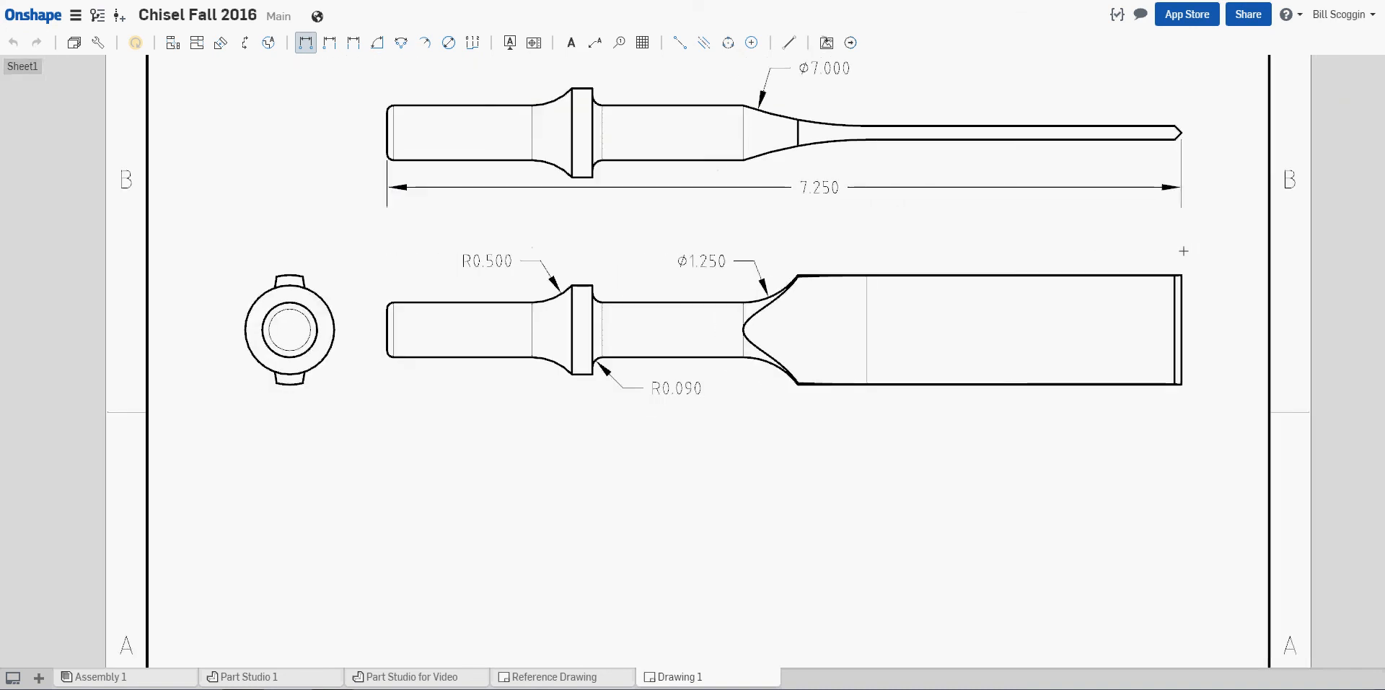
scroll(1079, 263, "down", 3)
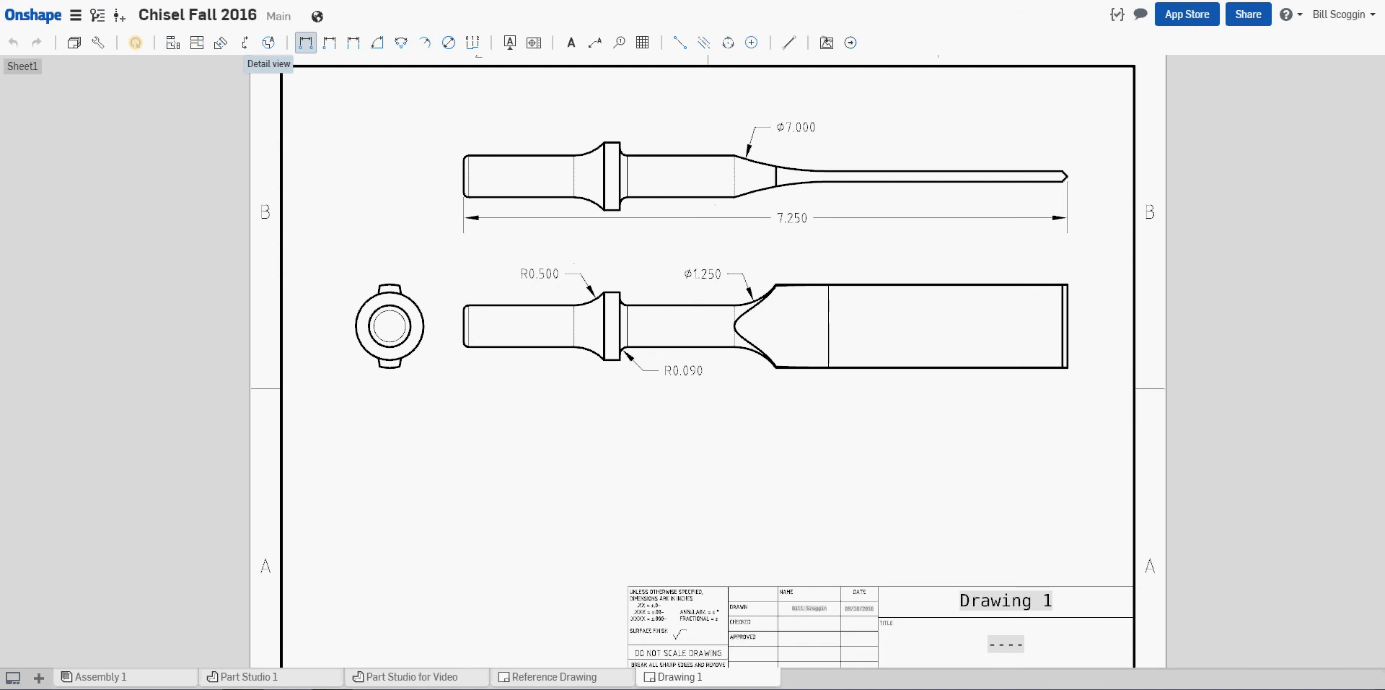
left_click(267, 48)
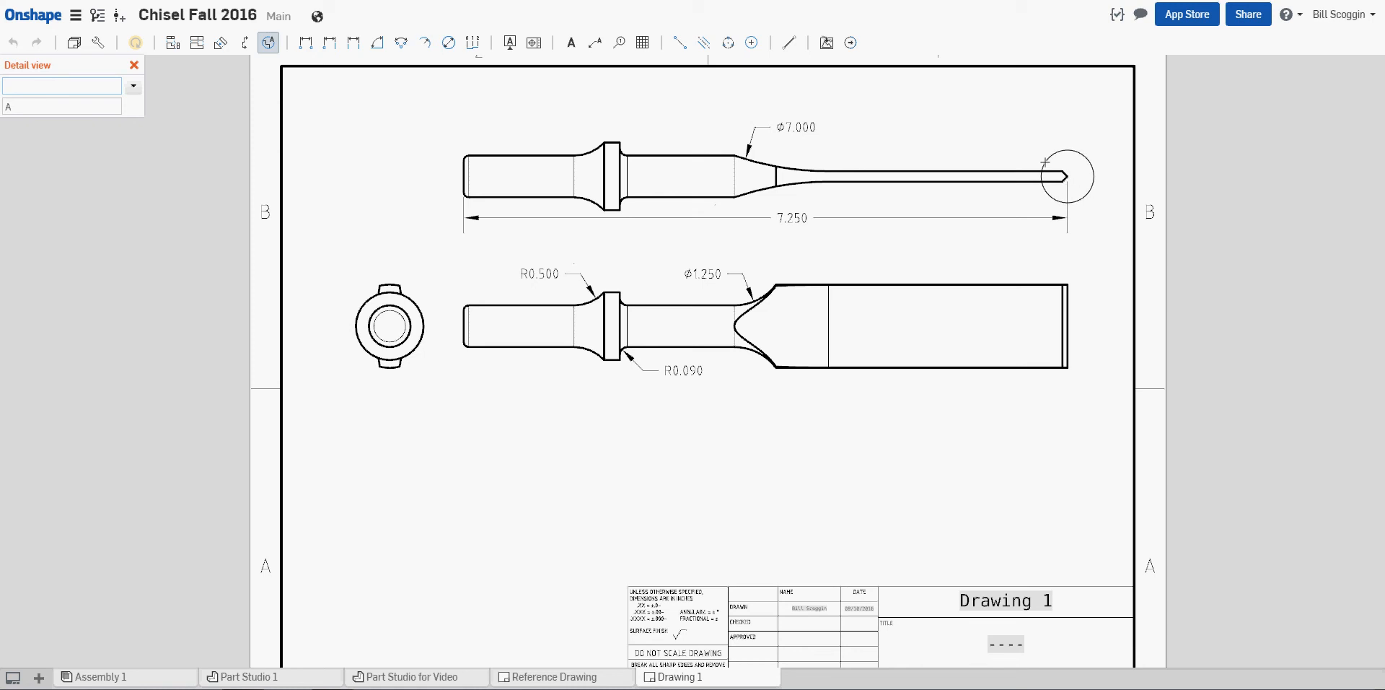
left_click(1045, 162)
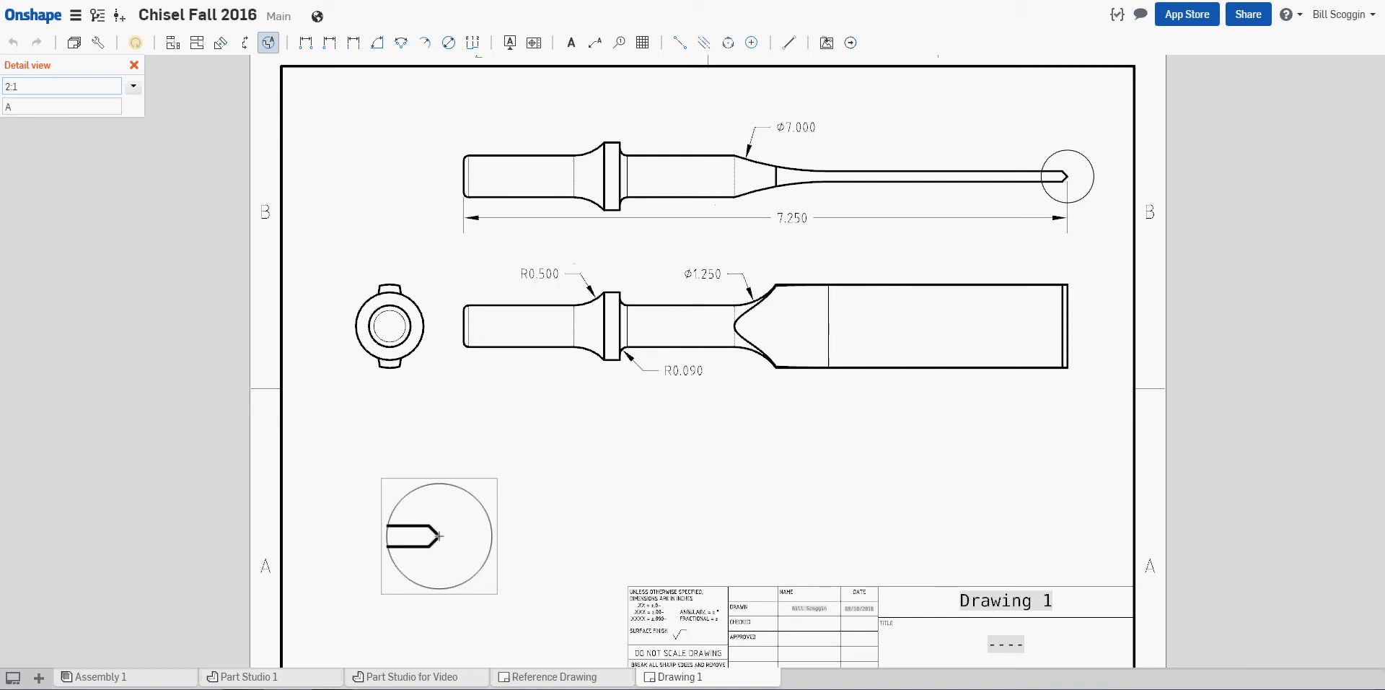
left_click(438, 535)
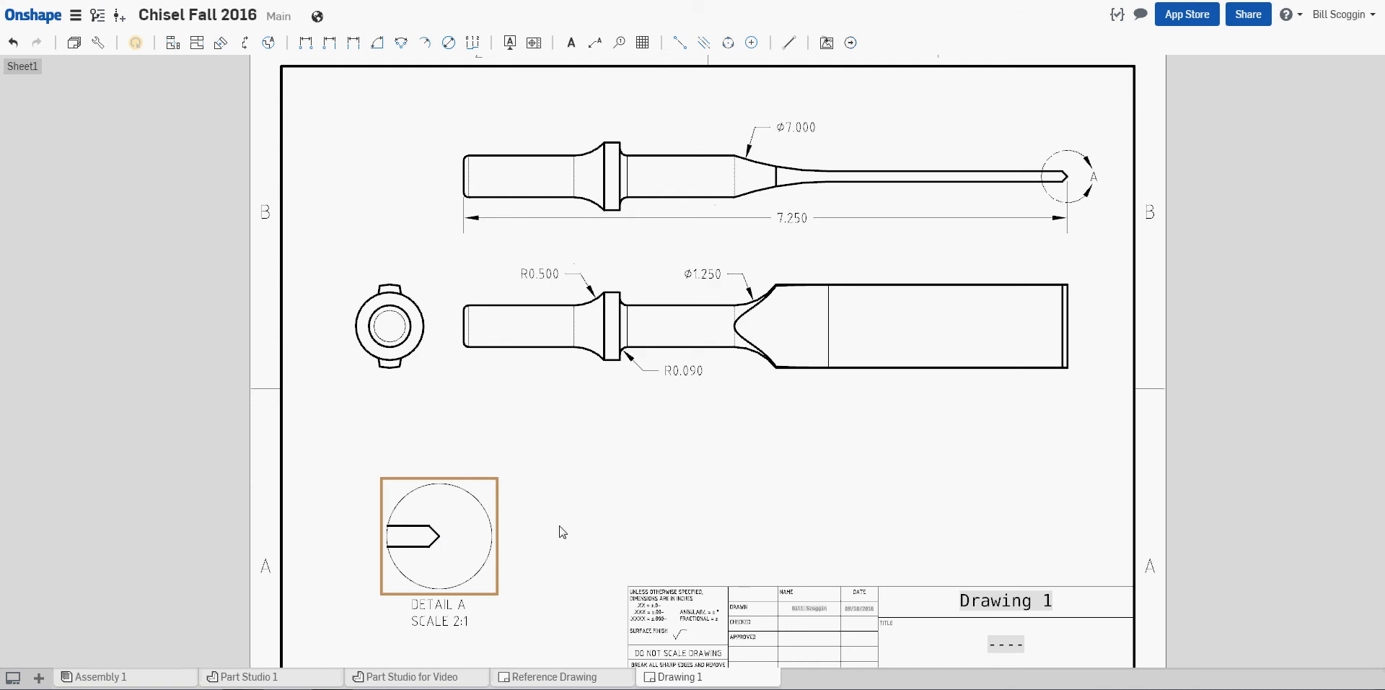
- Dimension the blade thickness in Detail A between the upper and lower tip corners, placing it outside the circle on the blade side
right_click_drag(561, 531, 583, 473)
middle_click_drag(584, 472, 591, 397)
scroll(566, 413, "up", 2)
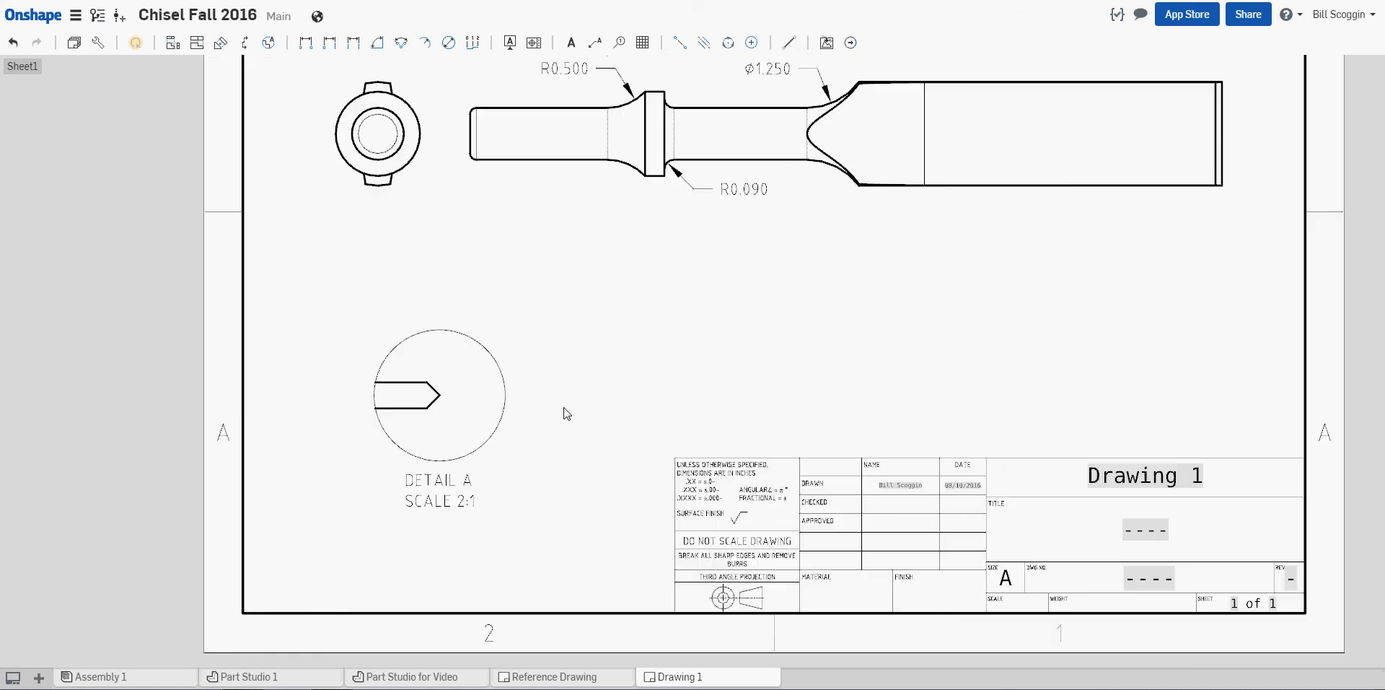
left_click(306, 45)
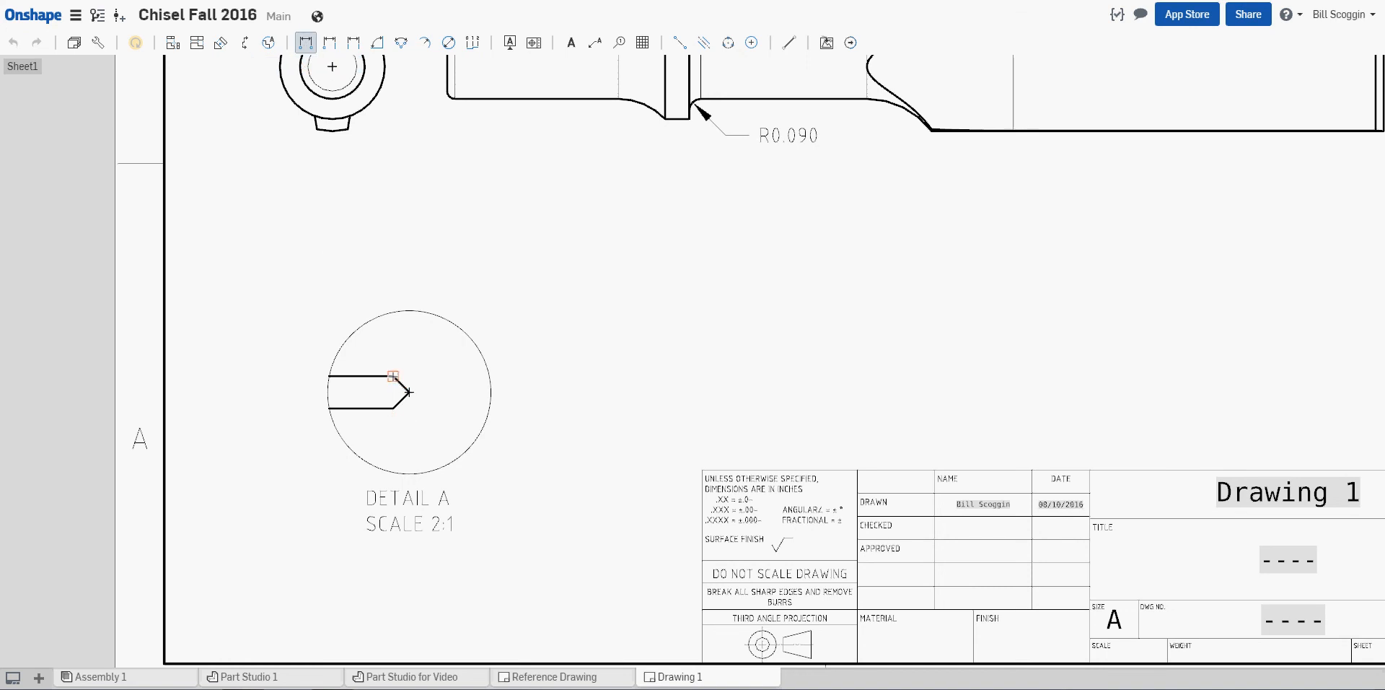
left_click(391, 409)
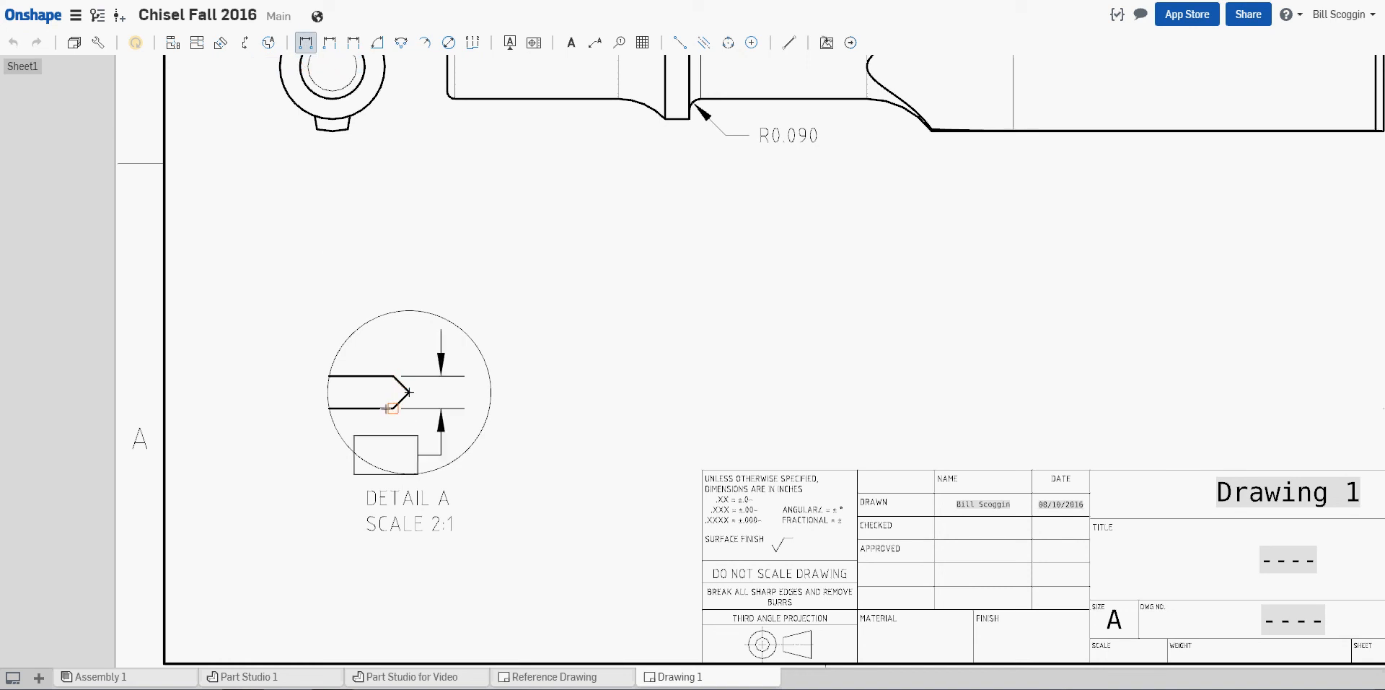
left_click(267, 384)
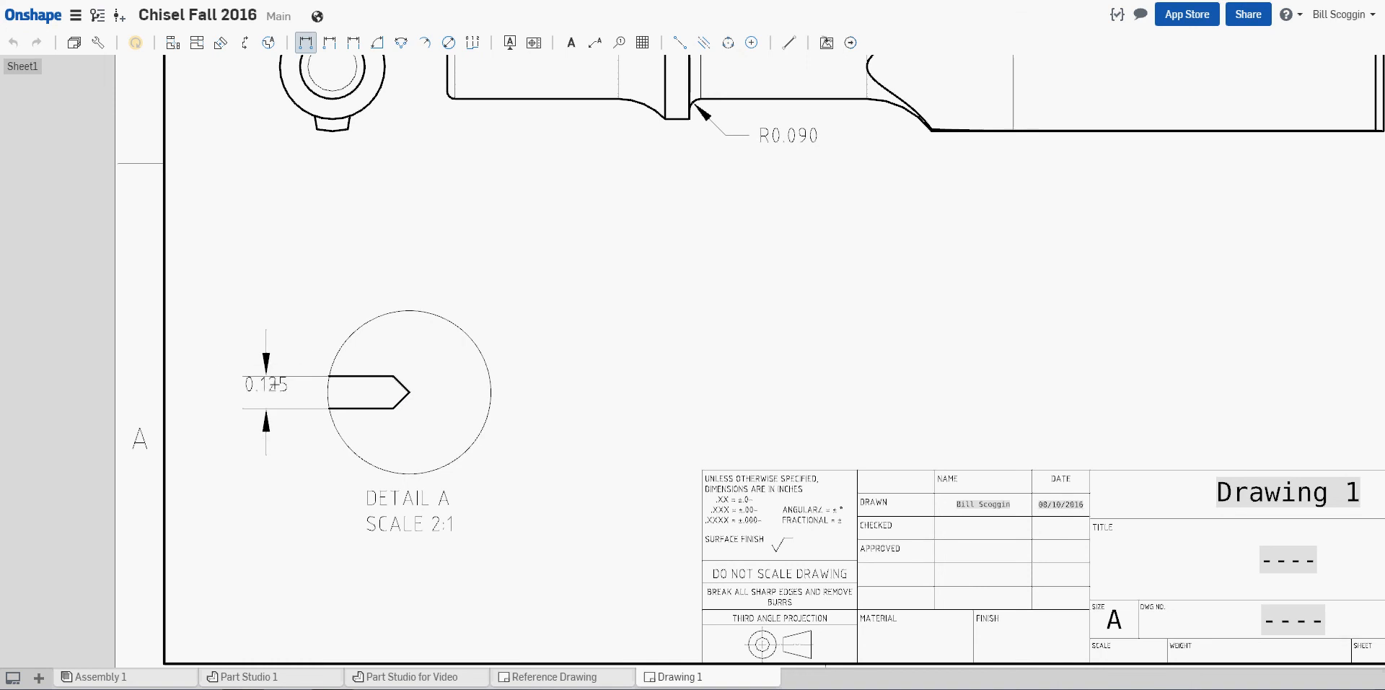
- Add an angular dimension in Detail A between the blade's upper edge and the upper tip bevel, placed outside the detail circle
scroll(662, 367, "down", 2)
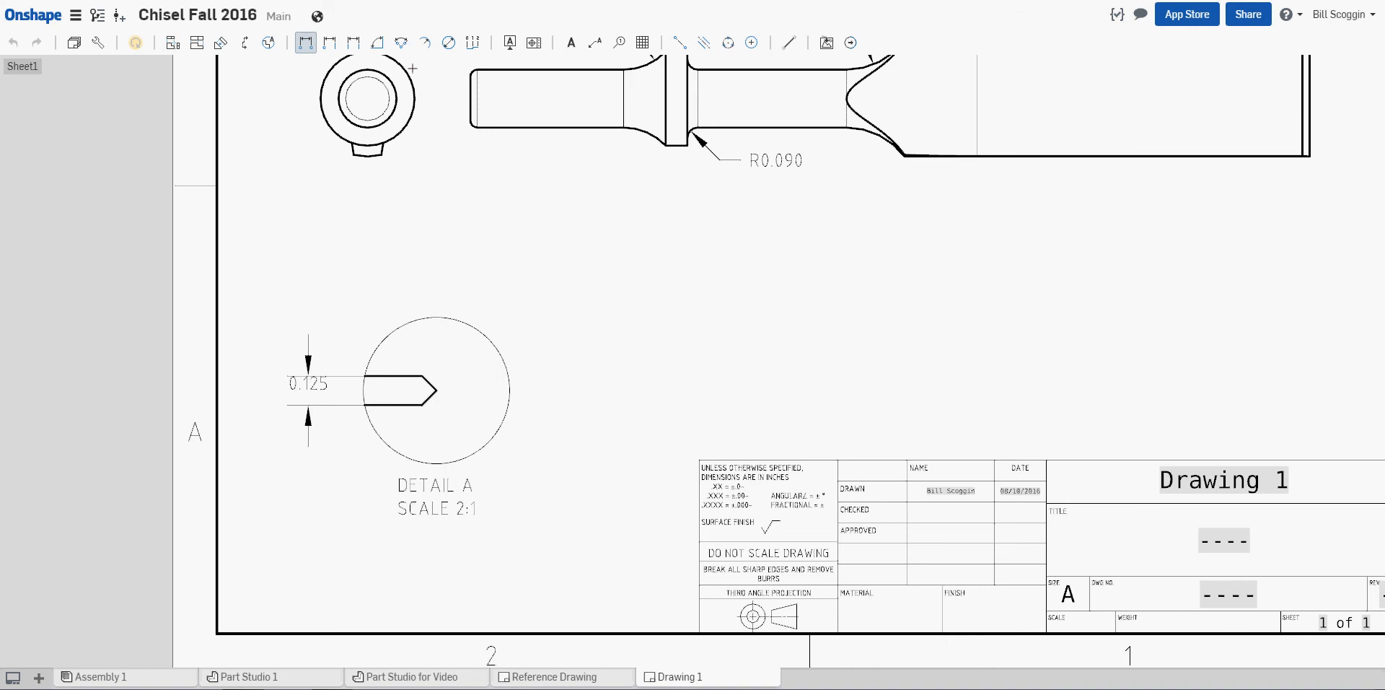
left_click(376, 45)
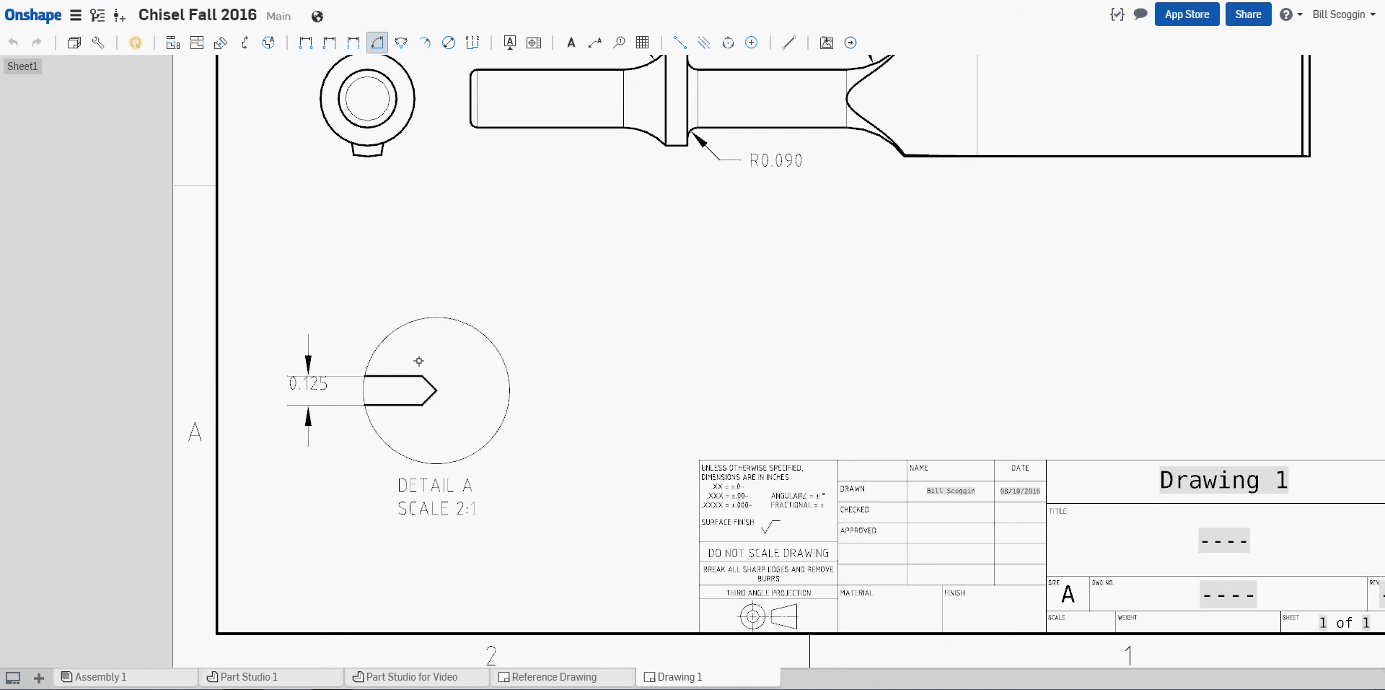
left_click(430, 383)
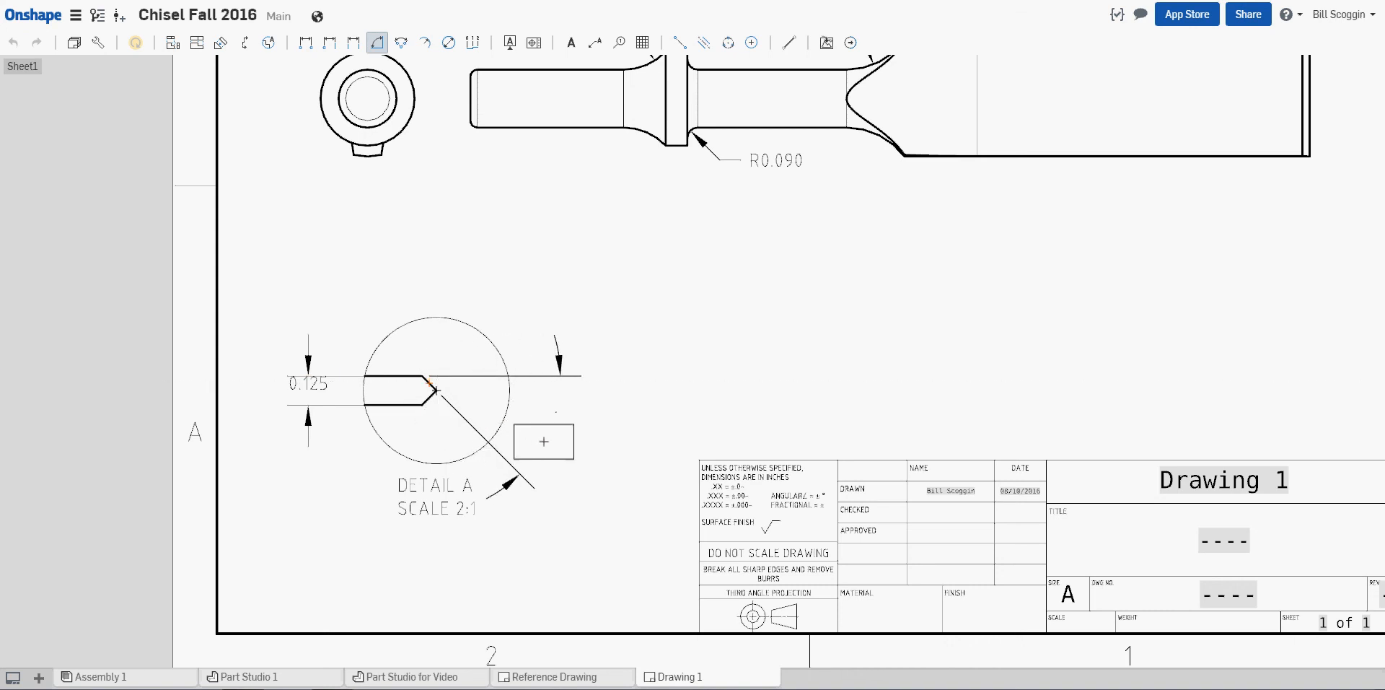
left_click(561, 452)
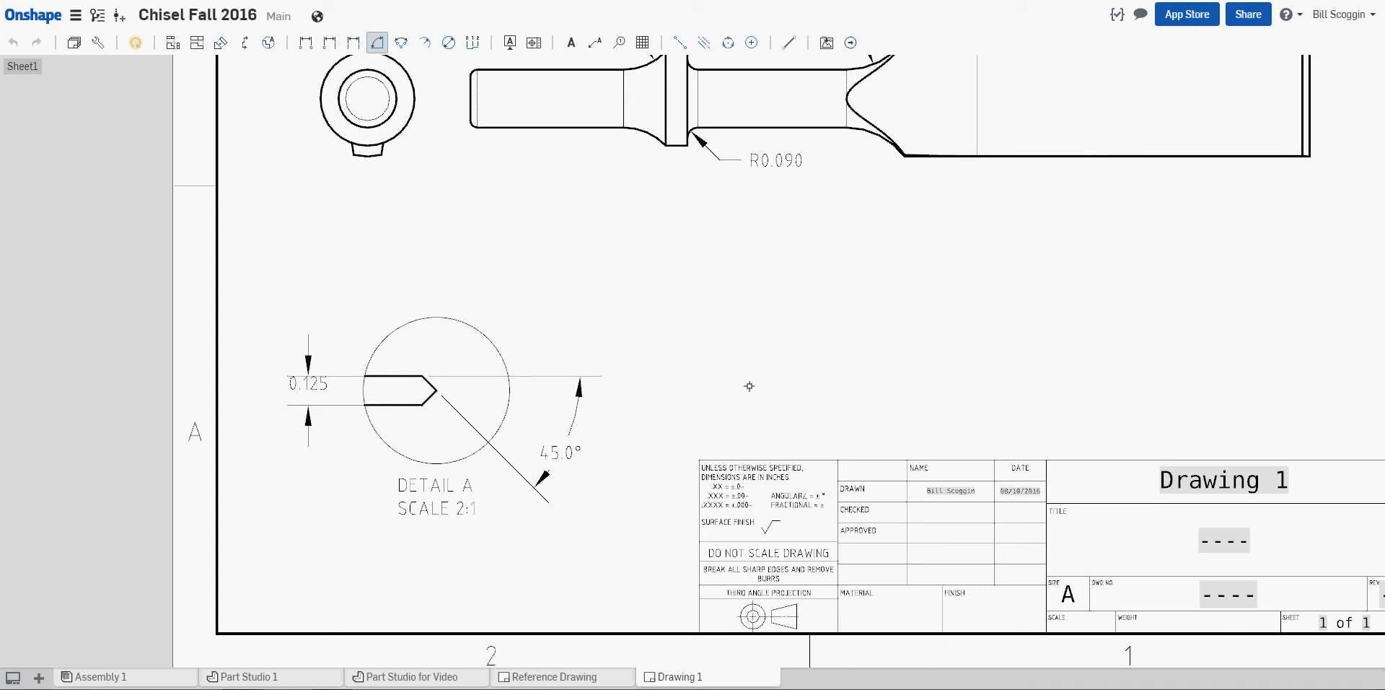
- Add a diameter dimension to the collar's outer circle in the end view, placed below the view
scroll(750, 387, "down", 4)
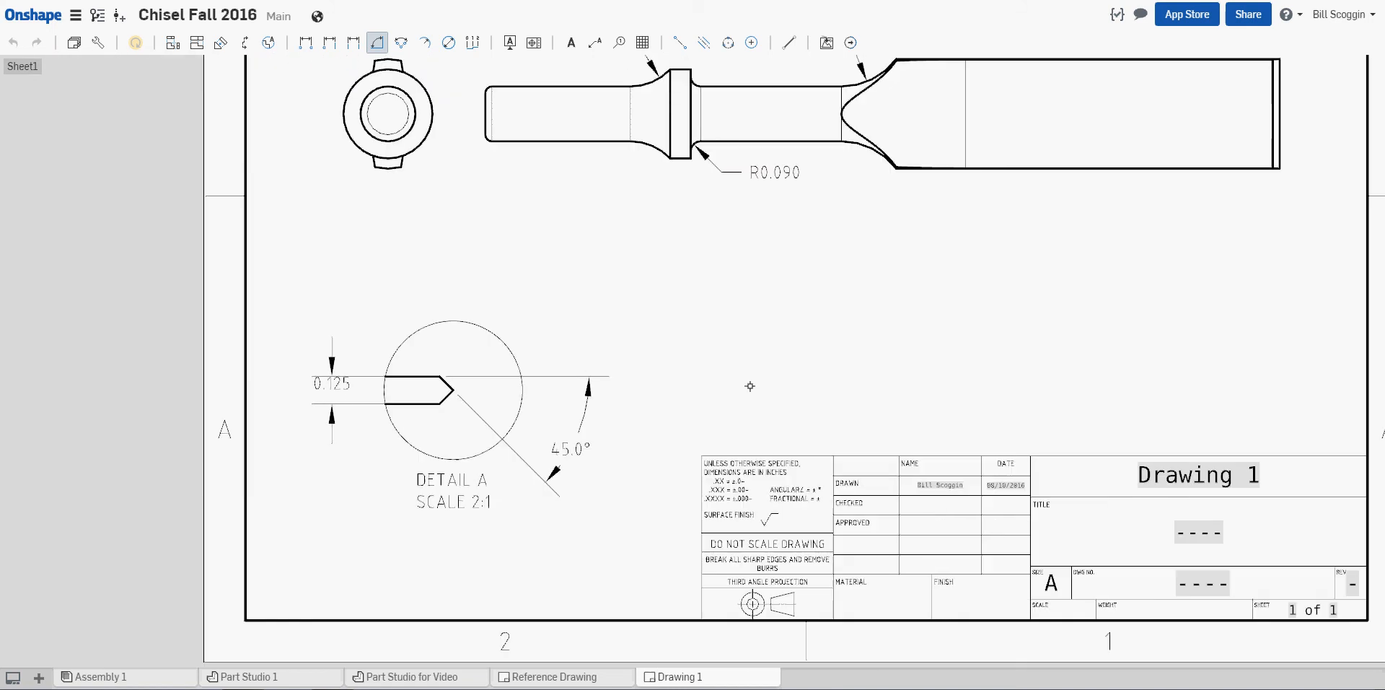
scroll(751, 383, "down", 1)
scroll(758, 373, "down", 1)
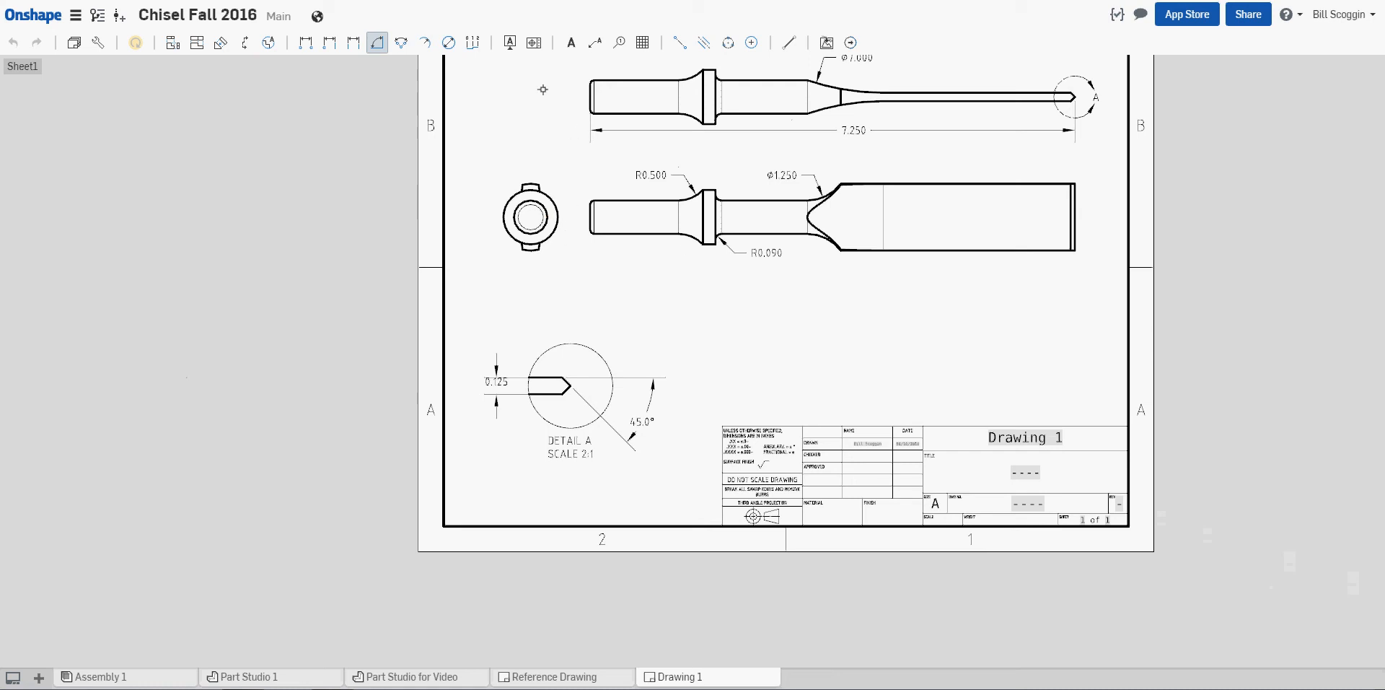
left_click(448, 43)
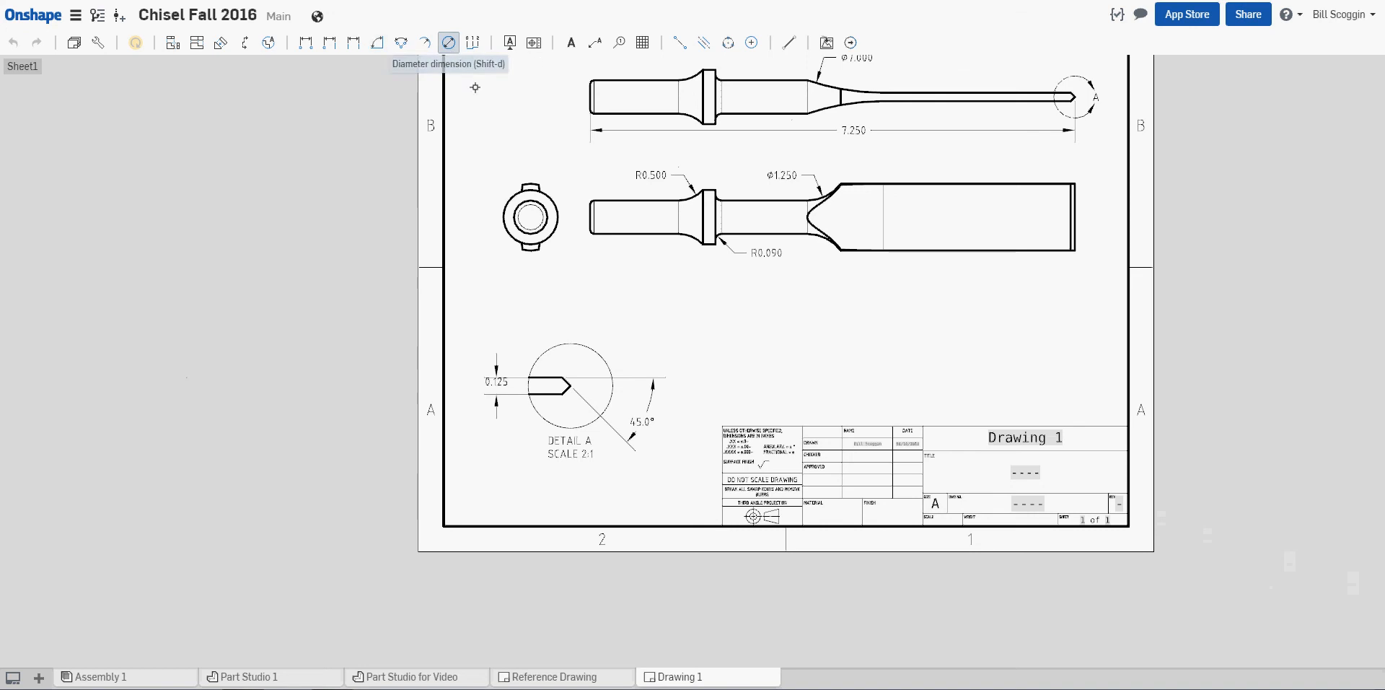
left_click(551, 240)
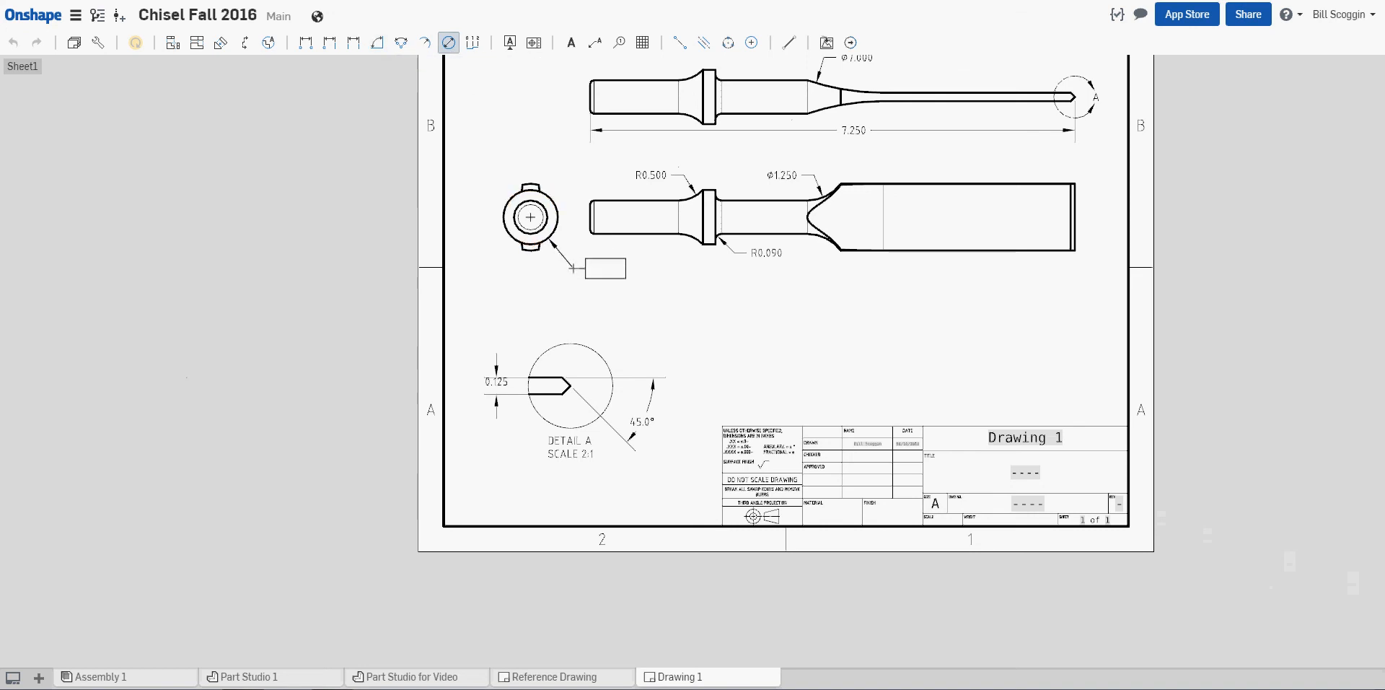
left_click(611, 280)
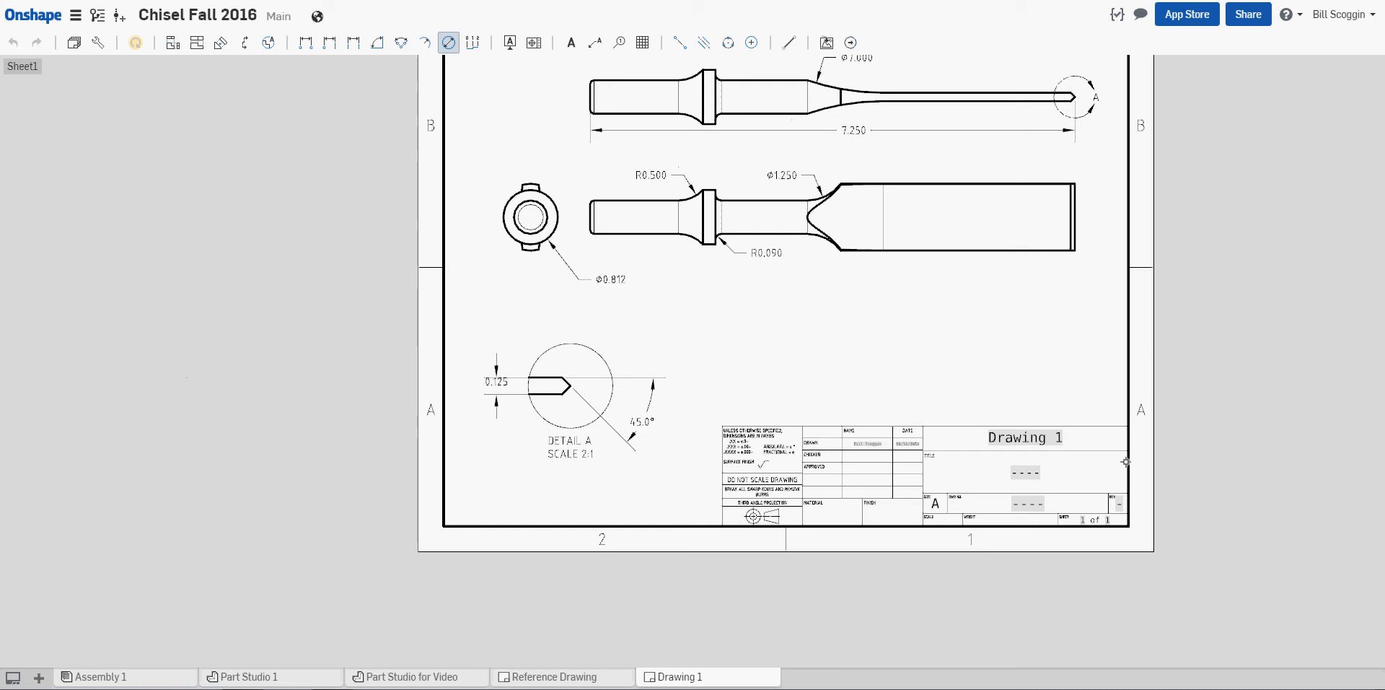
key("Escape")
- Replace the drawing name in the title block with the text "Your Name"
double_click(1016, 441)
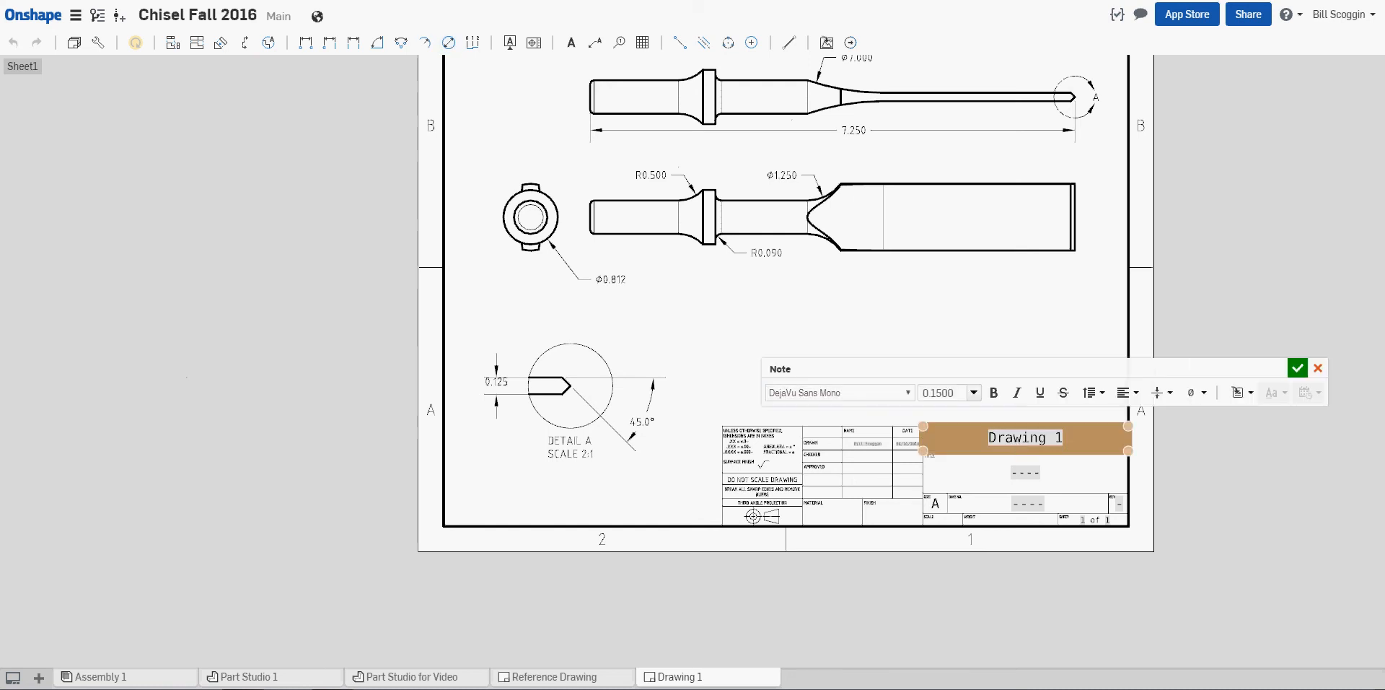
key("ctrl+b")
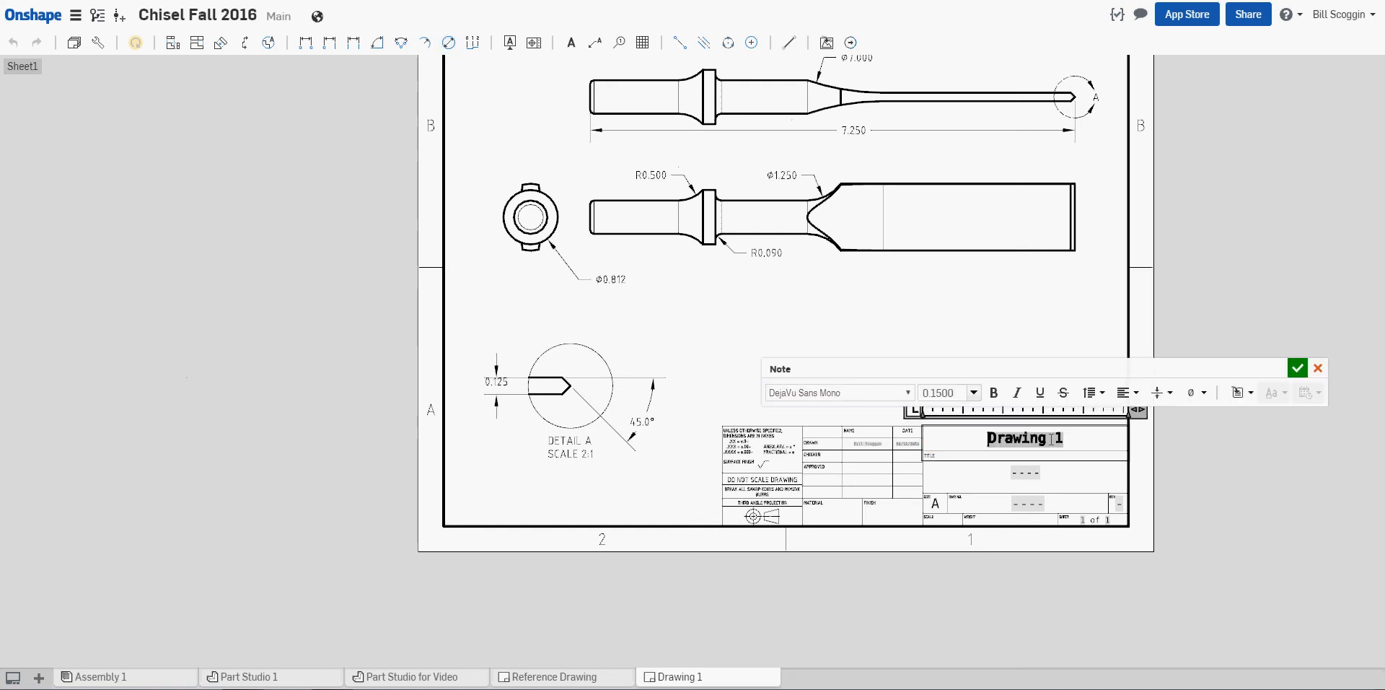
key("Delete")
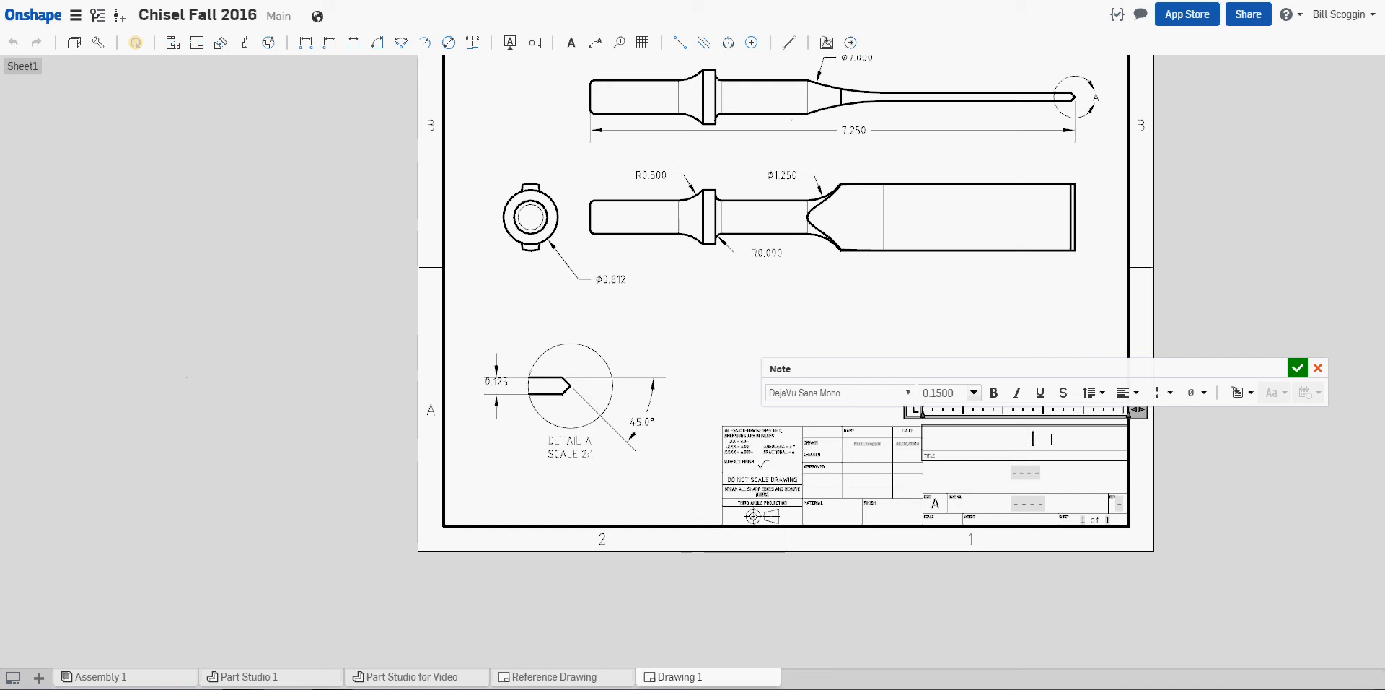
type("Your Name")
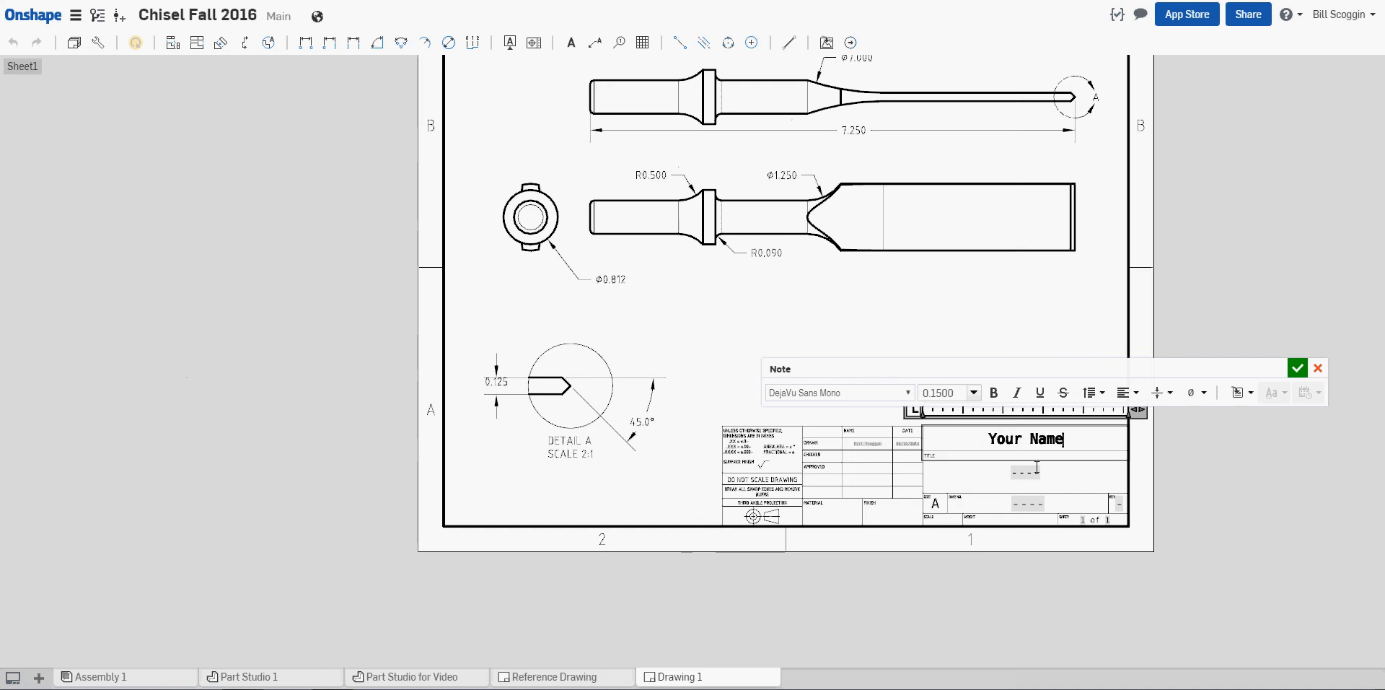
left_click(1297, 368)
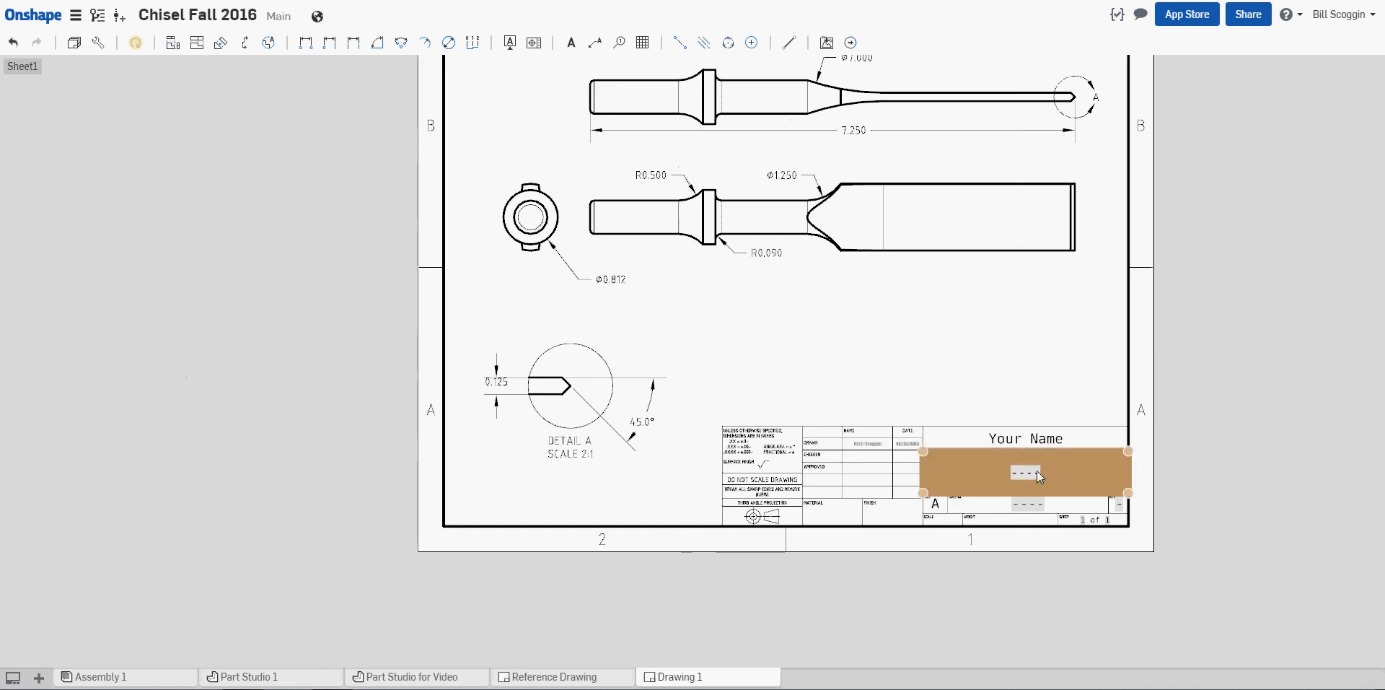
- Replace the placeholder in the title block's title field with "Project 1"
double_click(1032, 472)
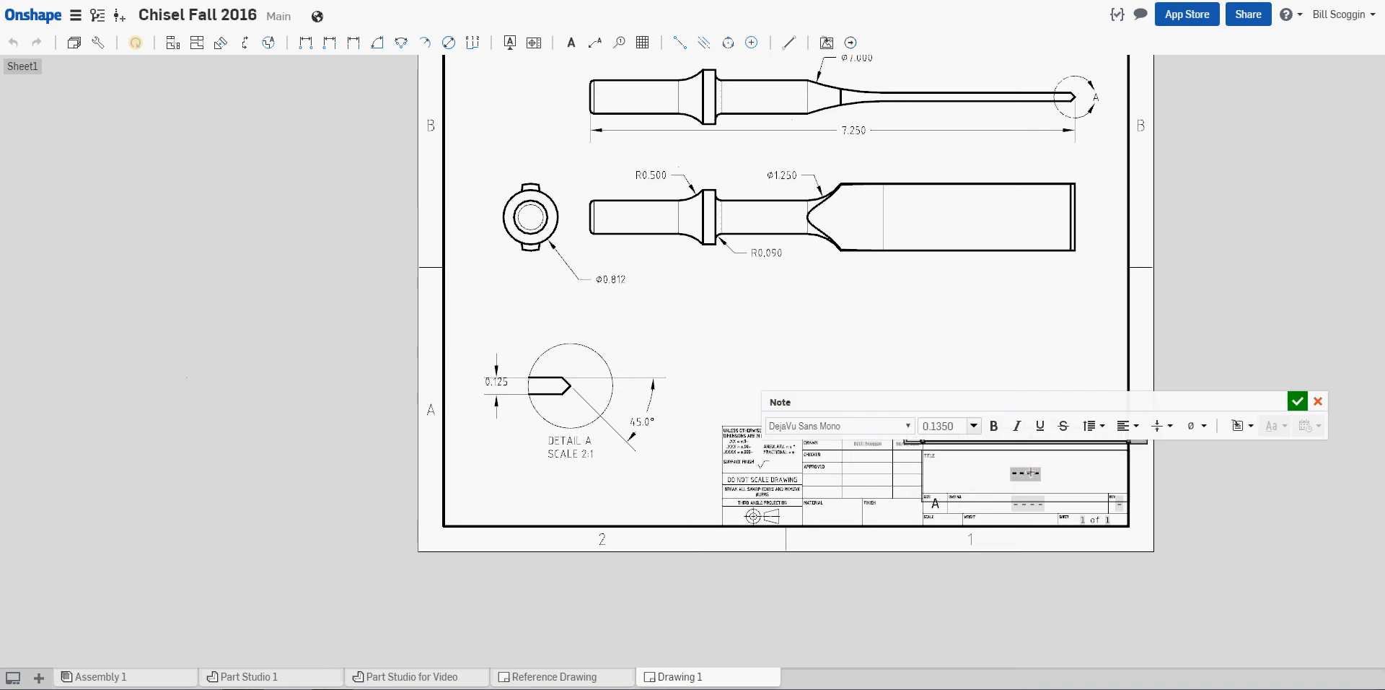
type("Projec")
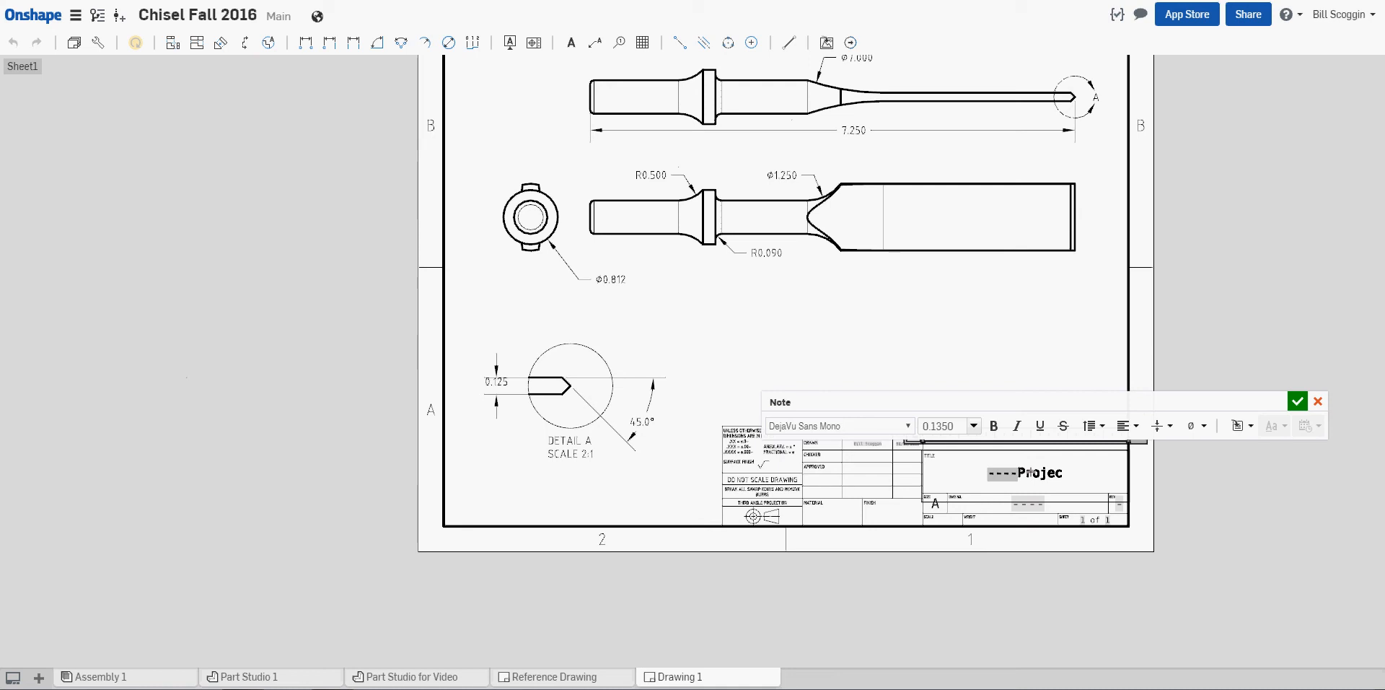
type("t 1")
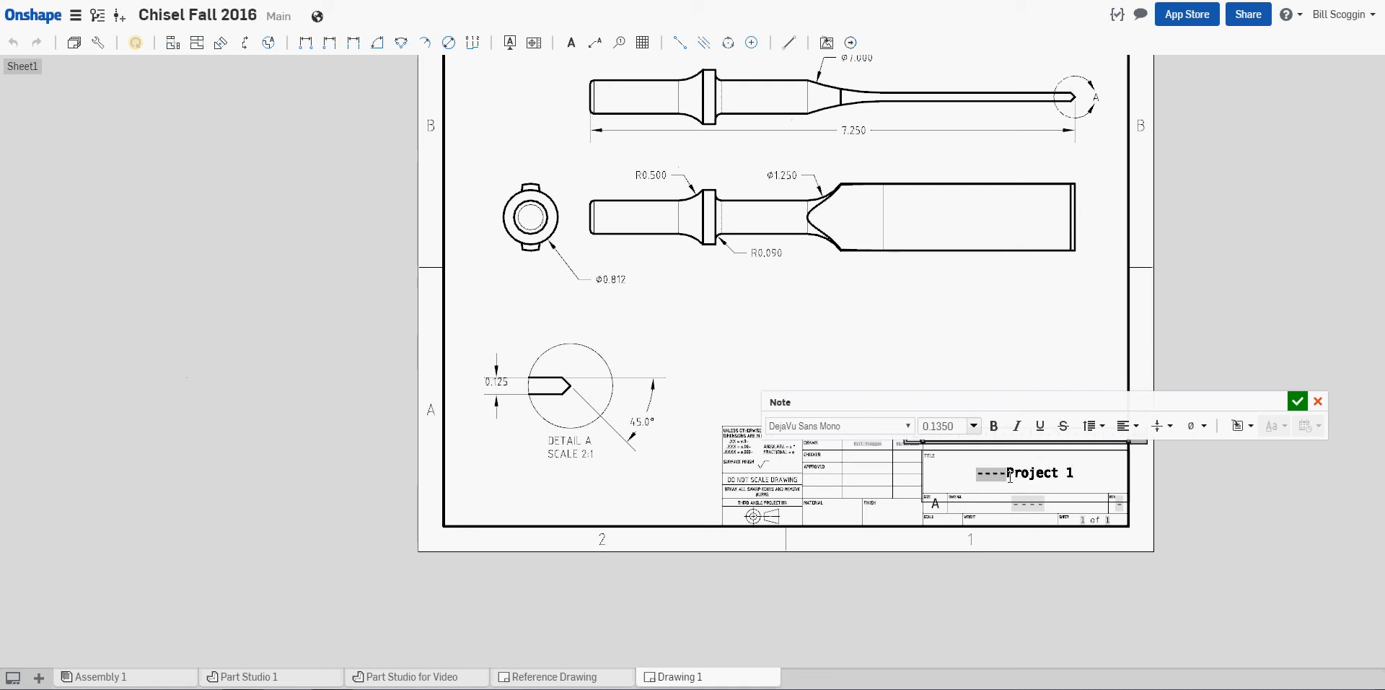
left_click(1010, 476)
key("Delete")
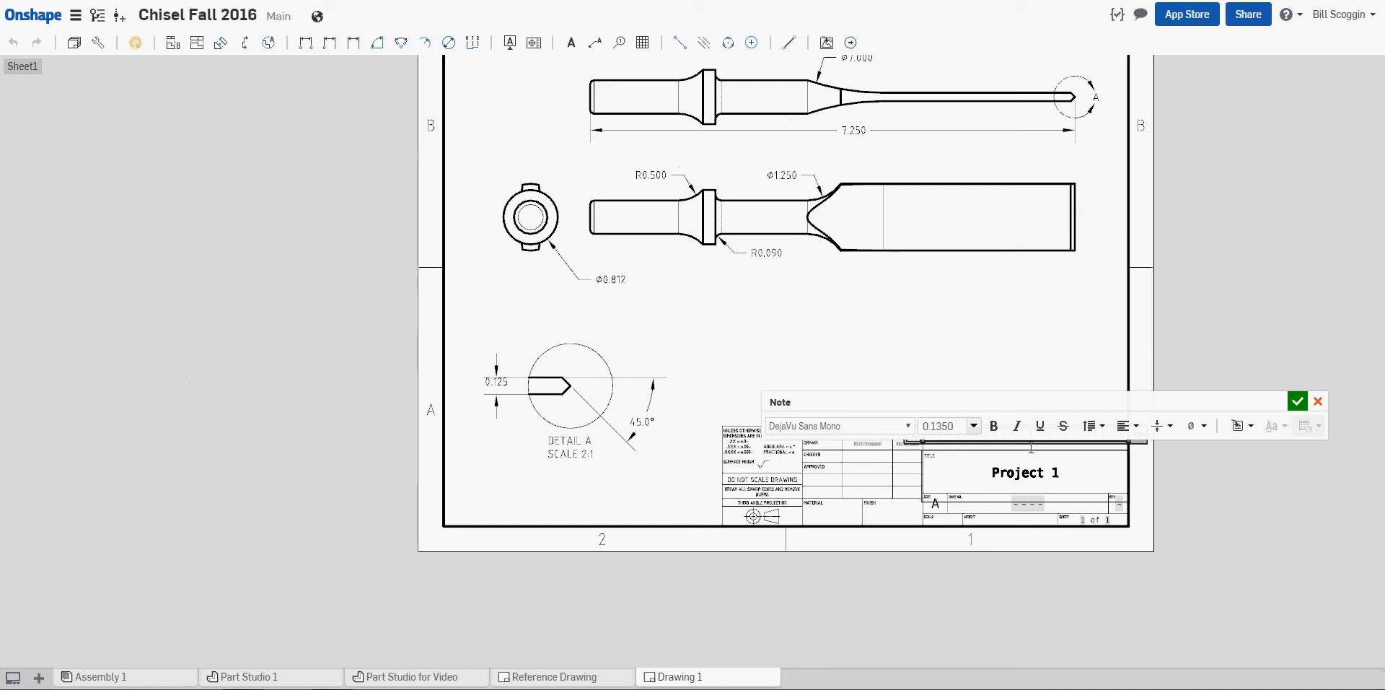
left_click(1295, 403)
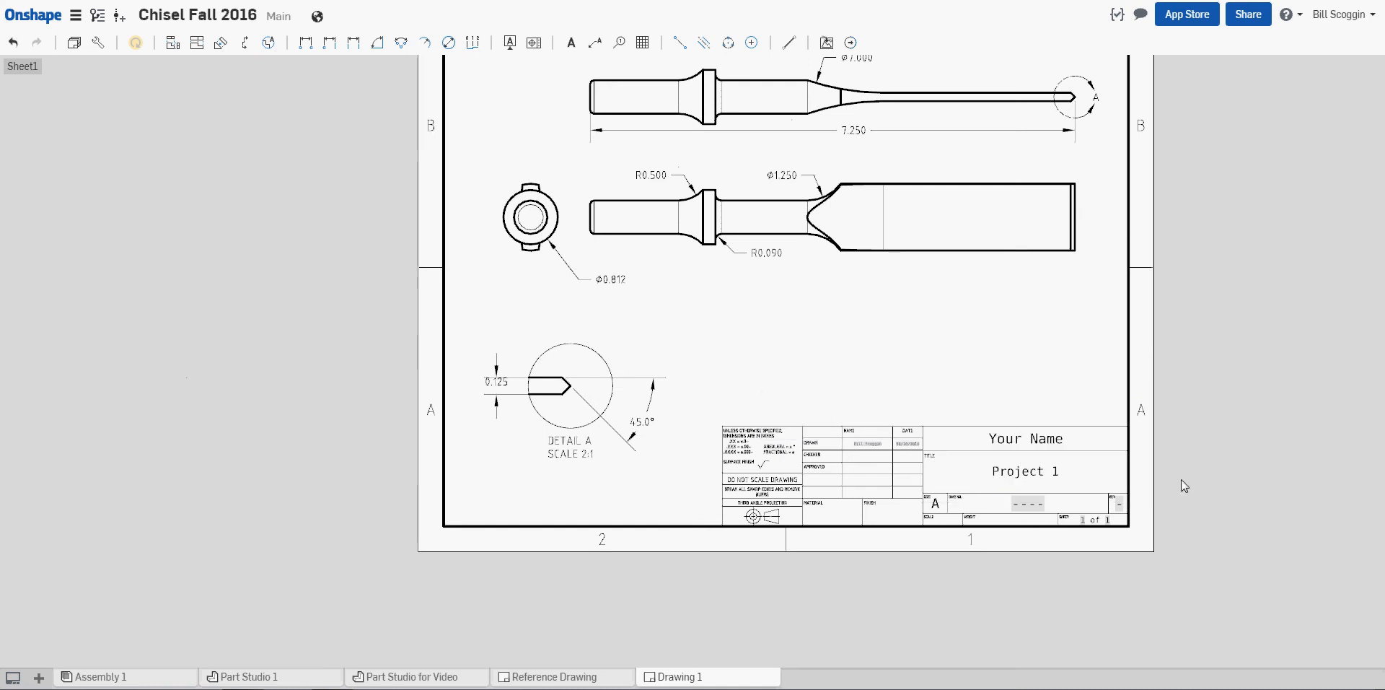
- Open a print-ready PDF of the completed drawing sheet
scroll(1184, 479, "up", 2)
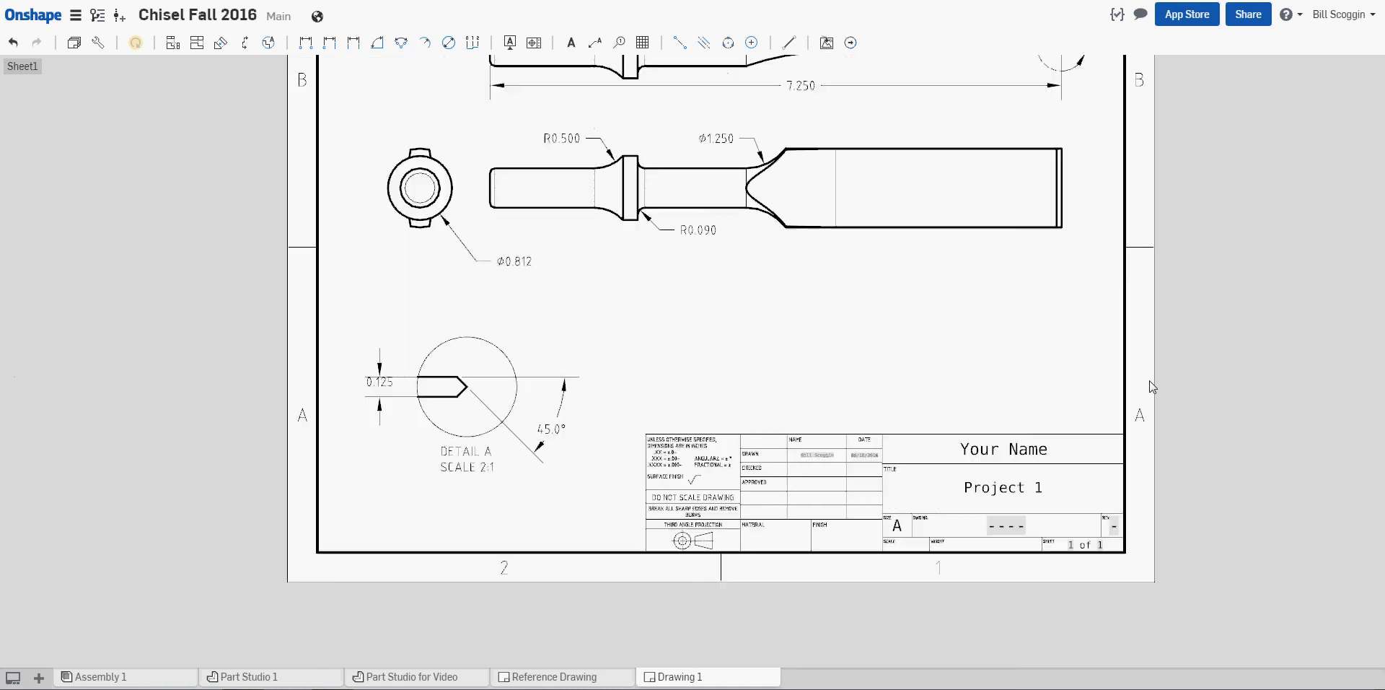
scroll(1190, 404, "down", 3)
middle_click_drag(1203, 334, 1084, 409)
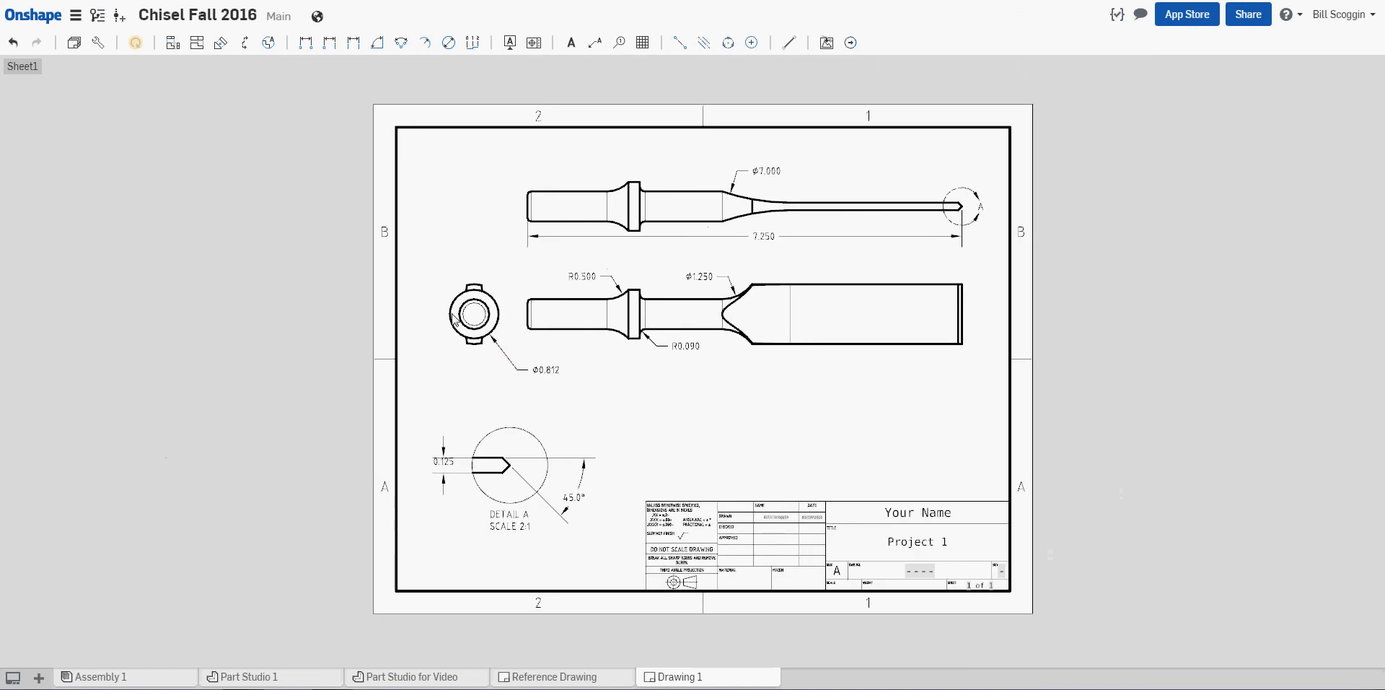
left_click(75, 15)
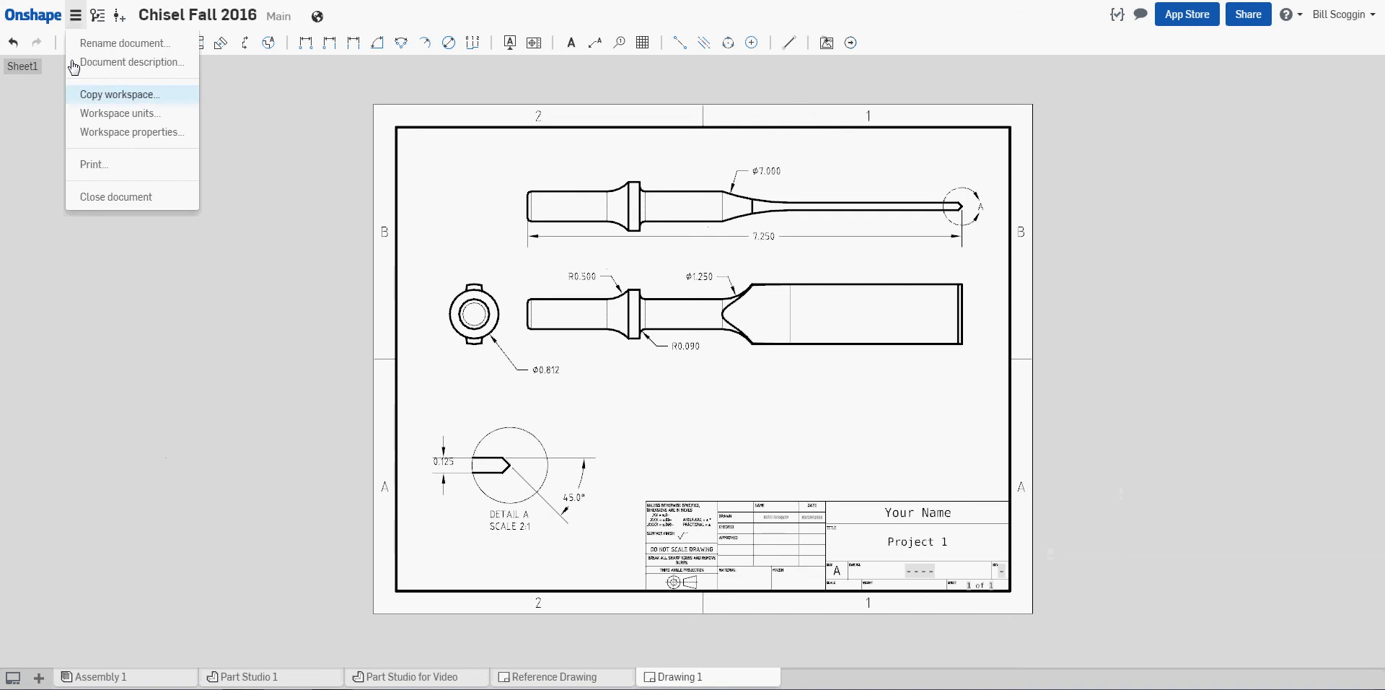
left_click(86, 166)
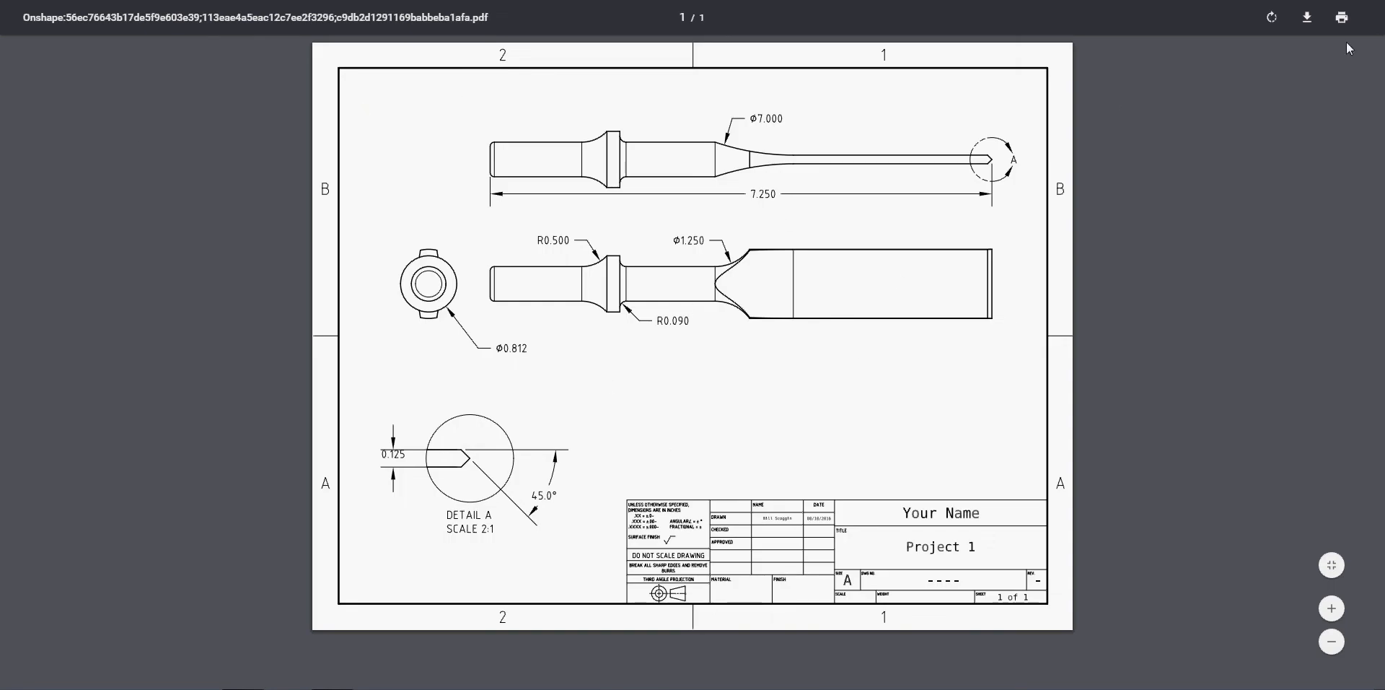
- Preview printing the sheet with Microsoft XPS Document Writer as the destination, cancel the print job and close the PDF
left_click(1341, 17)
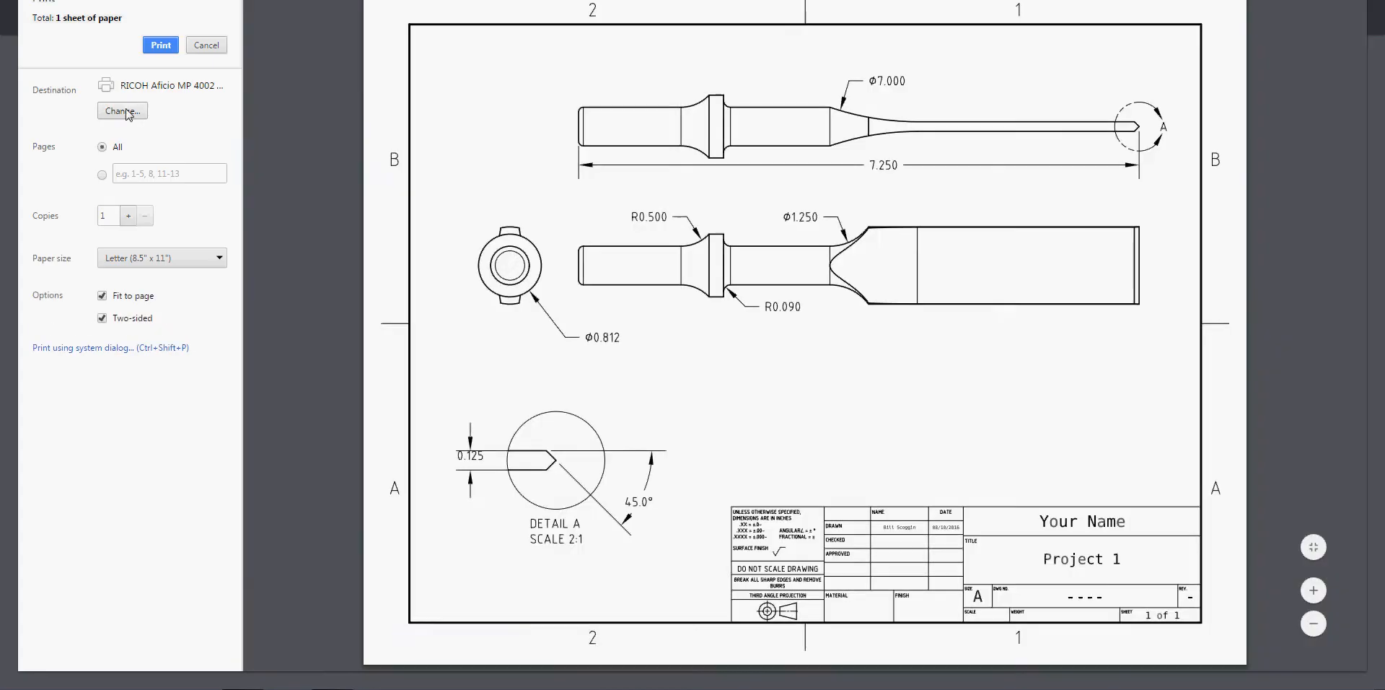
left_click(126, 112)
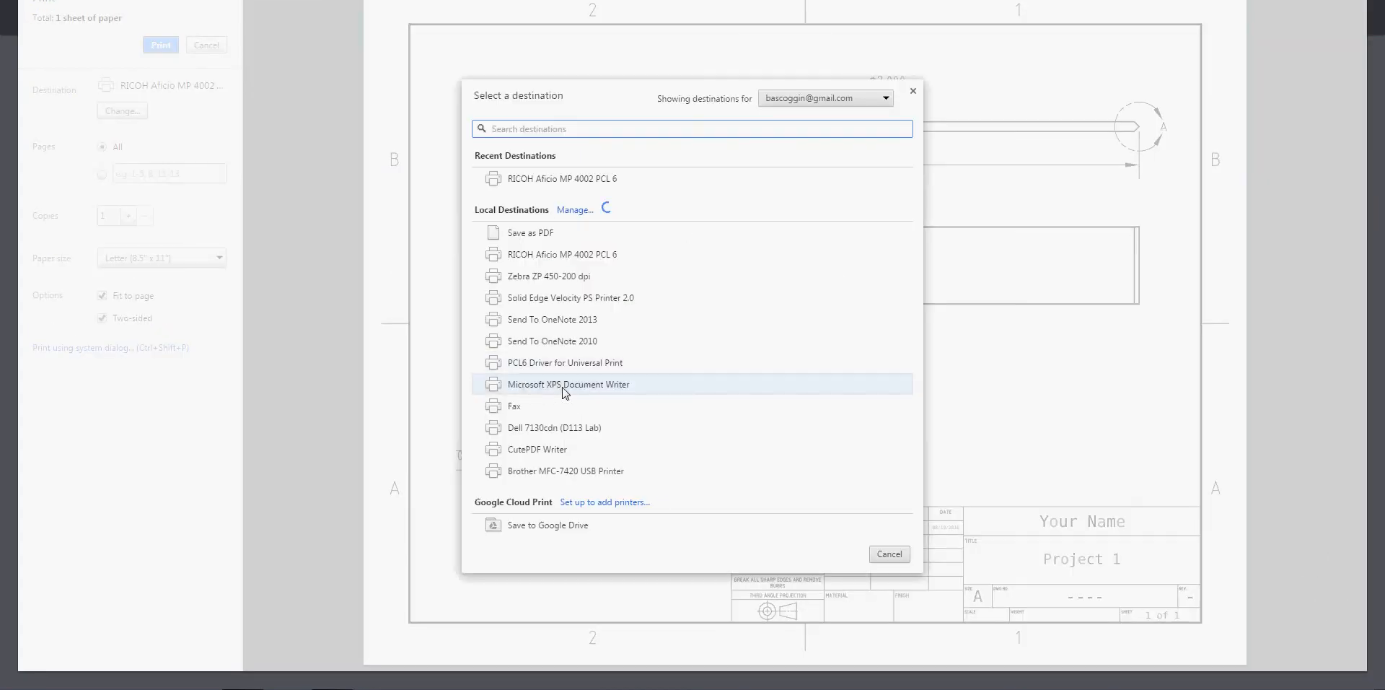
left_click(557, 383)
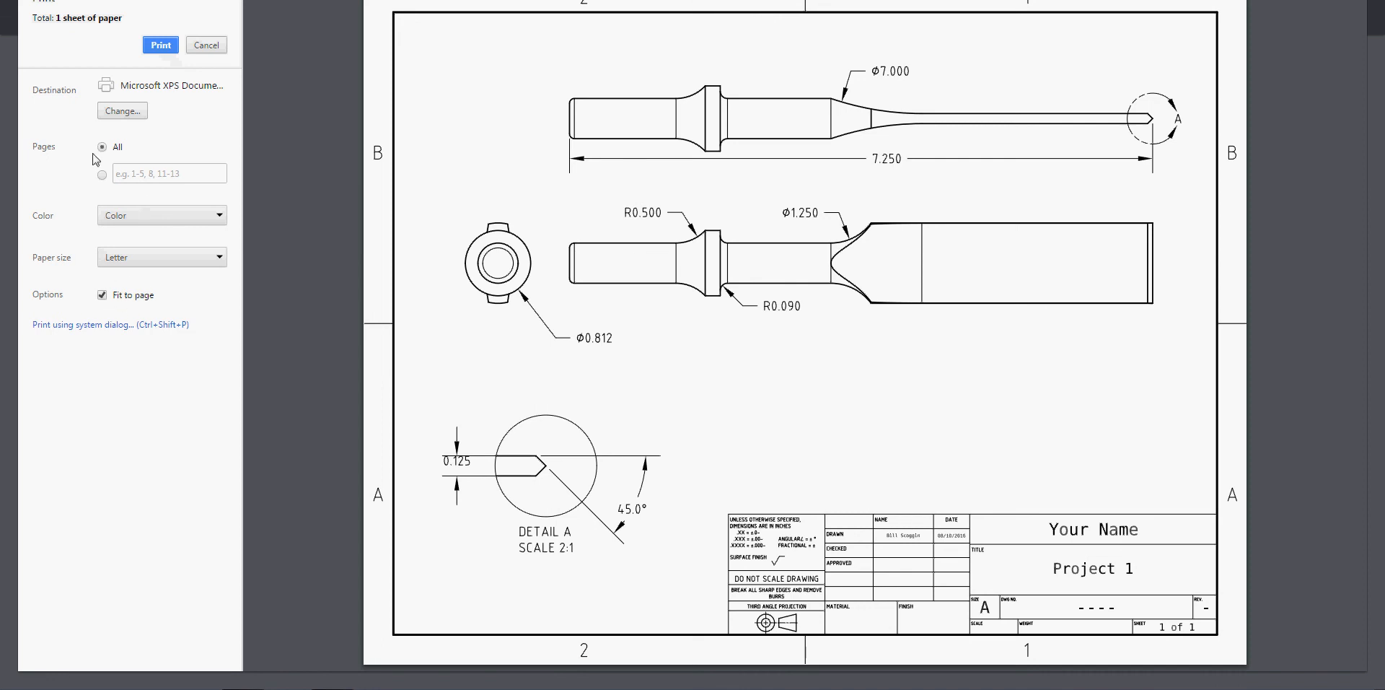
left_click(206, 45)
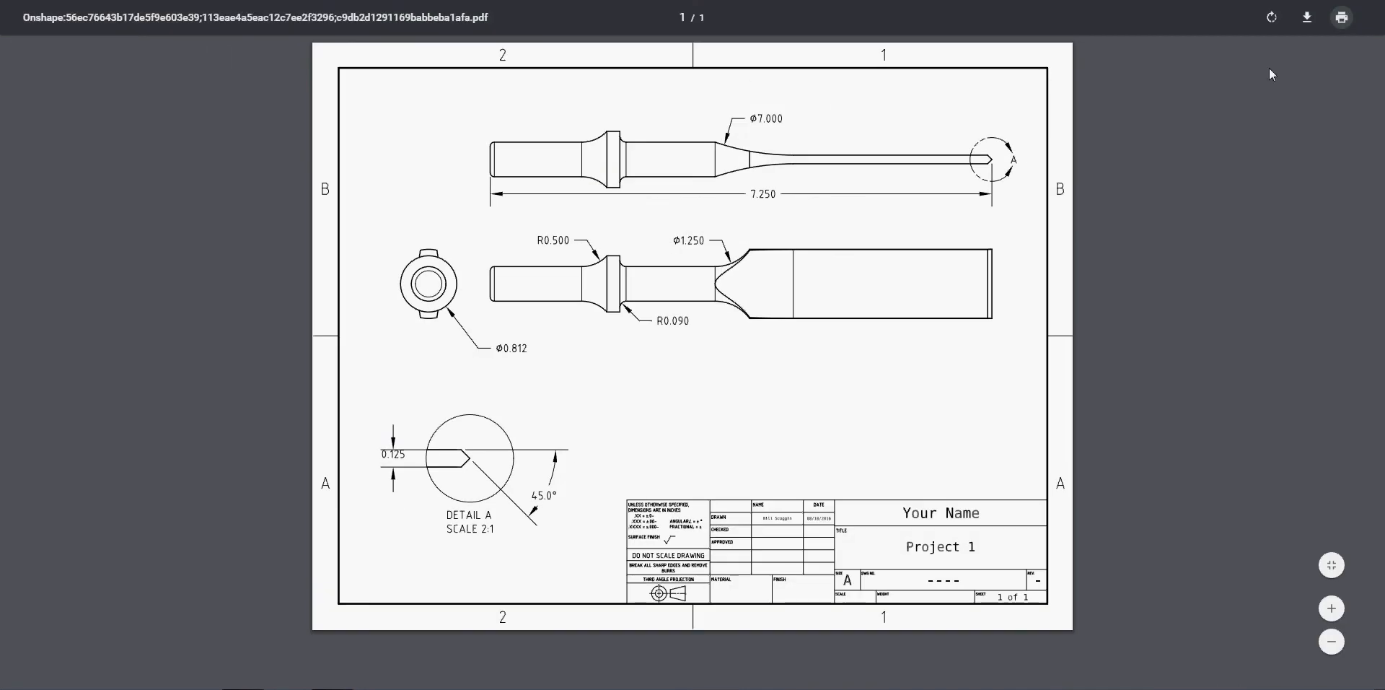
key("ctrl+w")
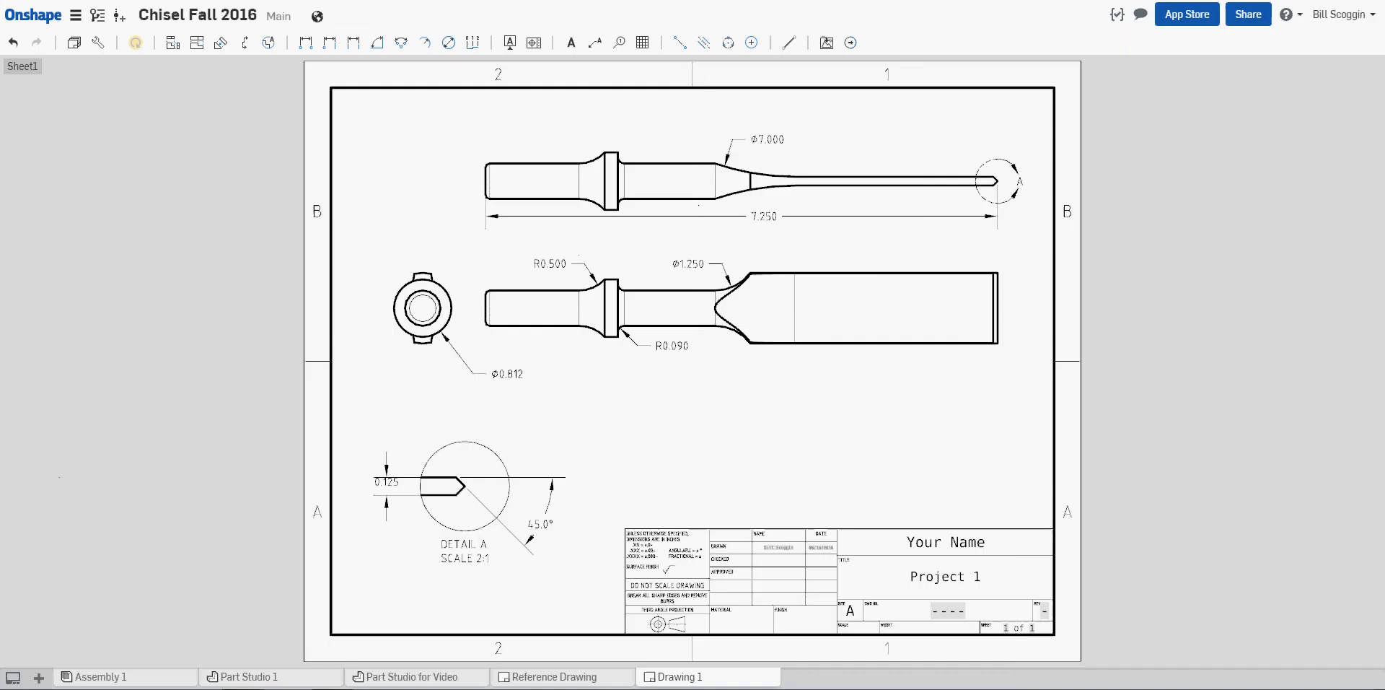